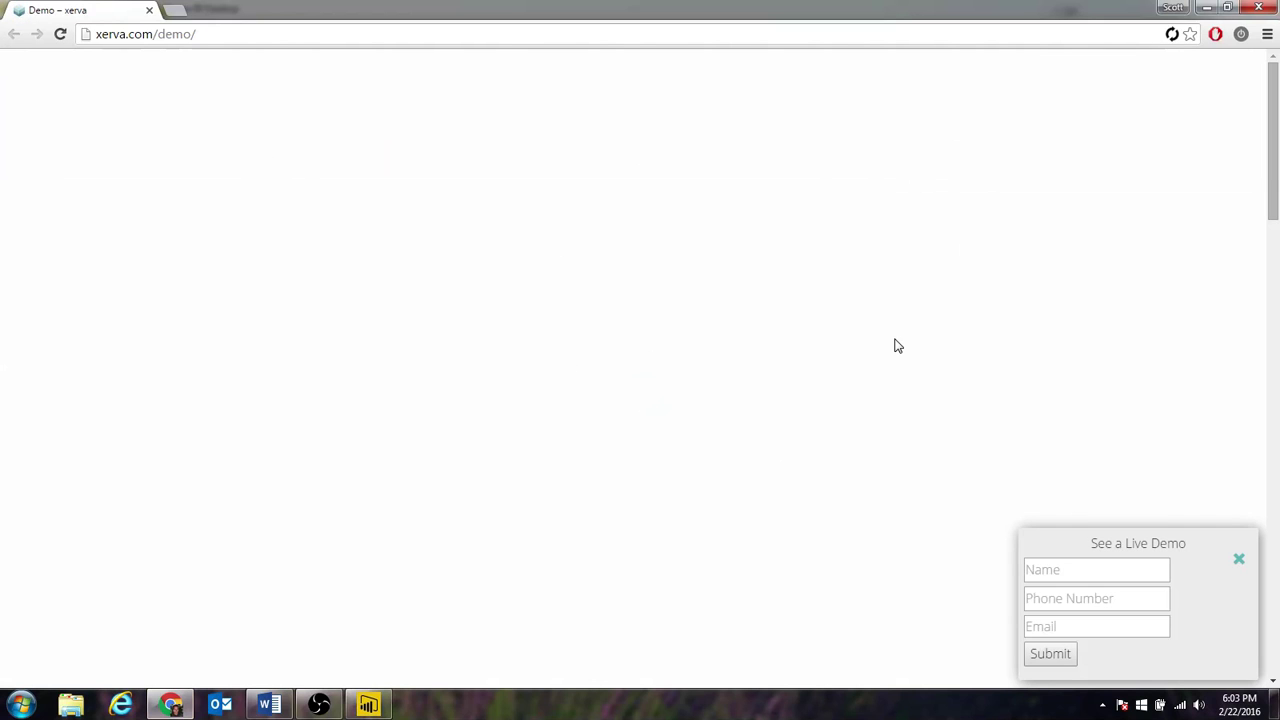
- Open the step-by-step walkthrough document linked in the Olympics dashboard, skim its contents and close it
scroll(1095, 238, down, 2)
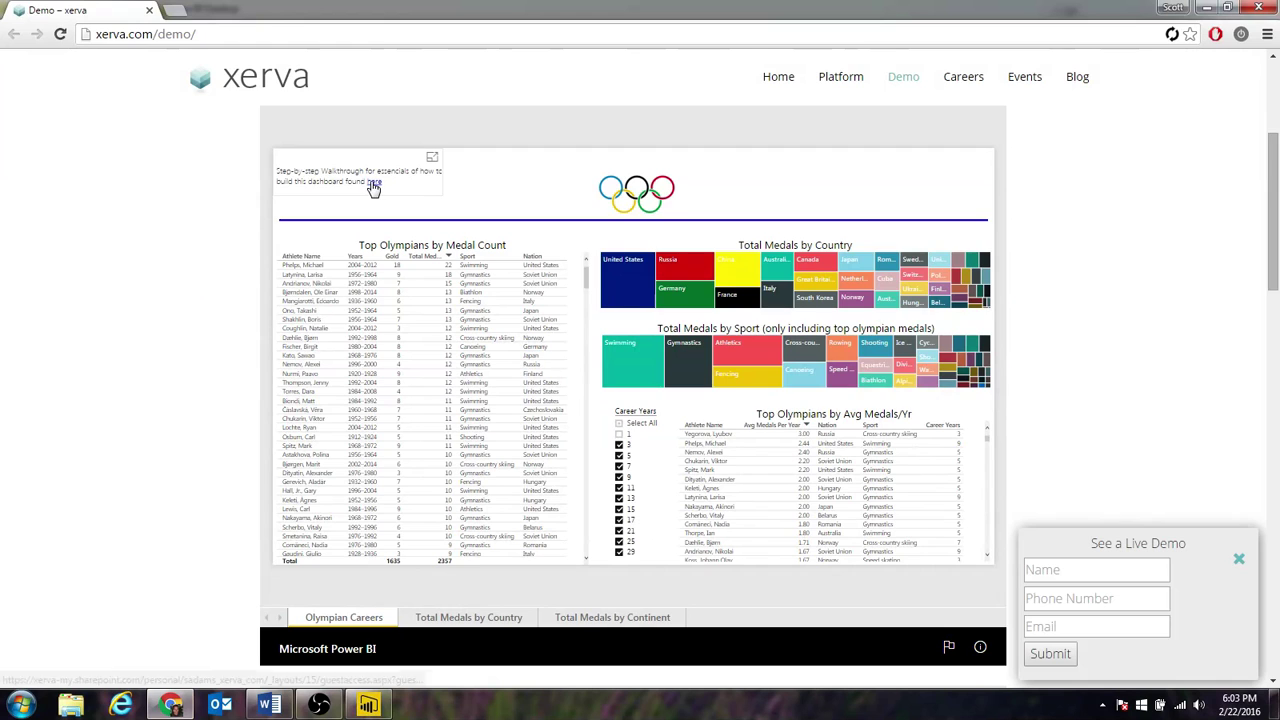
click(369, 184)
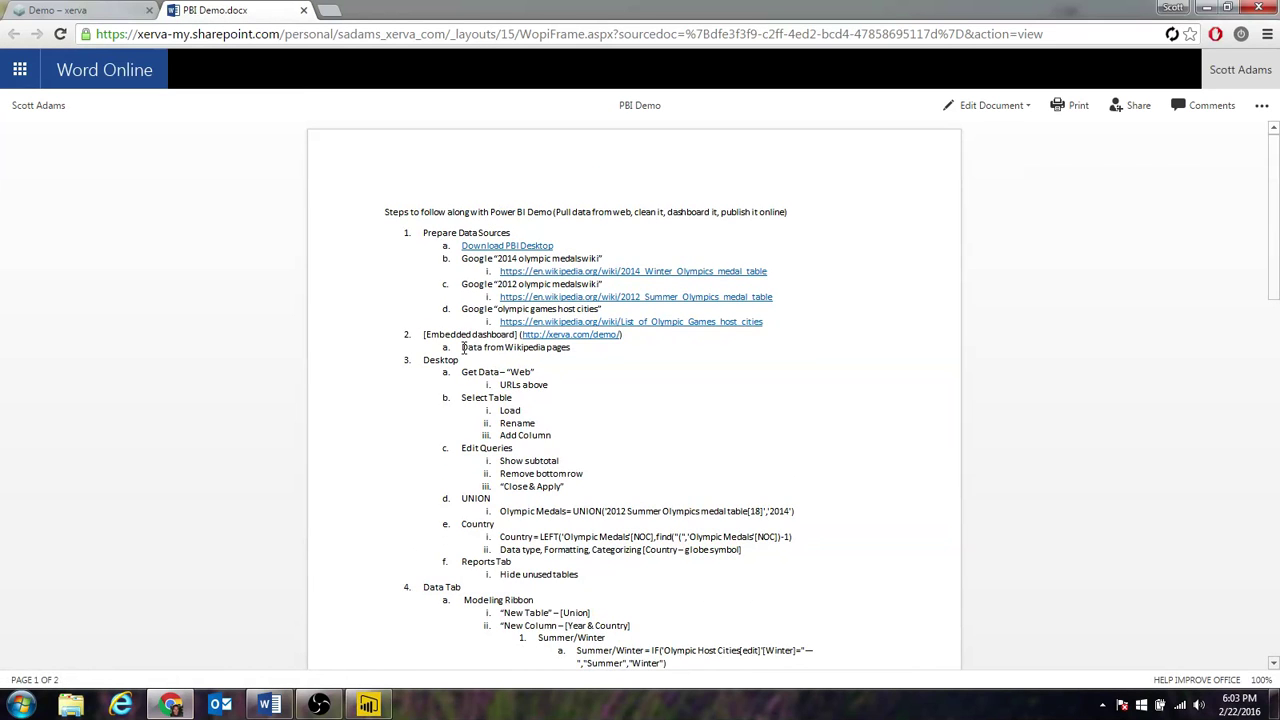
scroll(463, 347, down, 5)
scroll(463, 347, up, 5)
click(304, 11)
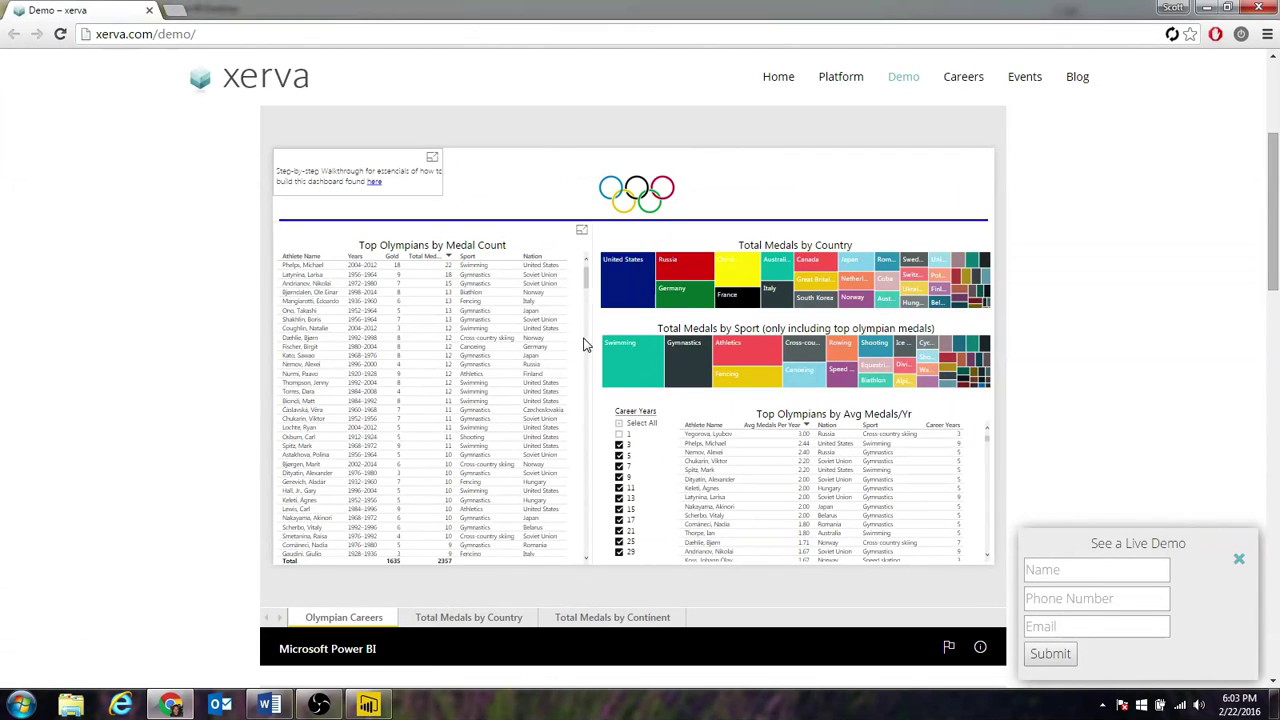
- Filter the Olympics report by United States in the Total Medals by Country chart, examine the medal tables, and clear the filter
click(631, 287)
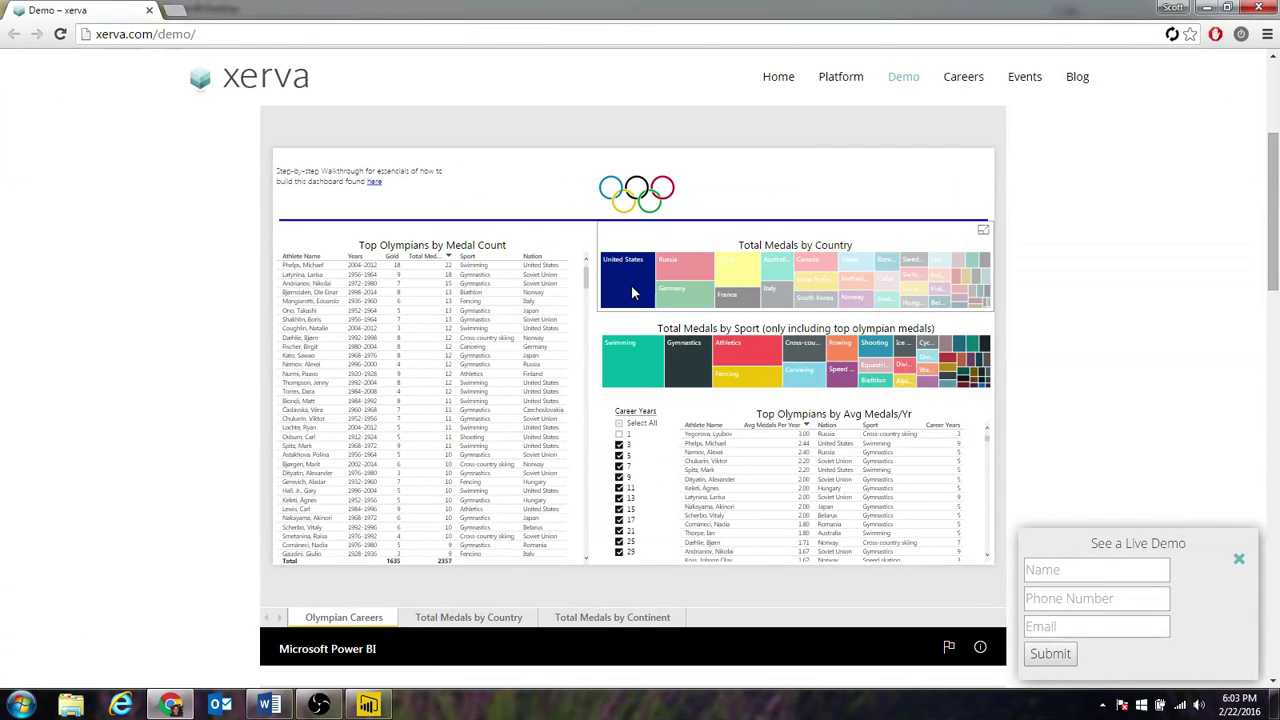
scroll(1108, 245, up, 3)
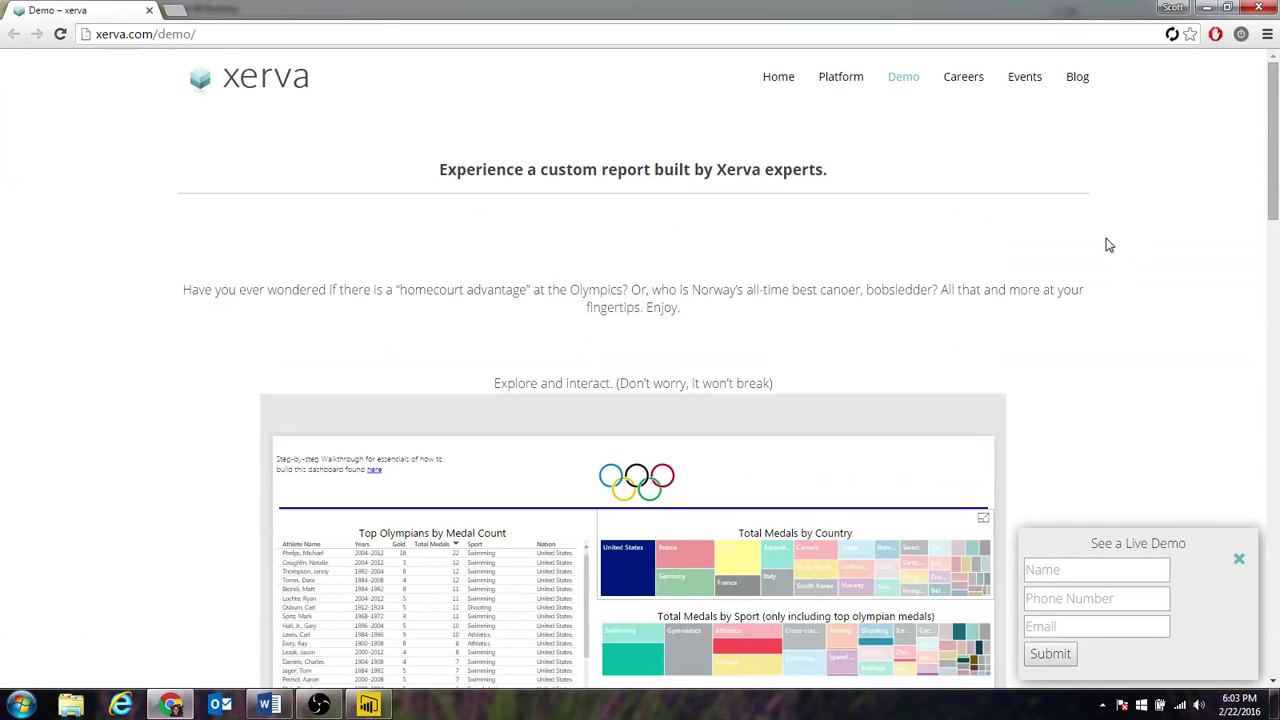
scroll(1108, 245, down, 4)
scroll(1108, 245, up, 1)
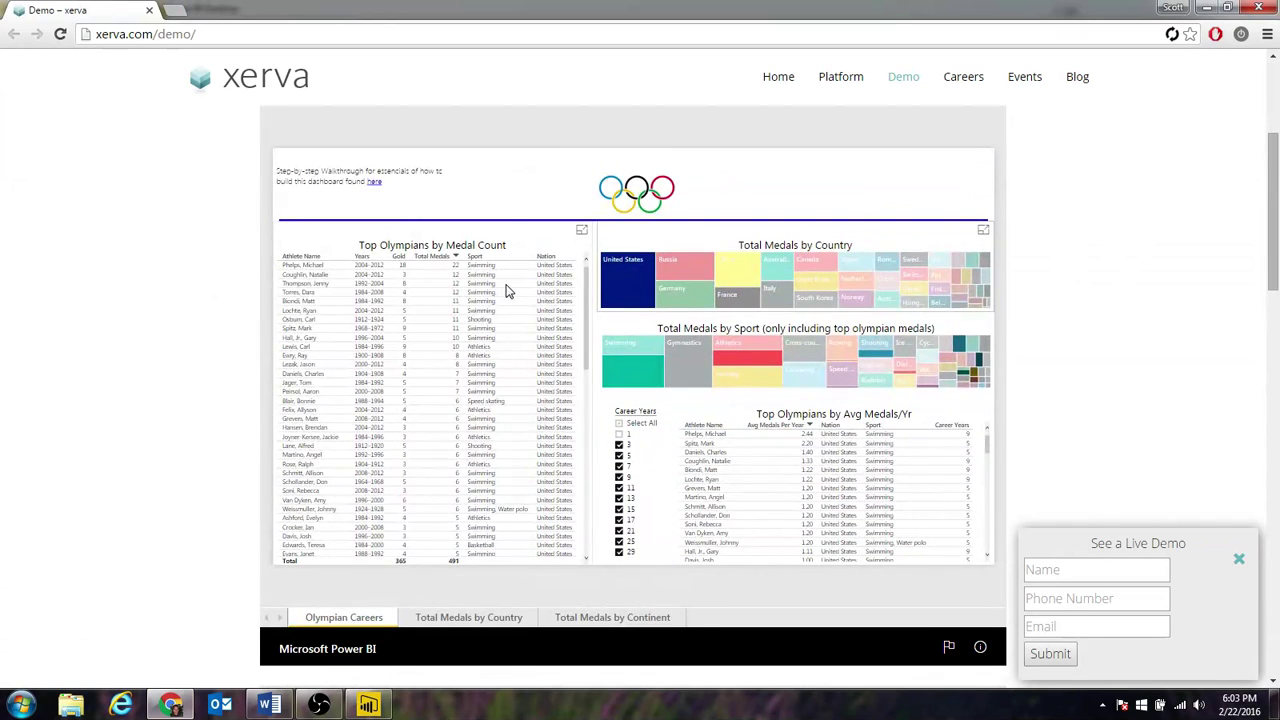
click(616, 288)
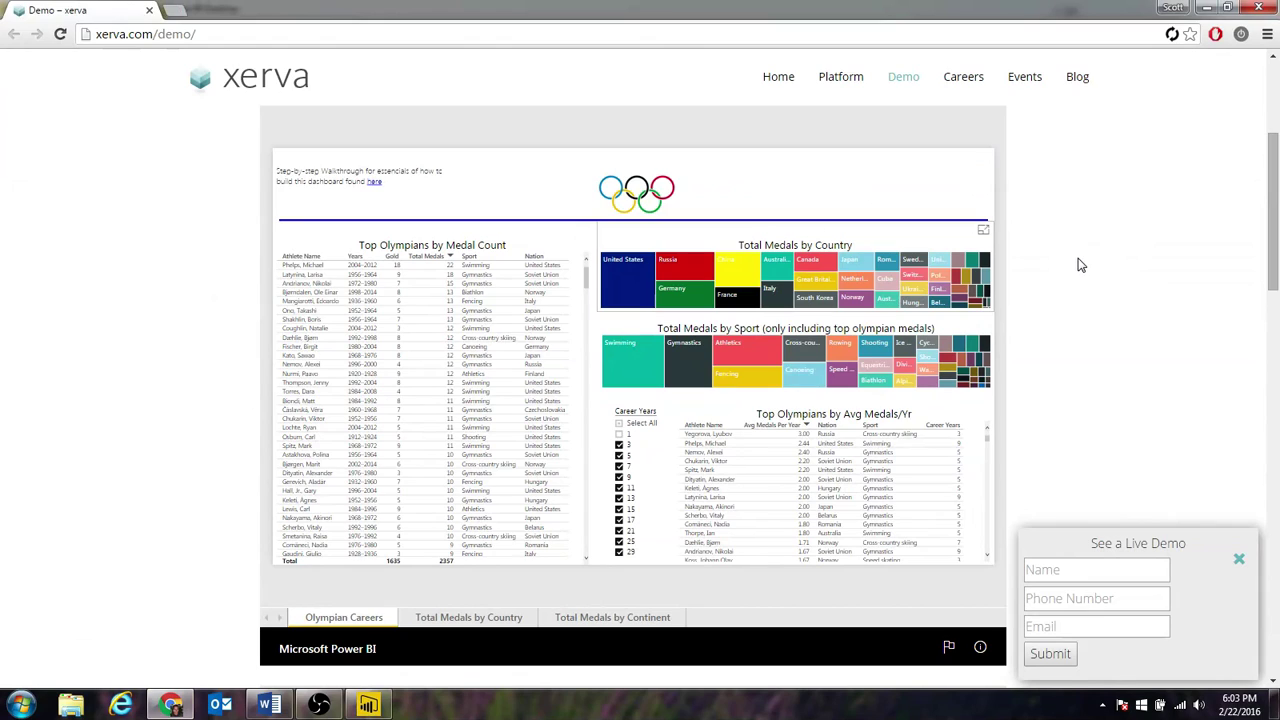
- Look over the other Olympic reports embedded further down the demo page
scroll(1079, 263, down, 7)
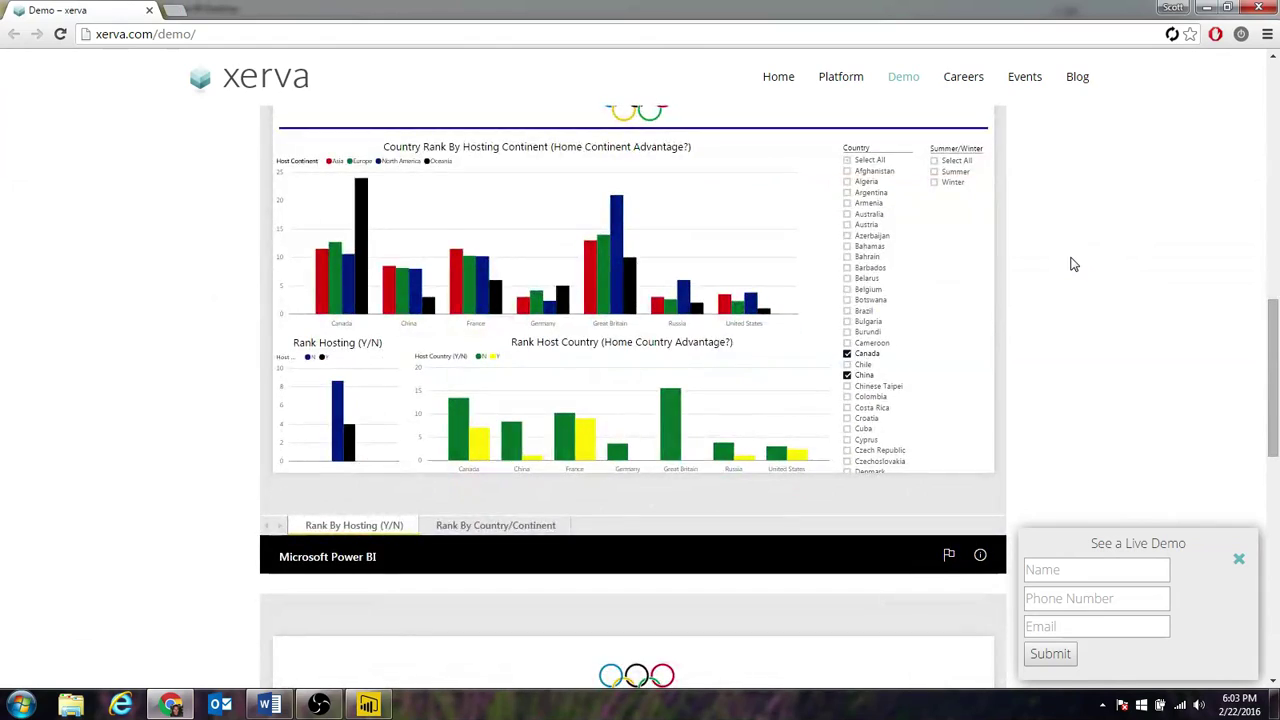
scroll(1071, 263, up, 8)
scroll(1063, 340, down, 4)
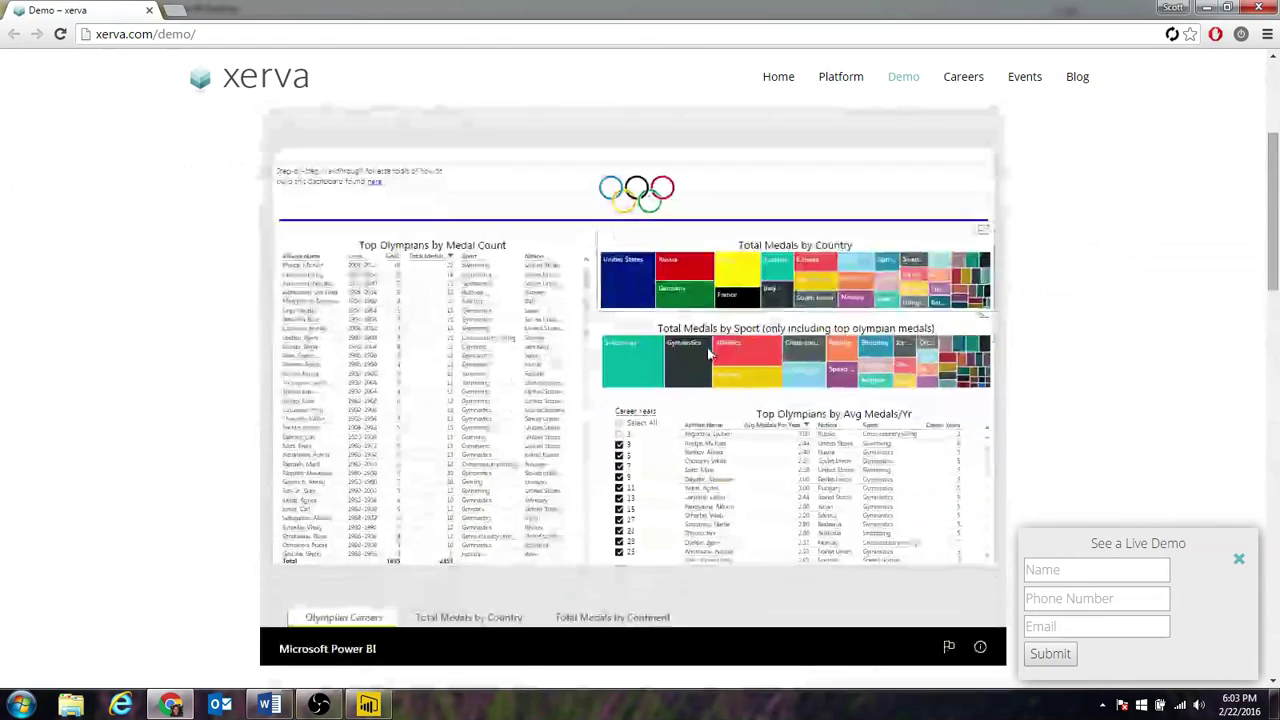
scroll(188, 280, up, 3)
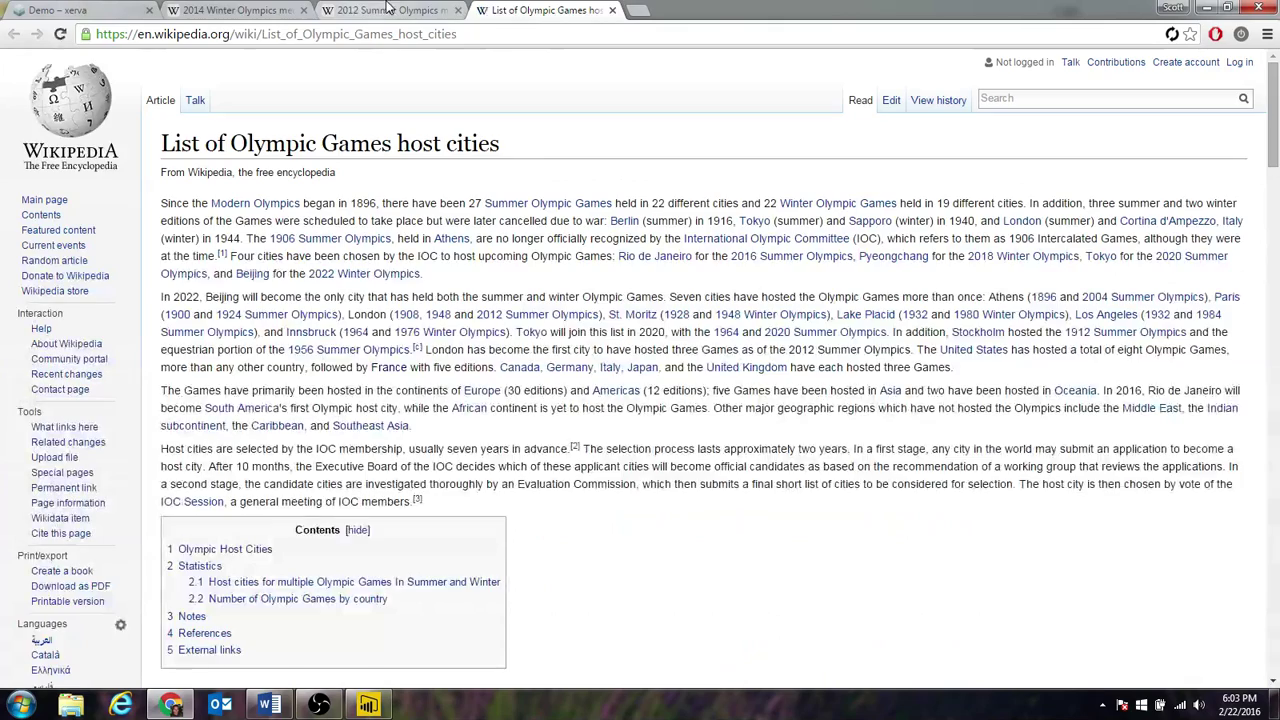
- Place the 2012 Summer Olympics page before the 2014 Winter one and examine the Olympic Host Cities table on Wikipedia
drag(390, 10, 228, 14)
click(535, 10)
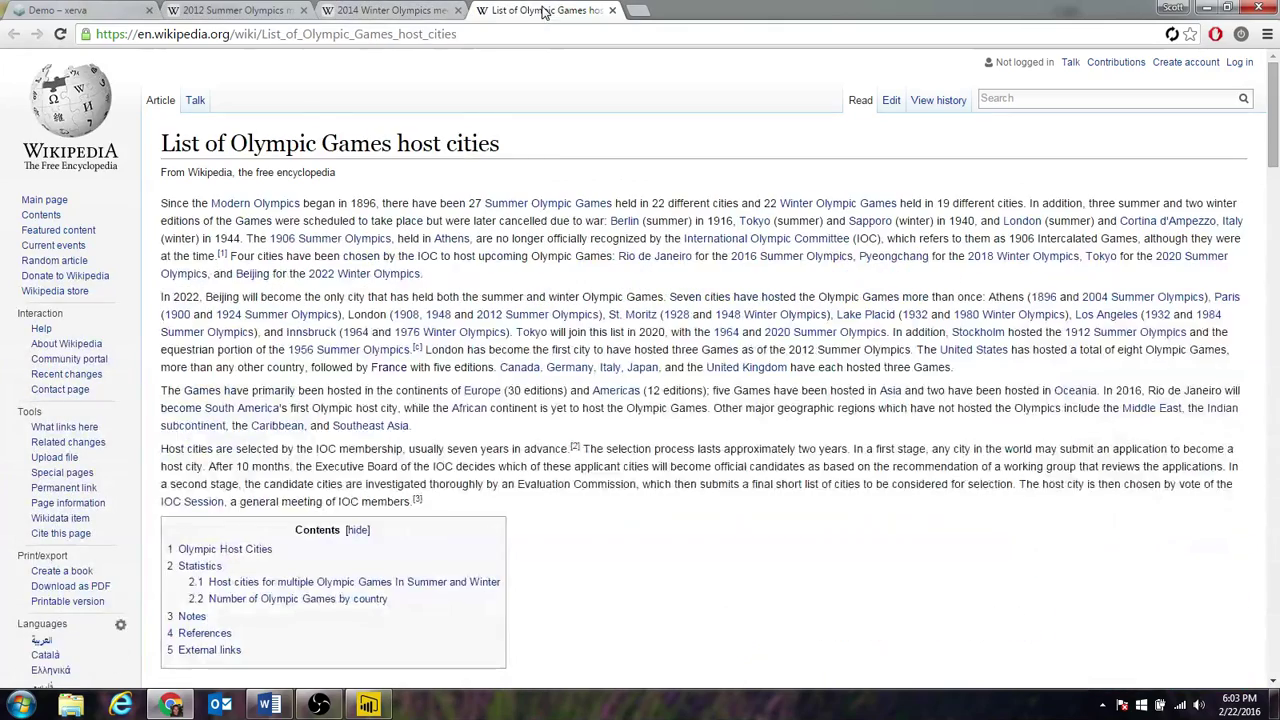
scroll(550, 406, down, 3)
scroll(550, 406, down, 6)
scroll(795, 335, up, 2)
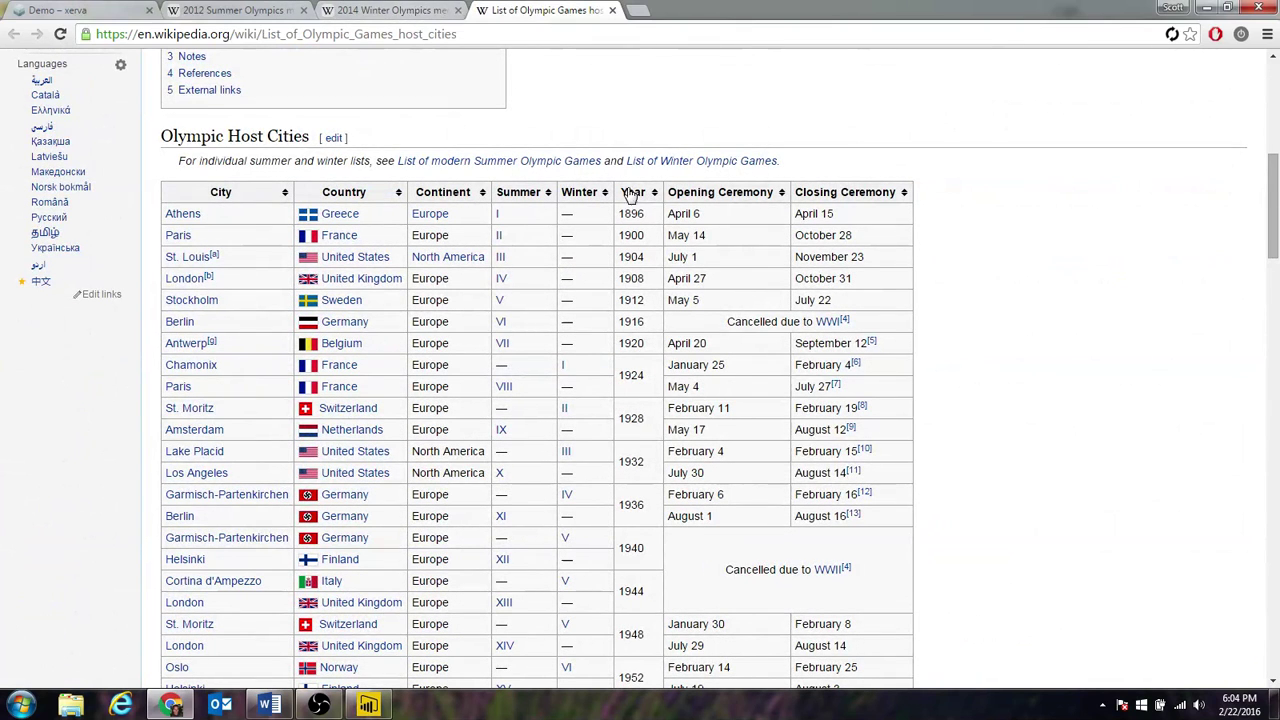
- Bring up the 2012 Summer Olympics medal page, switch to Power BI Desktop and start a Web data connection
click(229, 10)
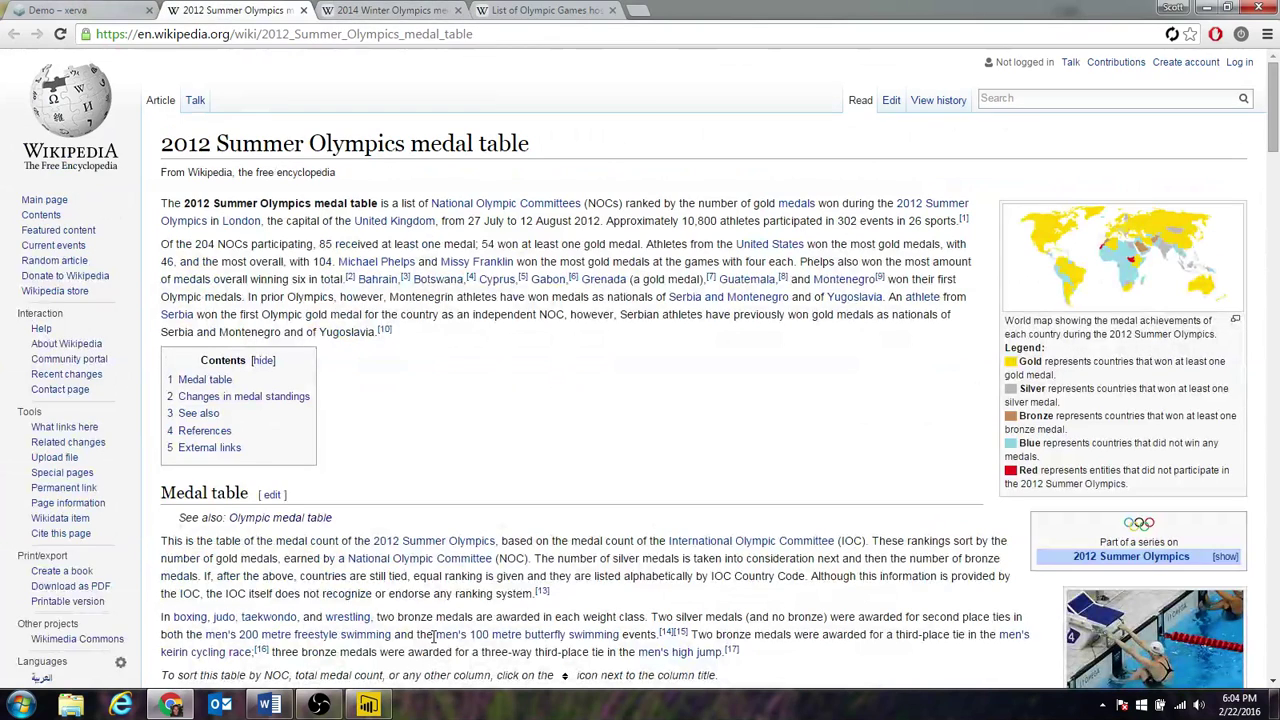
click(375, 705)
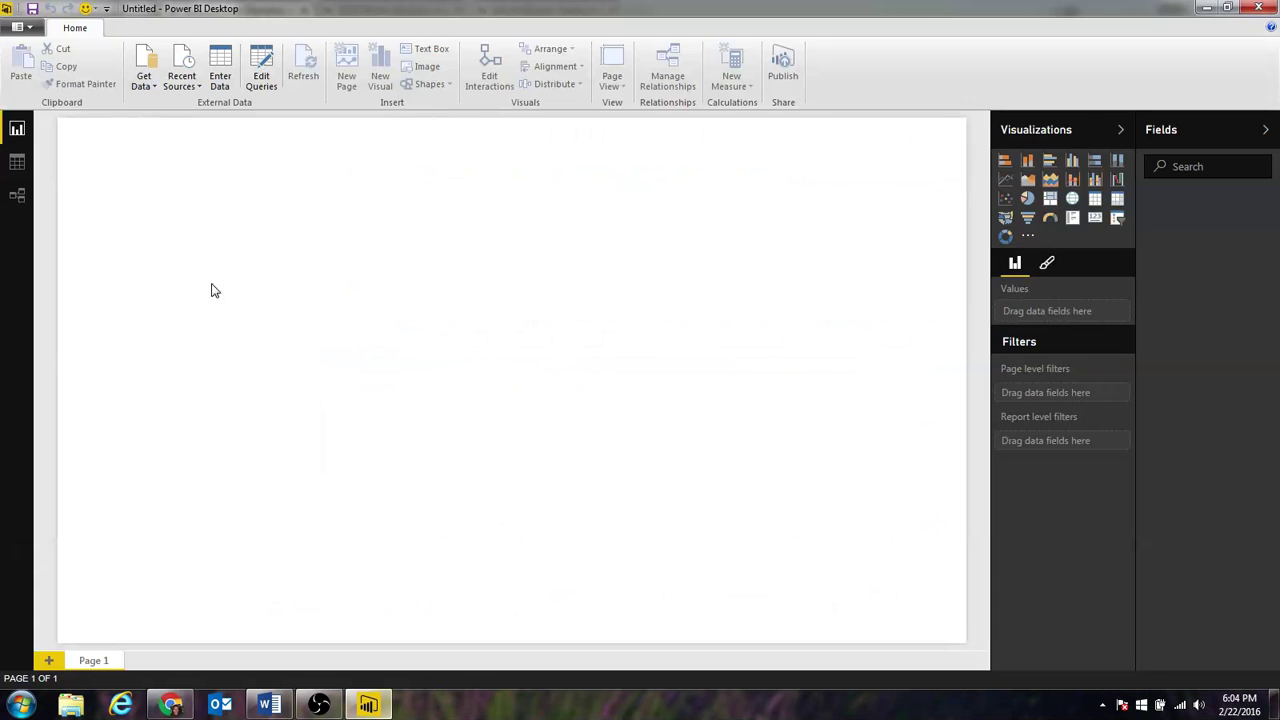
click(146, 62)
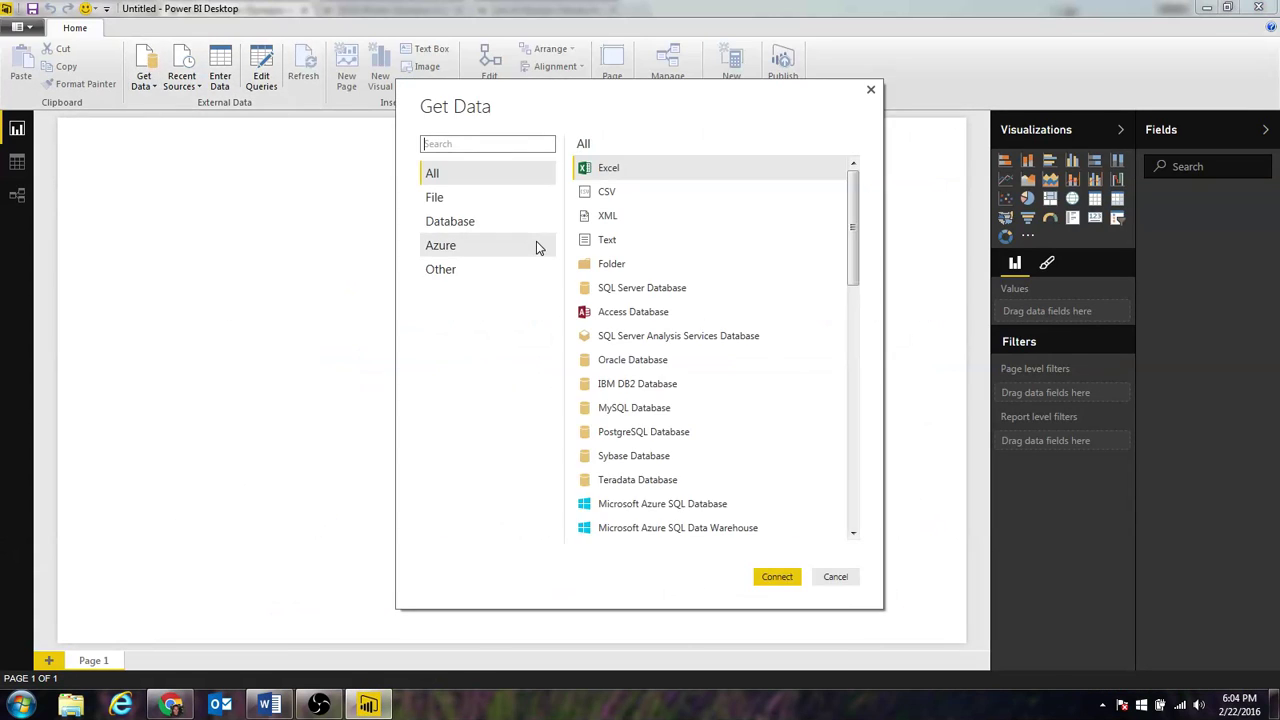
text(web)
double_click(637, 176)
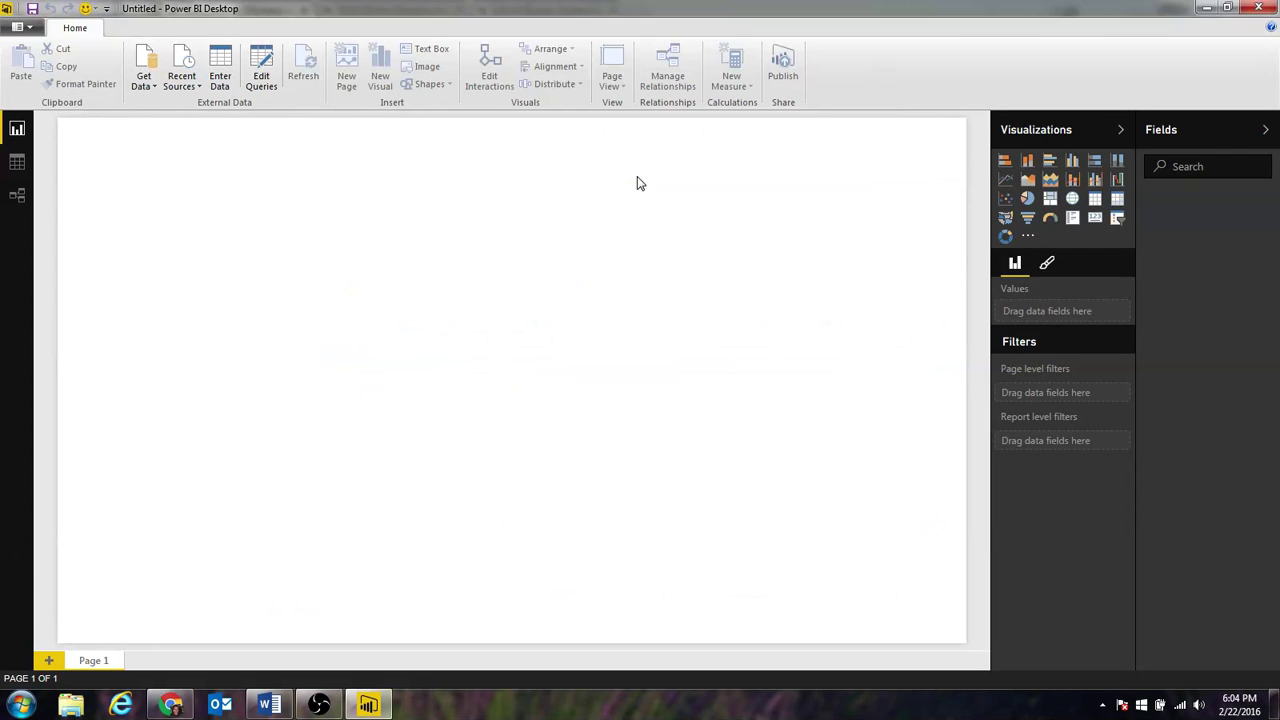
- Copy the address of Wikipedia's 2012 Summer Olympics medal table page and submit it as the From Web URL in Power BI Desktop
key(alt+Tab)
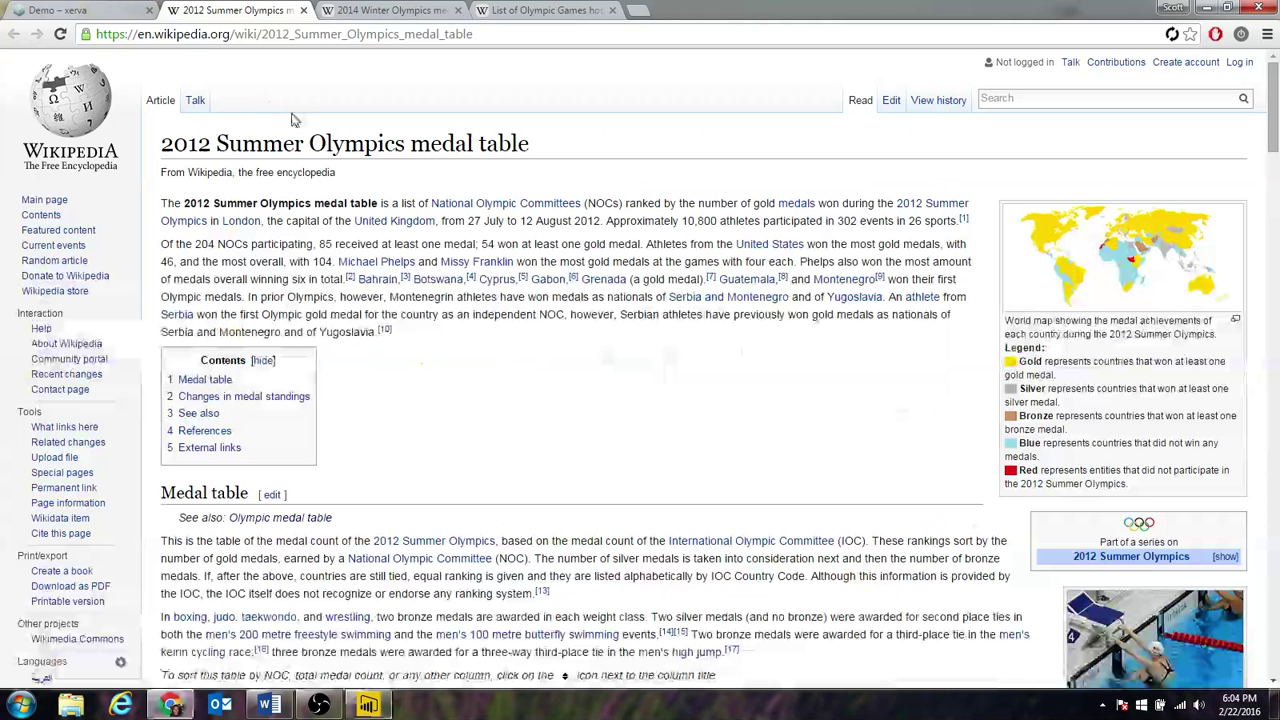
click(236, 36)
right_click(236, 44)
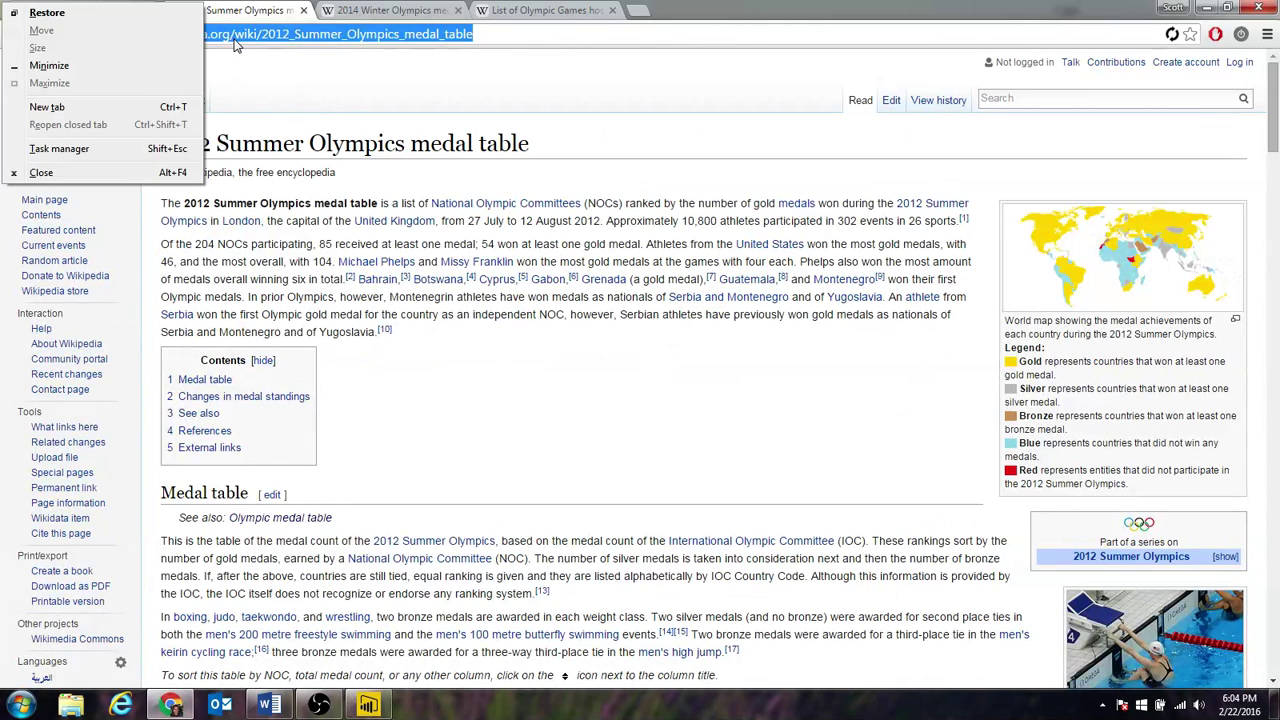
click(318, 84)
key(alt+Tab)
key(alt+Tab)
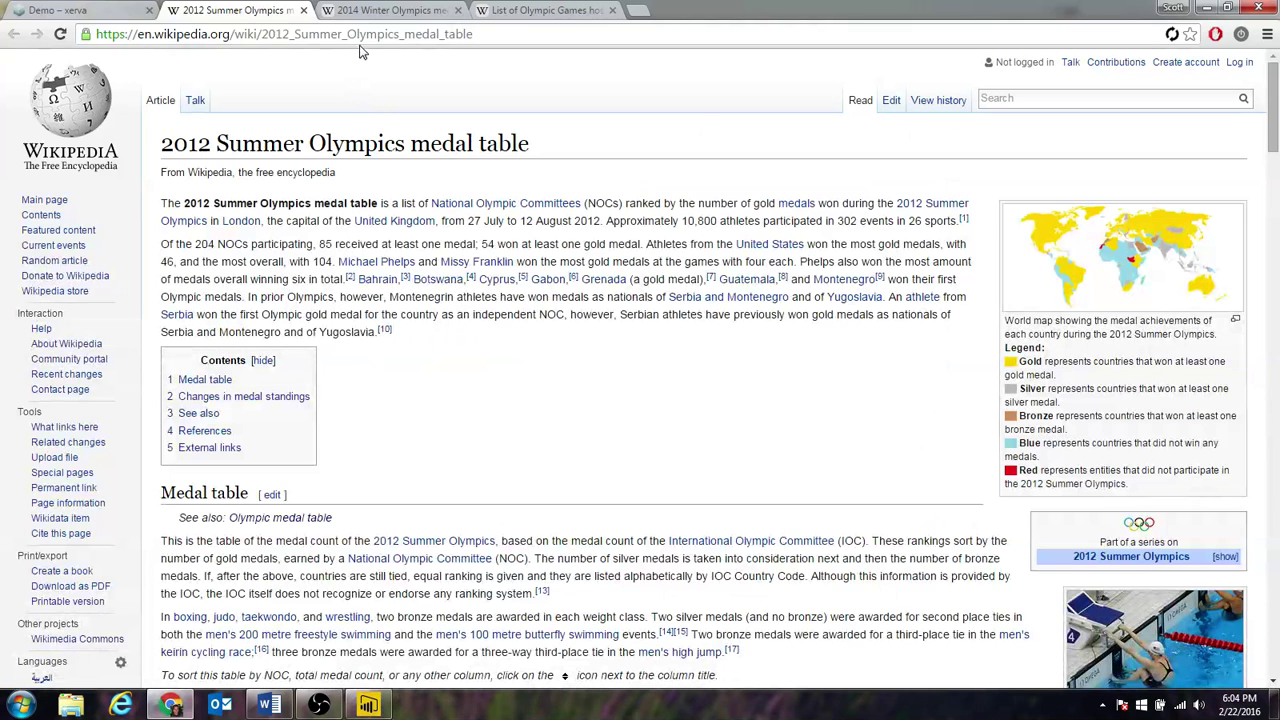
click(366, 36)
key(alt+Tab)
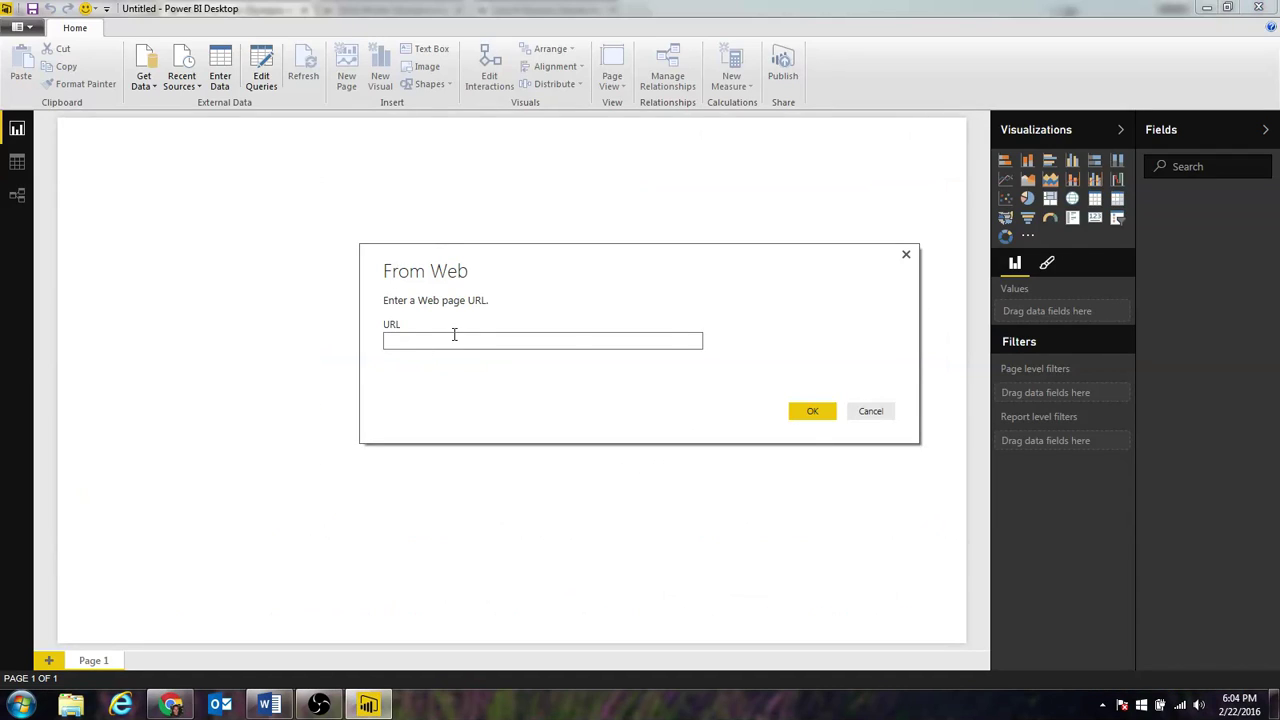
key(ctrl+v)
click(811, 411)
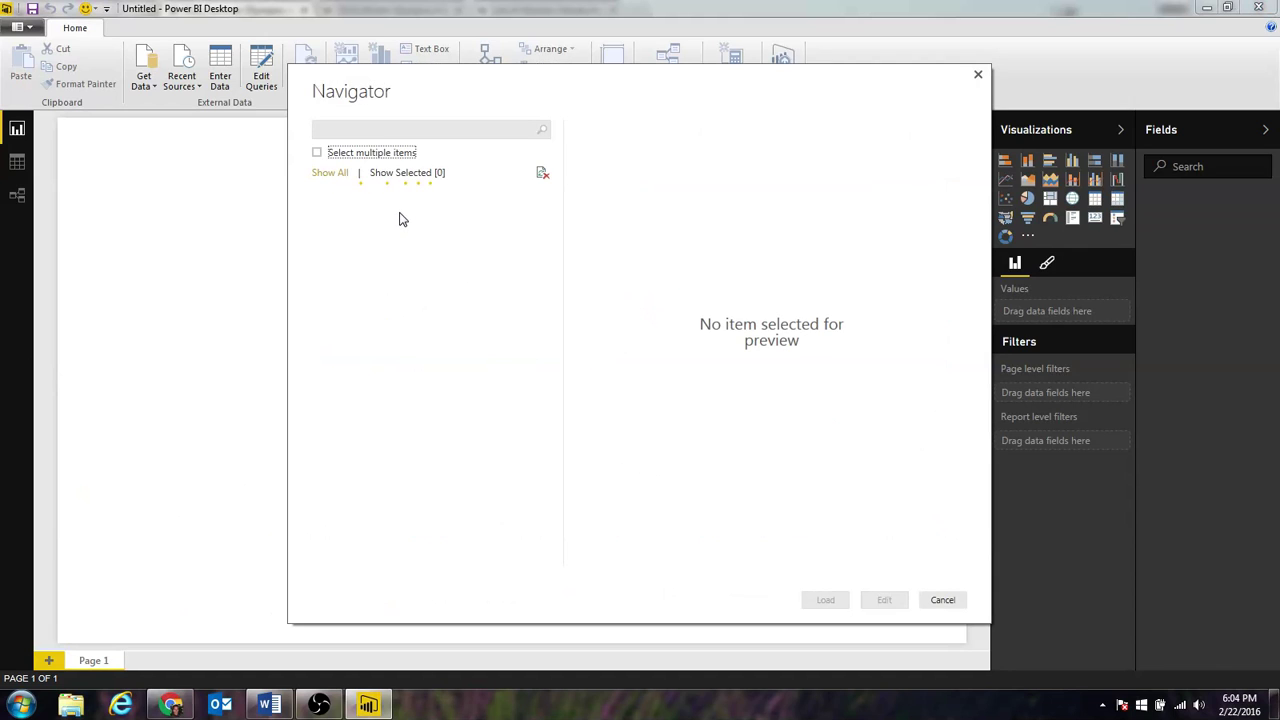
- Preview the "2012 Summer Olympics medal table[18]" table across to its Total column and load it into the model
click(337, 197)
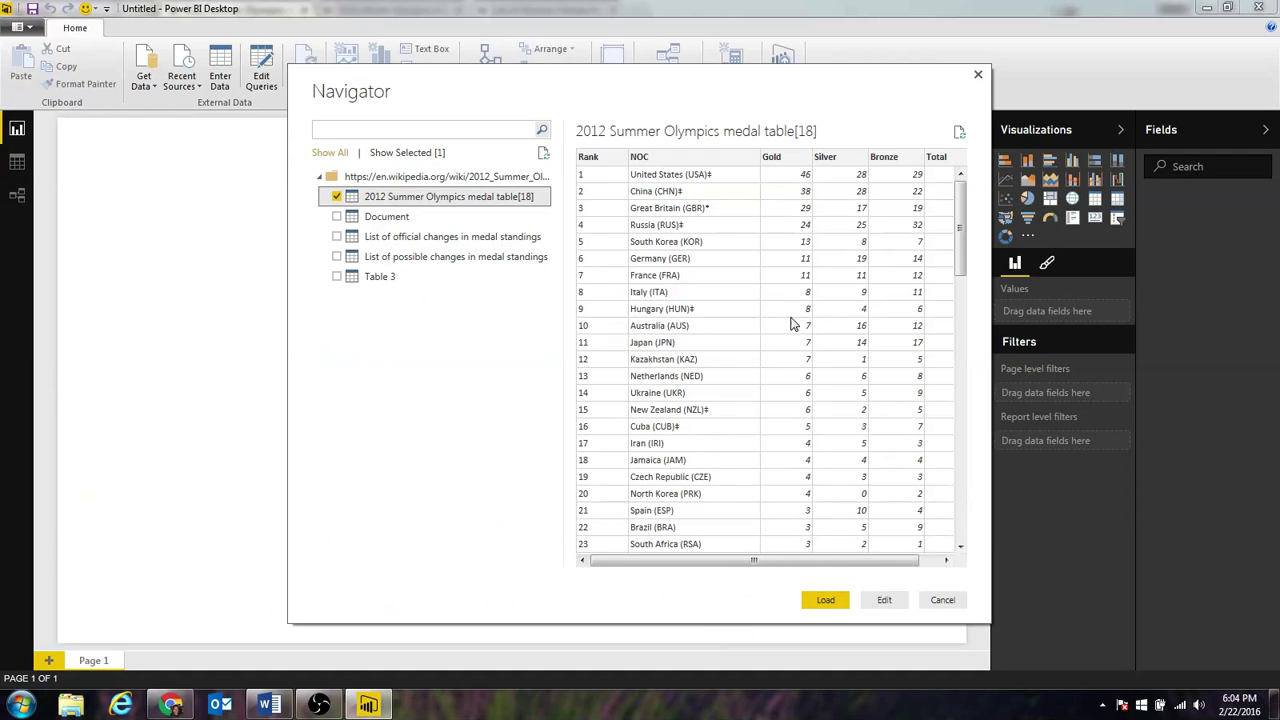
drag(746, 558, 812, 547)
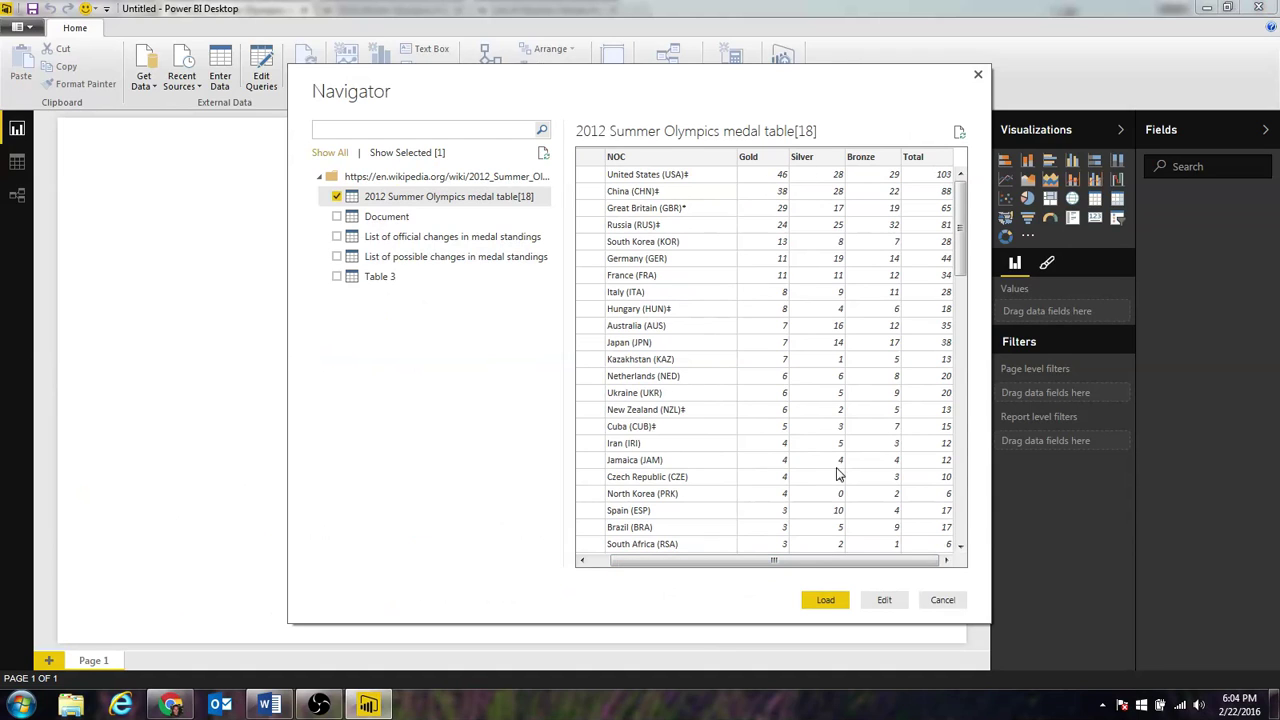
click(824, 602)
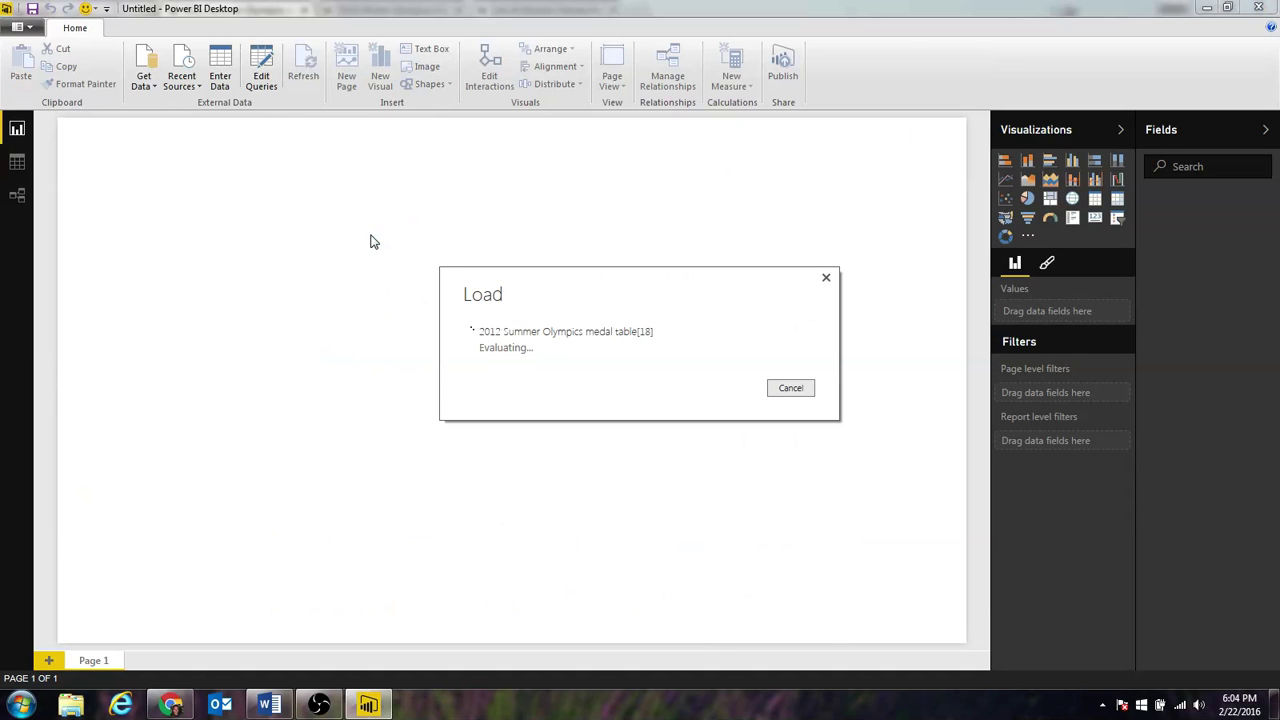
- Copy the address of Wikipedia's 2014 Winter Olympics medal table page from the browser and return to Power BI Desktop
click(170, 705)
click(395, 10)
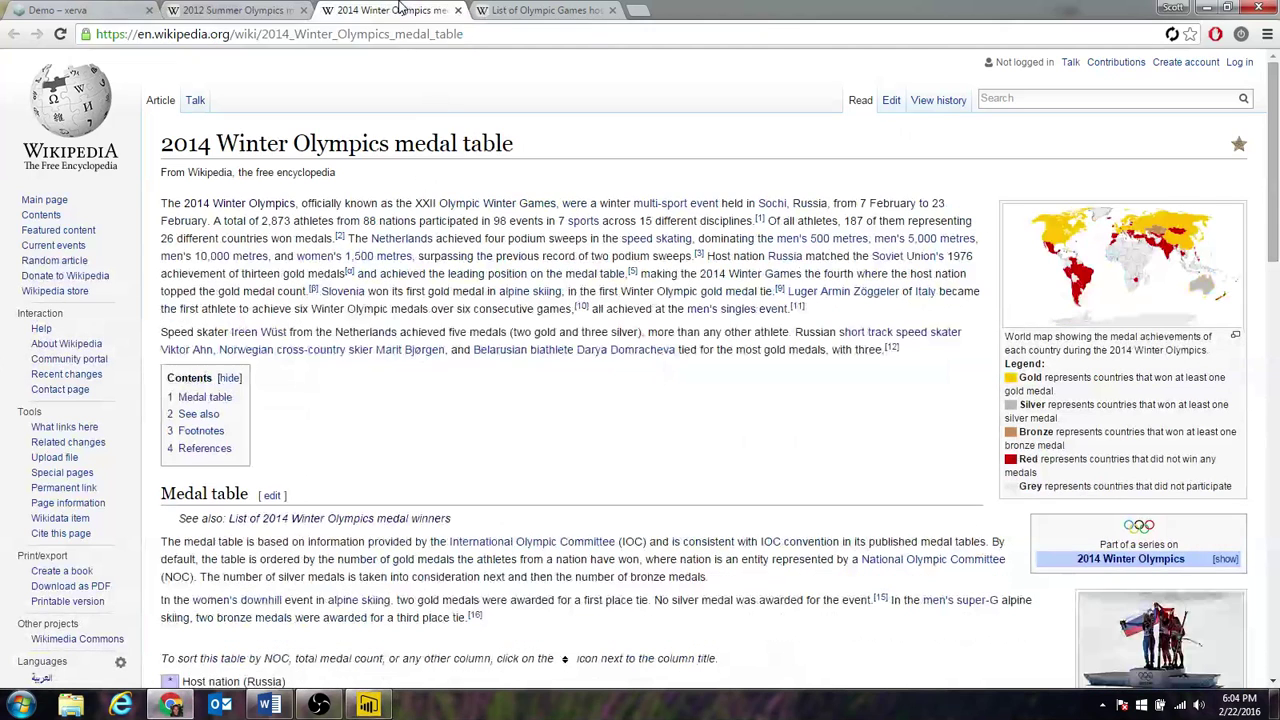
click(355, 34)
key(alt+Tab)
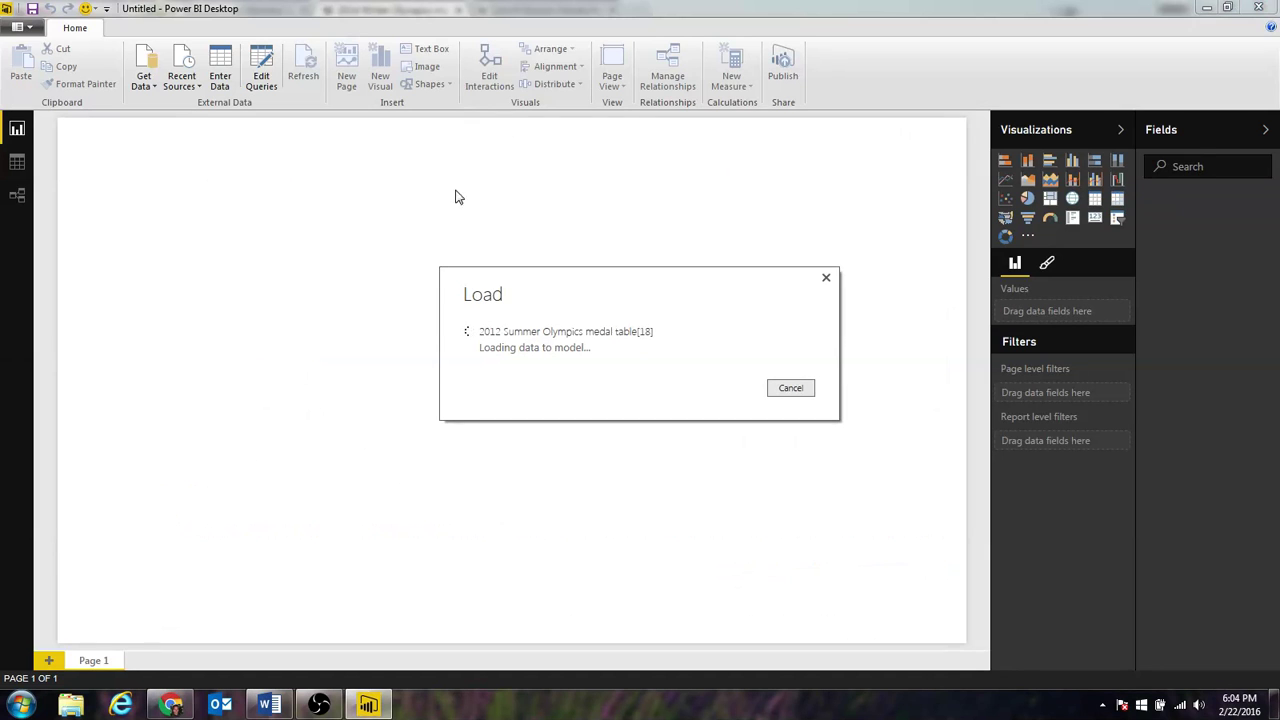
- Connect to a new Web data source using the copied 2014 Winter Olympics medal table address
click(144, 78)
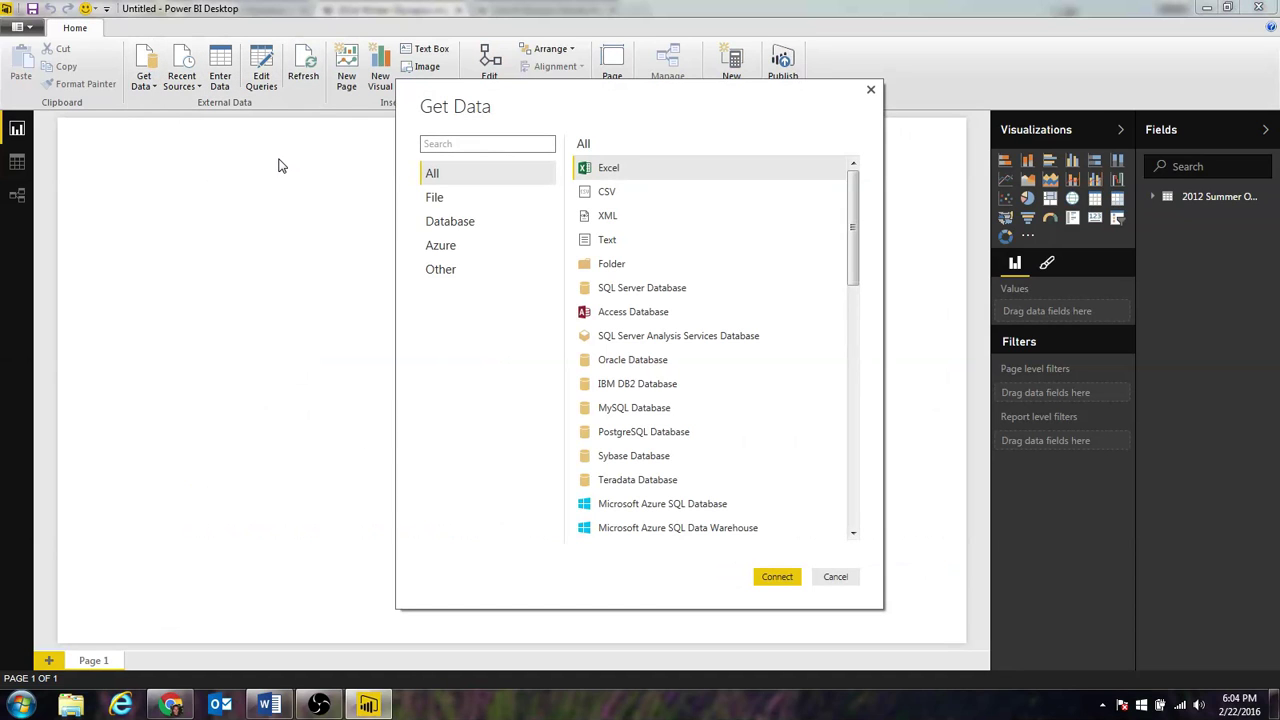
text(web)
double_click(650, 168)
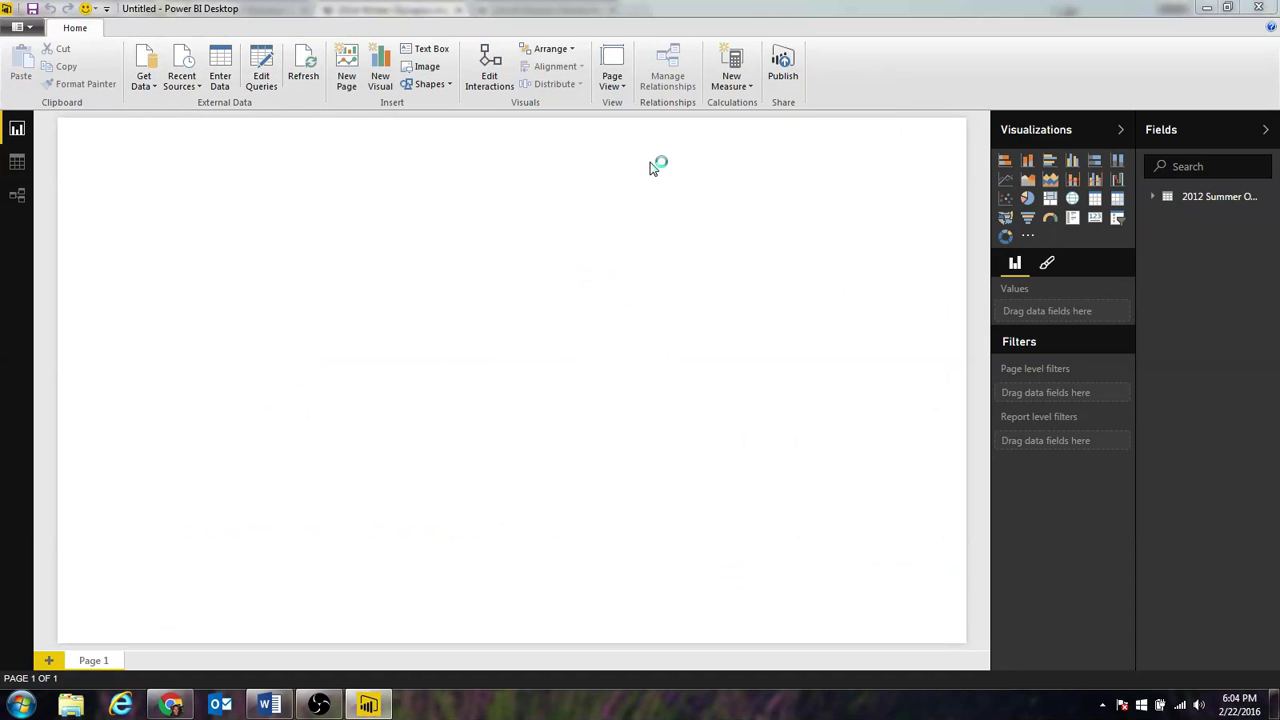
key(ctrl+v)
key(Return)
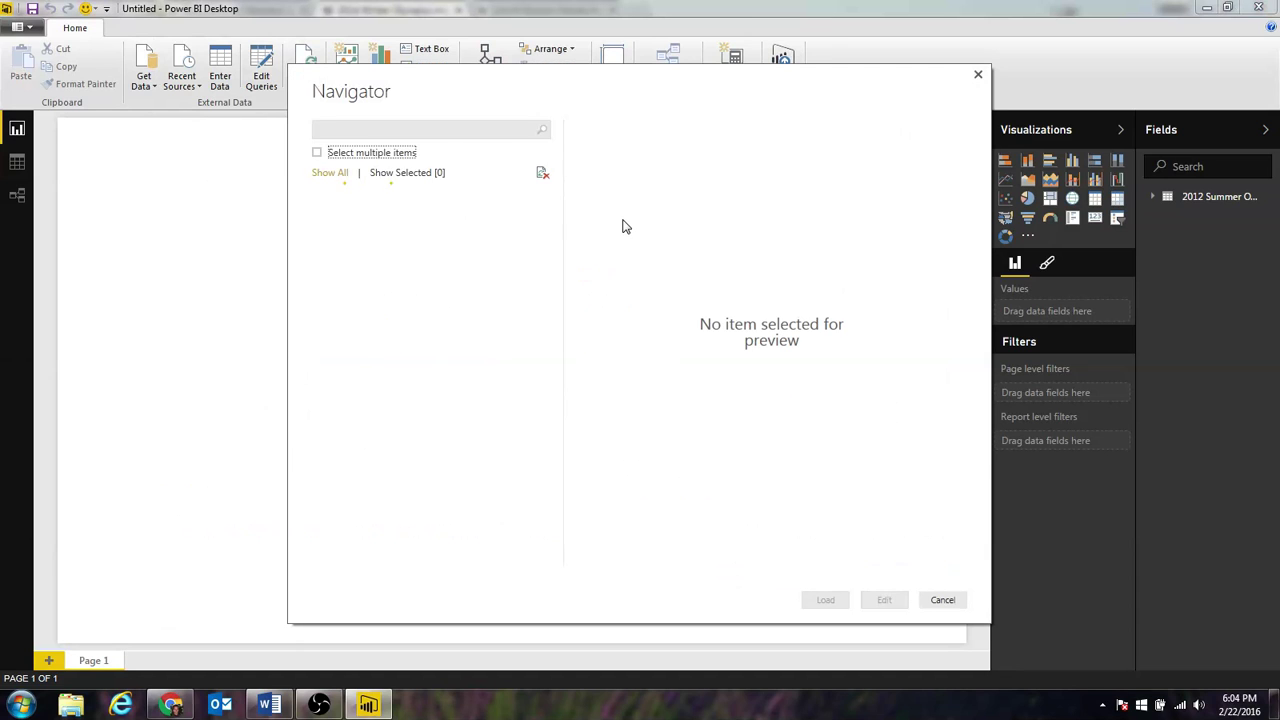
- Load Table 0 from the 2014 Winter Olympics page into the model and rename it 2014
click(337, 216)
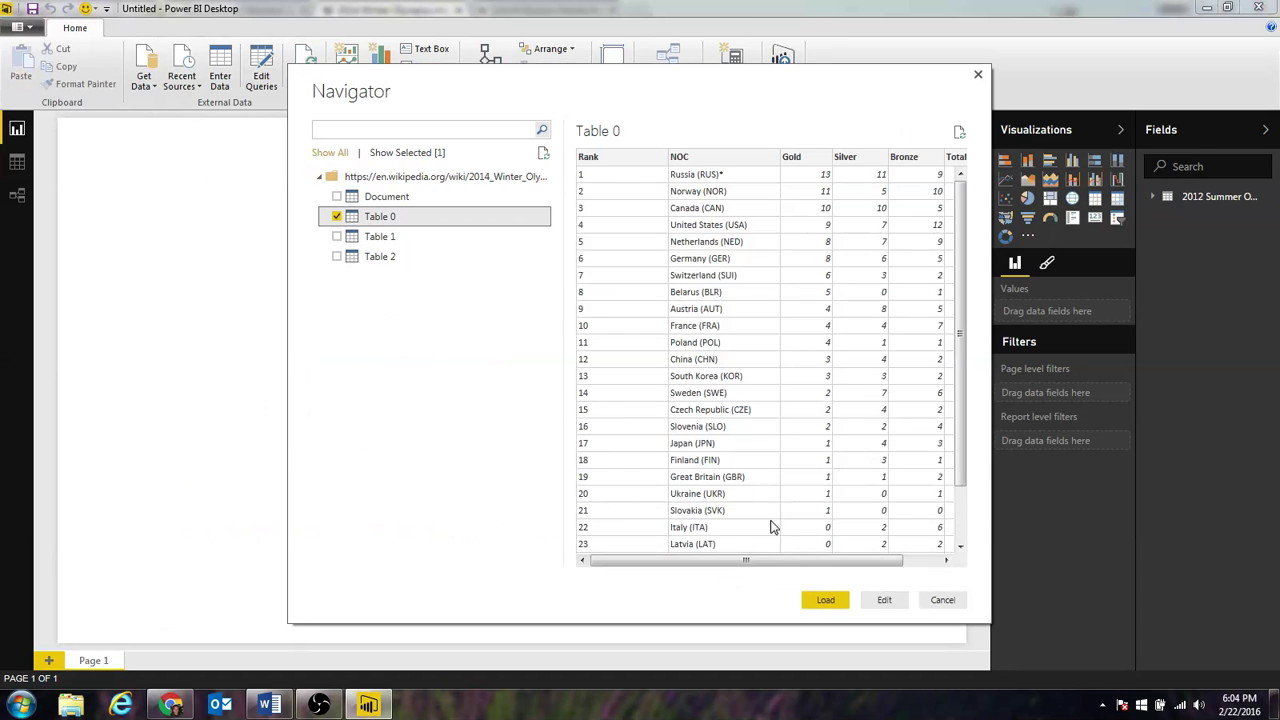
click(825, 600)
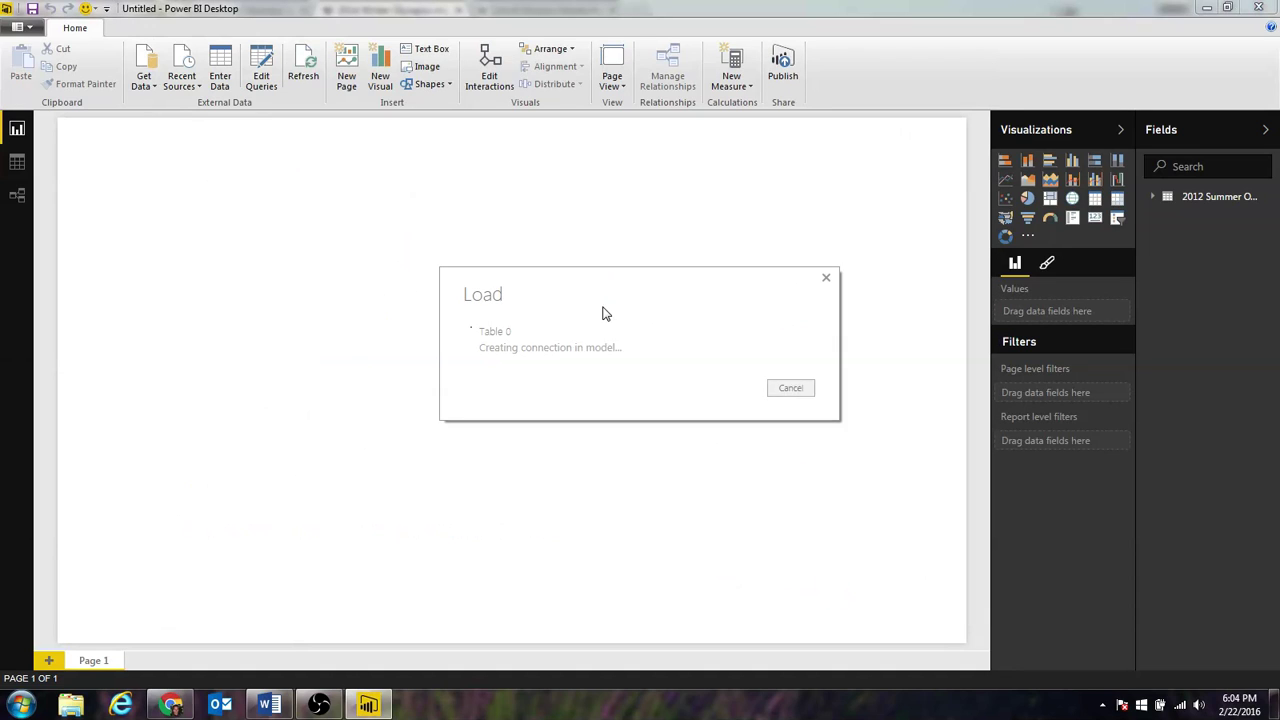
double_click(1200, 215)
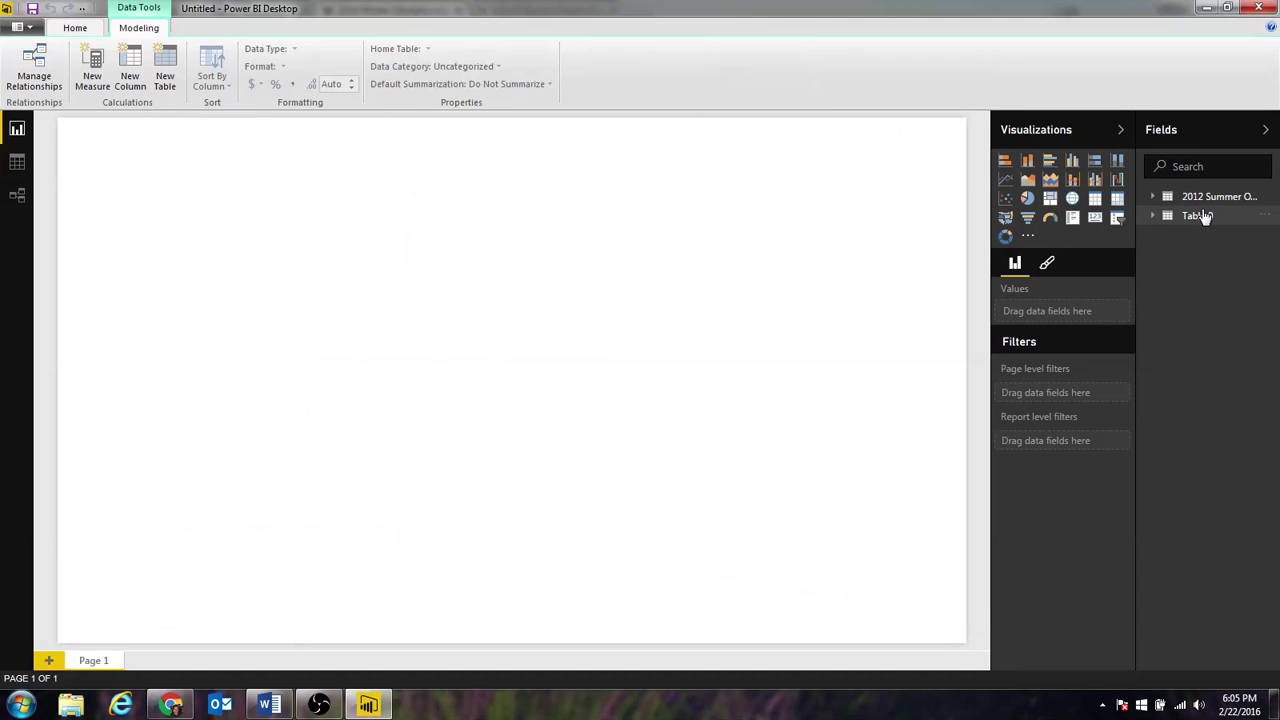
key(BackSpace)
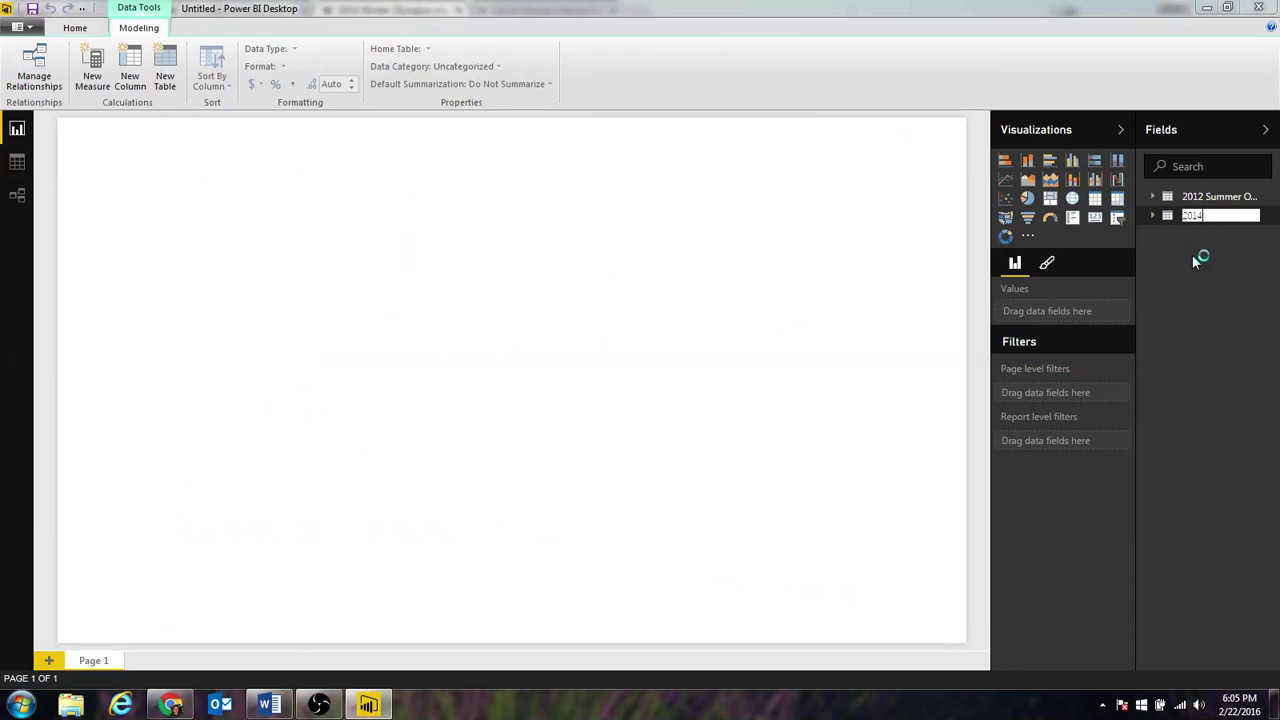
key(Return)
- Switch to the browser, copy the address of Wikipedia's List of Olympic Games host cities page, and return to Power BI Desktop
key(alt+Tab)
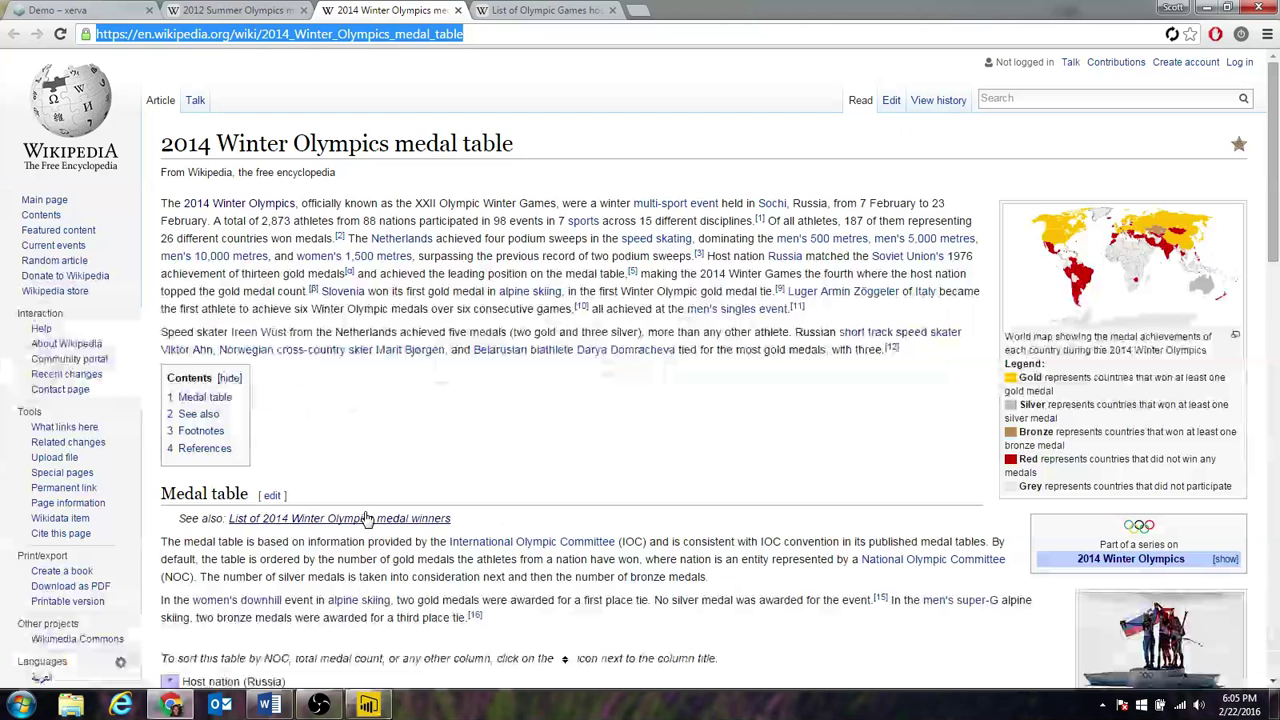
click(540, 10)
click(397, 35)
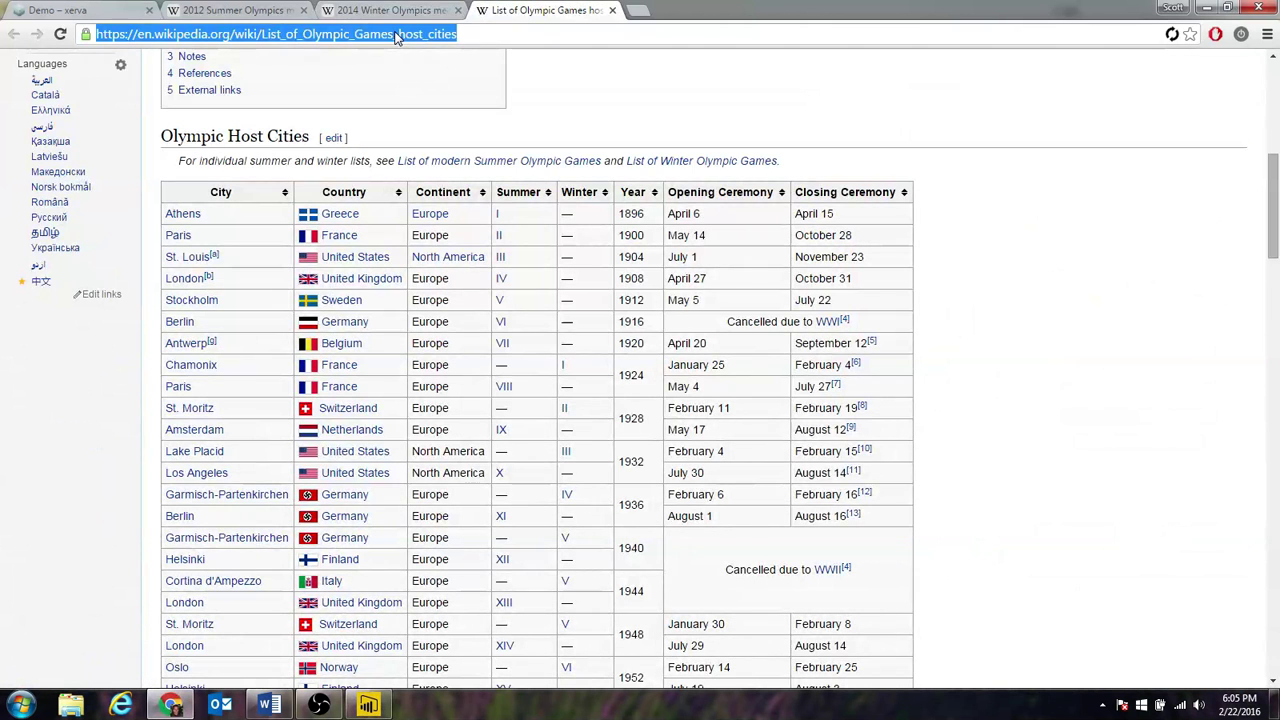
key(alt+Tab)
- Connect to a new Web data source using the copied Olympic Games host cities address
click(78, 28)
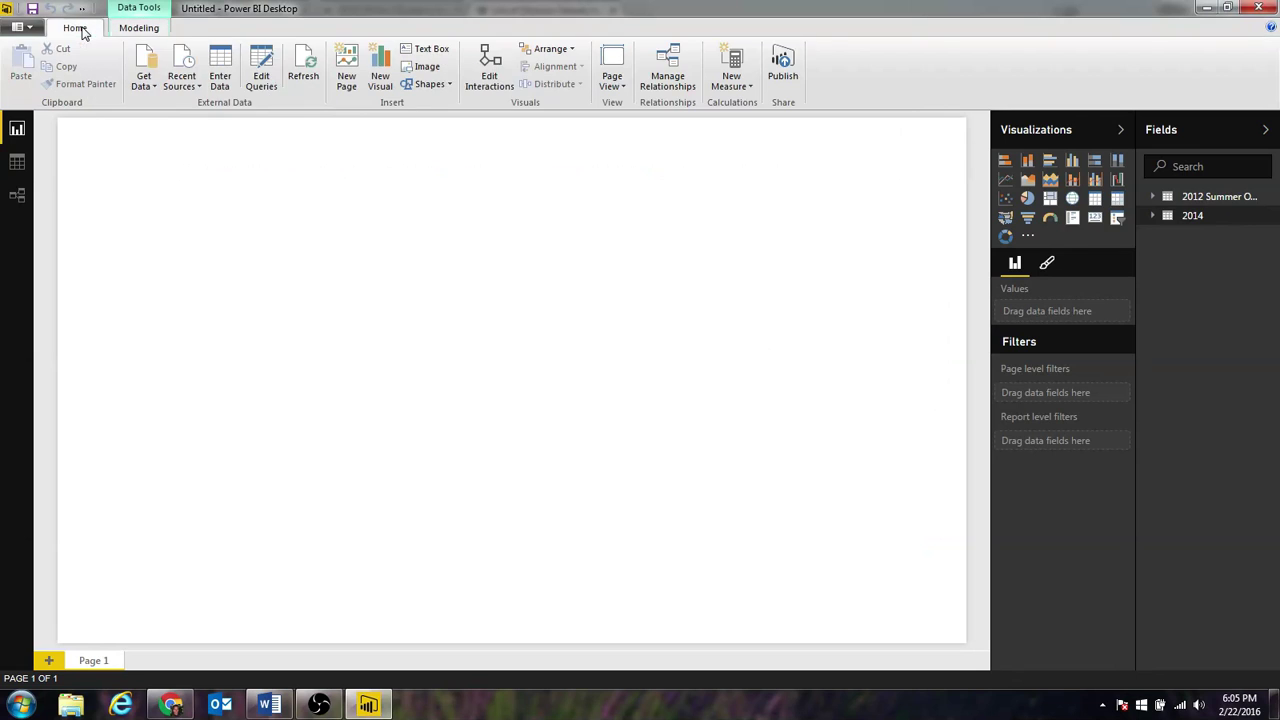
click(163, 92)
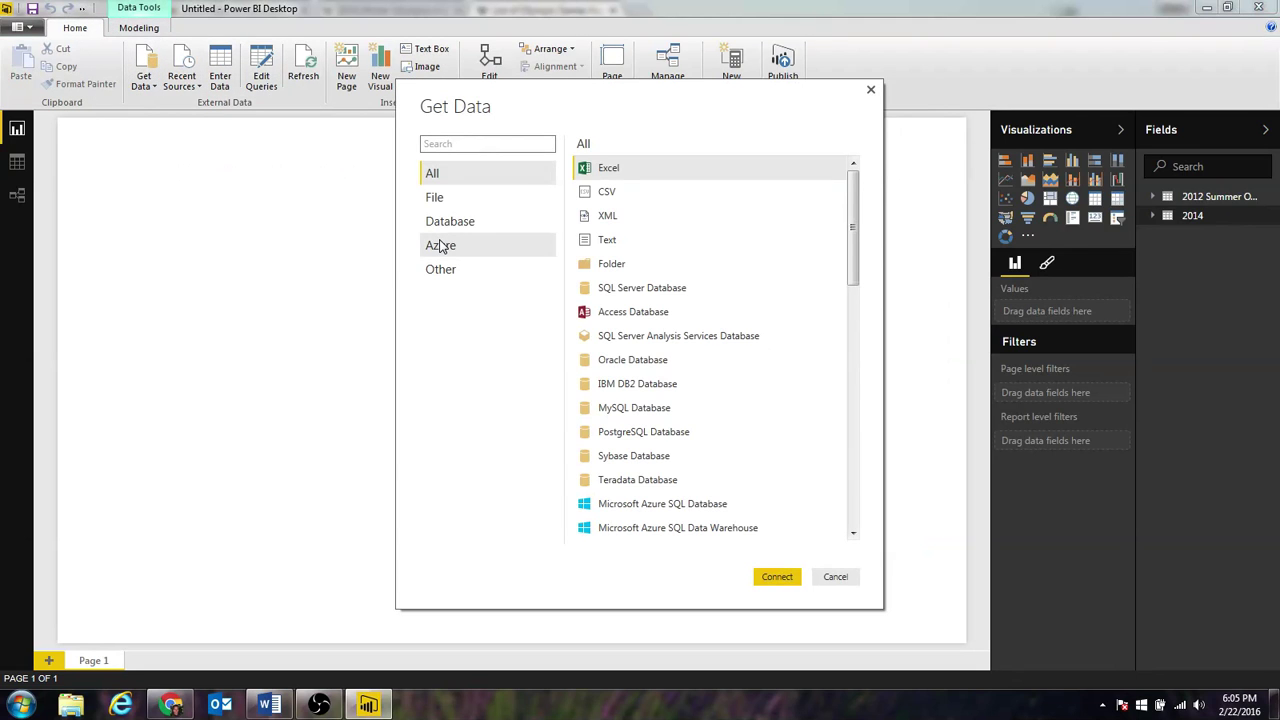
text(web)
double_click(625, 173)
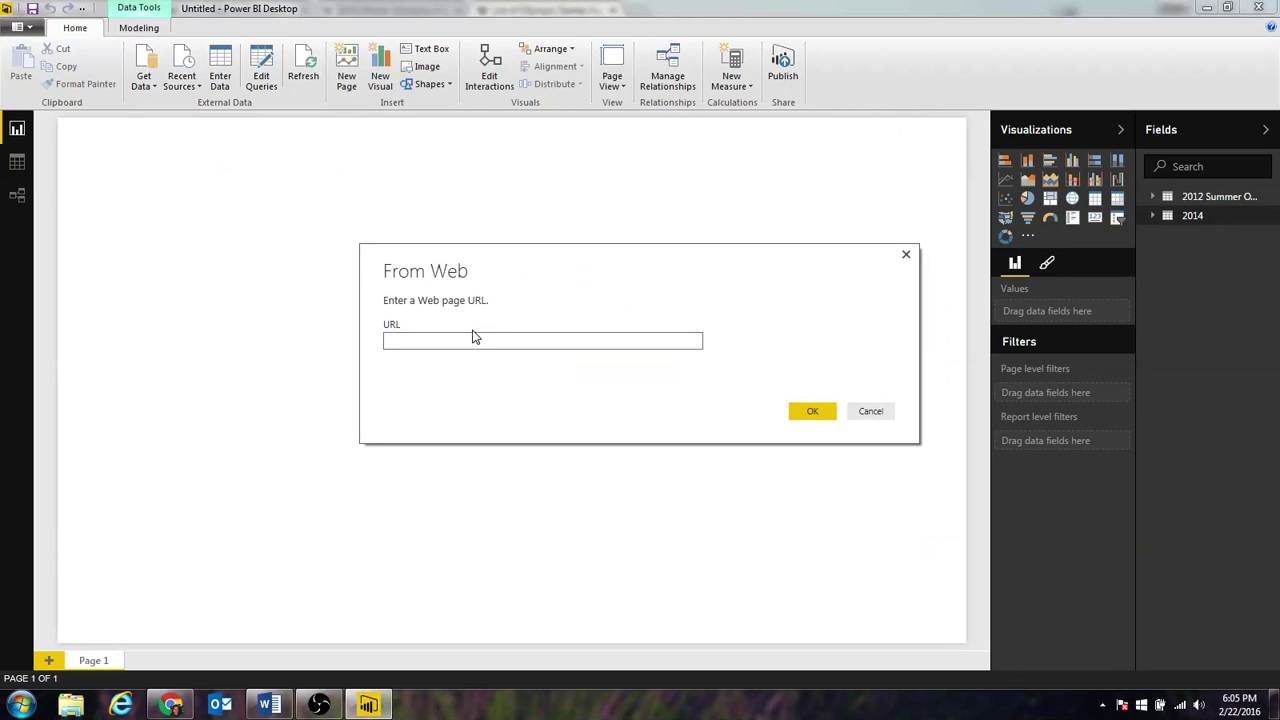
click(474, 338)
key(ctrl+v)
click(812, 411)
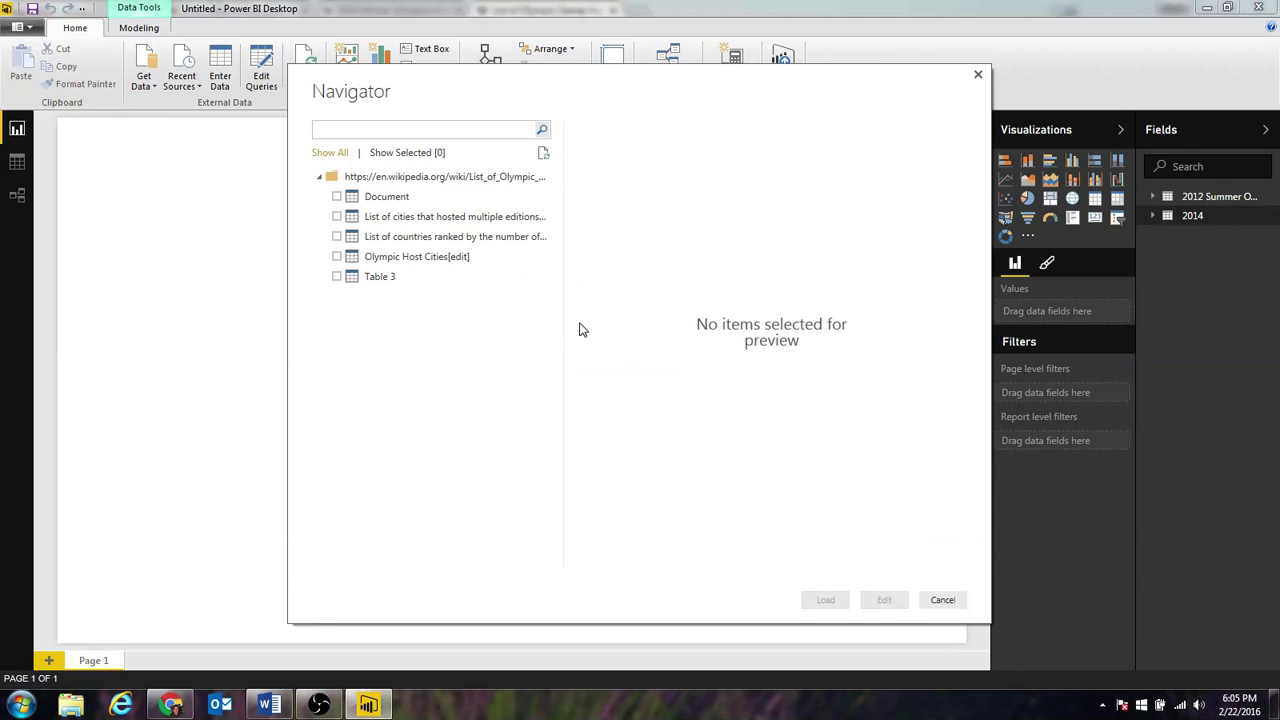
- Preview the tables found on the host cities page and load "Olympic Host Cities[edit]" into the model
click(405, 218)
click(407, 238)
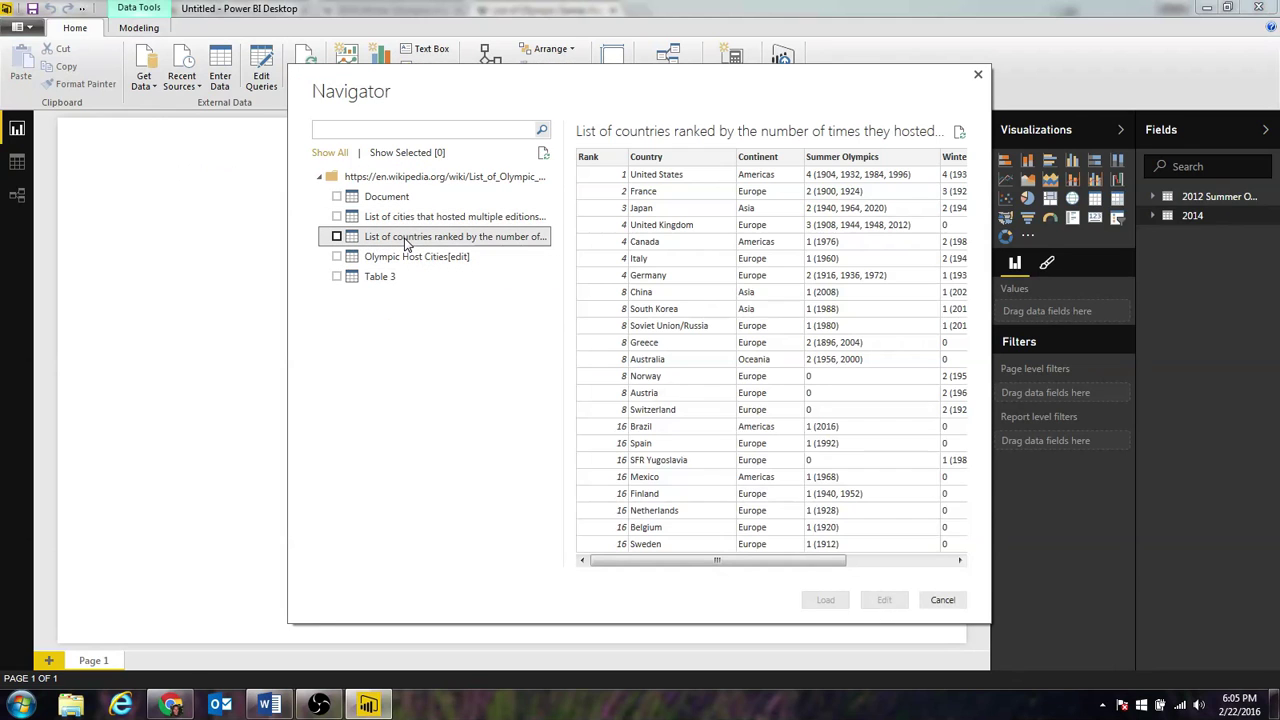
click(345, 256)
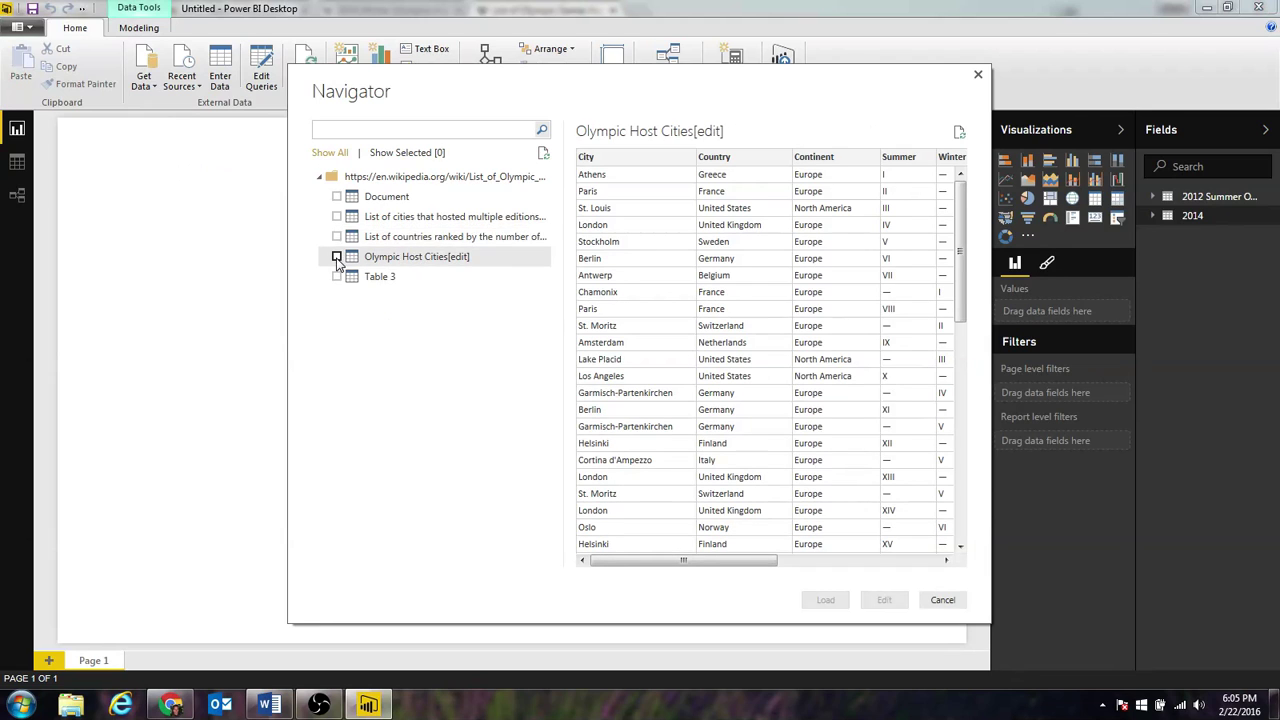
click(337, 256)
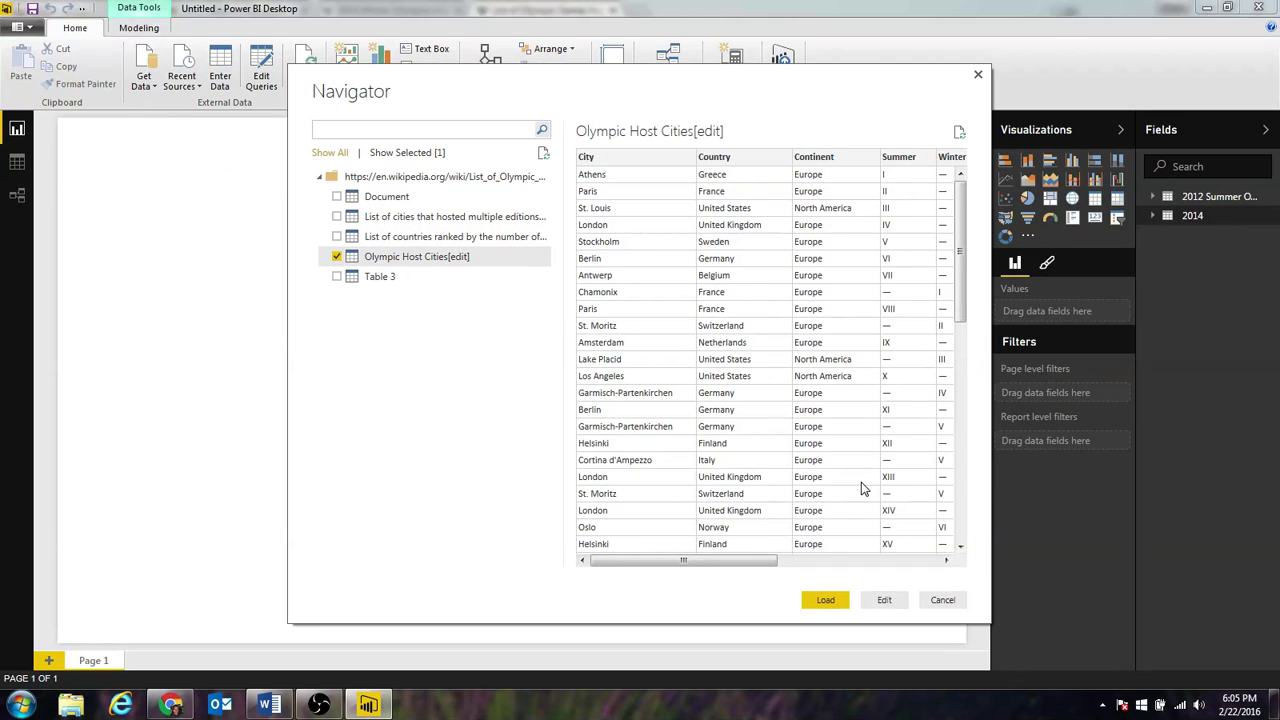
click(826, 602)
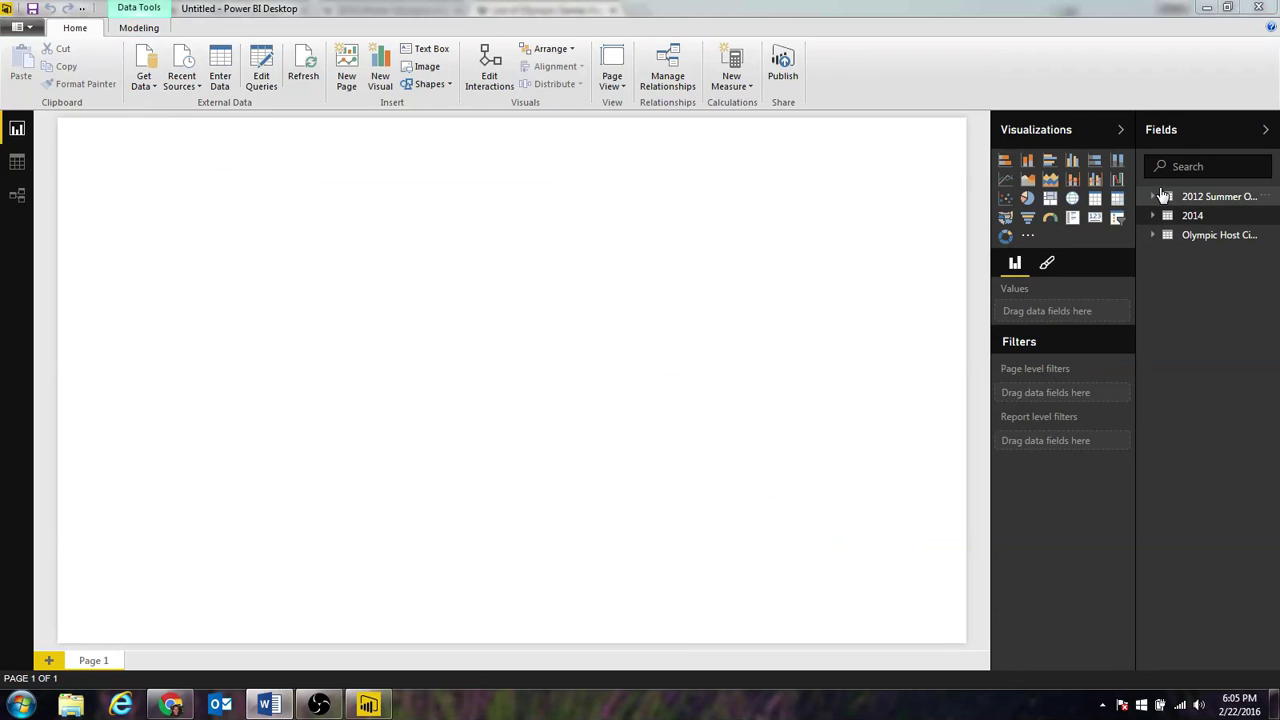
- Add a calculated column to the 2012 Summer Olympics medal table with the formula Year = 2012
click(1209, 200)
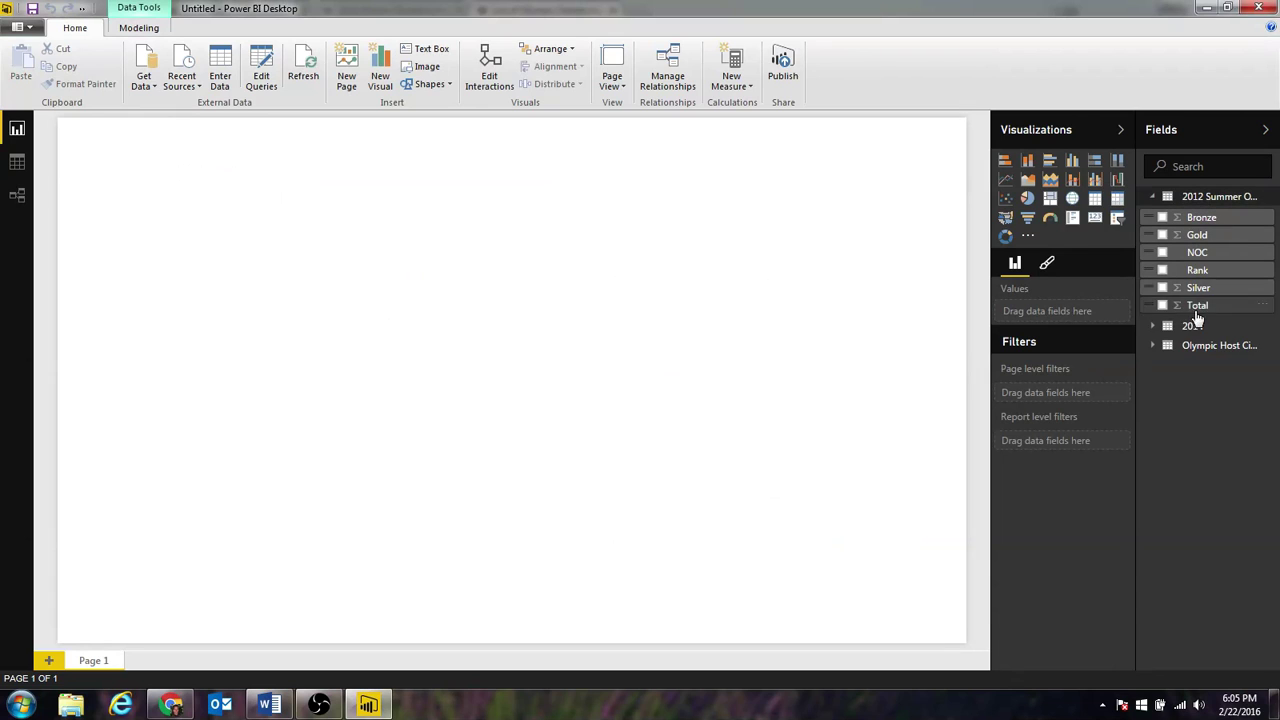
click(1195, 325)
right_click(1203, 199)
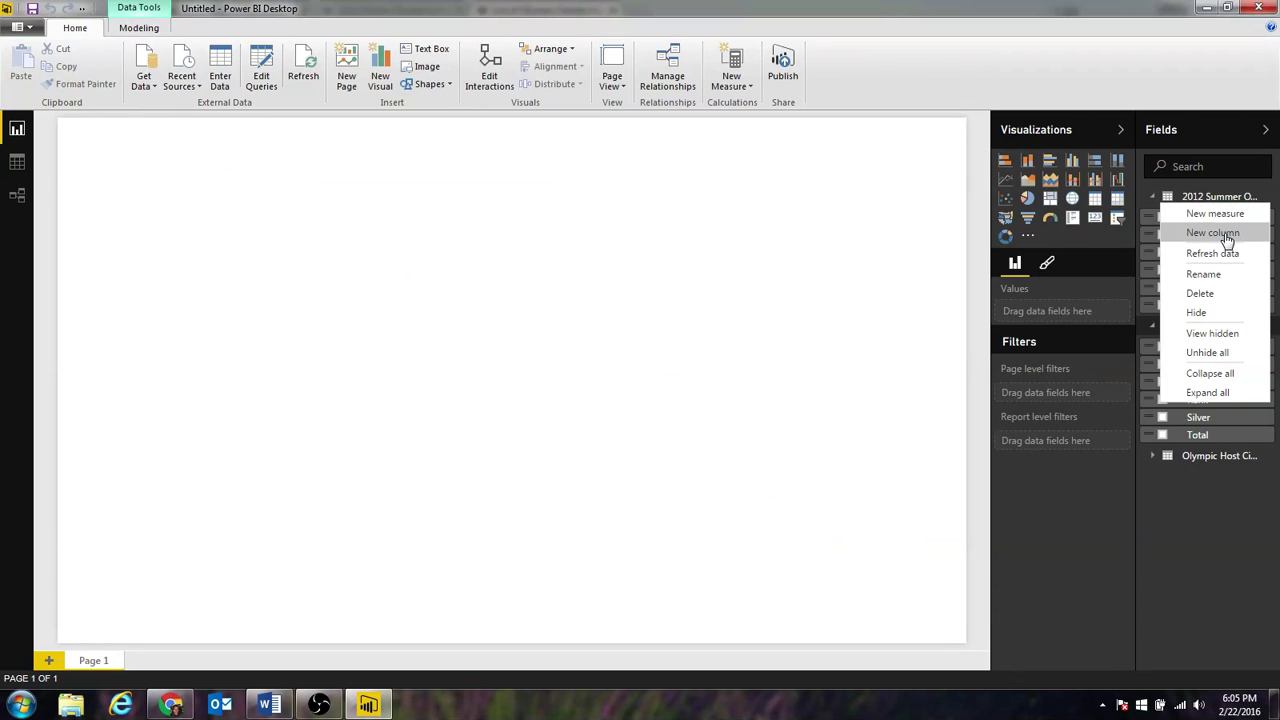
click(1226, 233)
double_click(127, 123)
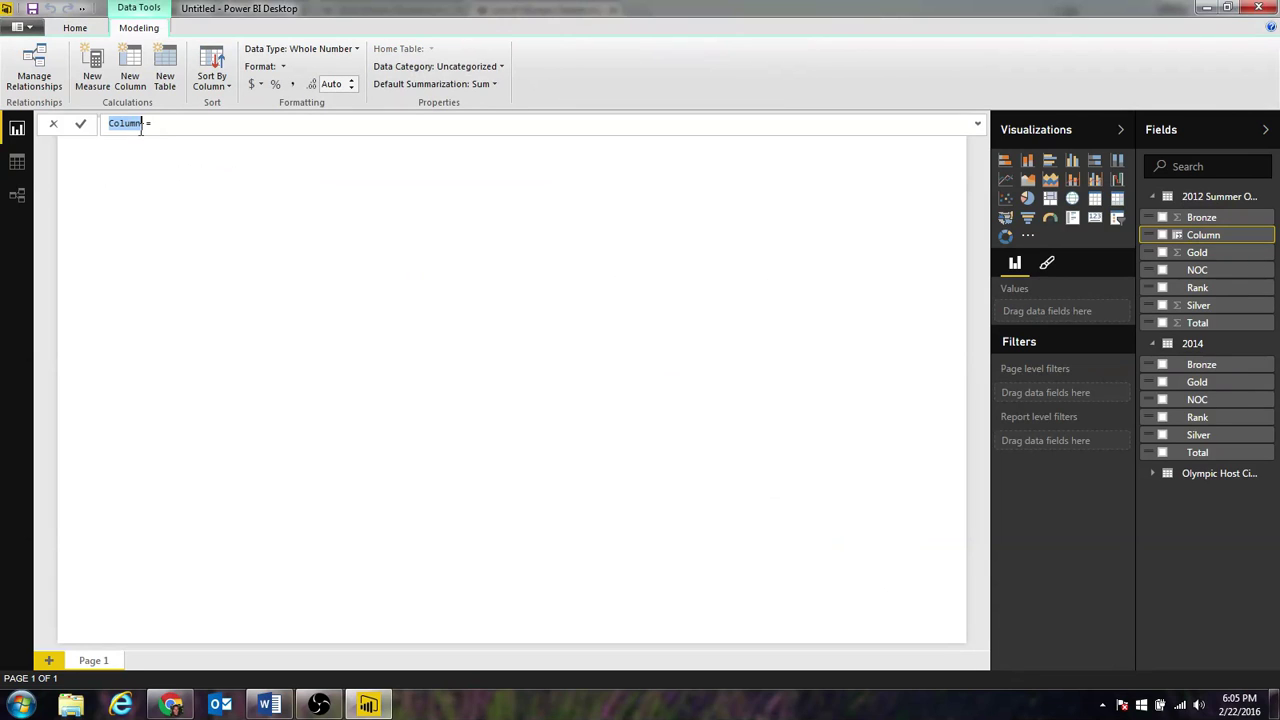
text(Year = 2012)
key(Return)
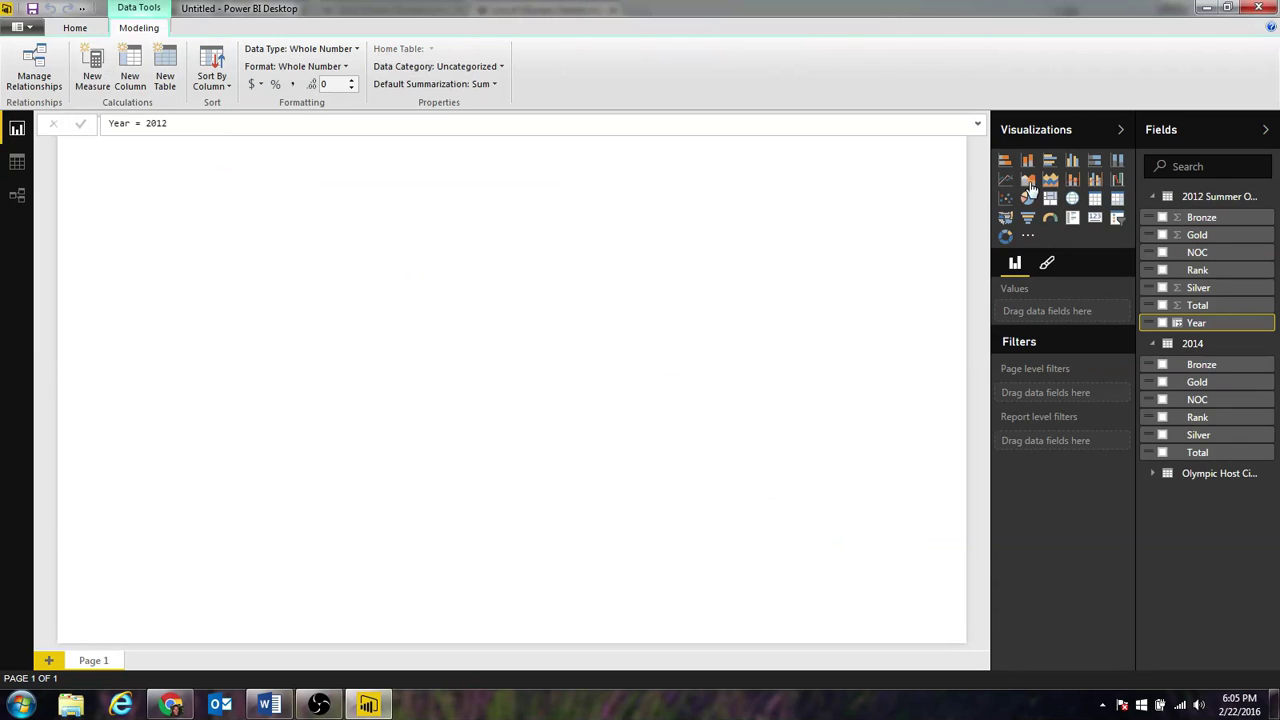
click(1153, 197)
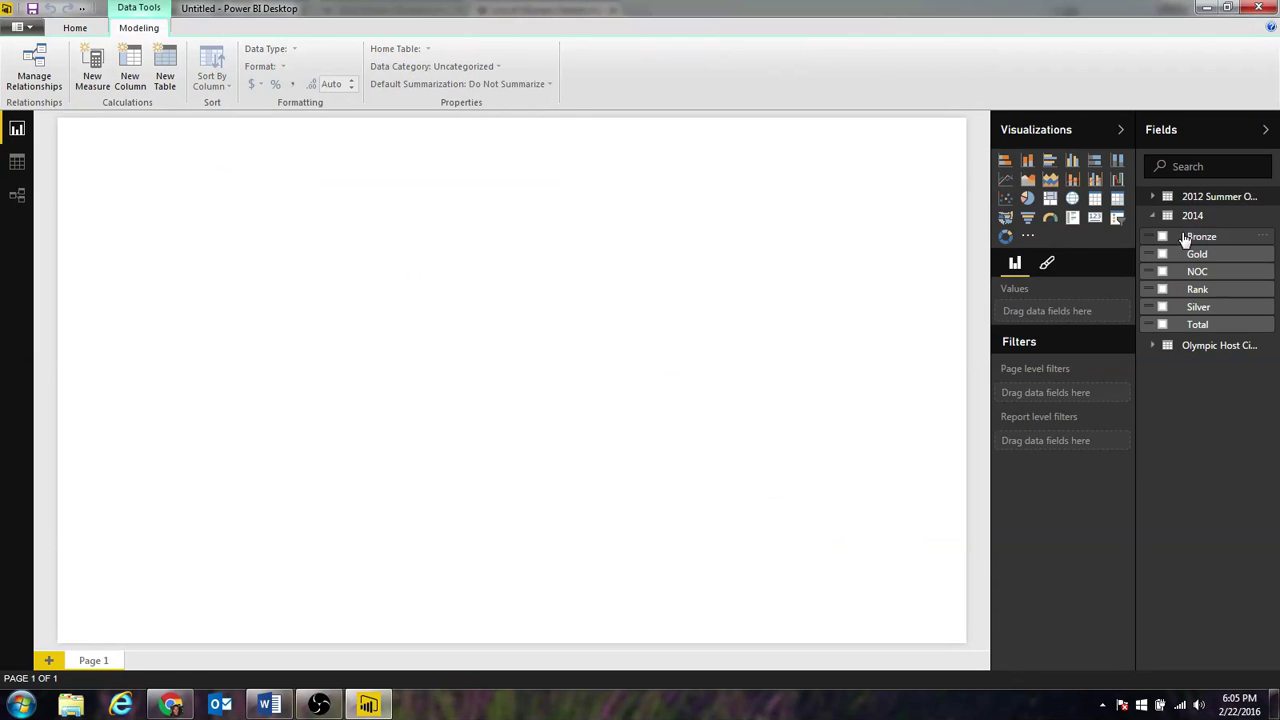
- Show the 2014 table's data and add a calculated column with the formula Year = 2014
click(17, 162)
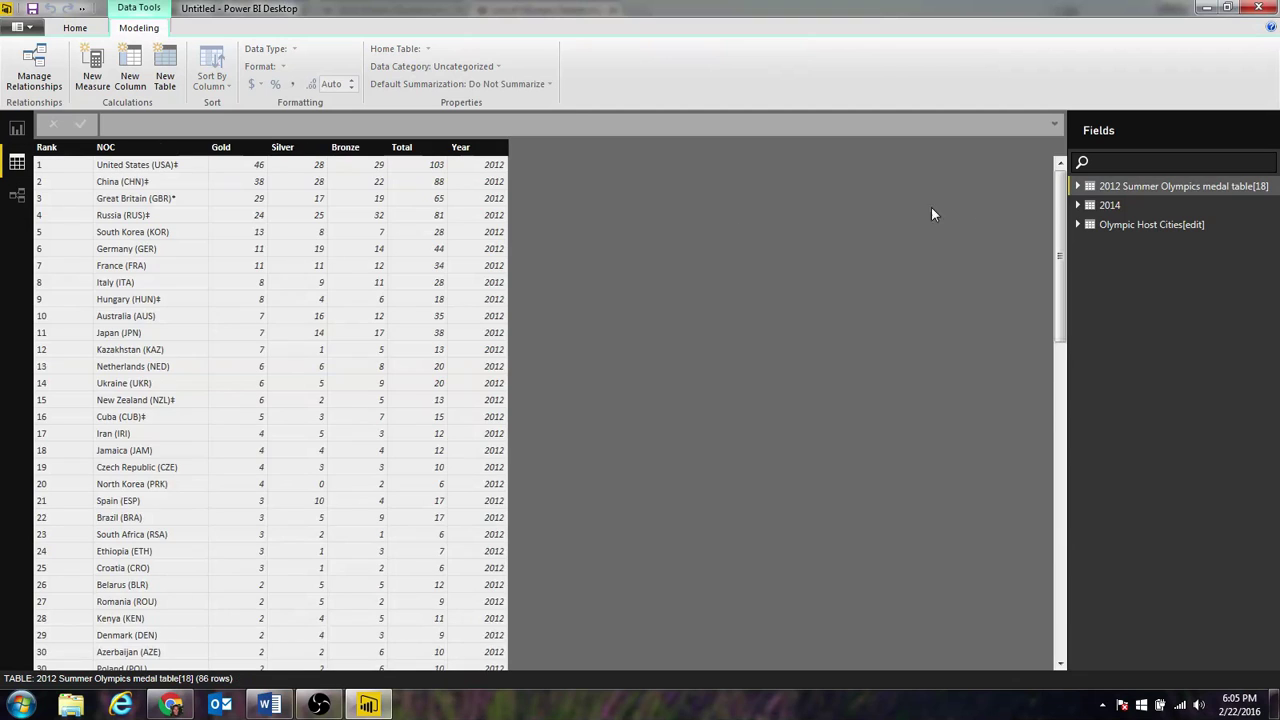
click(1118, 205)
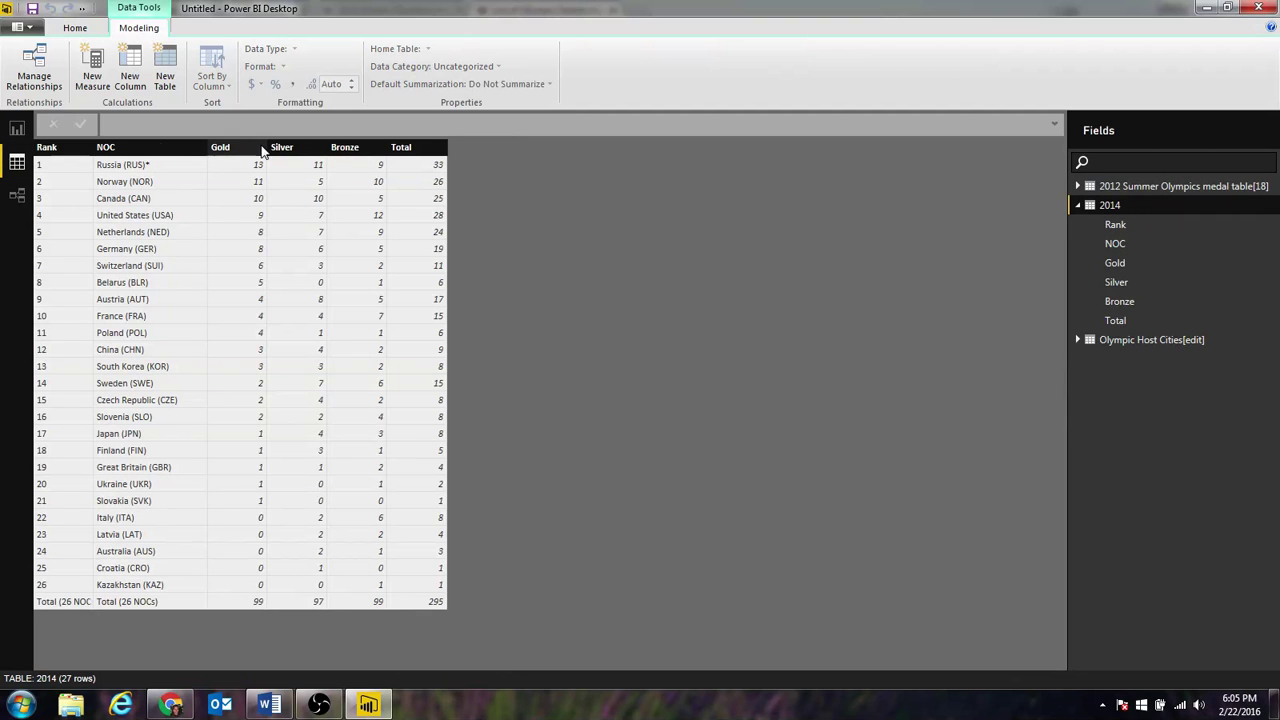
click(401, 148)
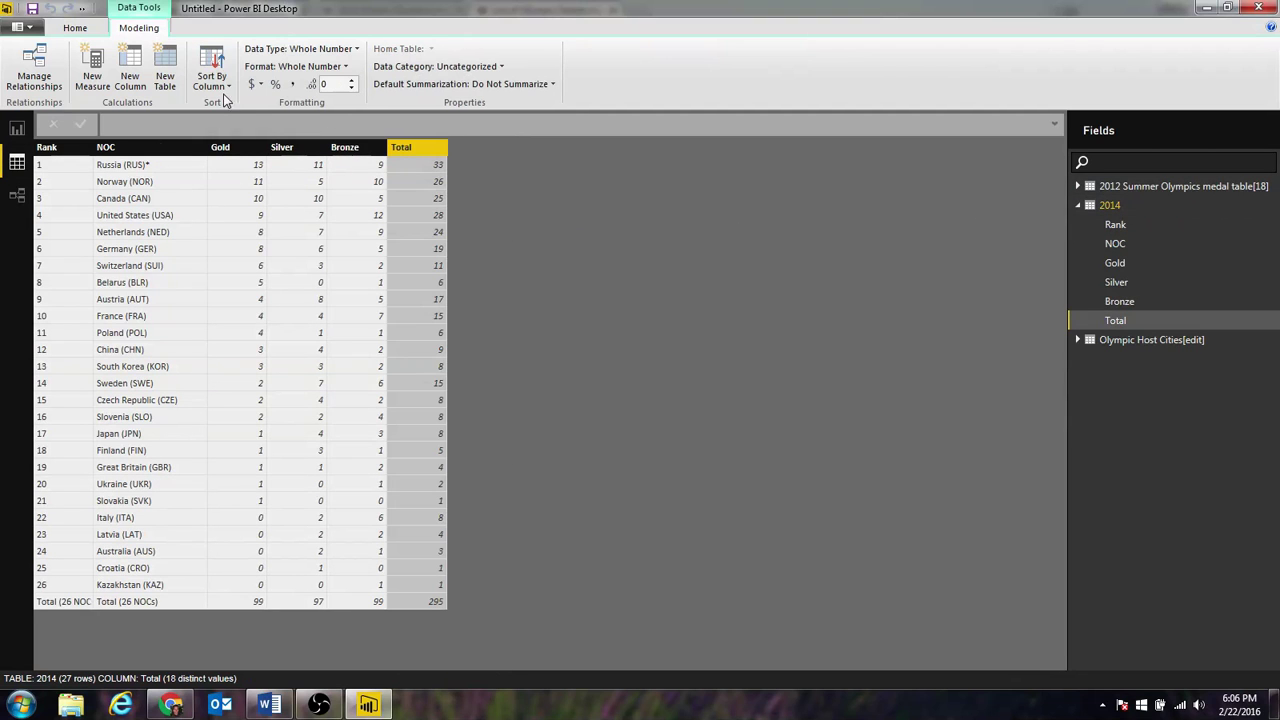
click(131, 84)
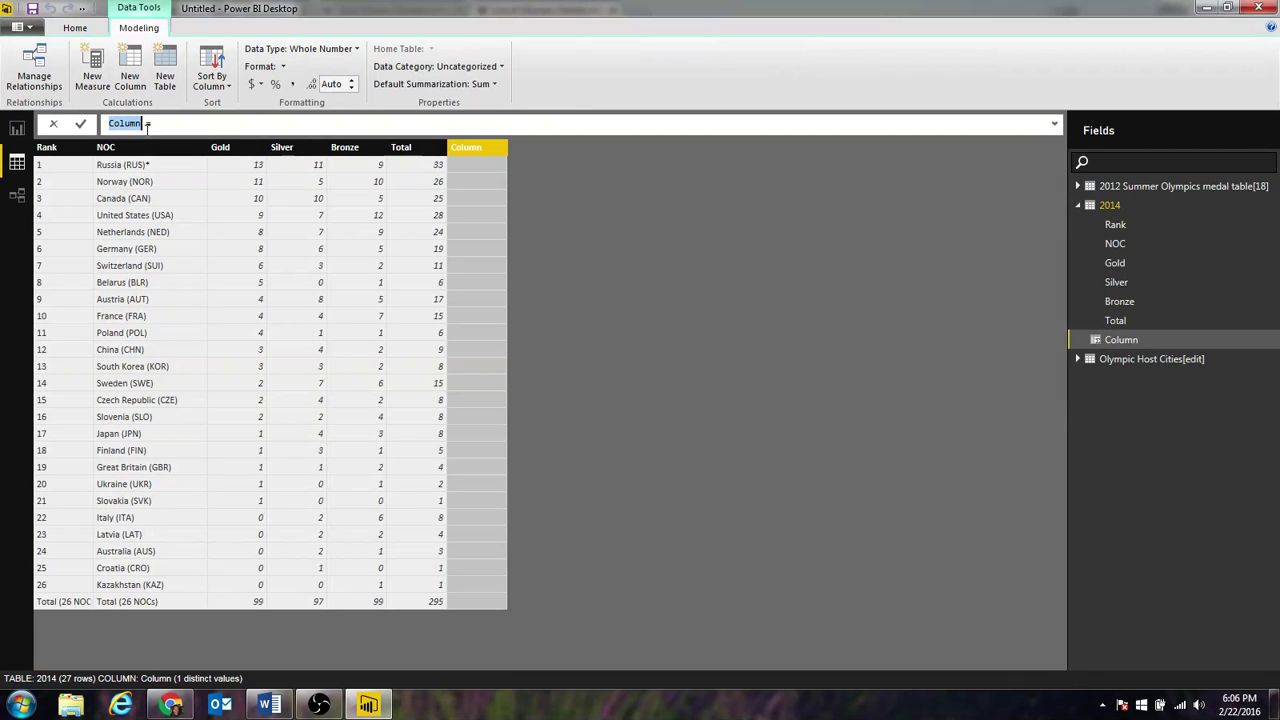
text(Year =2014)
key(Return)
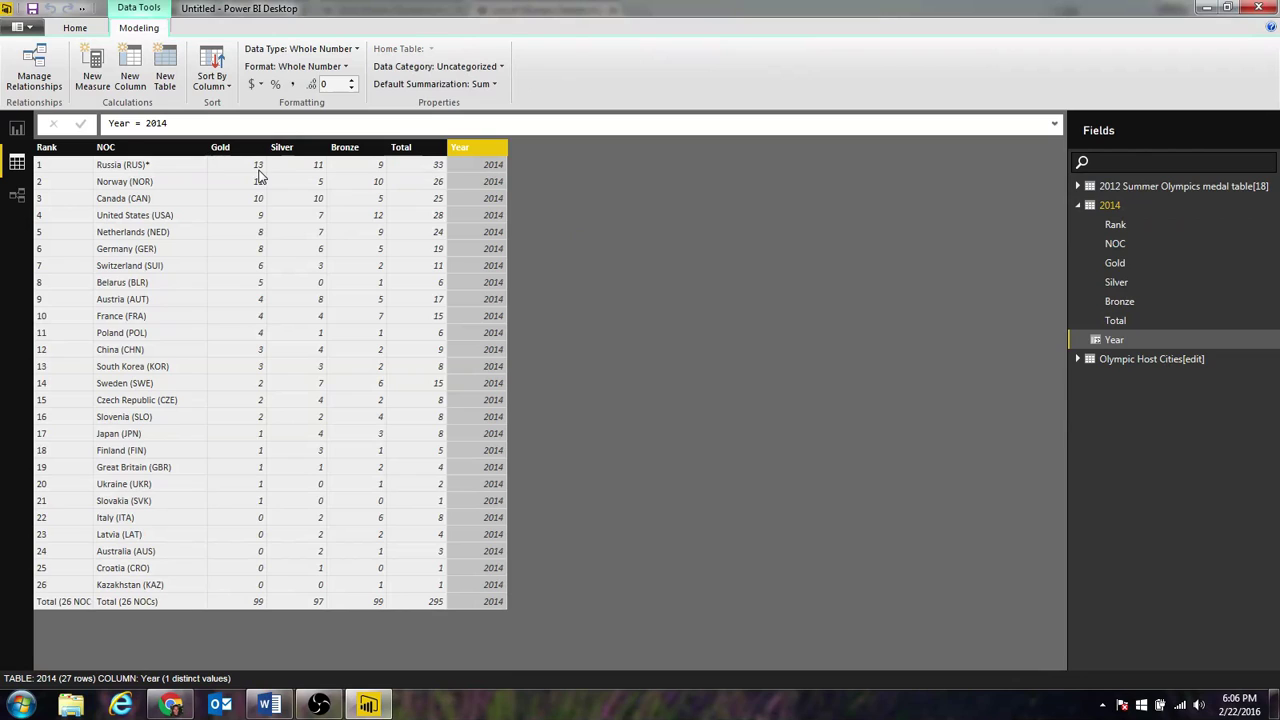
click(1078, 204)
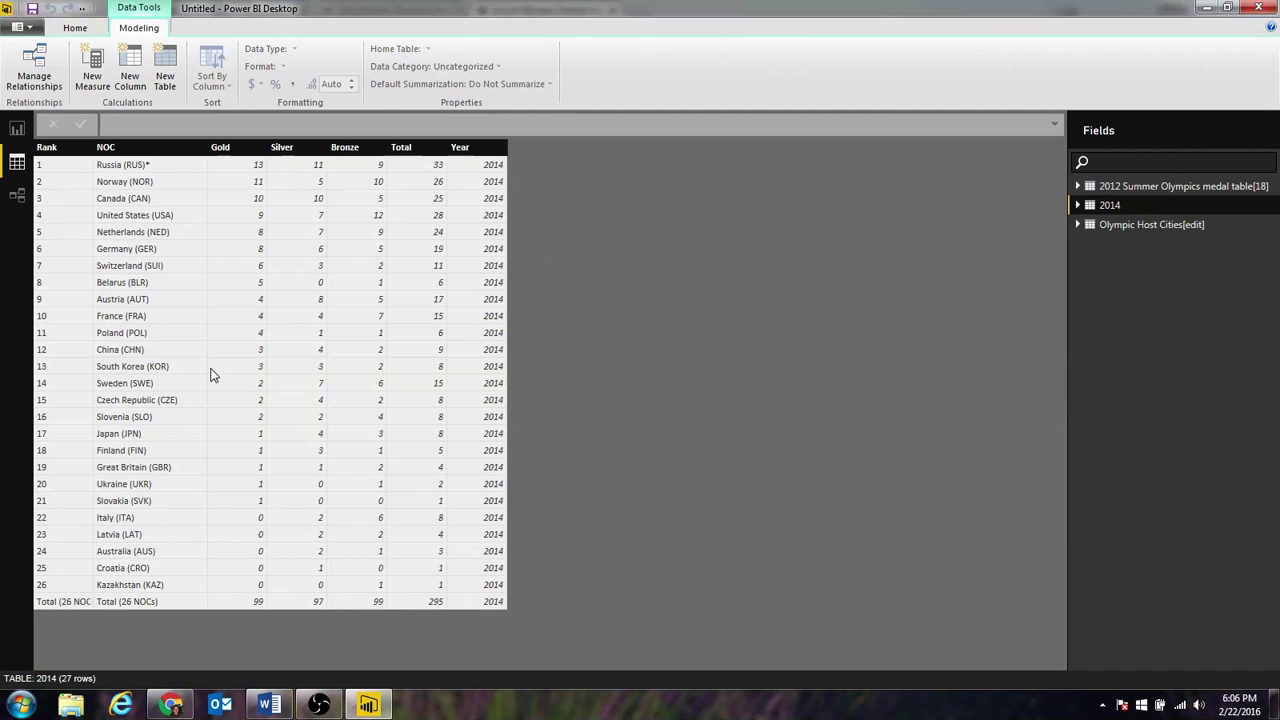
- Check the 2012 Summer Olympics medal table's data down to its last rows and open the Query Editor
click(1138, 186)
scroll(420, 540, down, 15)
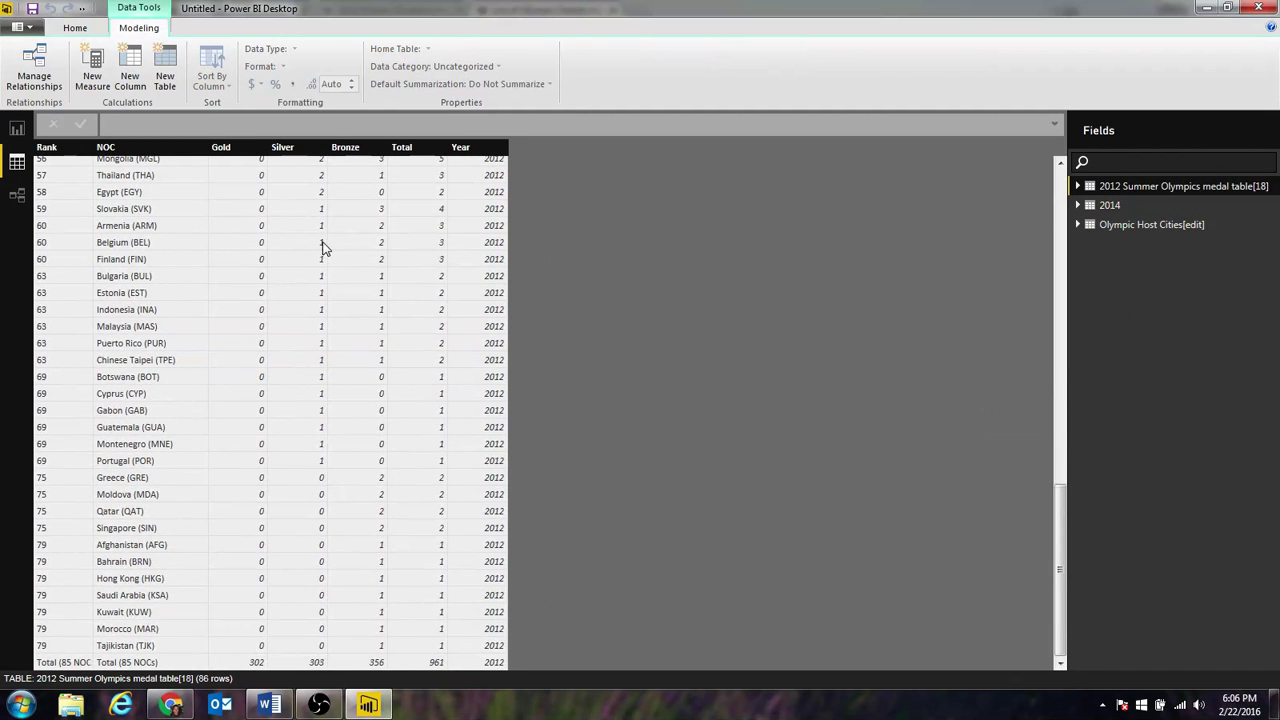
click(75, 27)
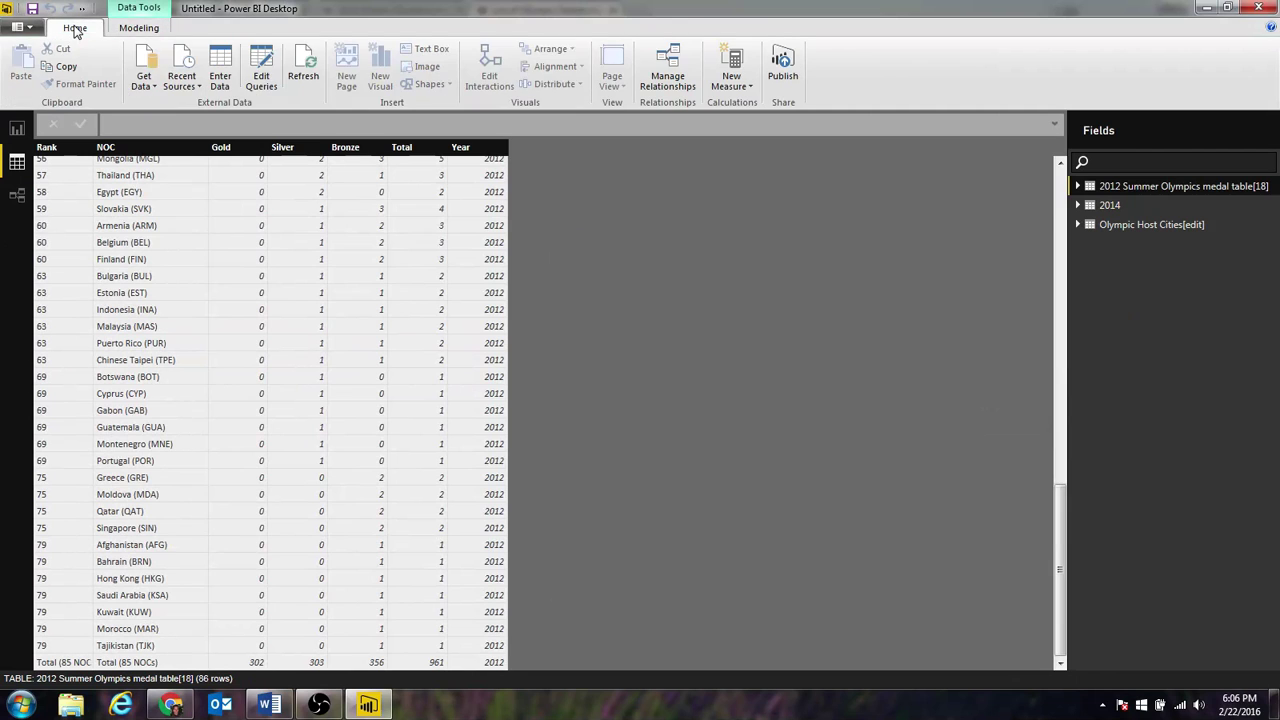
click(255, 82)
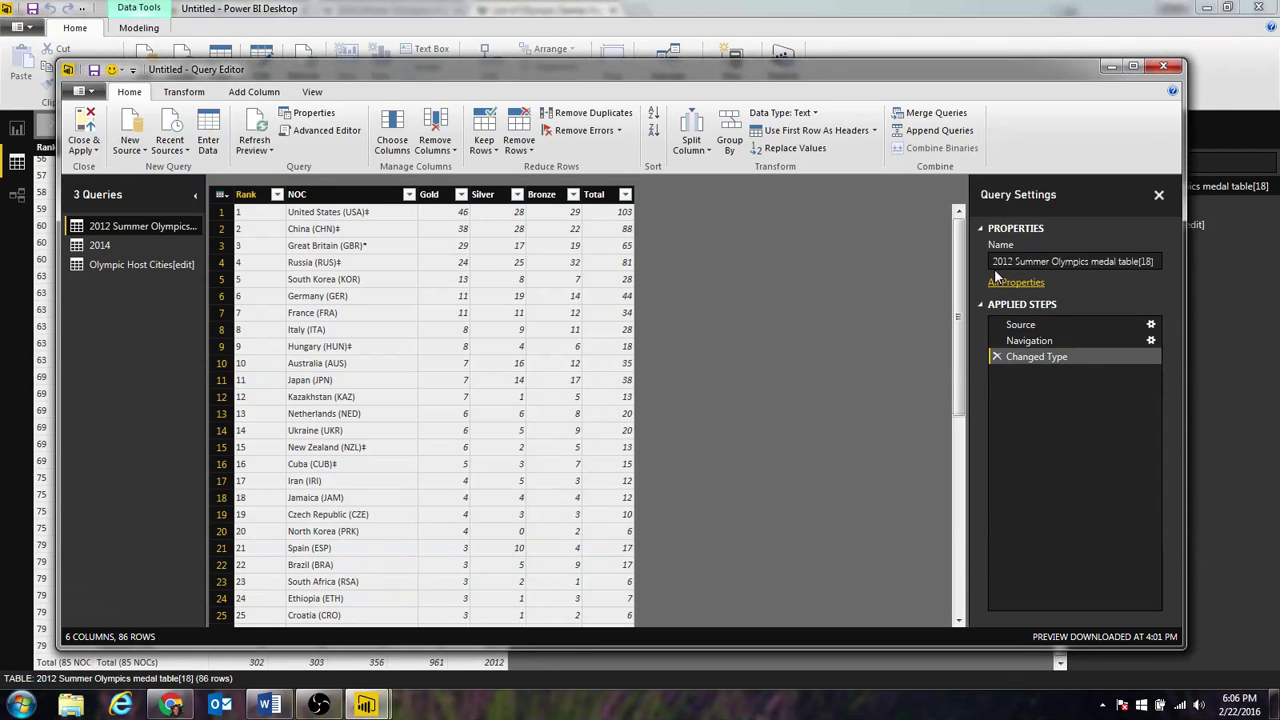
- Remove 1 bottom row, the totals row, from the 2012 Summer Olympics medal table query and look over the remaining rows
drag(955, 277, 957, 557)
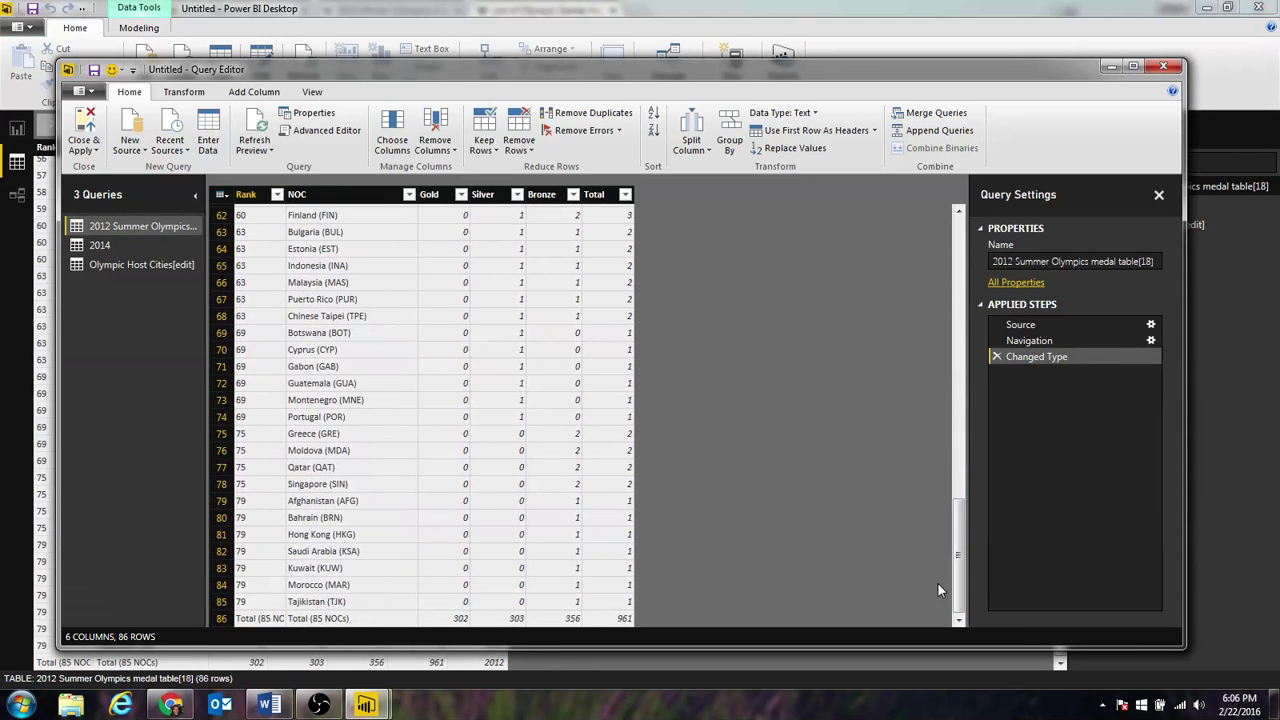
click(290, 618)
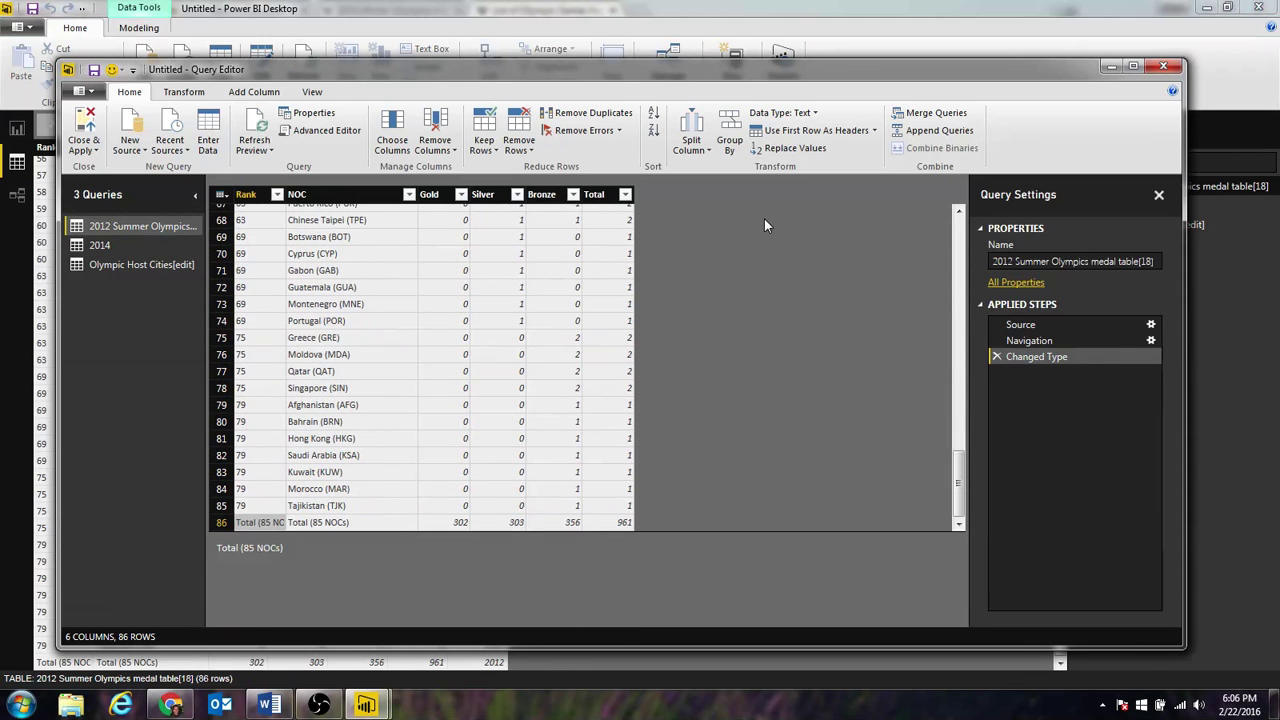
click(519, 140)
click(567, 184)
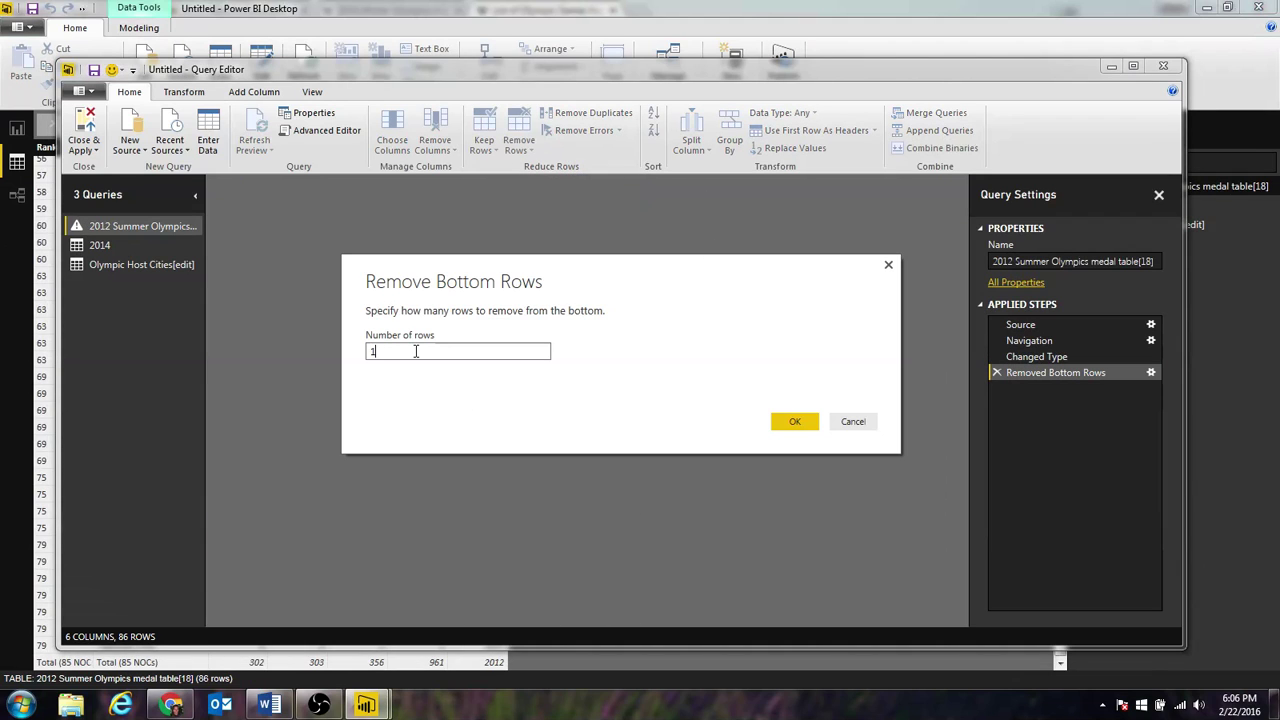
text(1)
key(Return)
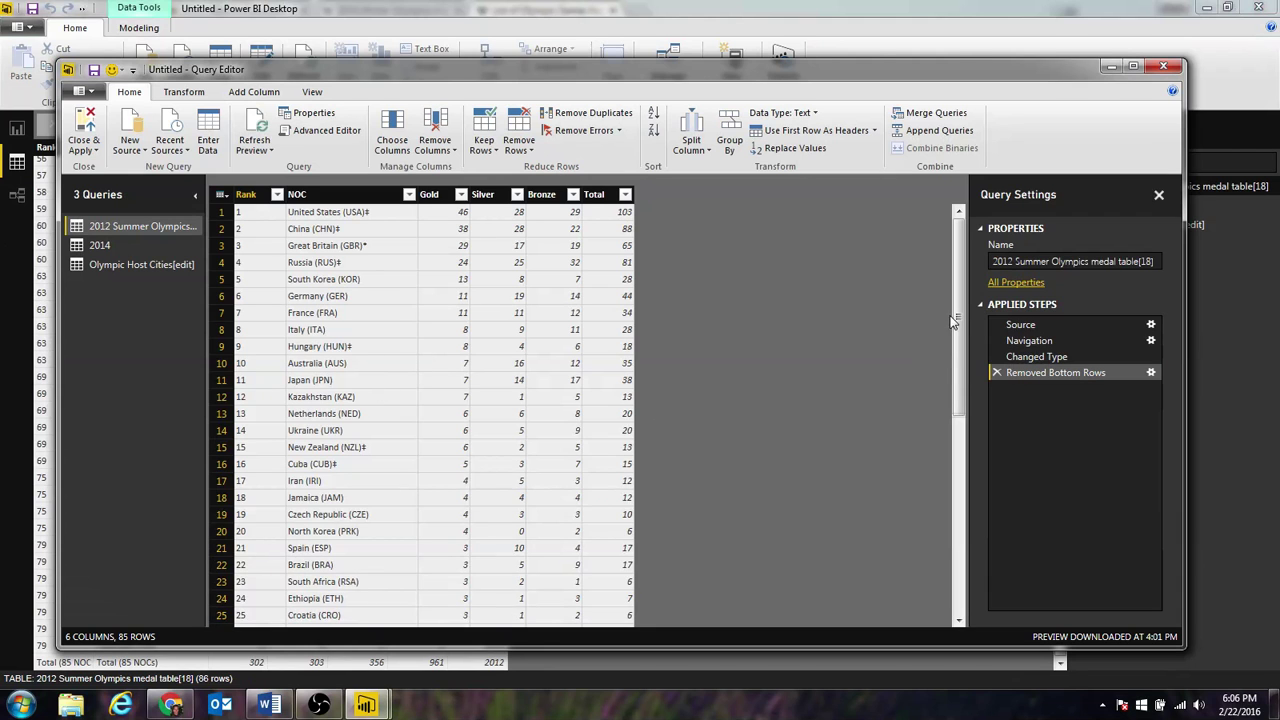
drag(953, 320, 960, 532)
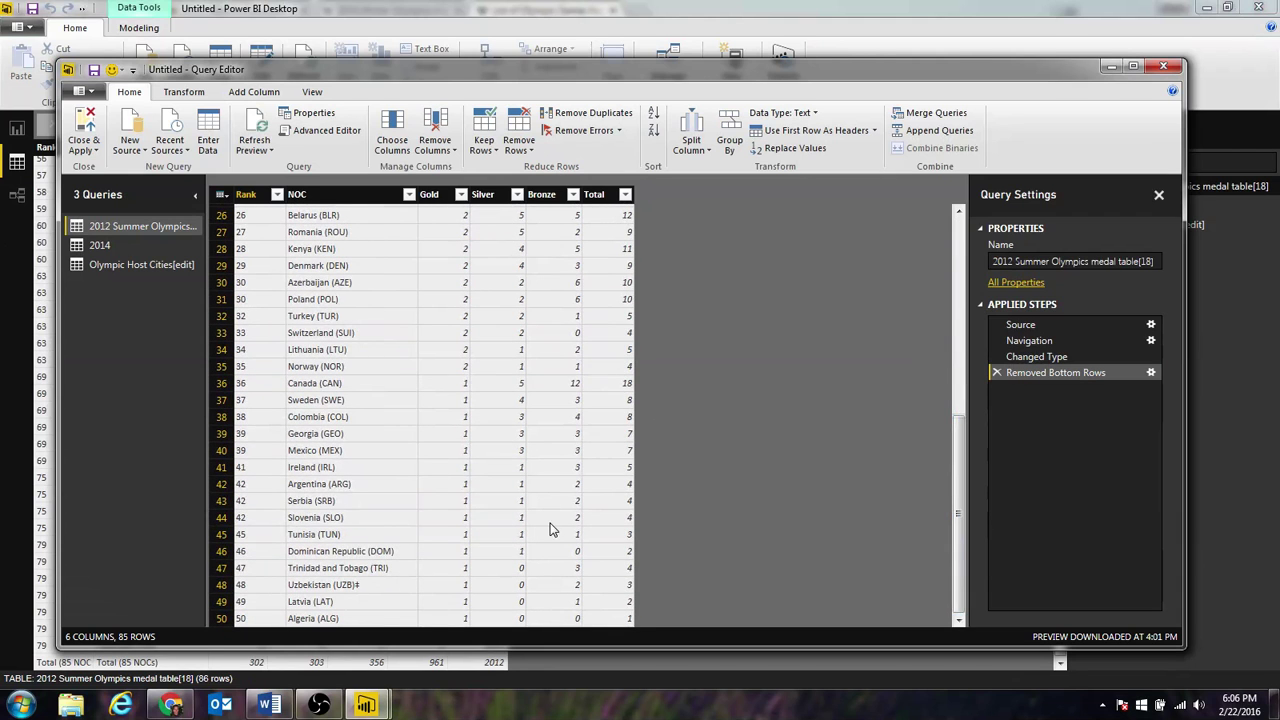
drag(960, 480, 962, 245)
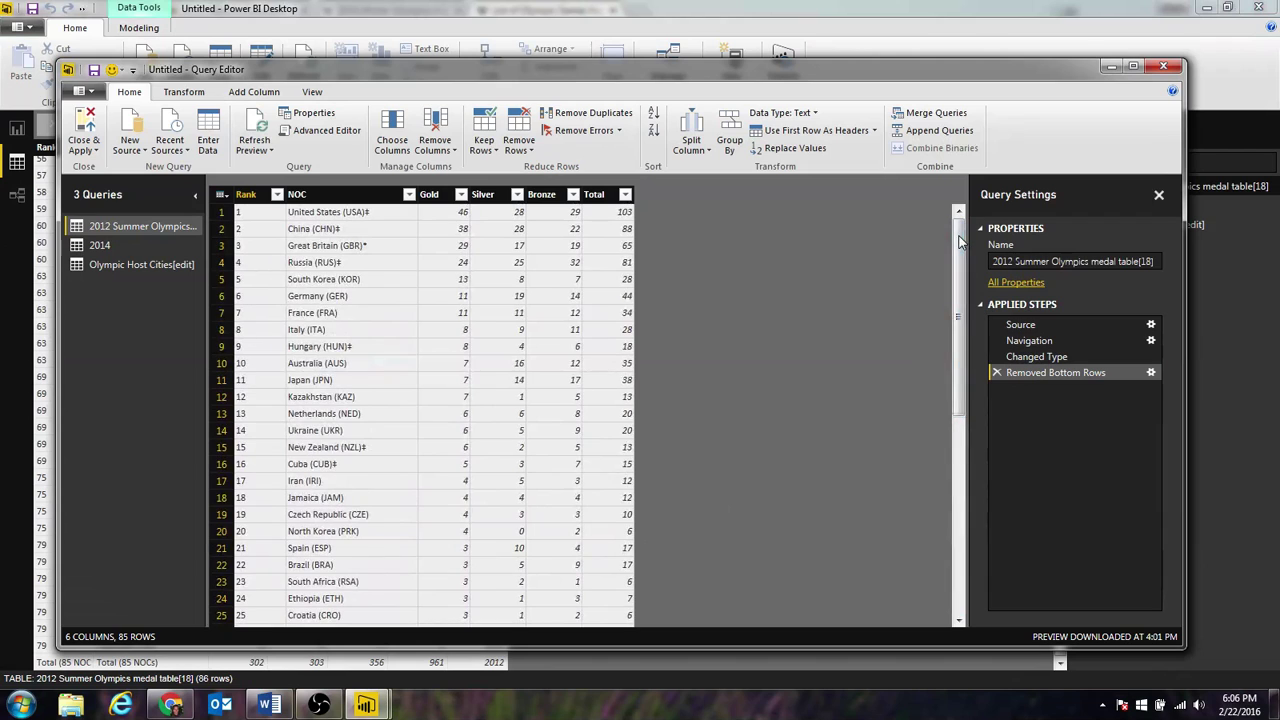
- Remove 1 bottom row, the totals row, from the 2014 query
click(118, 247)
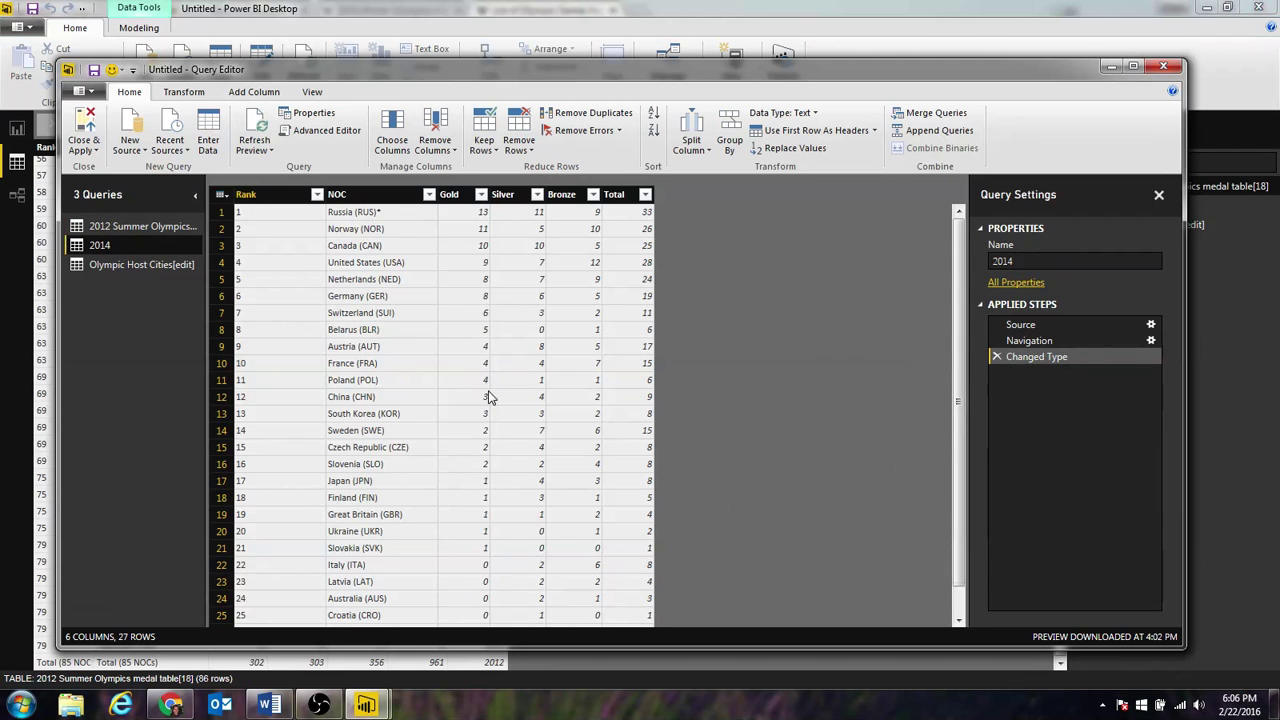
scroll(573, 364, down, 1)
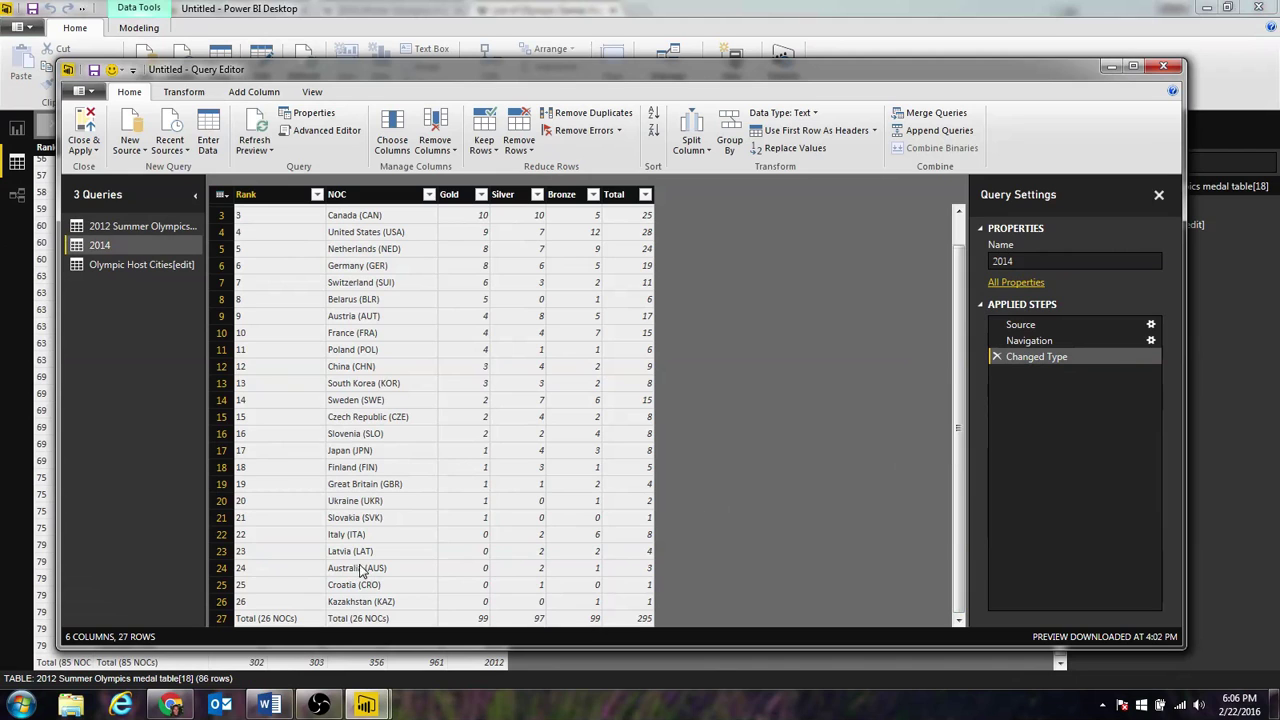
click(519, 142)
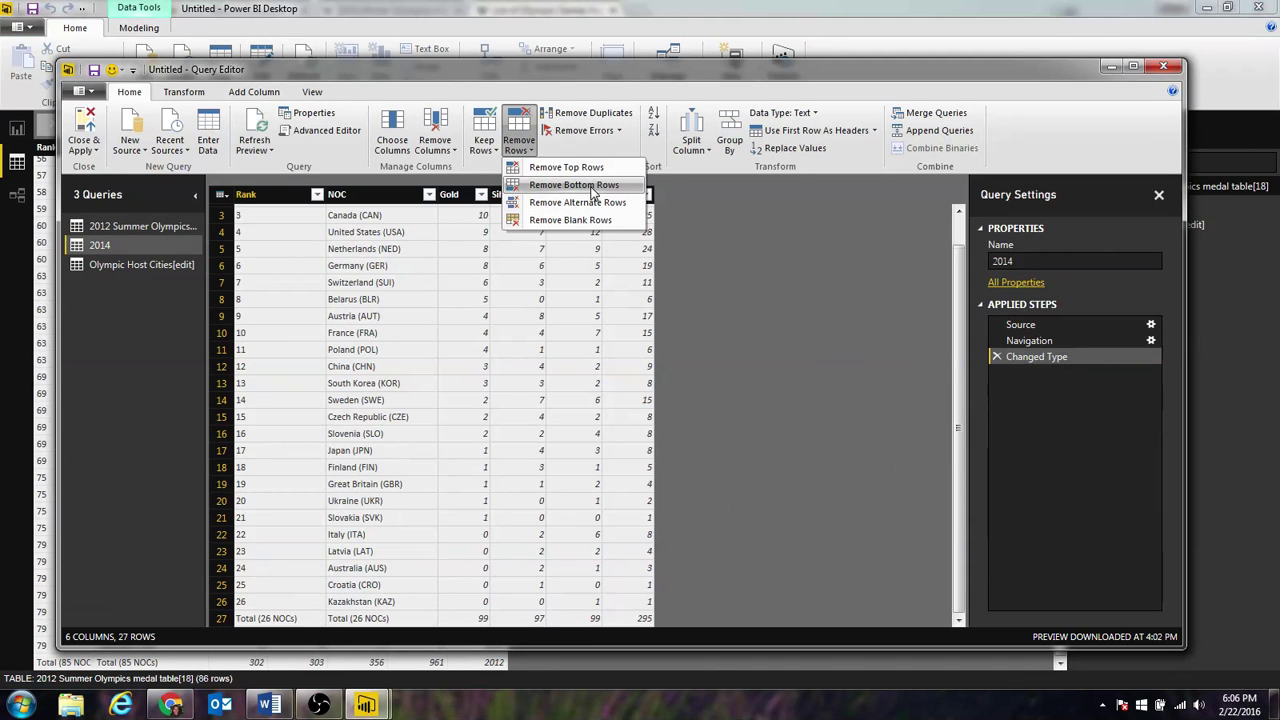
click(574, 185)
text(1)
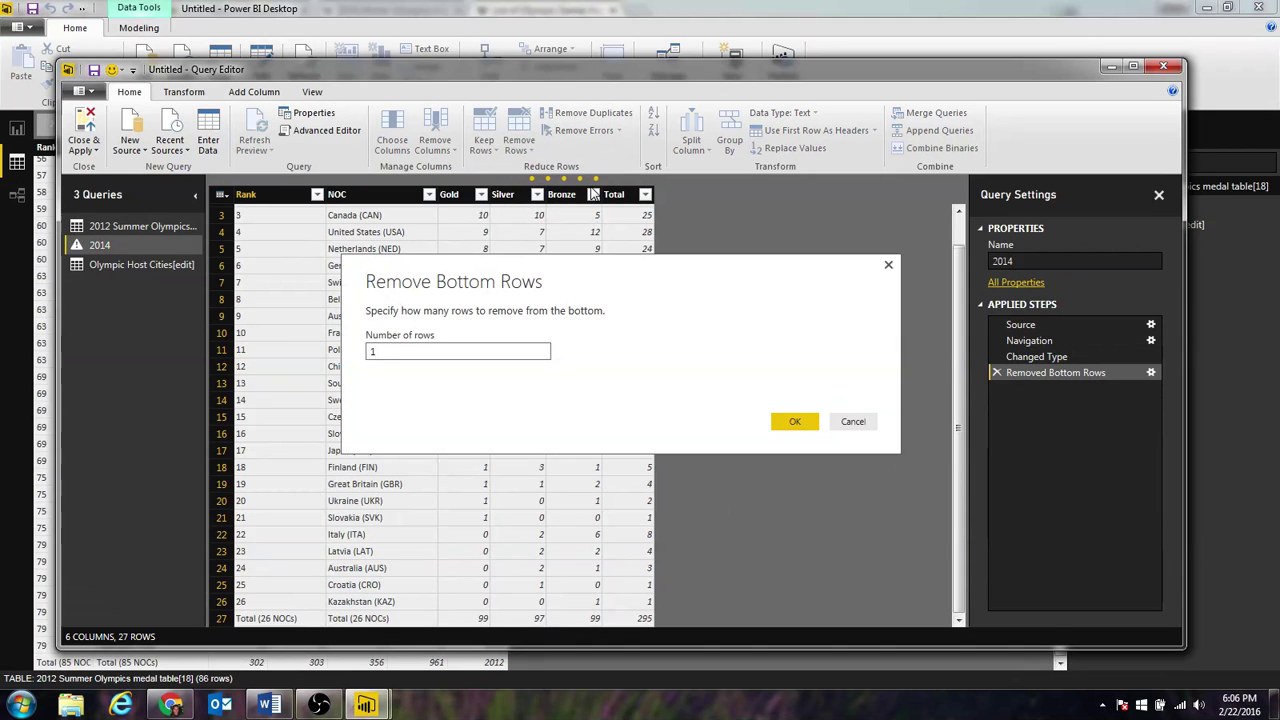
key(Return)
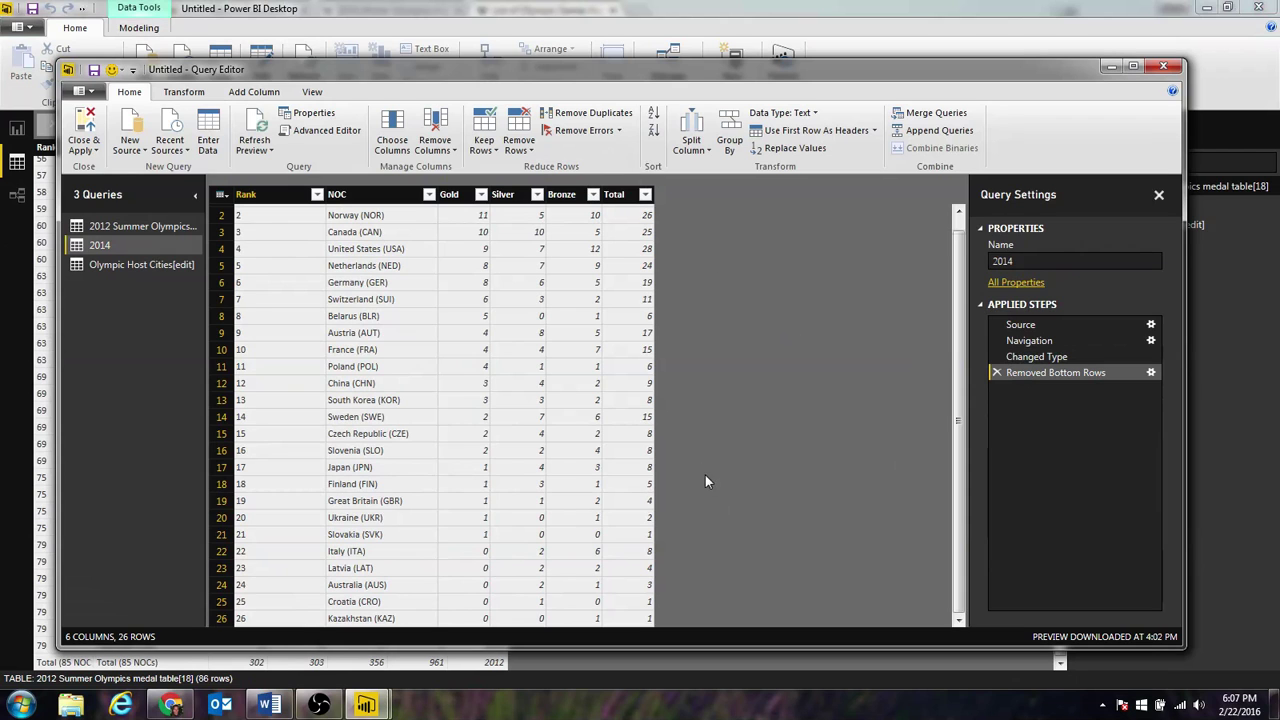
- Apply the query changes to the model and check the 2012 Summer Olympics medal table down to its last rows
click(140, 226)
scroll(646, 449, down, 8)
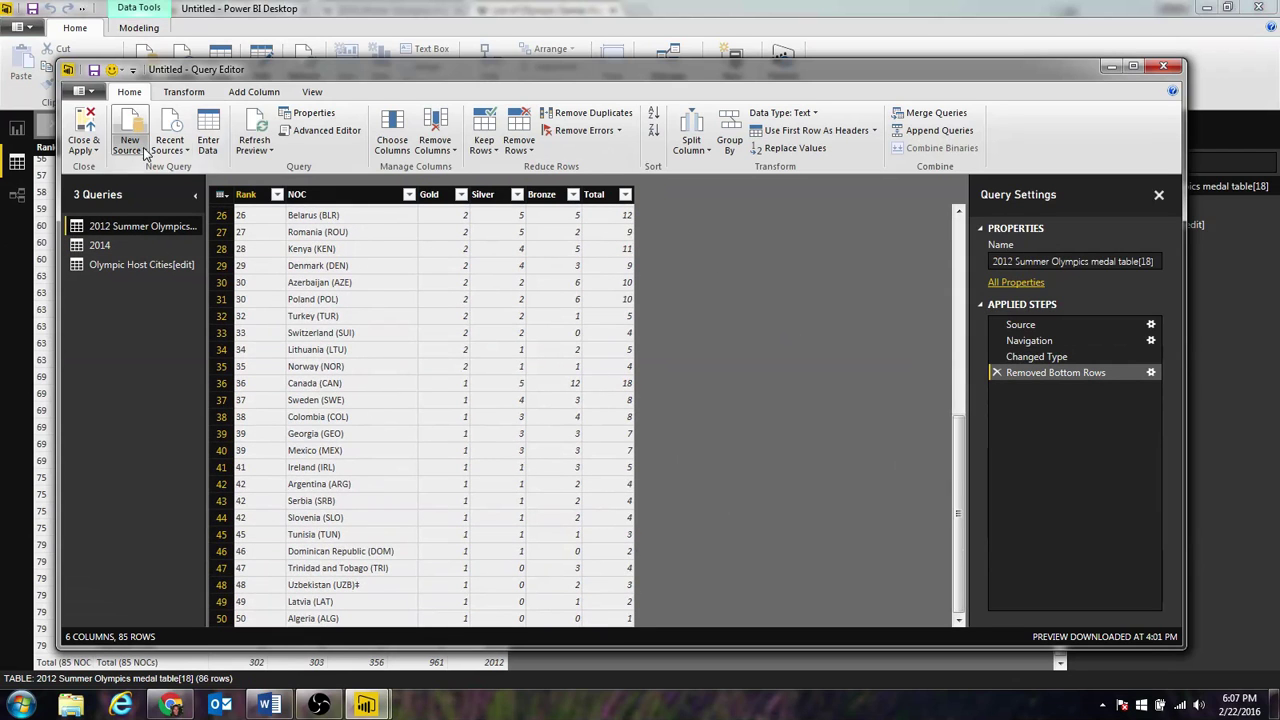
click(85, 122)
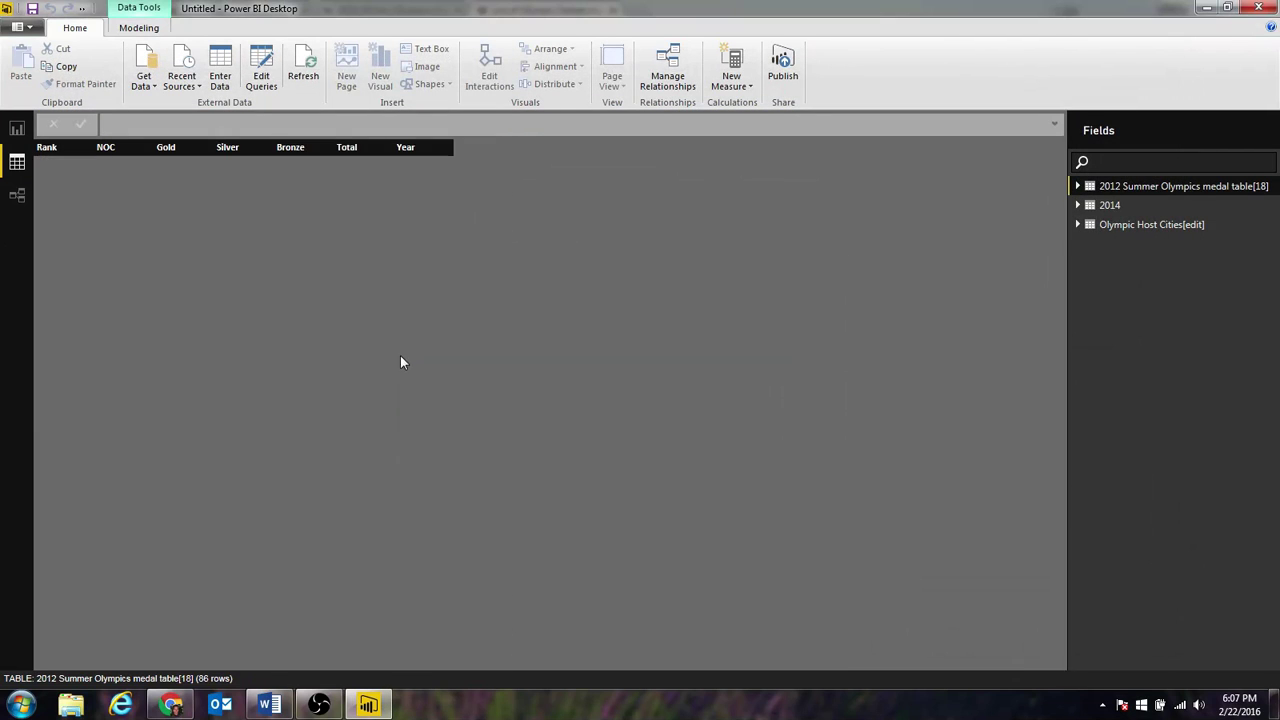
scroll(232, 372, down, 9)
scroll(231, 373, down, 9)
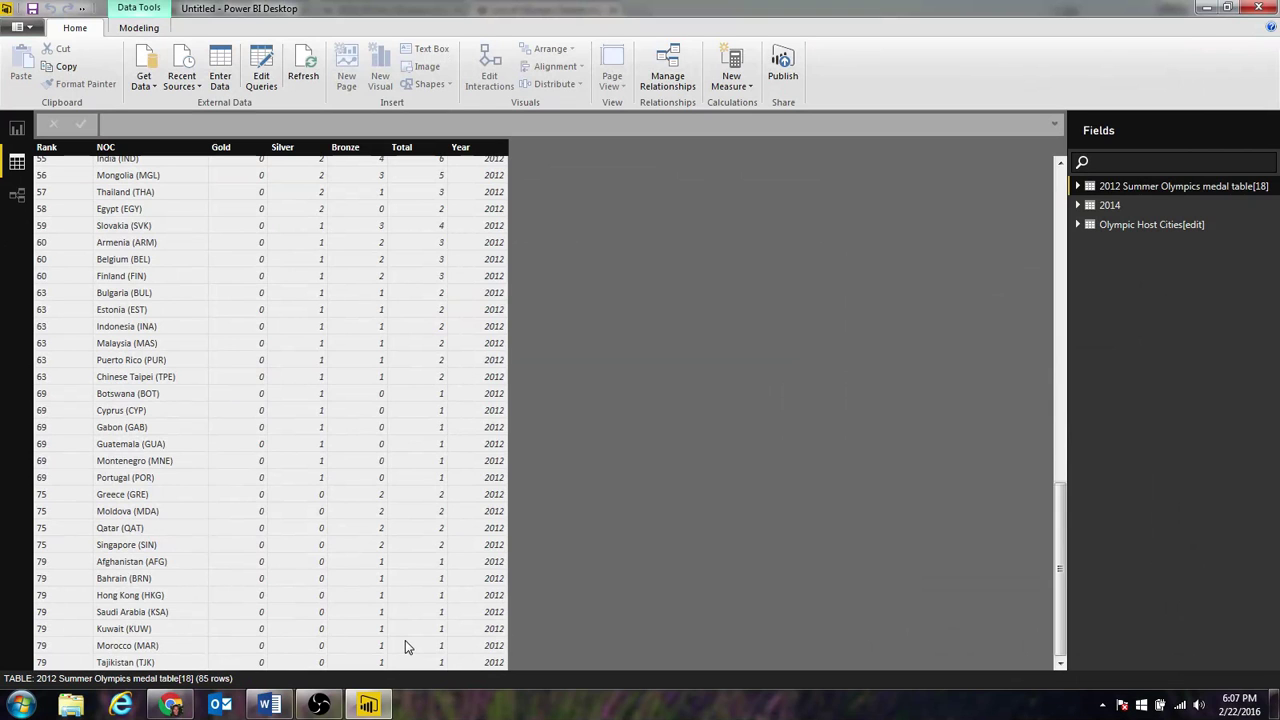
scroll(498, 522, up, 1)
scroll(498, 522, up, 15)
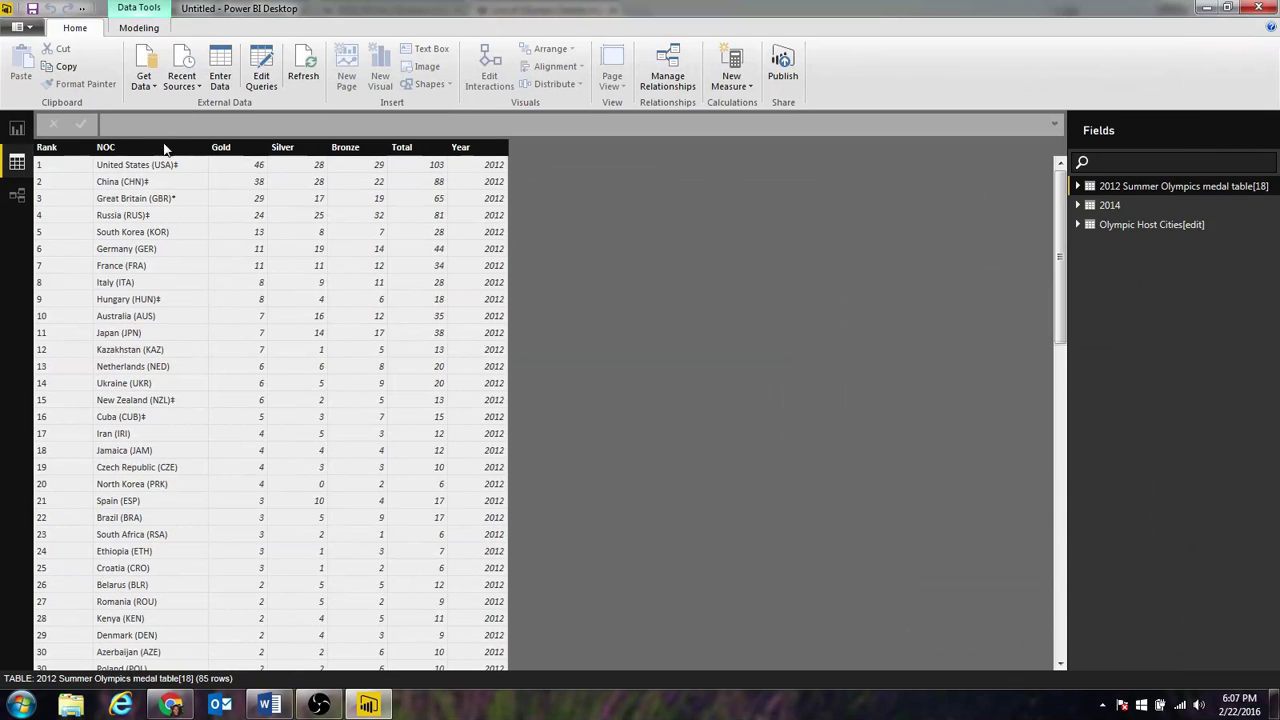
- Create a calculated table with the formula Olympic Medals = UNION('2012 Summer Olympics medal table[18]','2014')
click(135, 33)
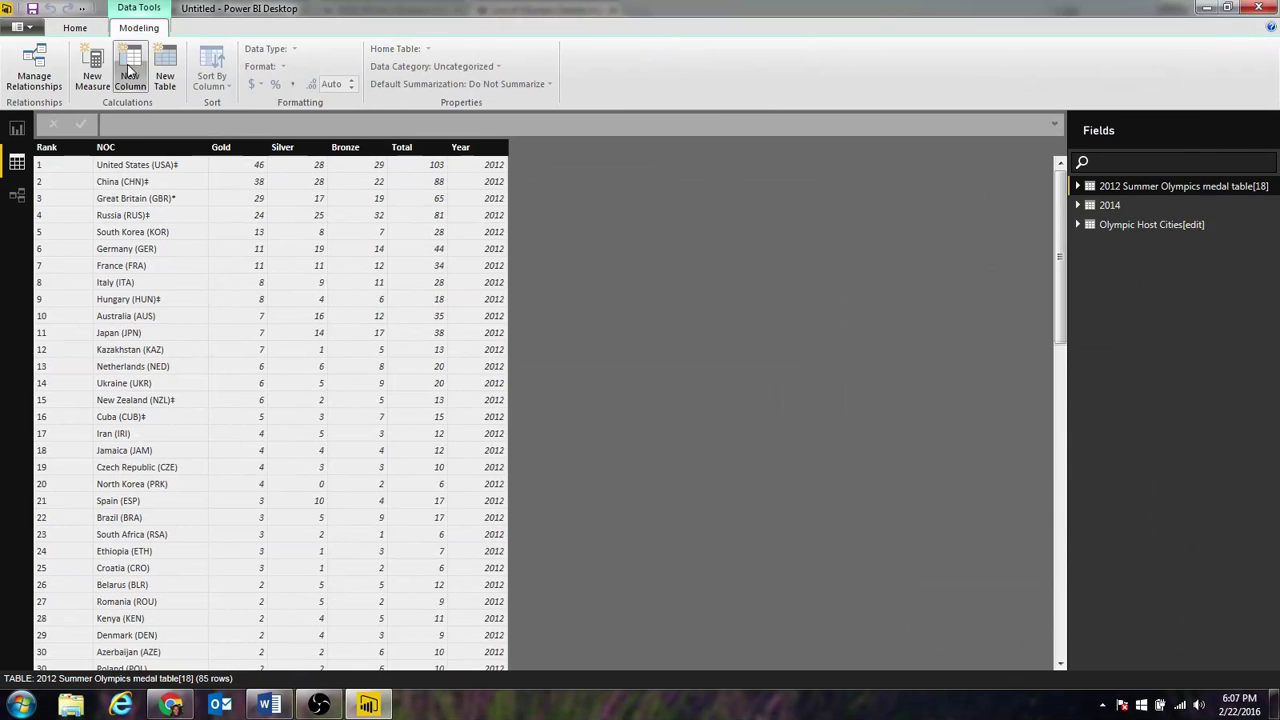
click(165, 82)
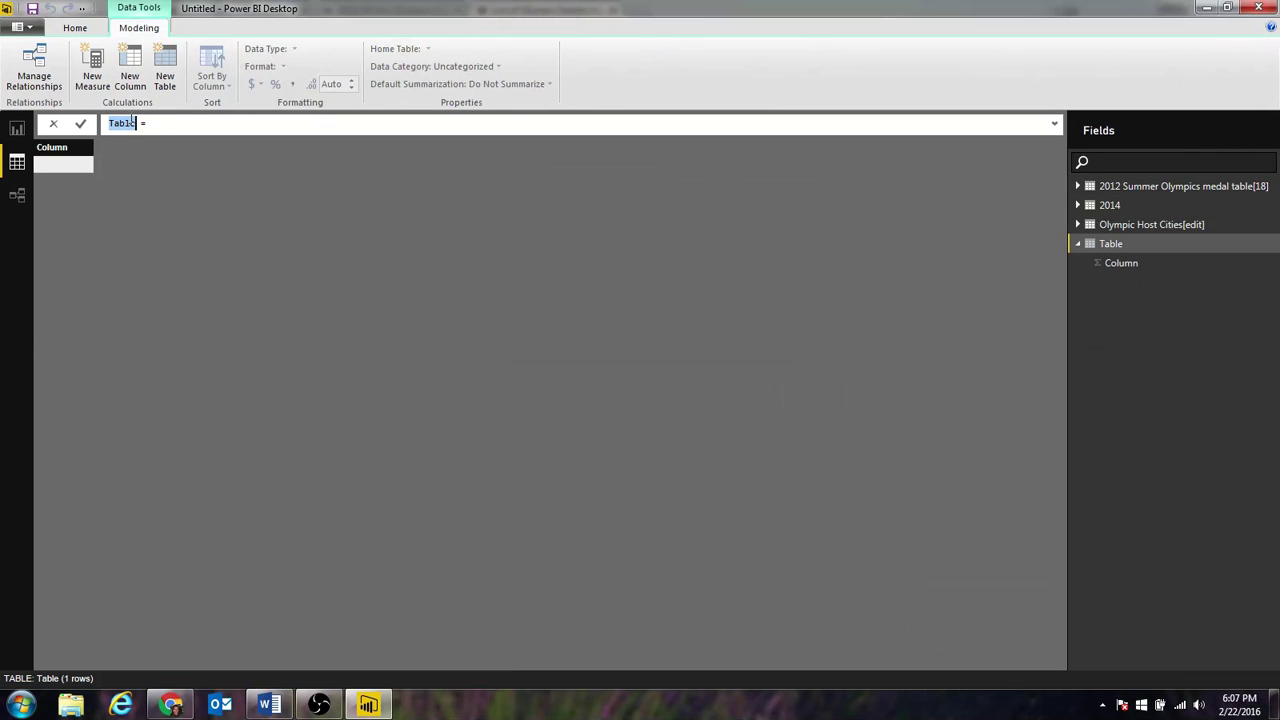
text(Olymp)
text(uni)
key(Tab)
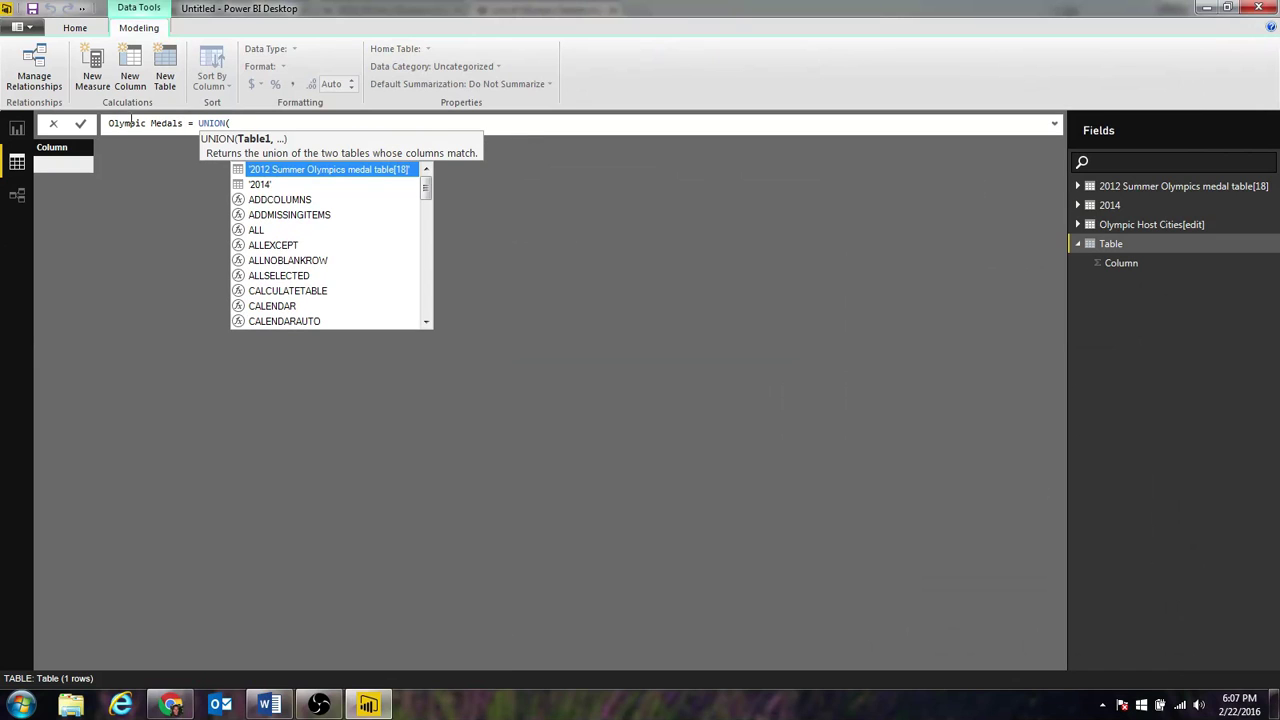
key(Tab)
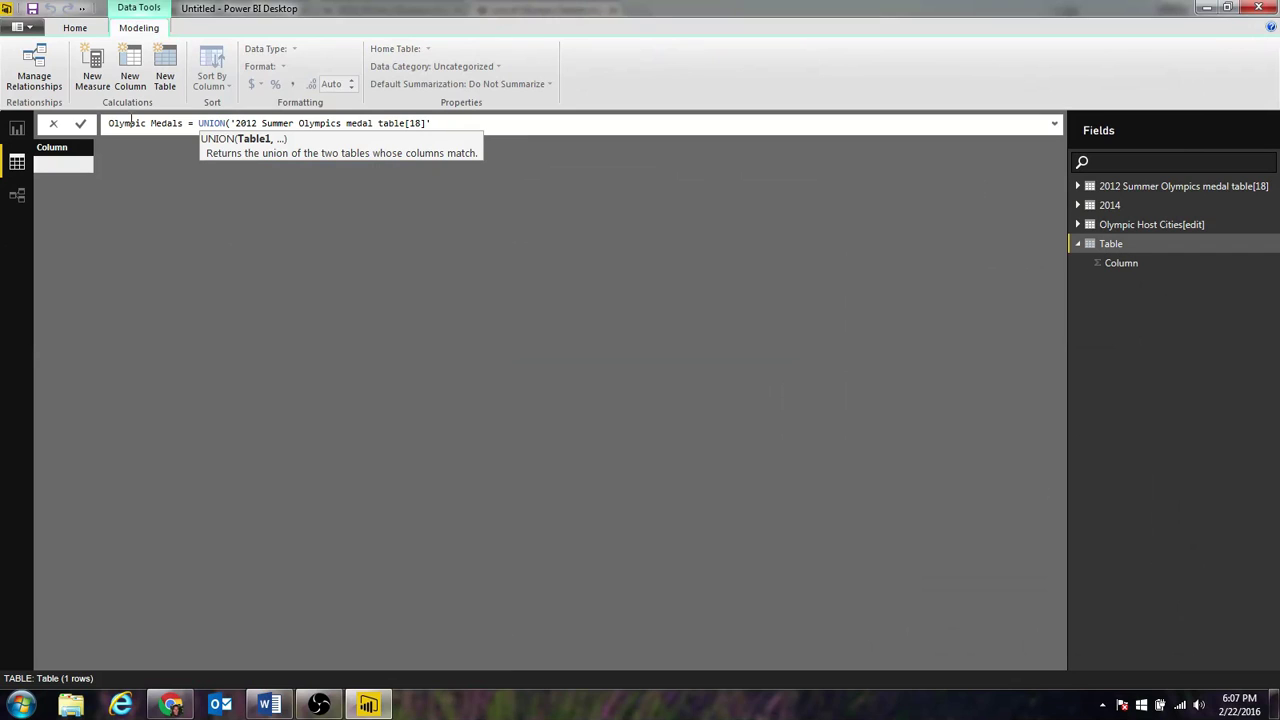
text(,)
key(Down)
key(Tab)
text())
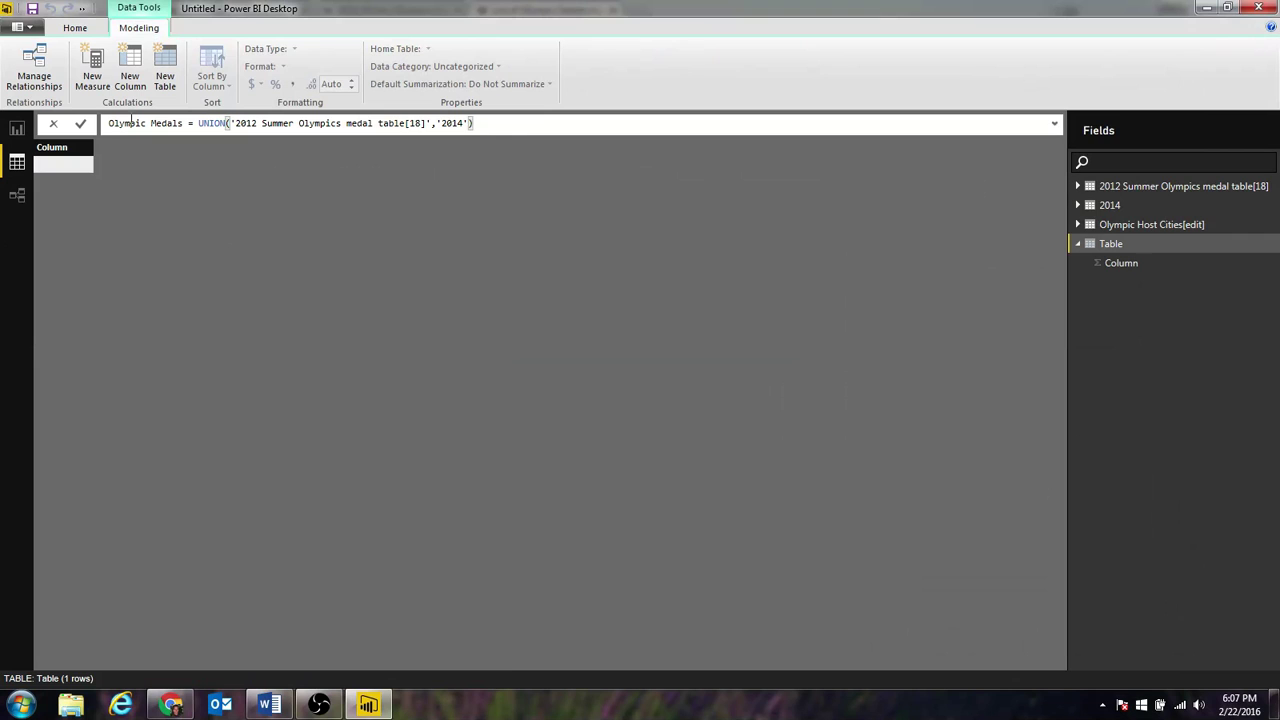
key(Return)
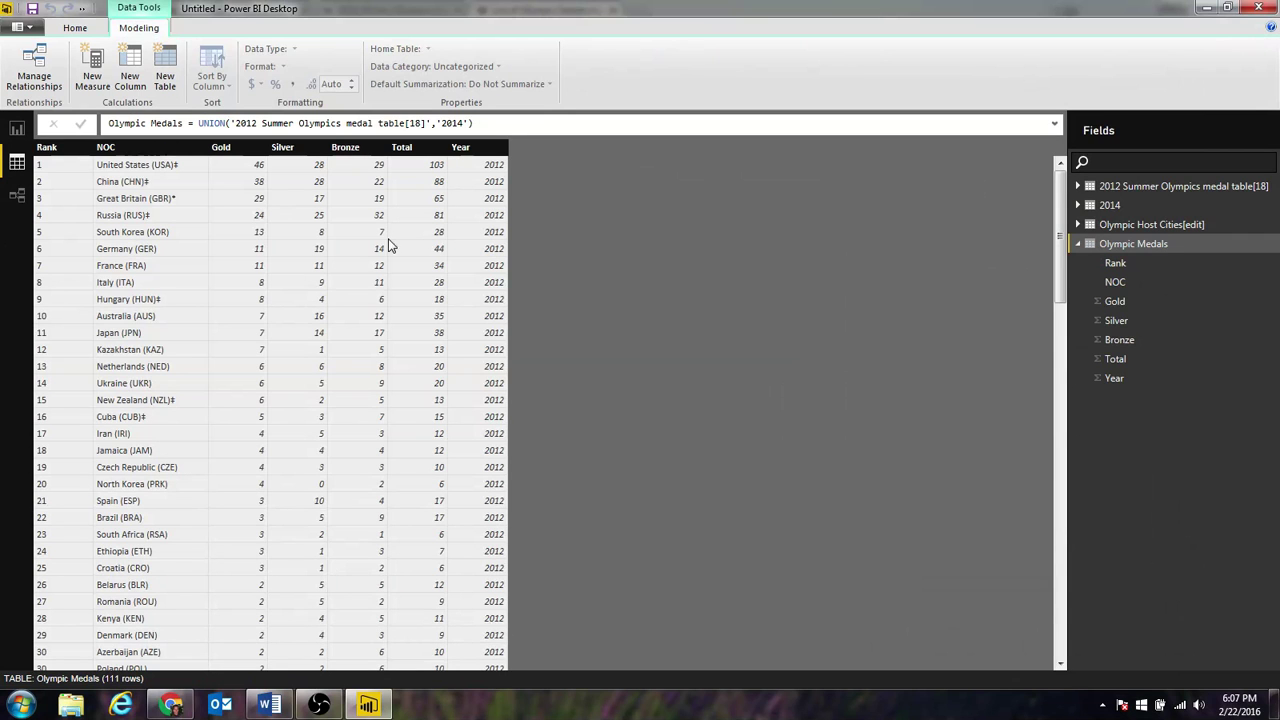
- Examine the Olympic Medals table for rows from both years and inspect its NOC column
drag(1060, 243, 1079, 578)
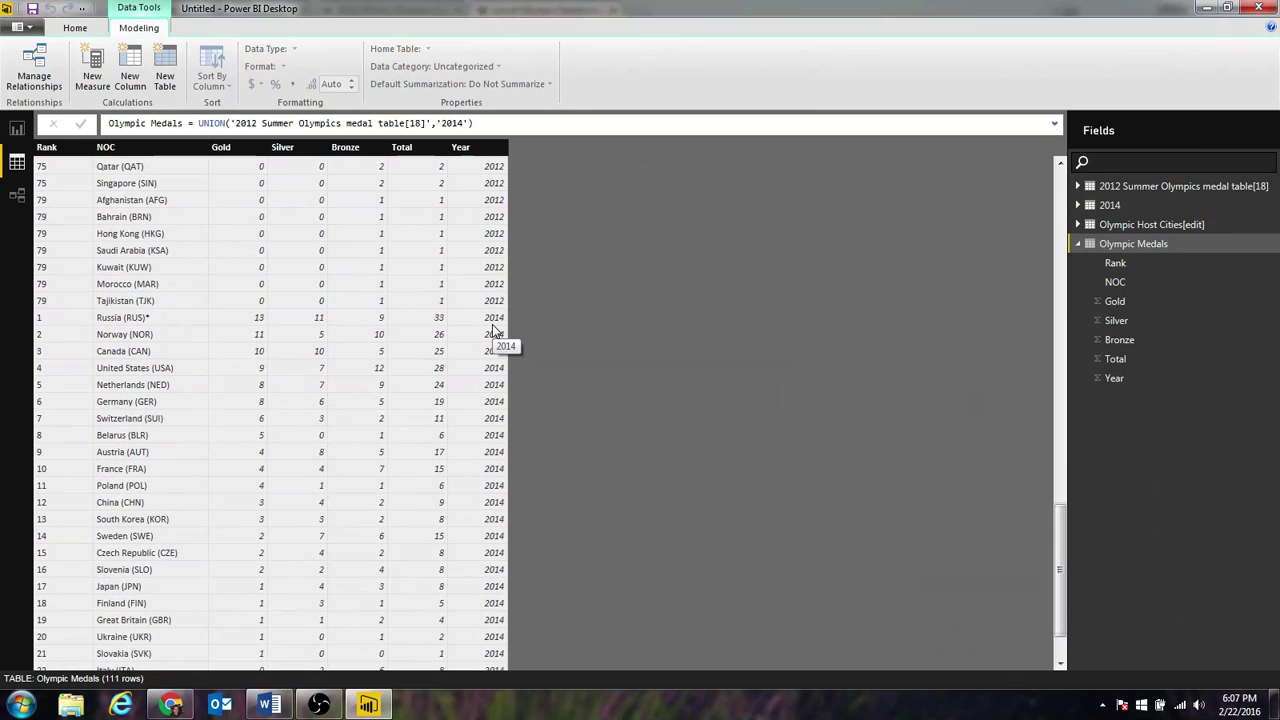
drag(1060, 511, 1063, 185)
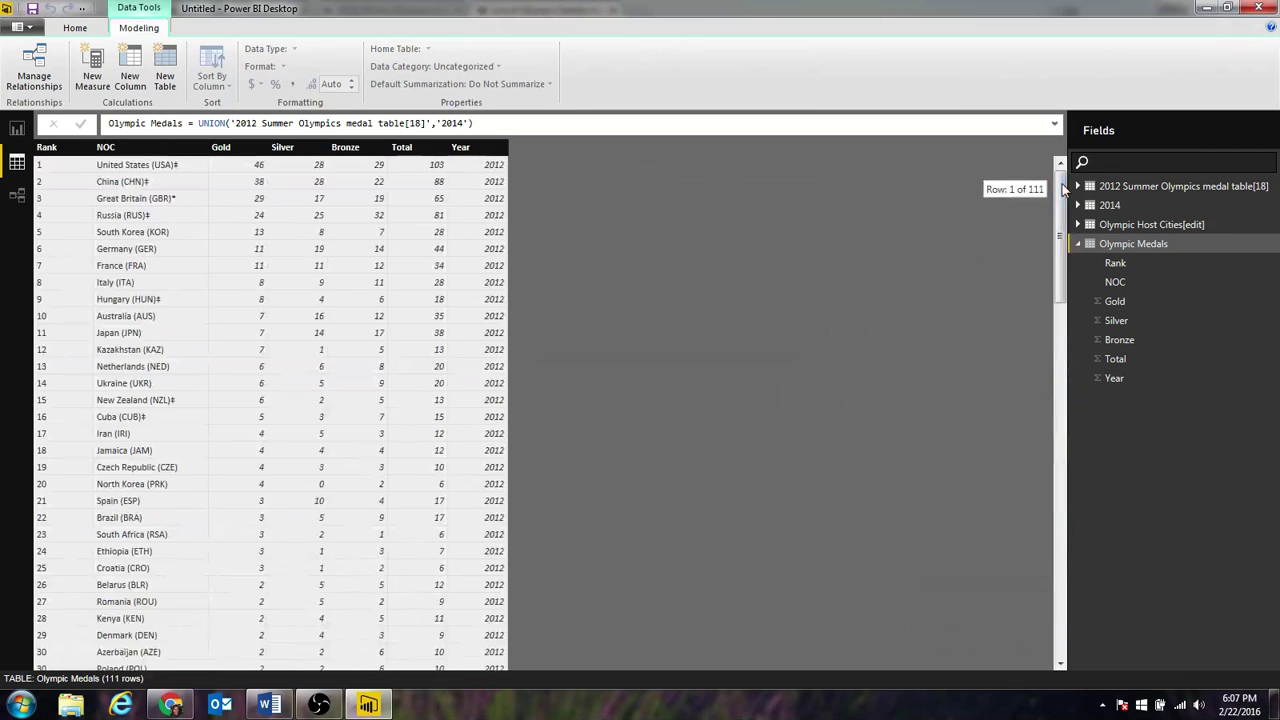
click(140, 148)
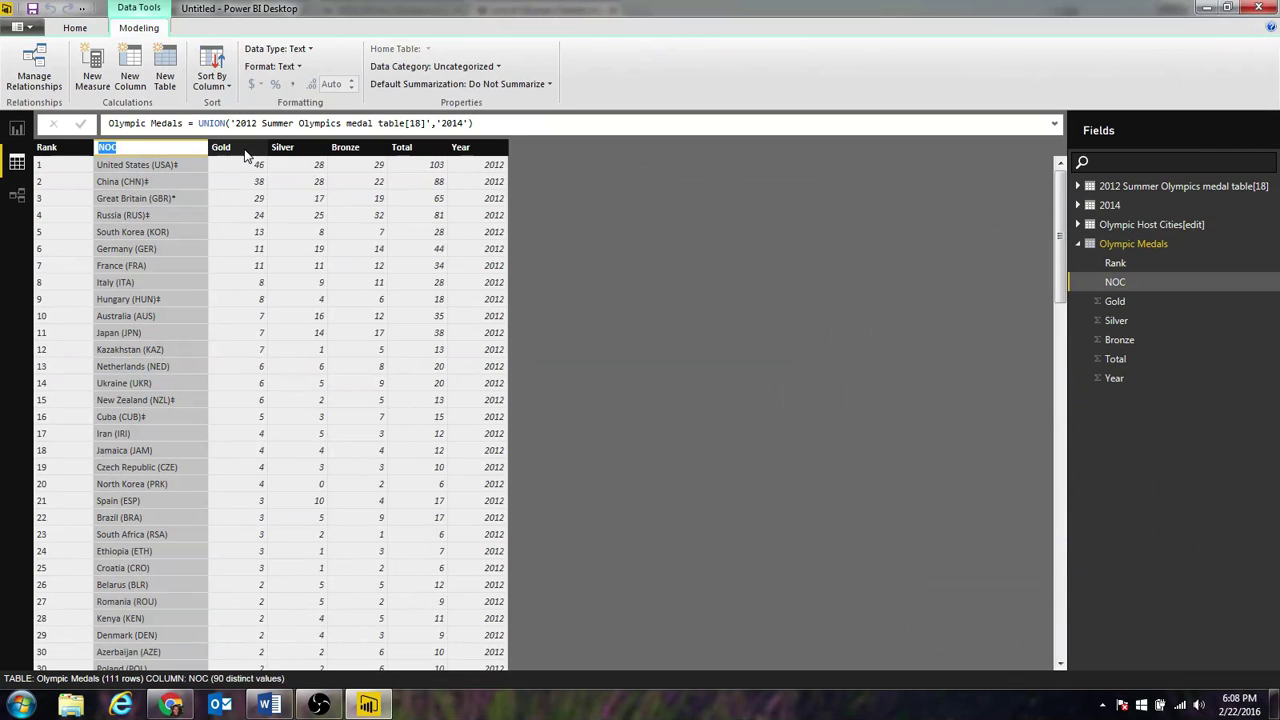
key(Return)
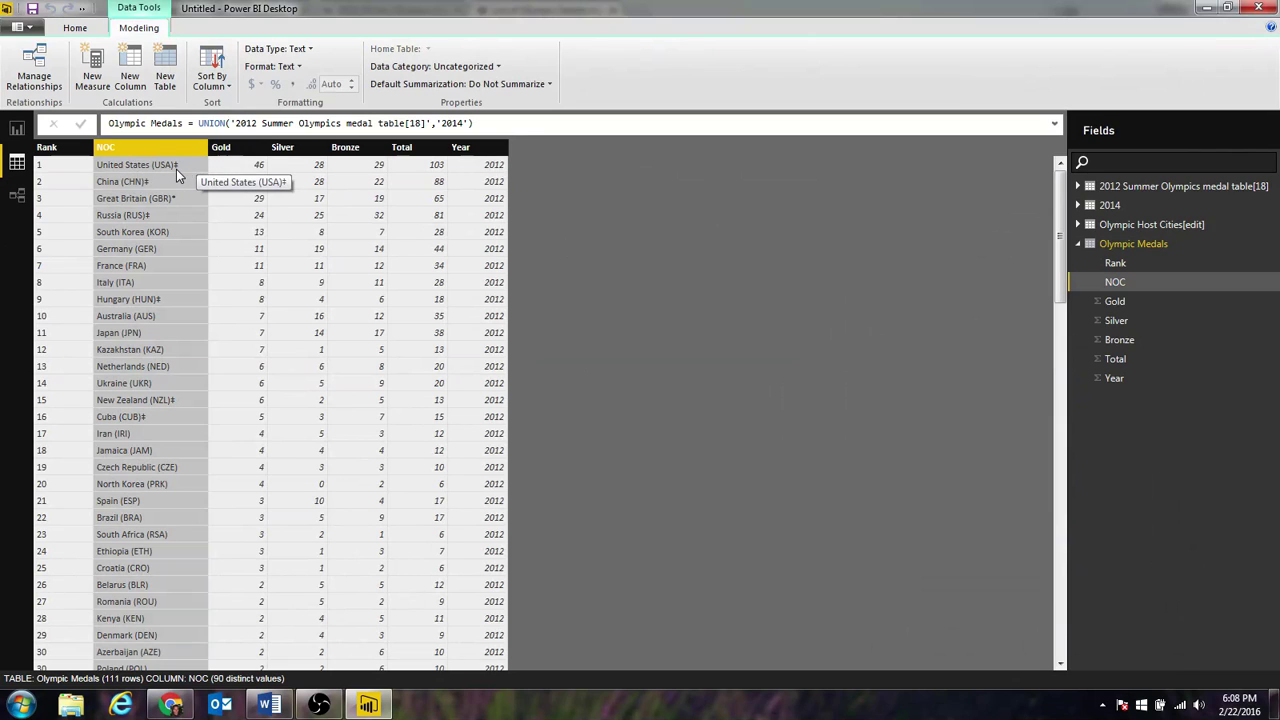
- Add a calculated column to Olympic Medals: Country = left('Olympic Medals'[NOC],find("(",'Olympic Medals'[NOC])-1)
click(462, 150)
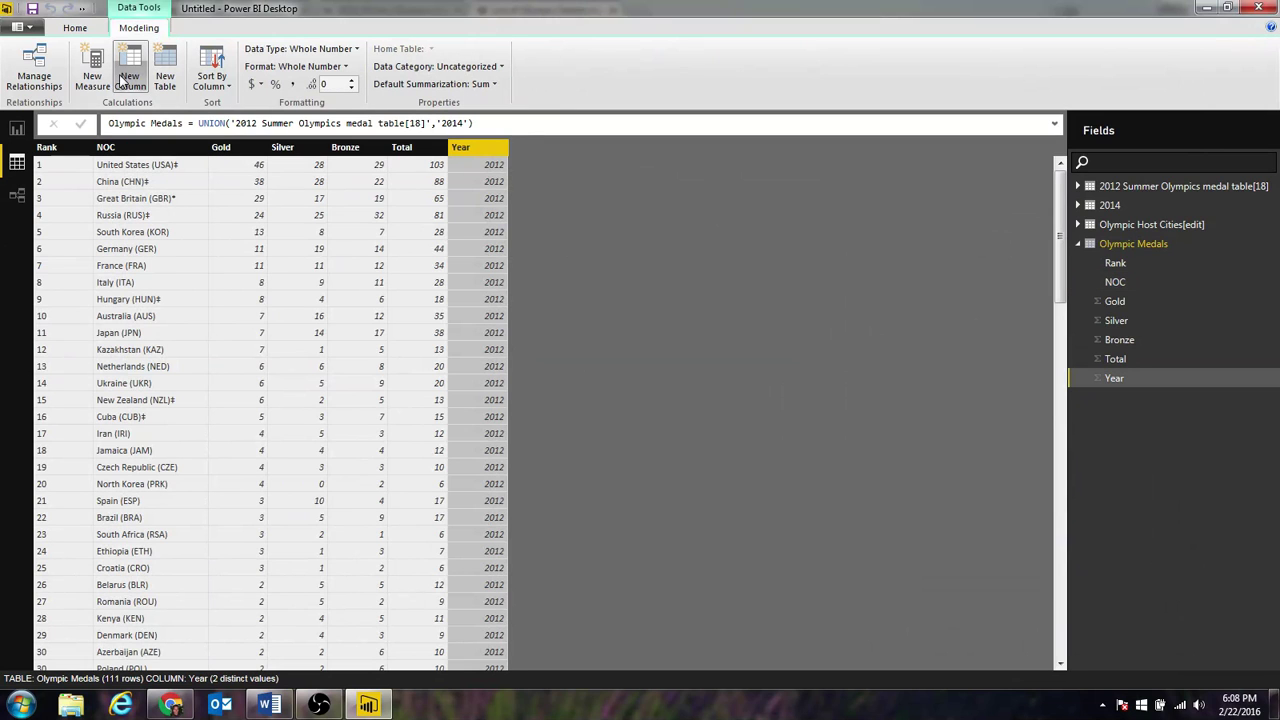
click(130, 80)
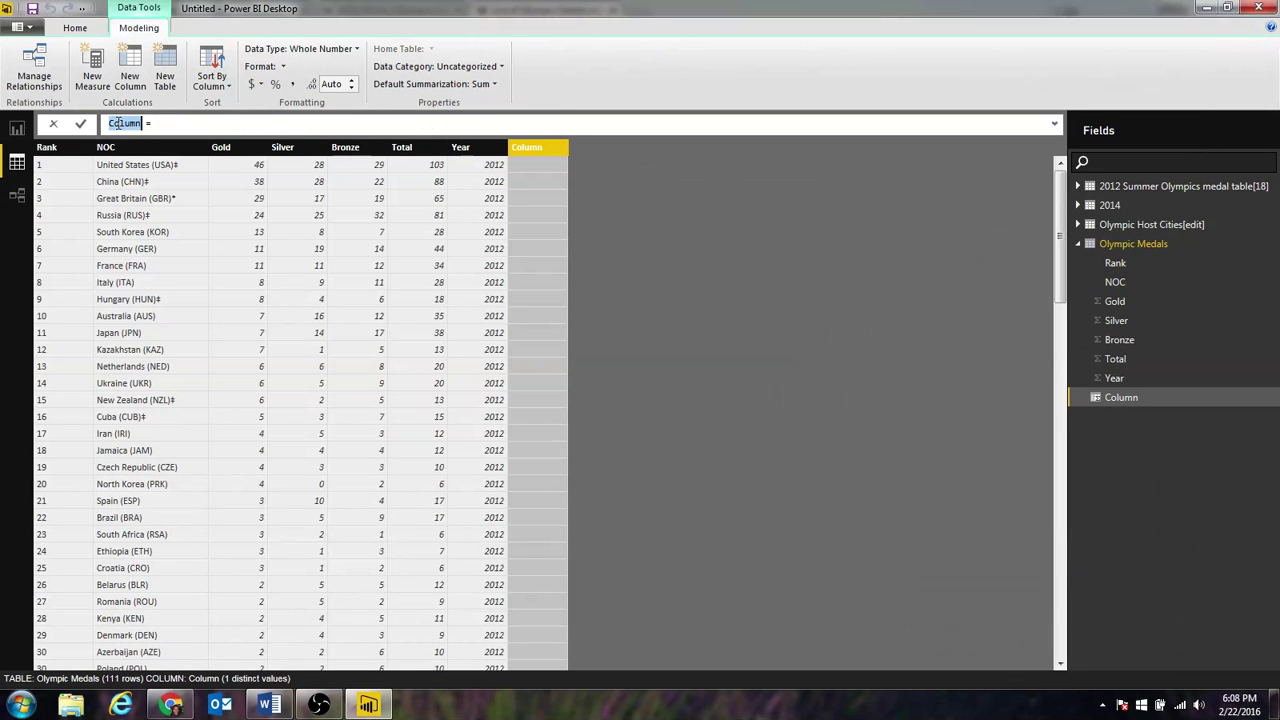
text(Com)
text(left()
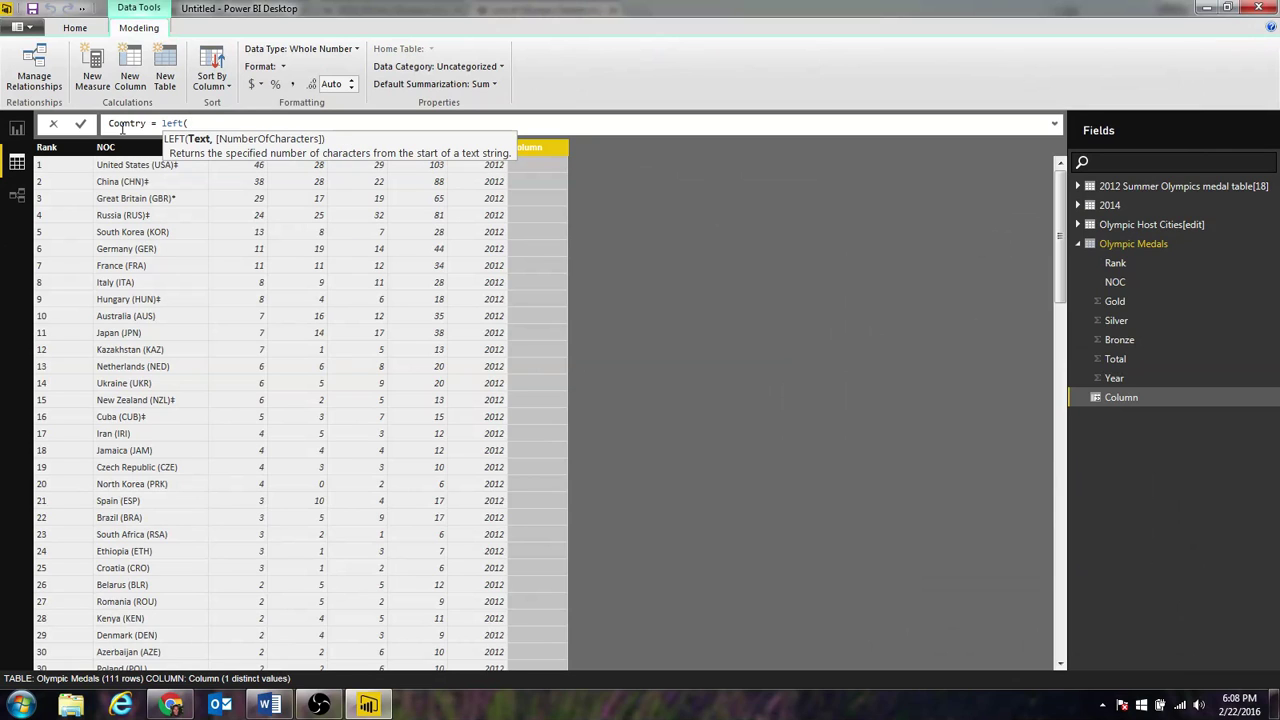
text('Olympic Medals'[NOC],find()
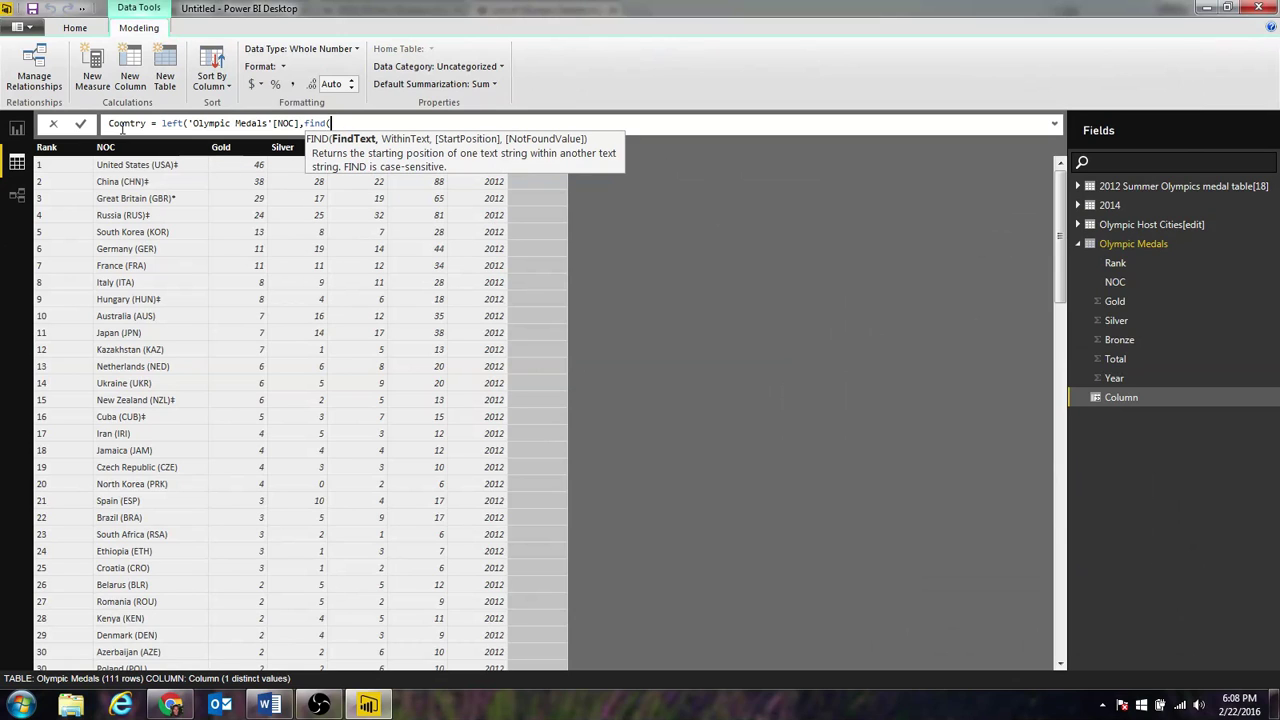
text("(",)
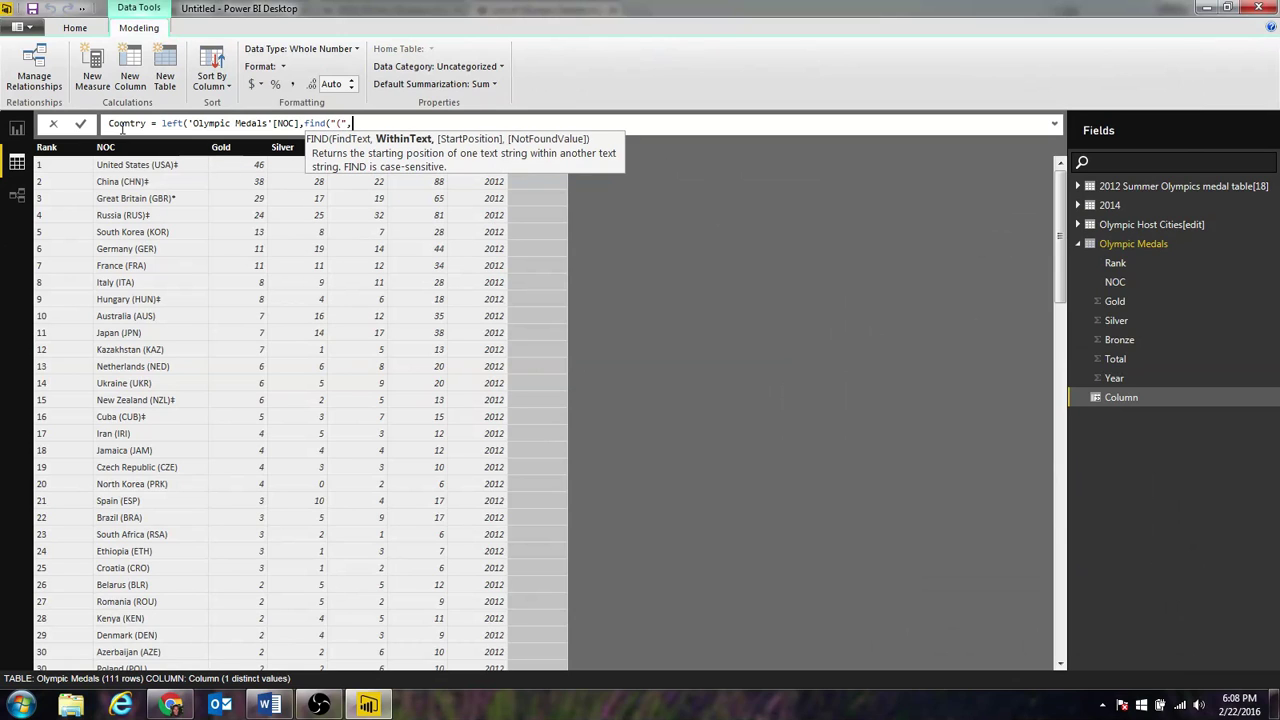
text('Olympic Medals'[NOC])-1))
key(Return)
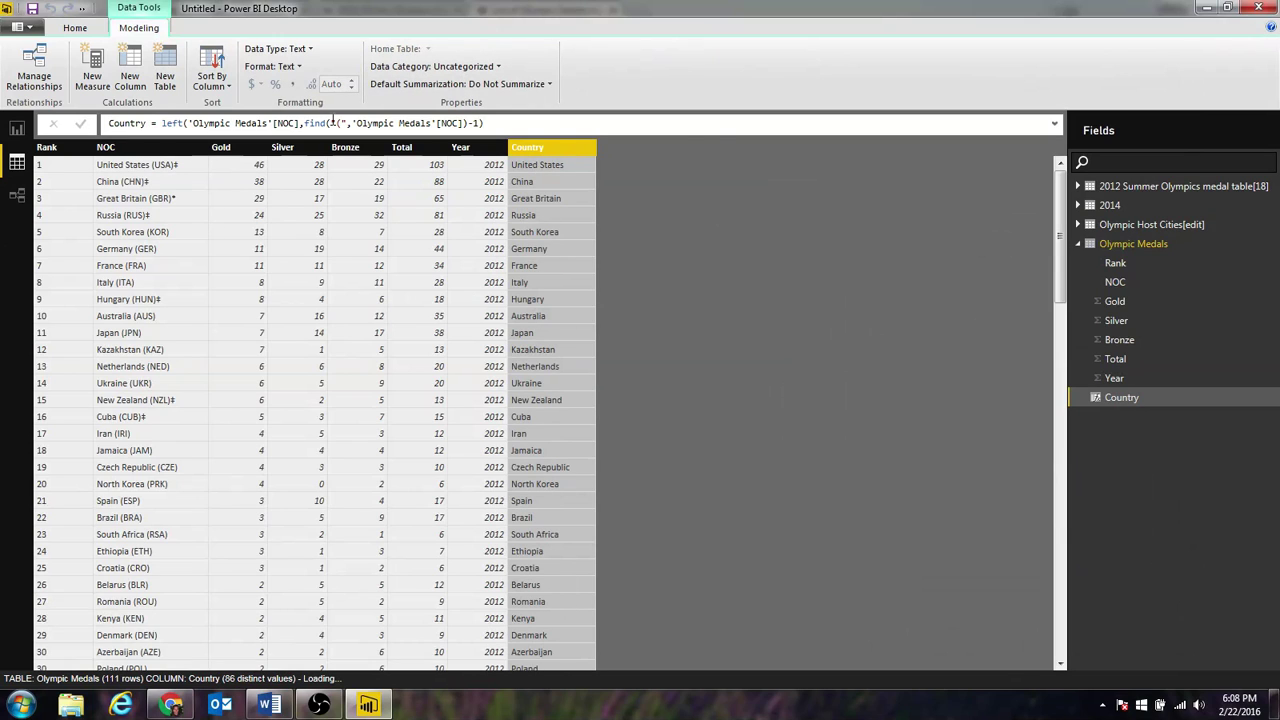
- Set the Country column's data category to Country/Region
click(300, 52)
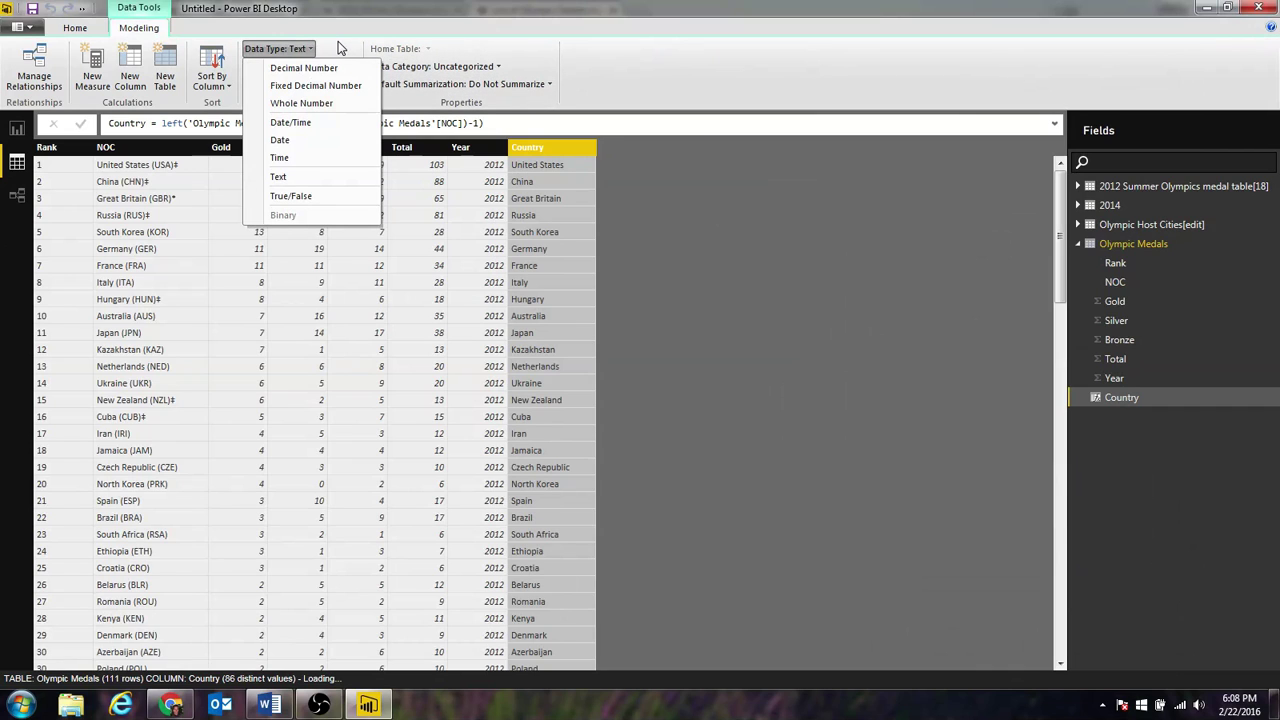
click(300, 49)
click(488, 68)
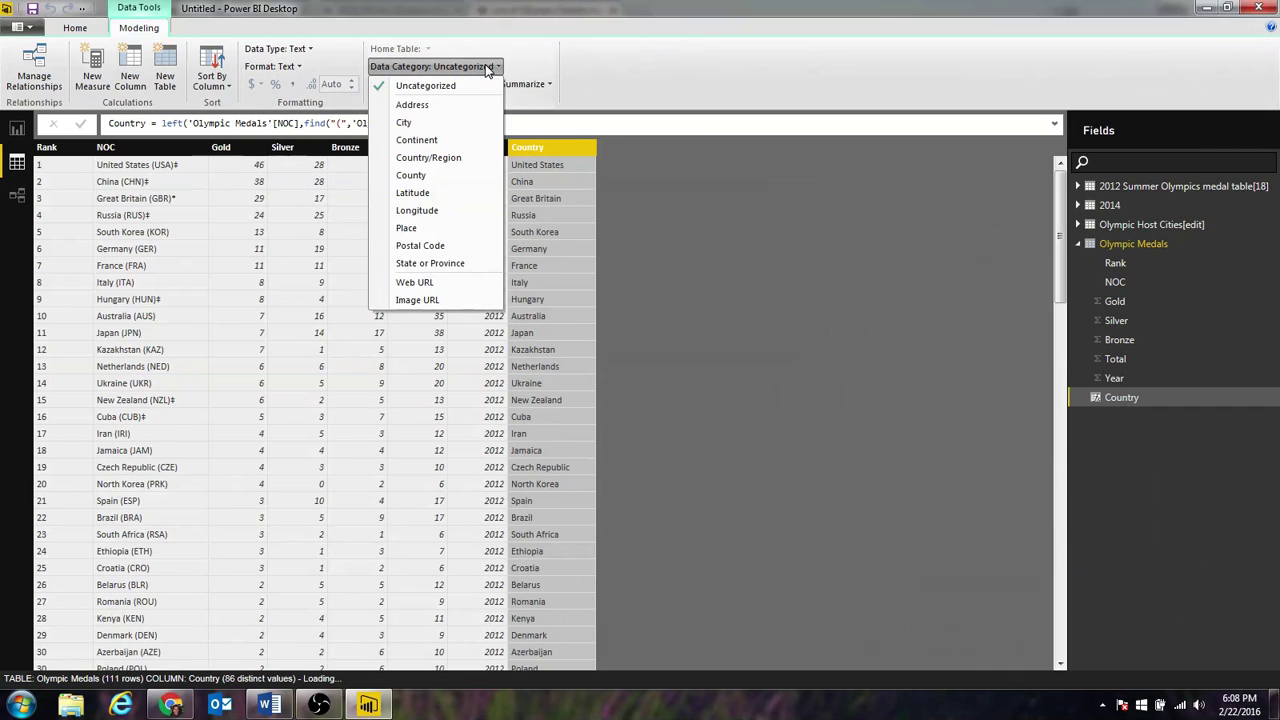
click(476, 160)
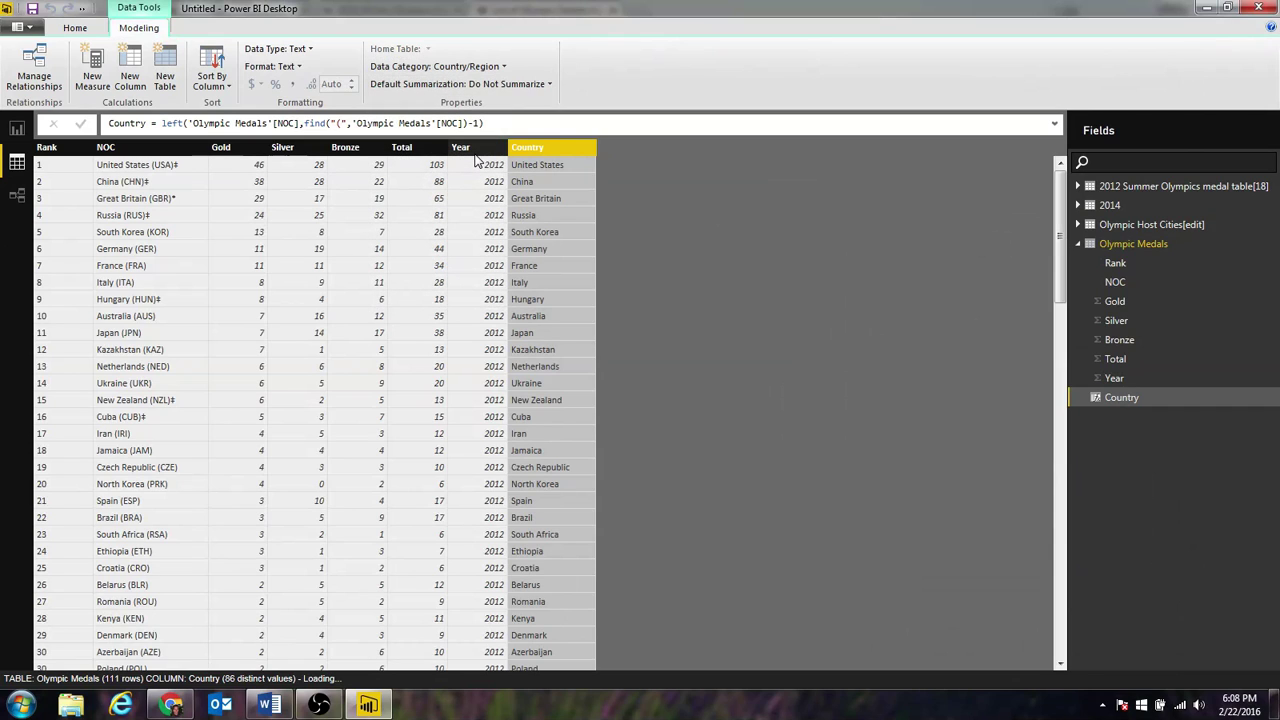
- Build a map of Total by Country from Olympic Medals on the report page, enlarge it and place it in the page's lower-left corner
click(17, 128)
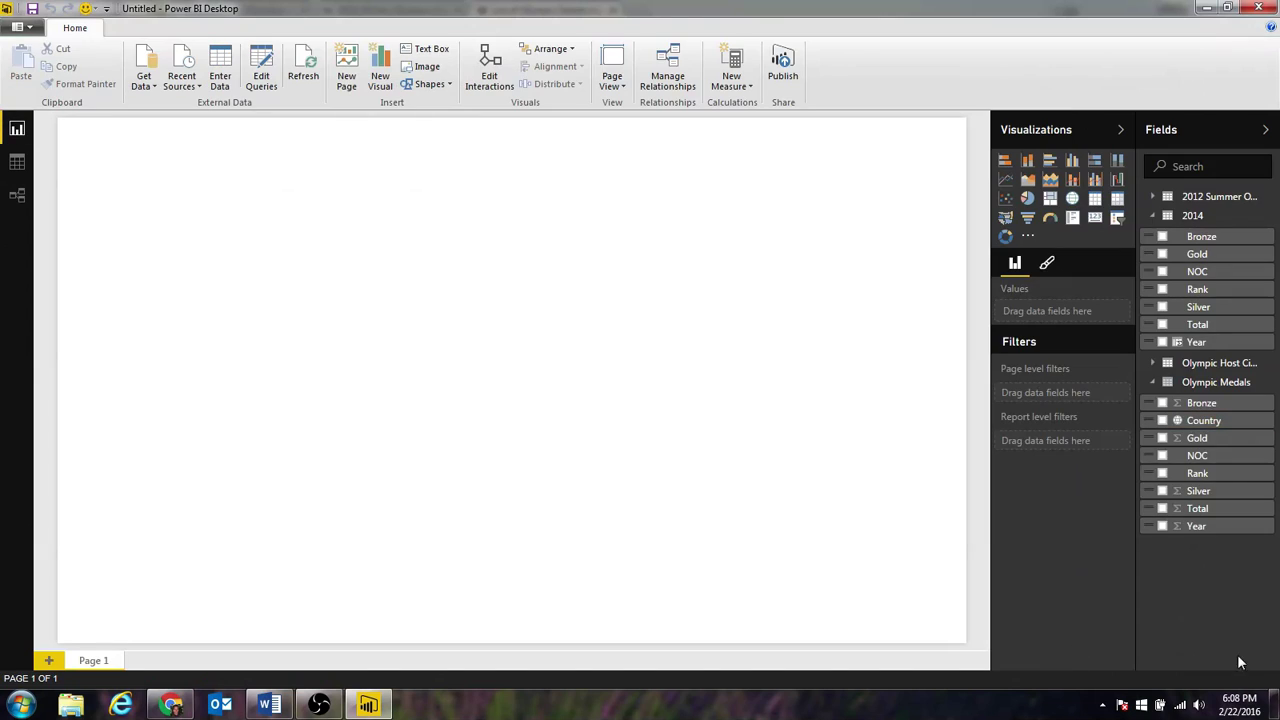
click(1163, 421)
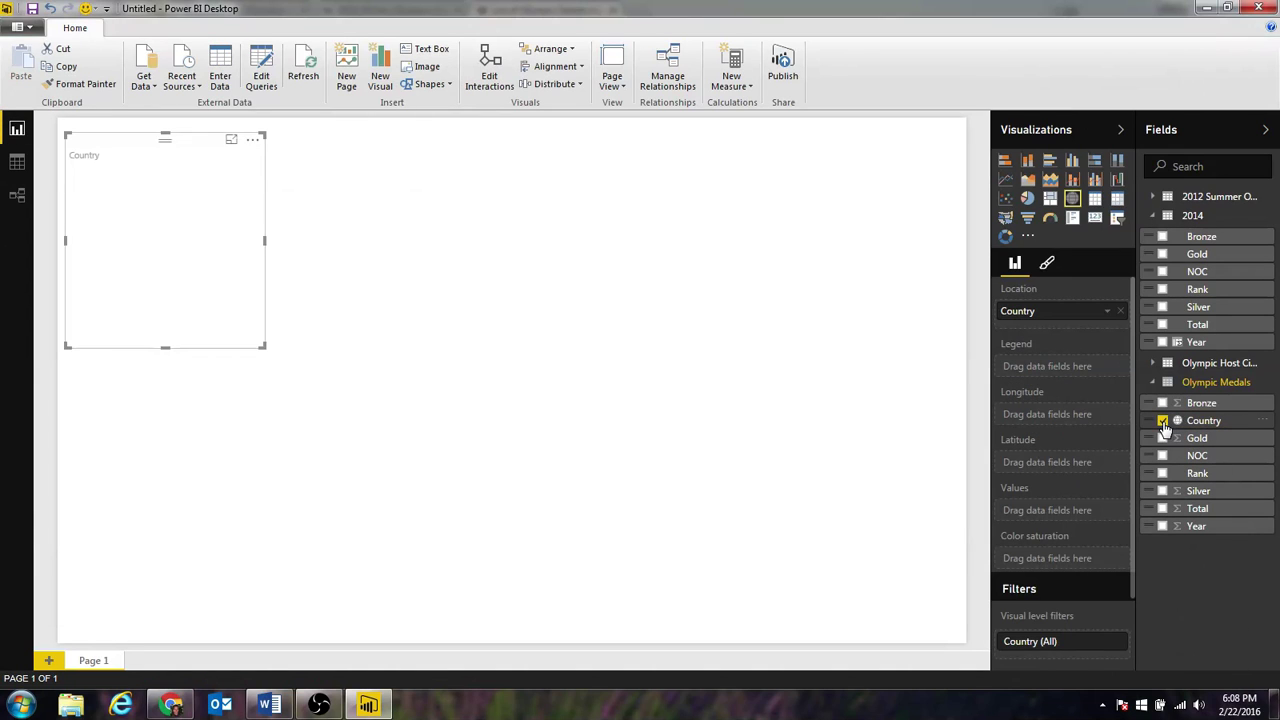
click(1163, 509)
drag(264, 346, 630, 490)
mouse_move(222, 298)
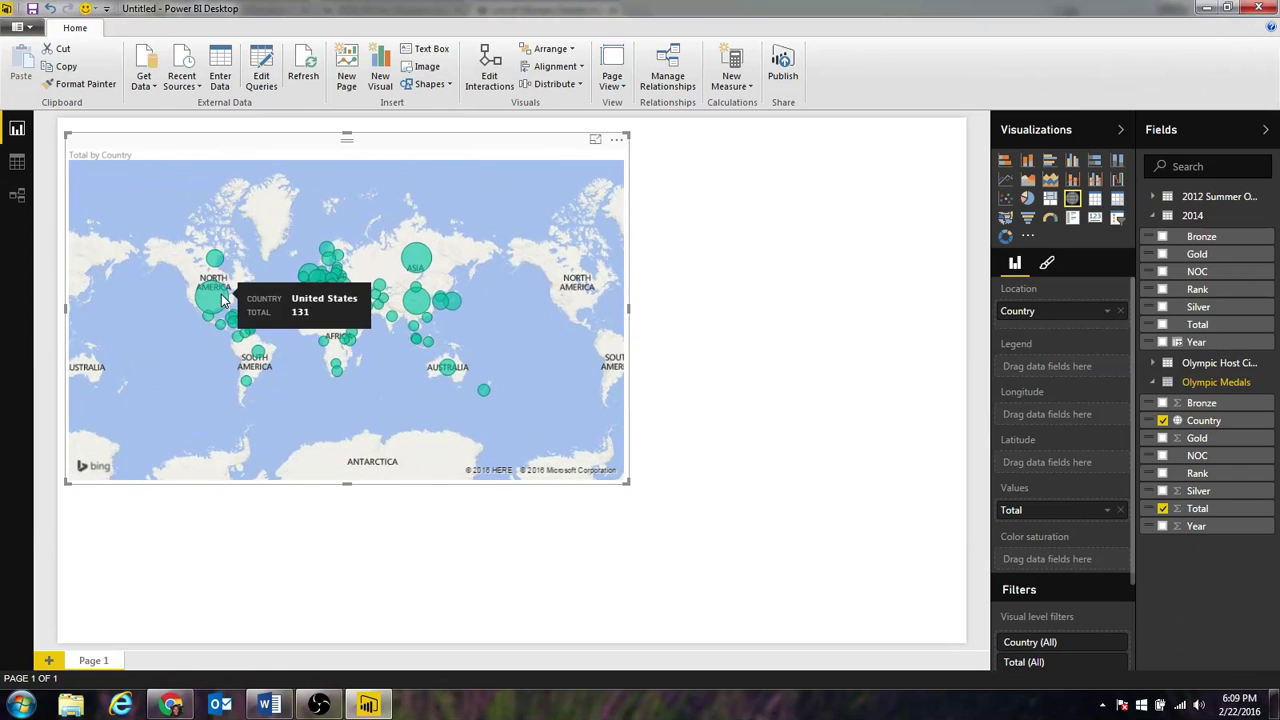
drag(349, 143, 333, 392)
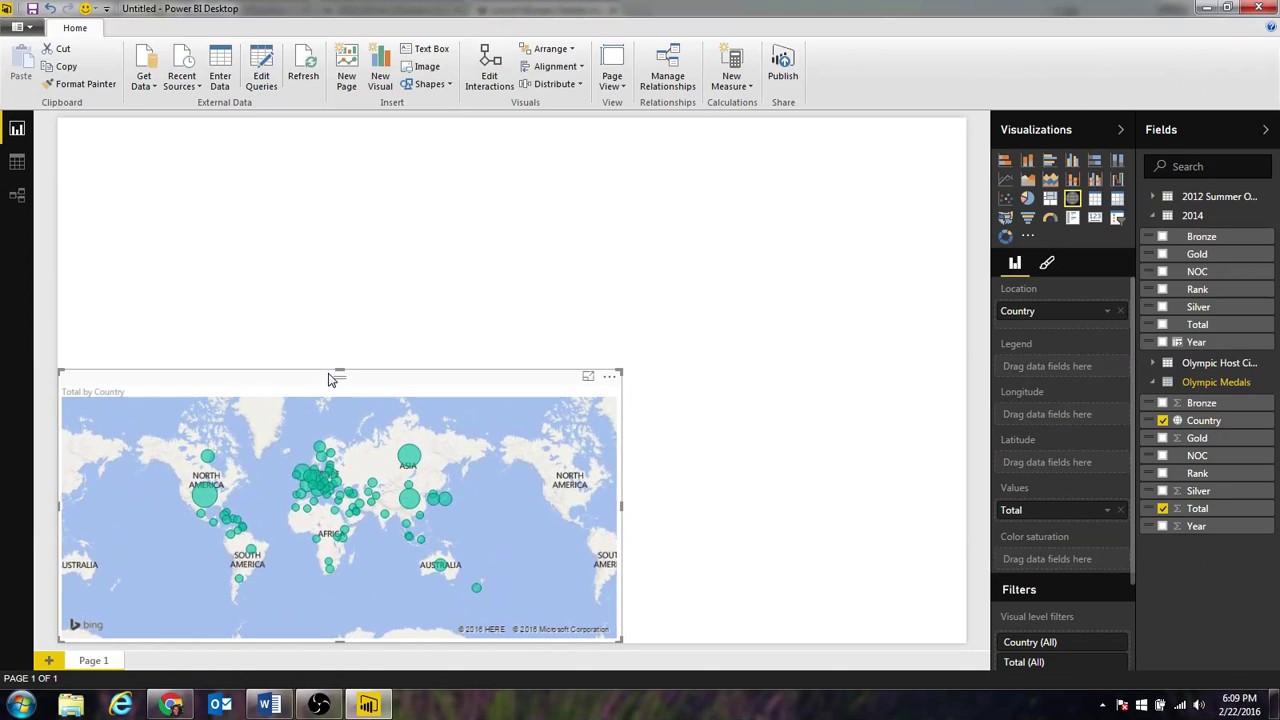
- Hide the 2014 and 2012 Summer Olympics medal tables from the report's field list
click(14, 166)
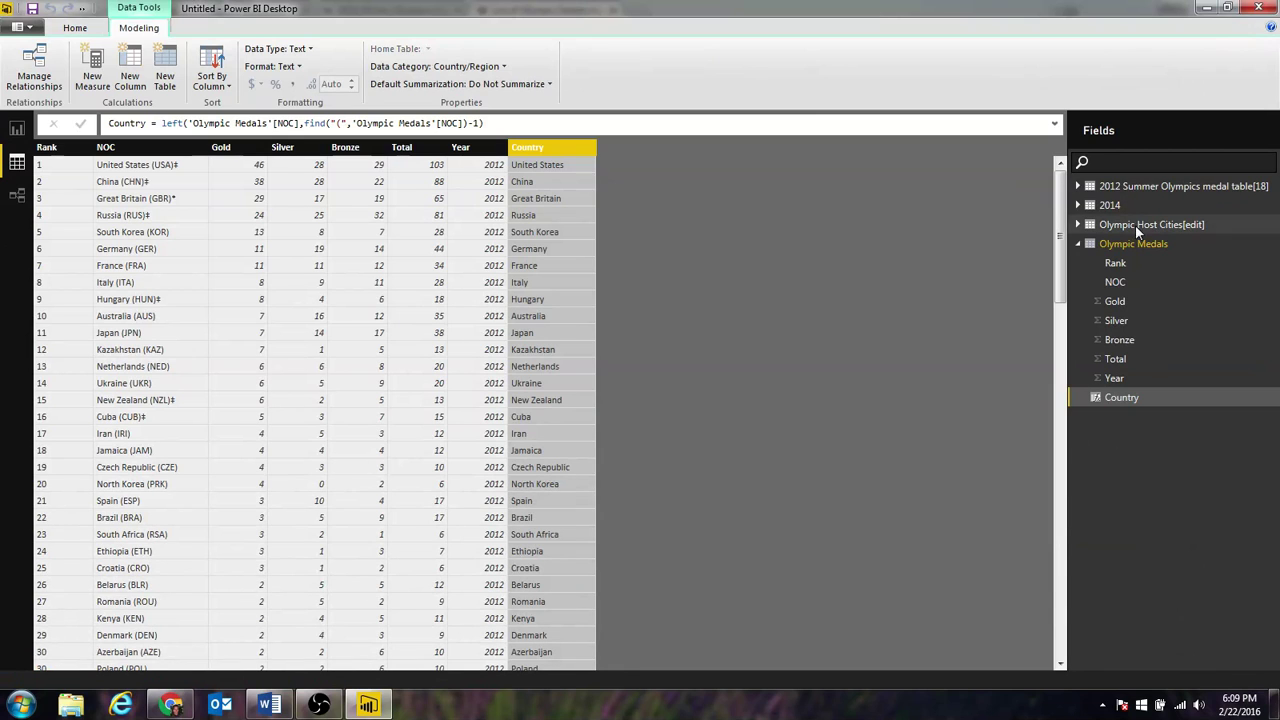
click(16, 131)
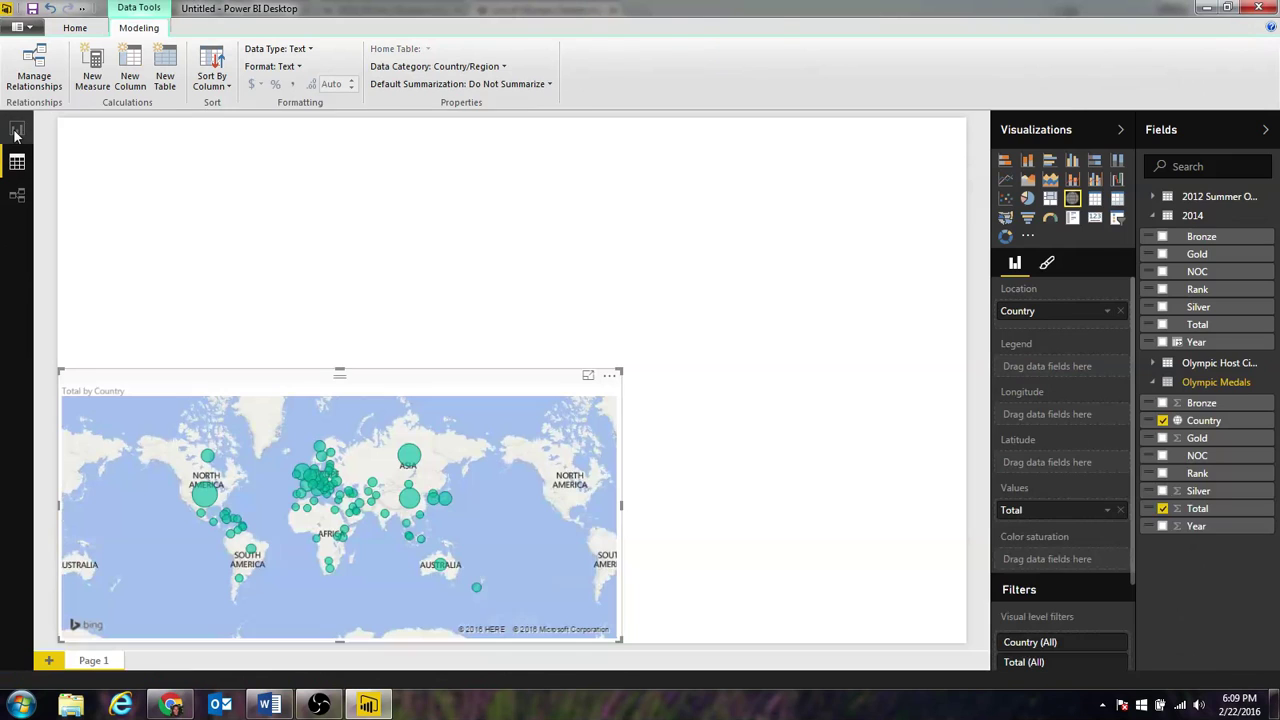
click(1153, 218)
right_click(1196, 217)
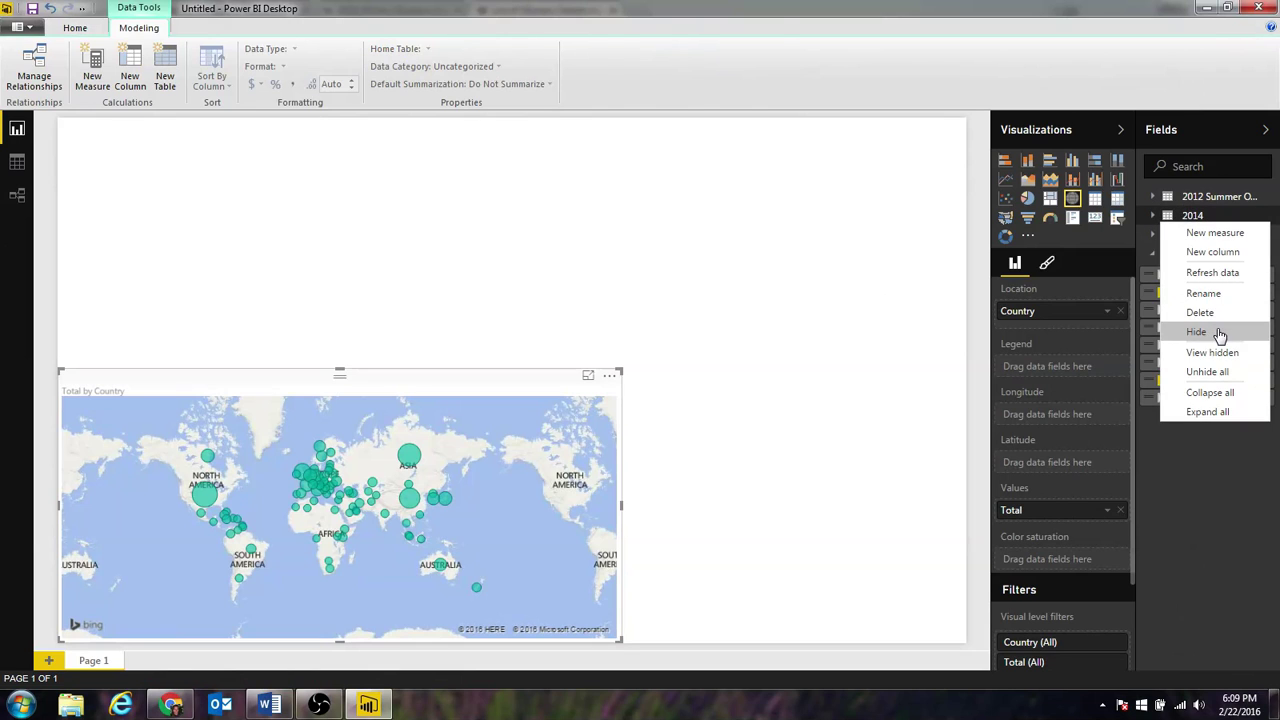
click(1219, 333)
right_click(1198, 197)
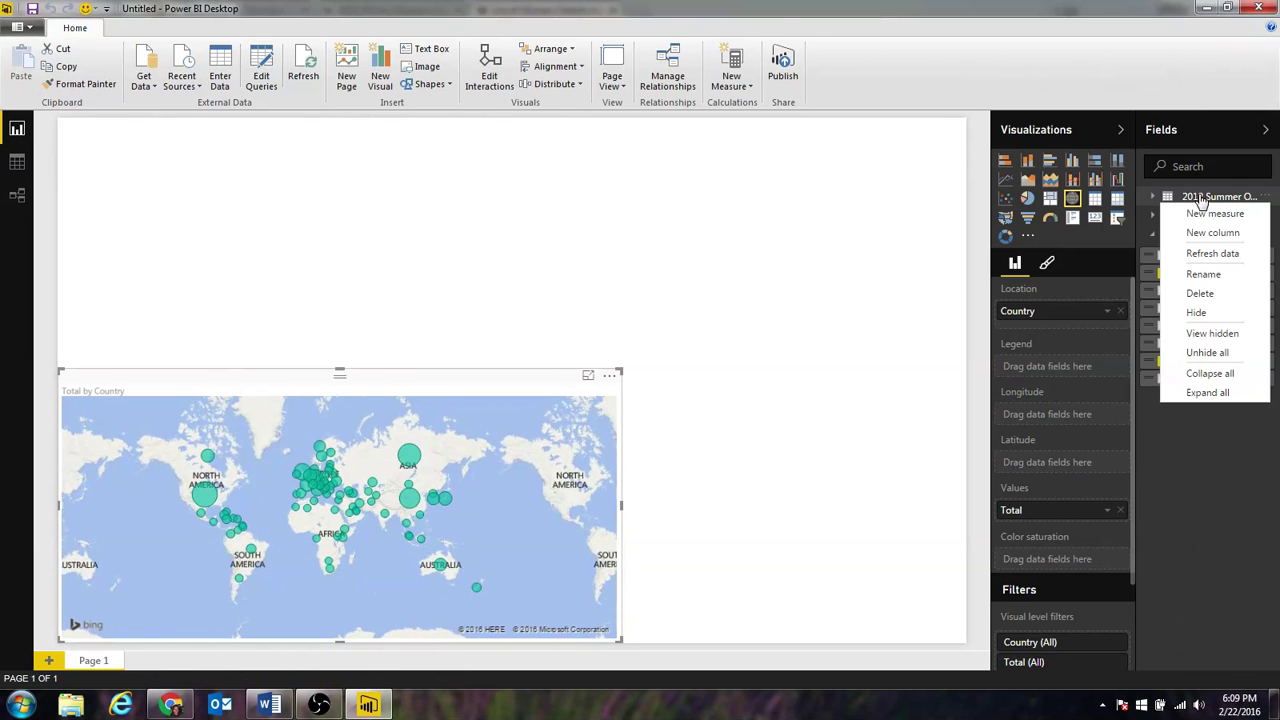
click(1222, 314)
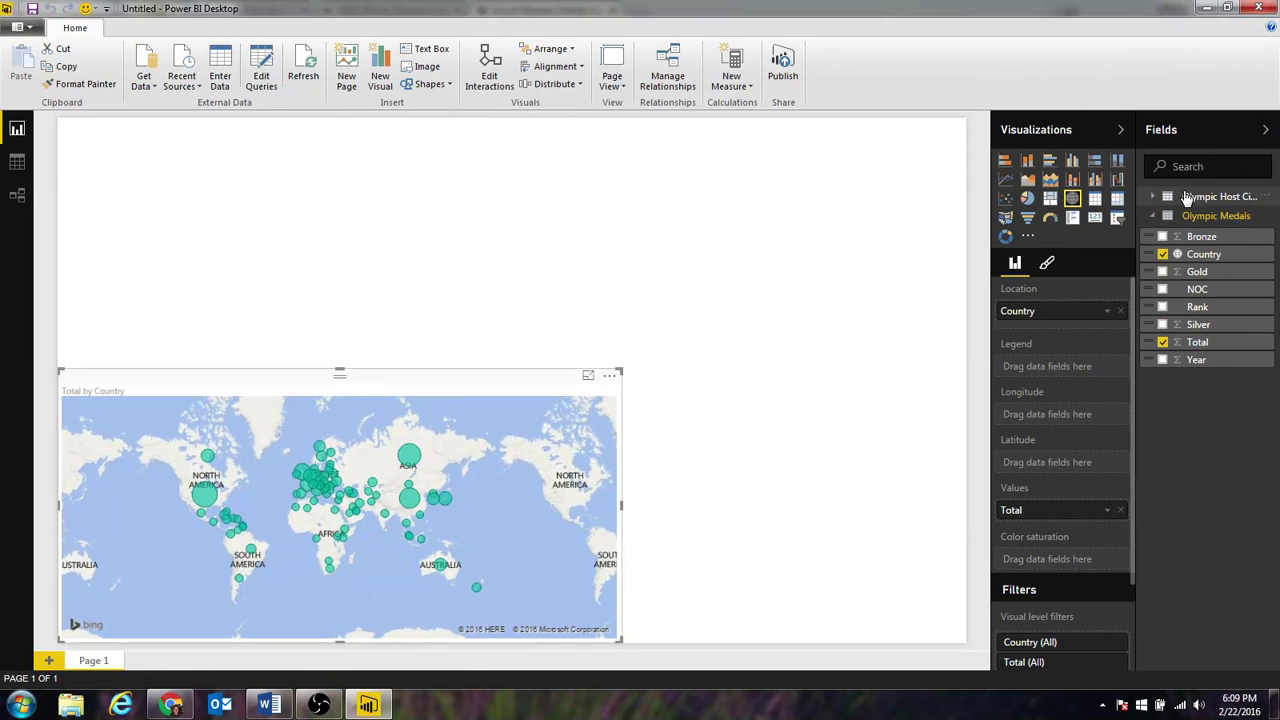
- Show the data of the Olympic Host Cities[edit] table
click(17, 161)
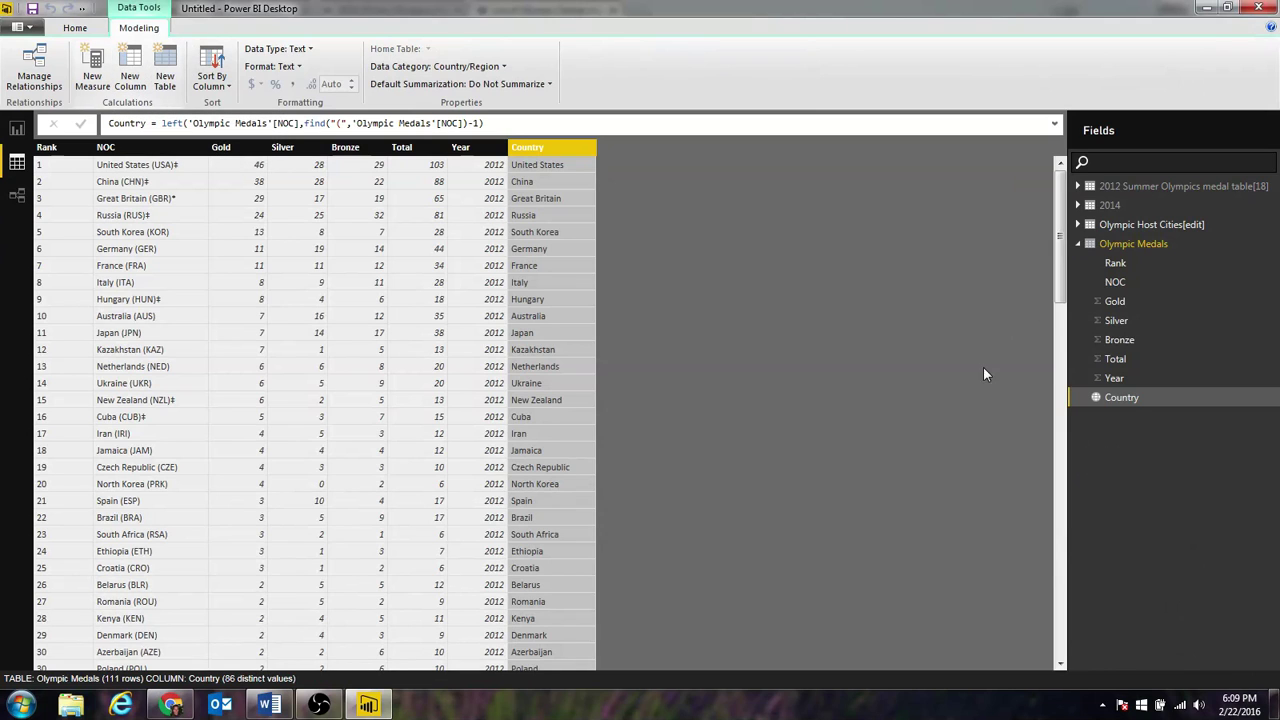
click(1077, 242)
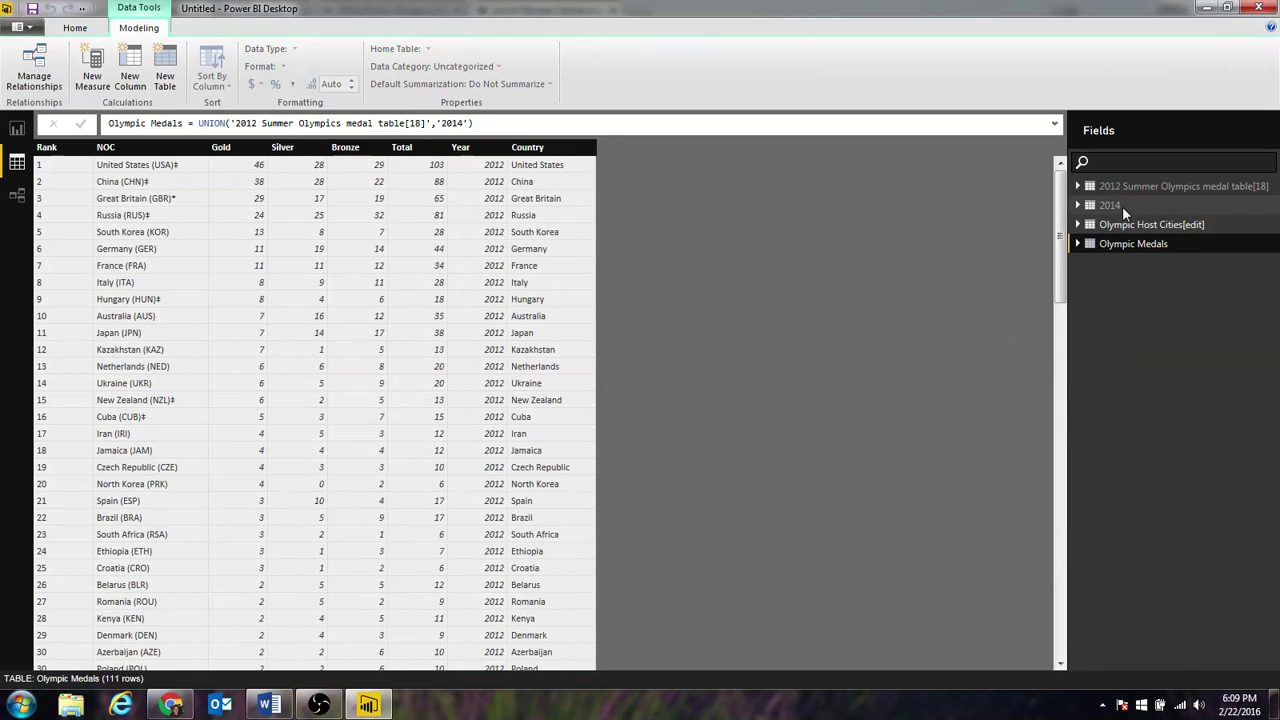
click(1141, 227)
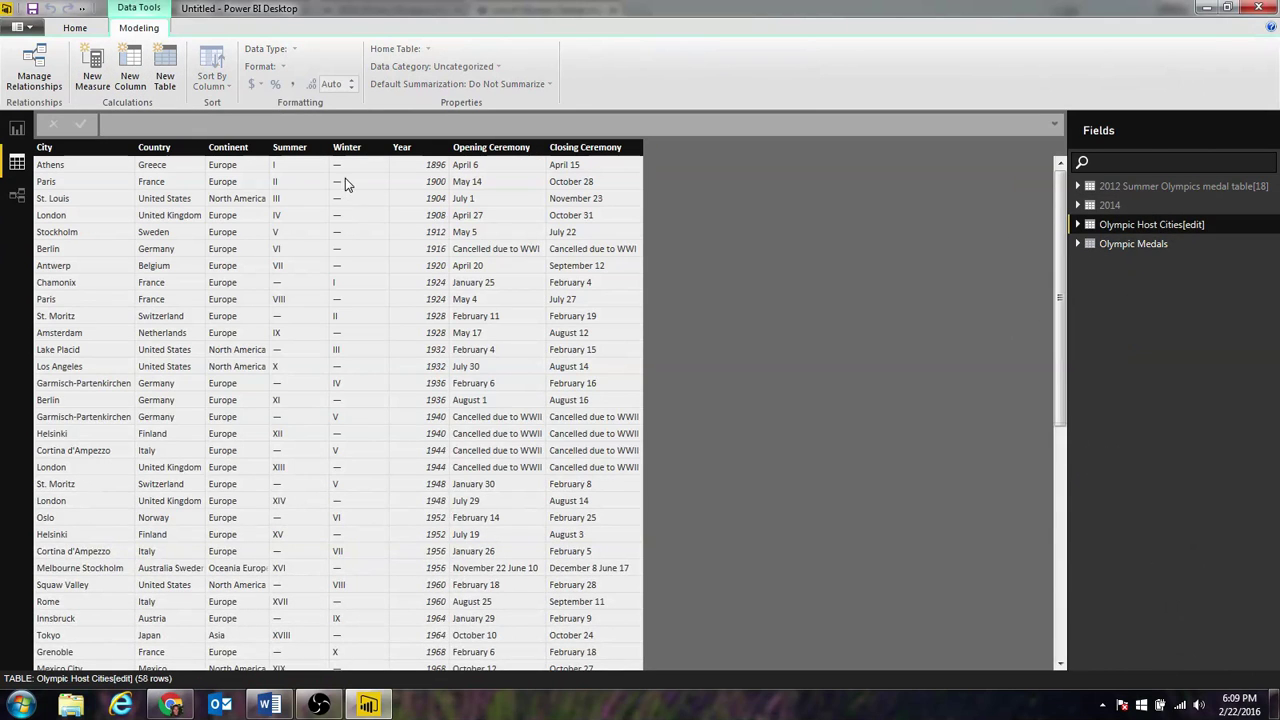
- Add a calculated column to Olympic Host Cities[edit]: Summer/Winter = IF('Olympic Host Cities[edit]'[Winter]="—","Summer","Winter")
click(133, 77)
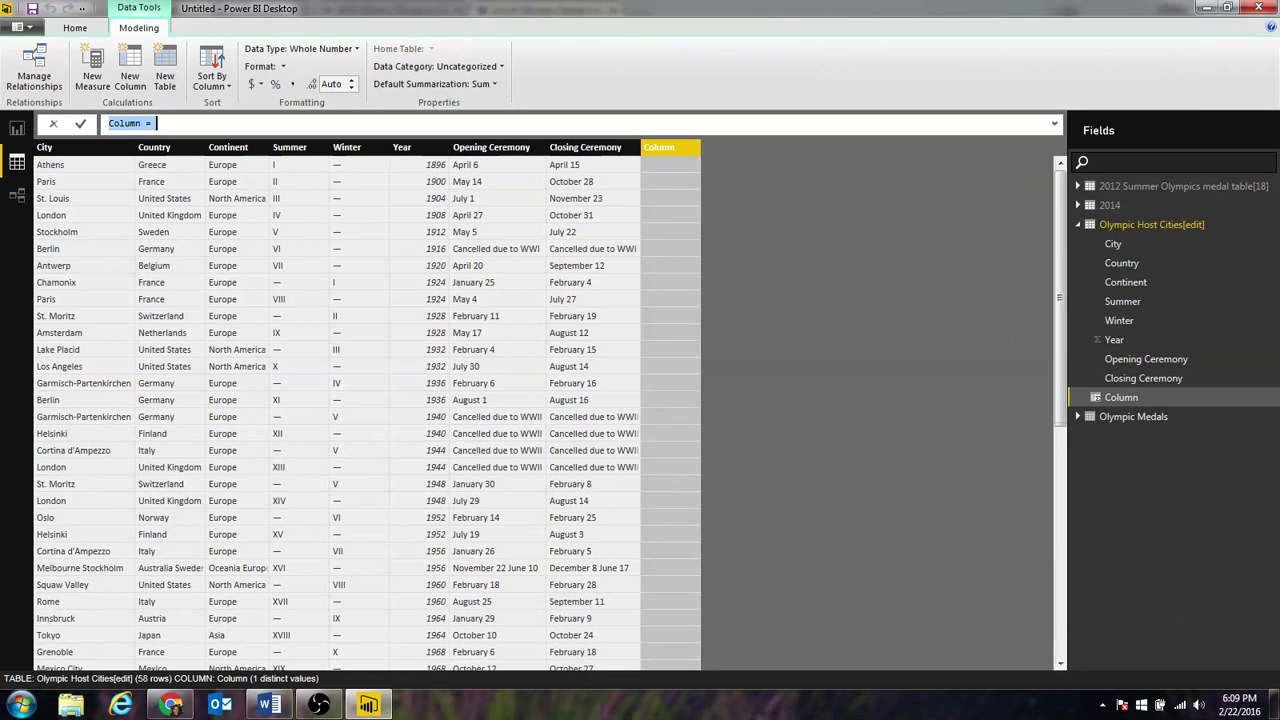
click(160, 123)
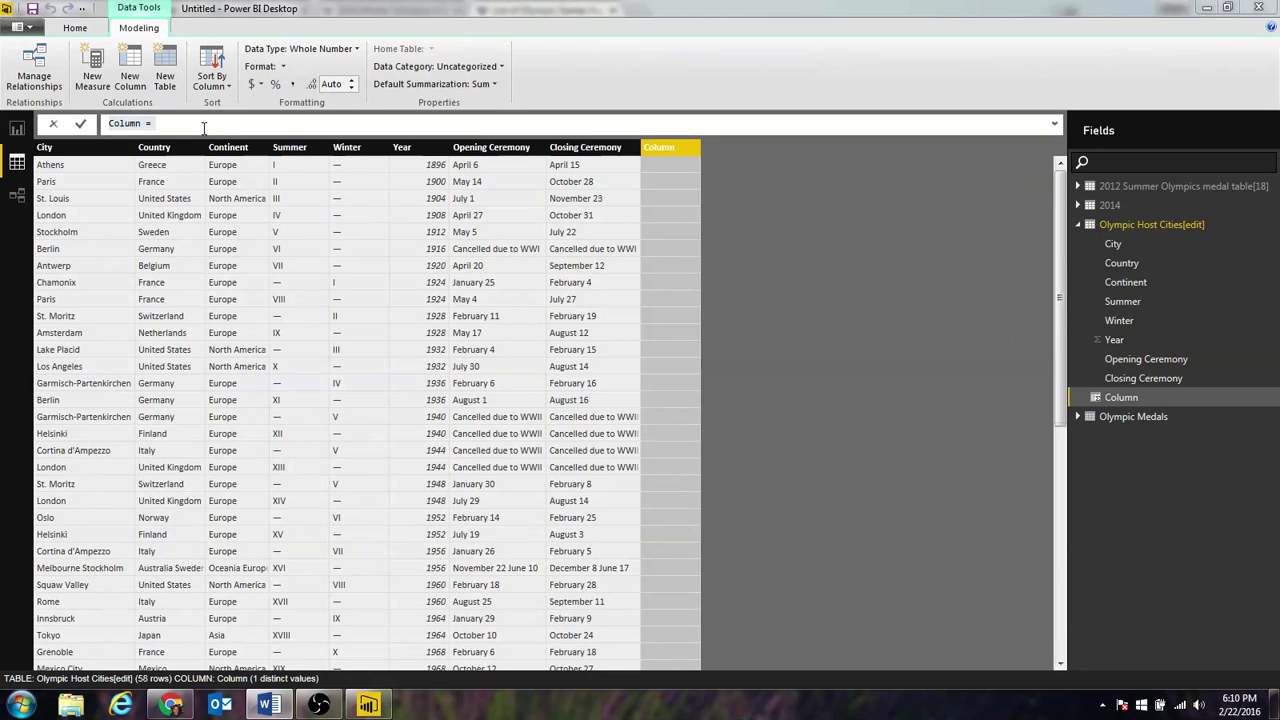
key(ctrl+a)
text(Summer/Winter = IF('Olympic Host Cities[edit]'[Winter]="—","Summer","Winter"))
drag(131, 123, 95, 128)
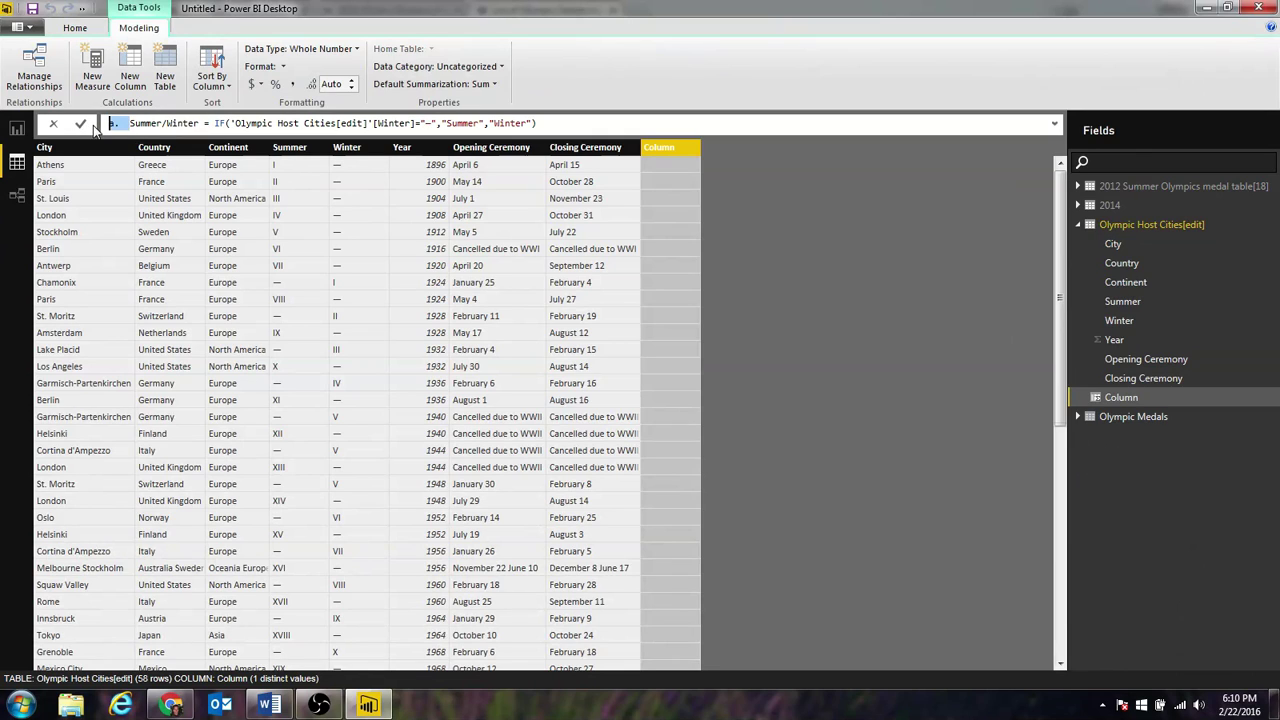
key(BackSpace)
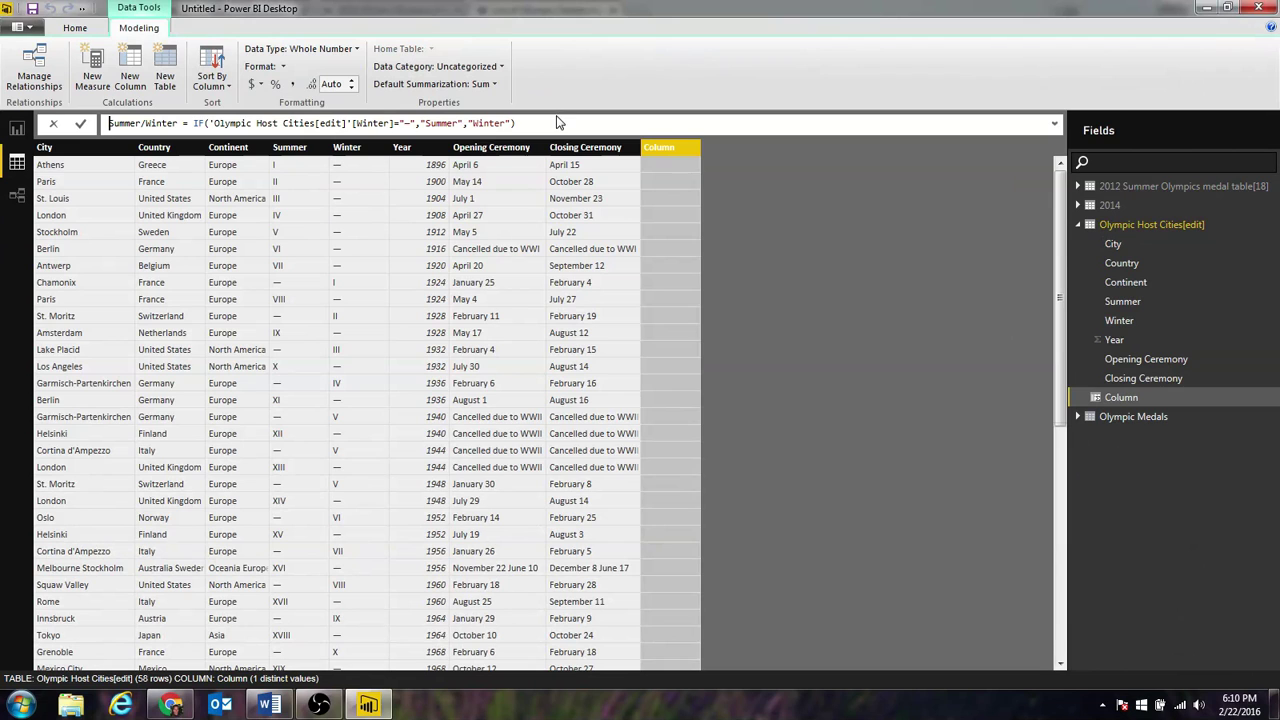
key(Return)
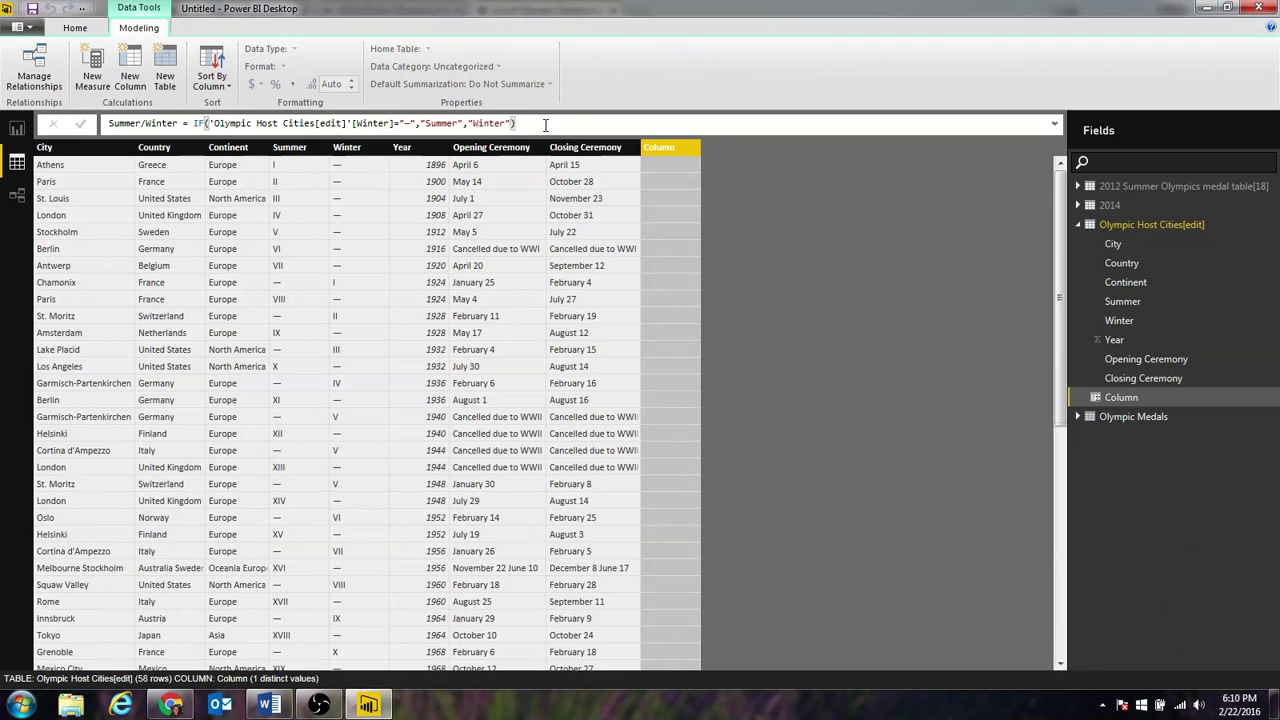
scroll(697, 371, down, 1)
scroll(697, 371, down, 8)
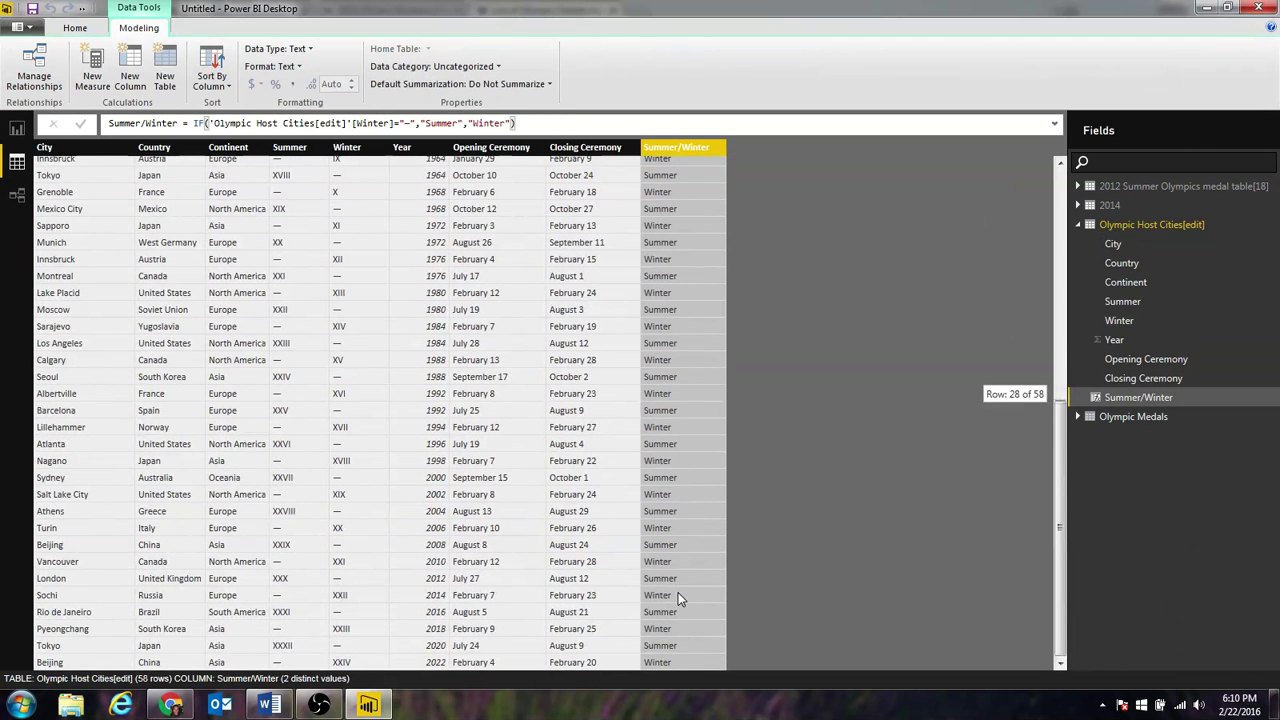
scroll(680, 592, up, 9)
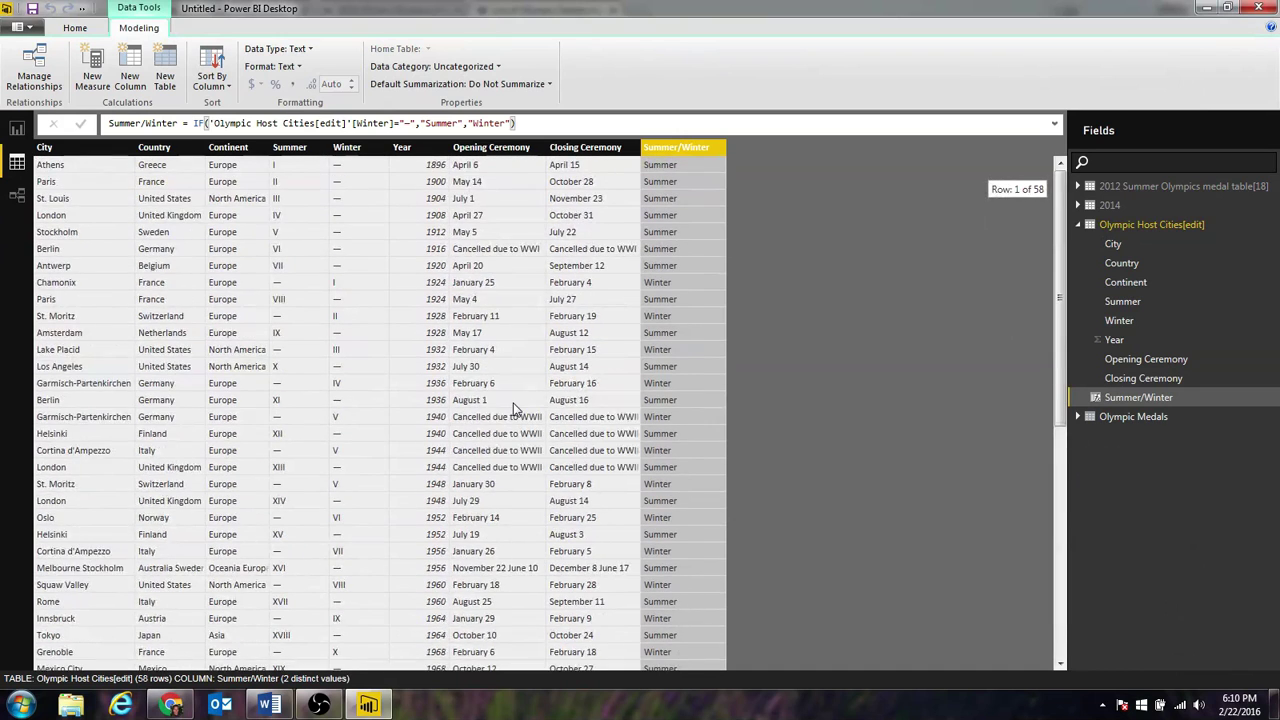
- Remove rows with duplicate Year values from the Olympic Host Cities[edit] query and apply the change to the model
scroll(520, 410, down, 9)
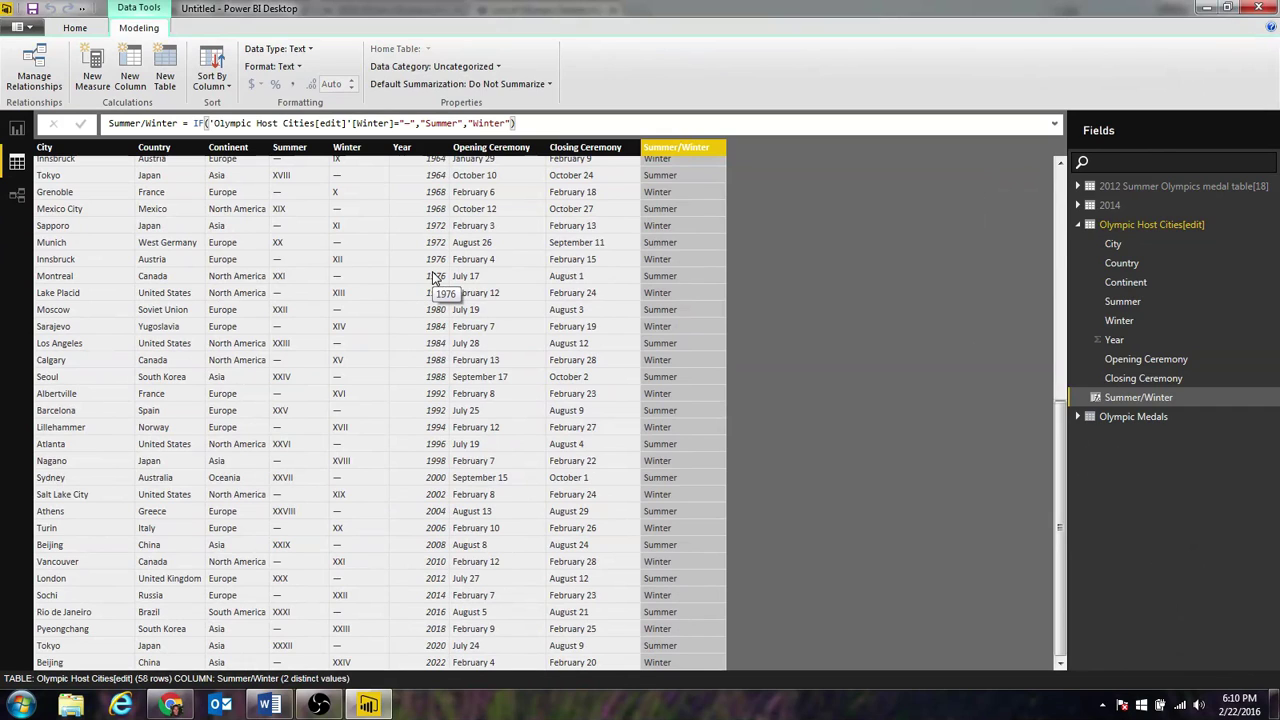
click(401, 149)
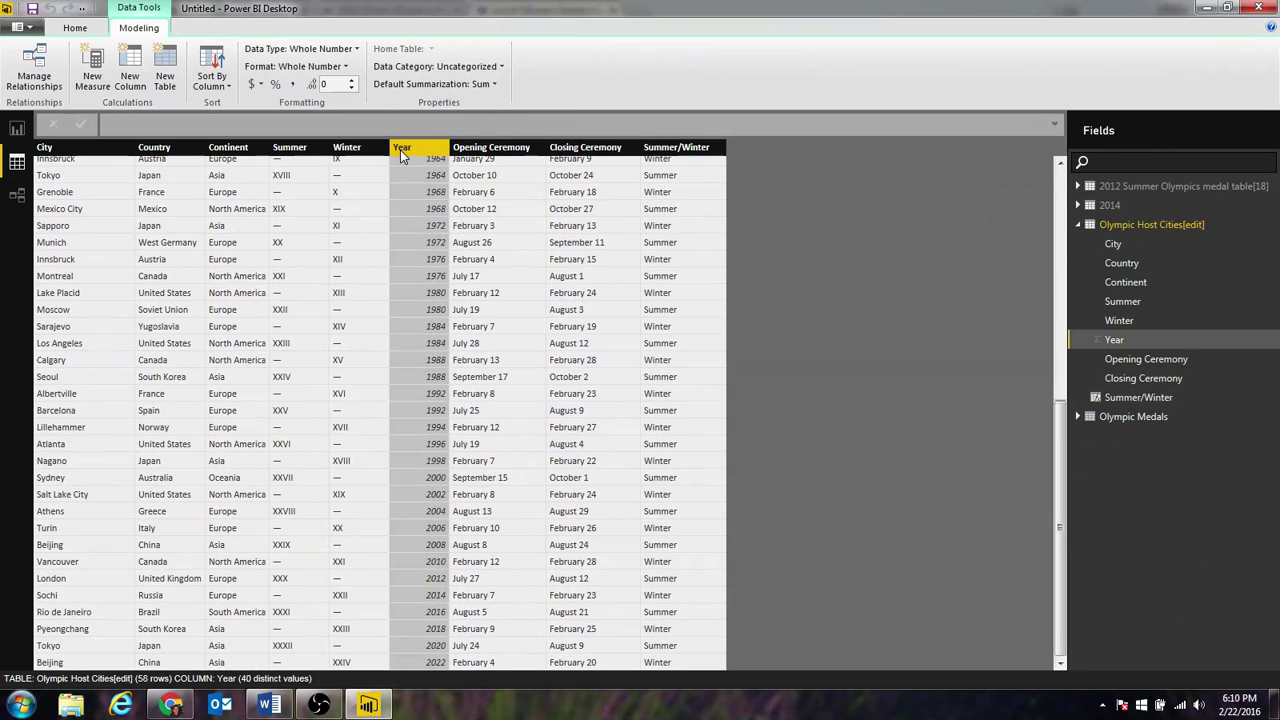
click(75, 28)
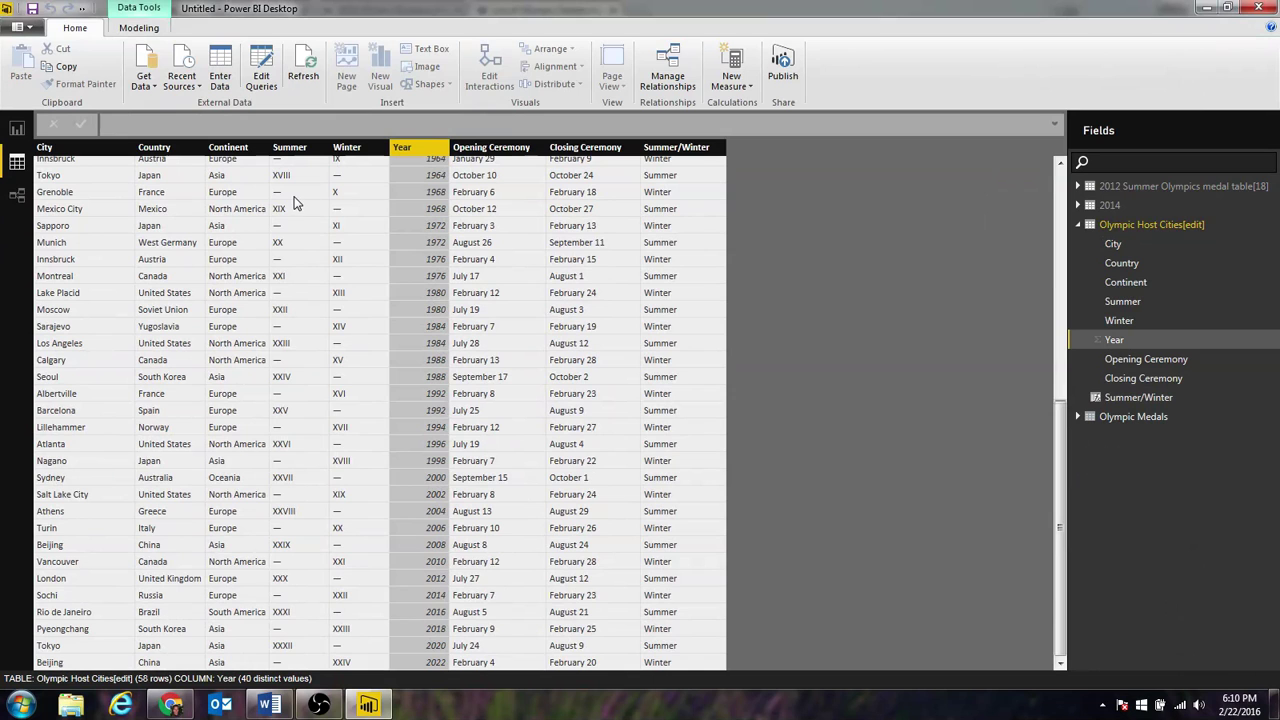
drag(294, 204, 295, 205)
click(257, 80)
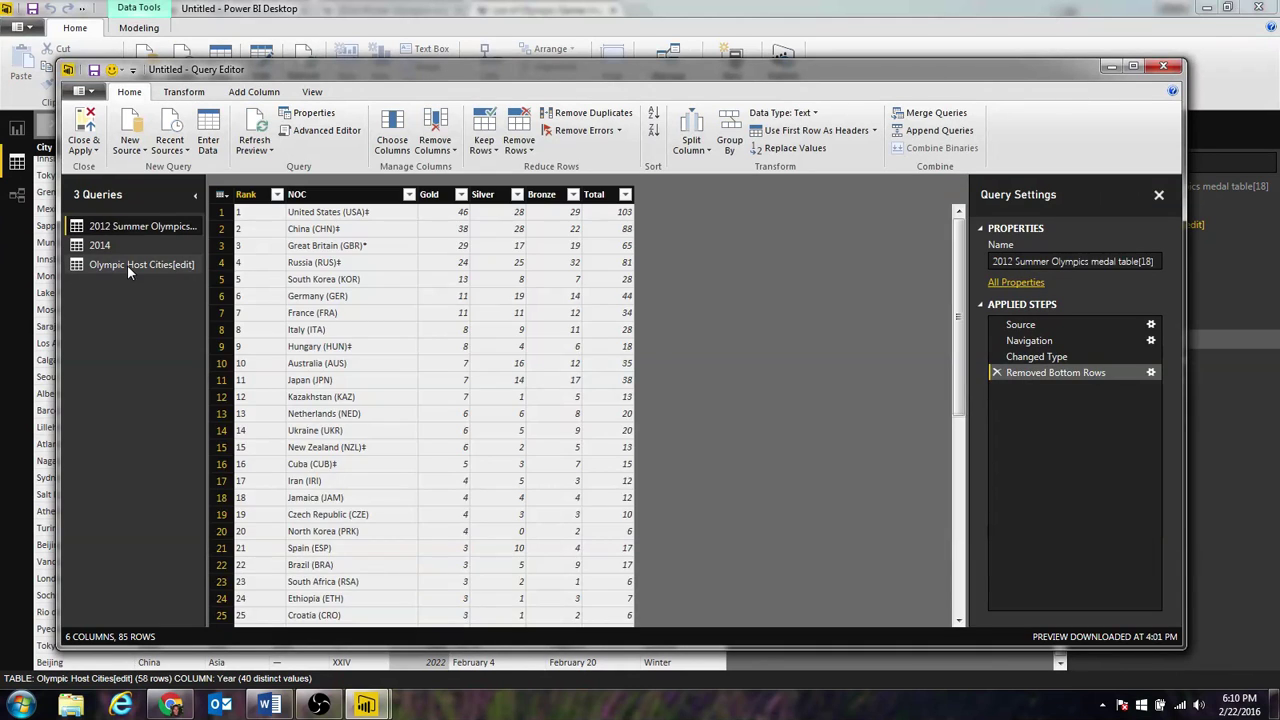
click(127, 265)
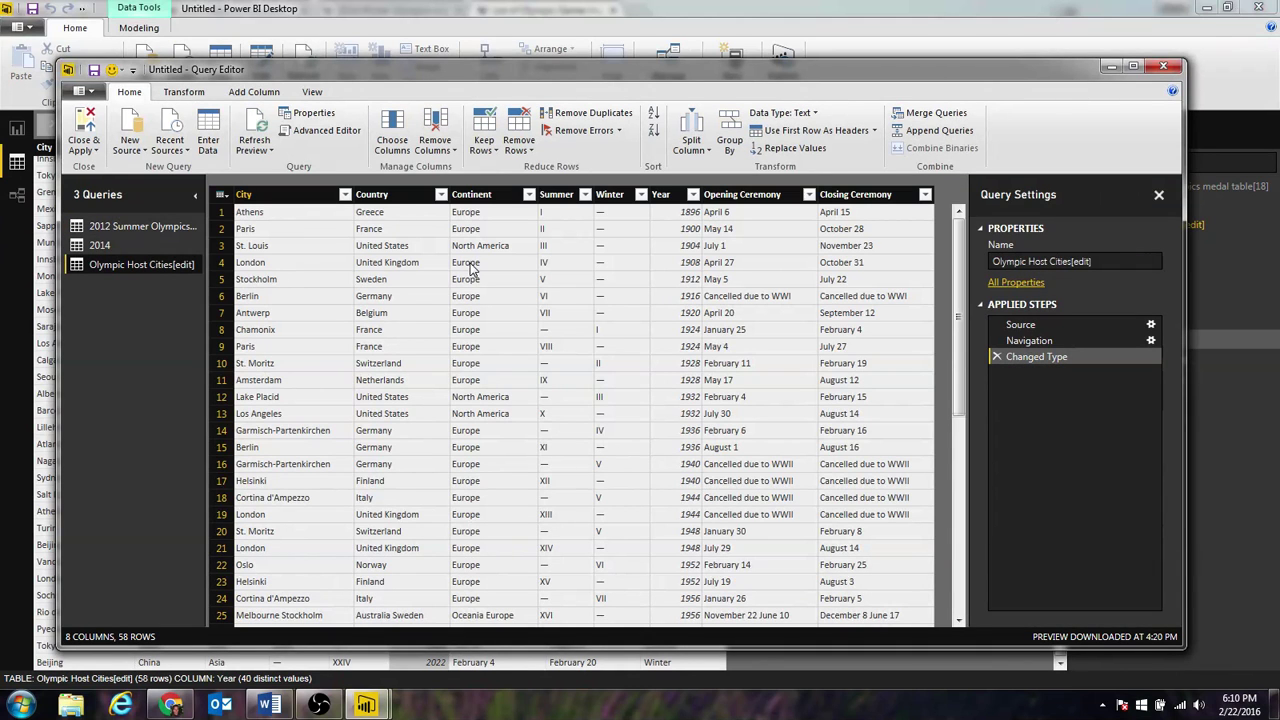
click(664, 195)
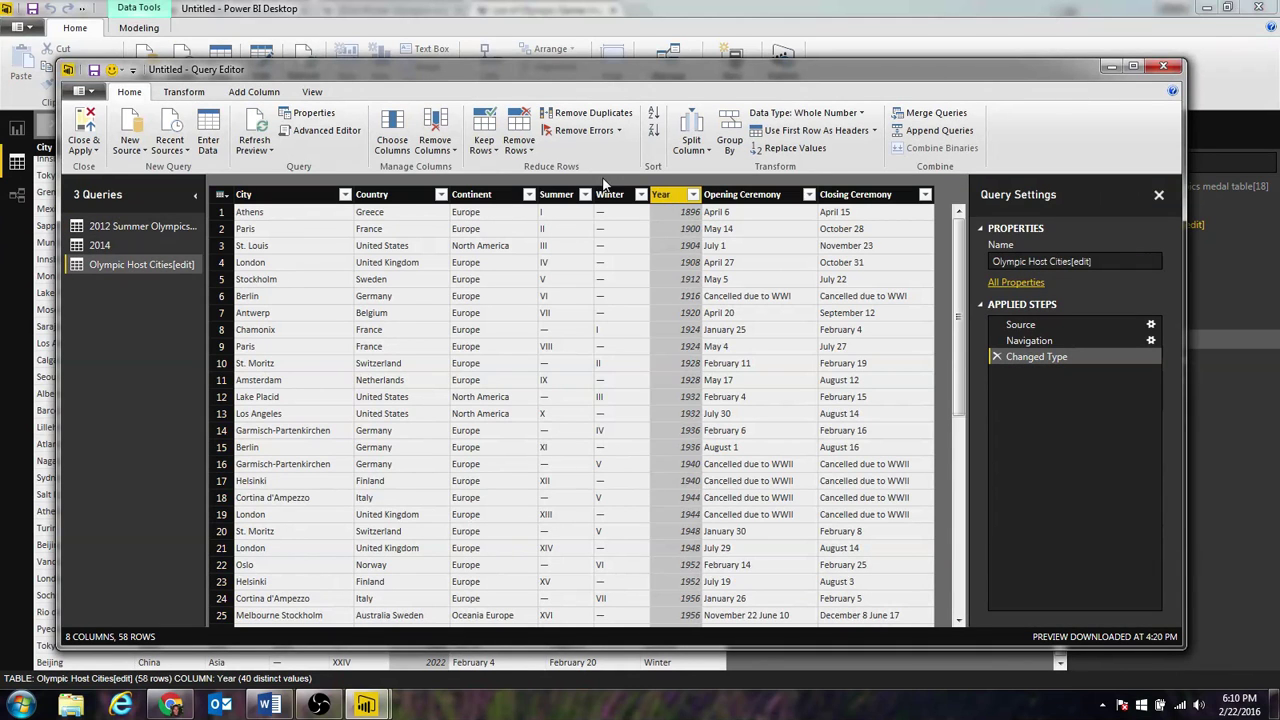
click(591, 113)
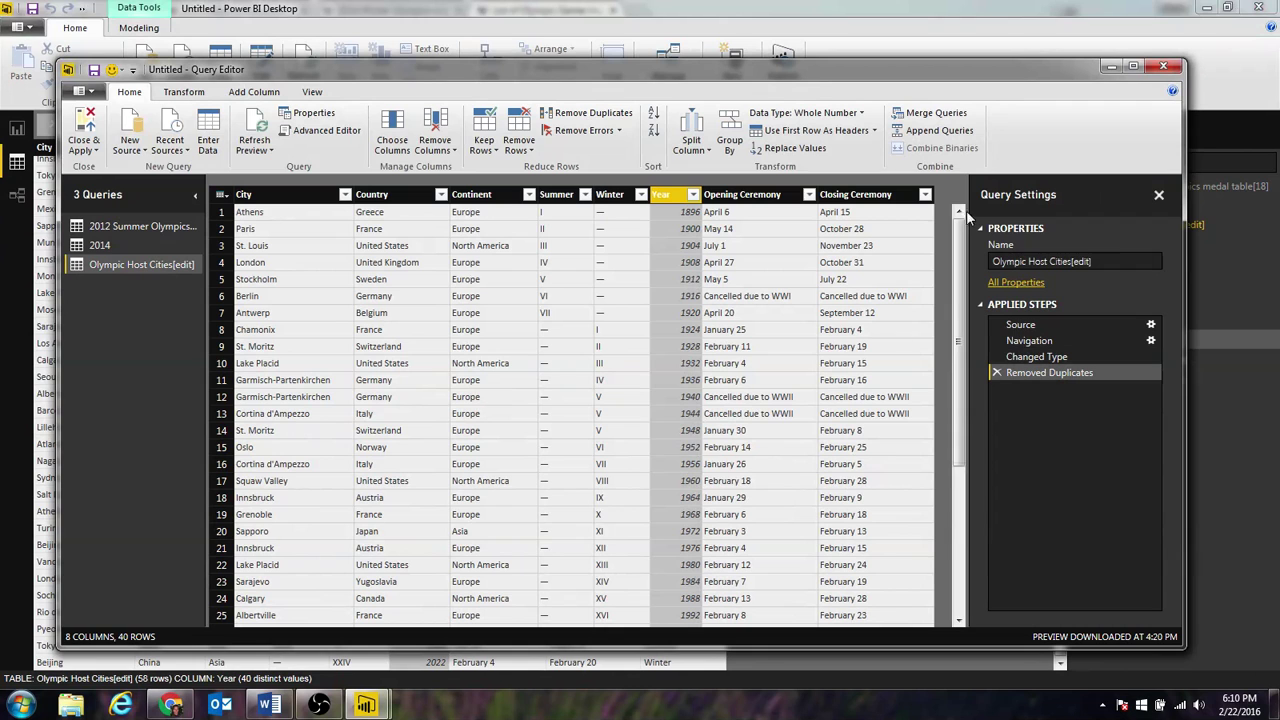
click(84, 122)
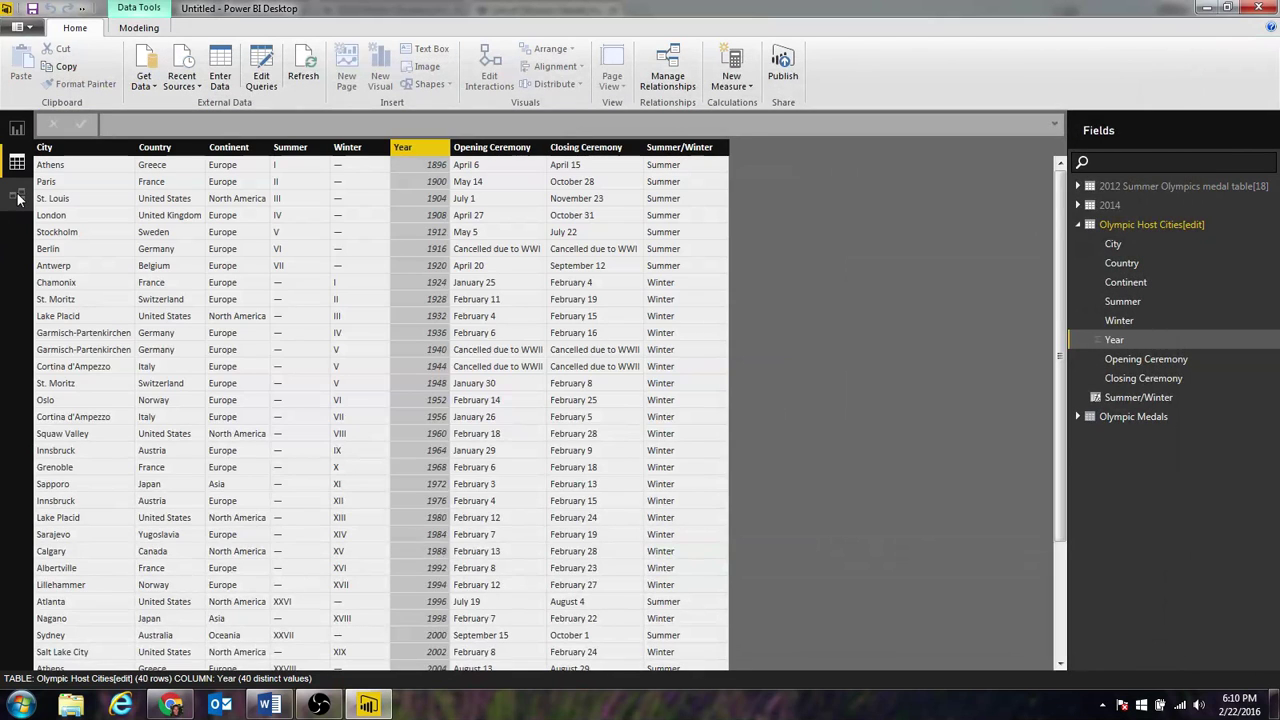
- Enlarge both visible tables in the relationship diagram, relate Olympic Medals to Olympic Host Cities[edit] by Year, and review the relationship's settings
click(18, 197)
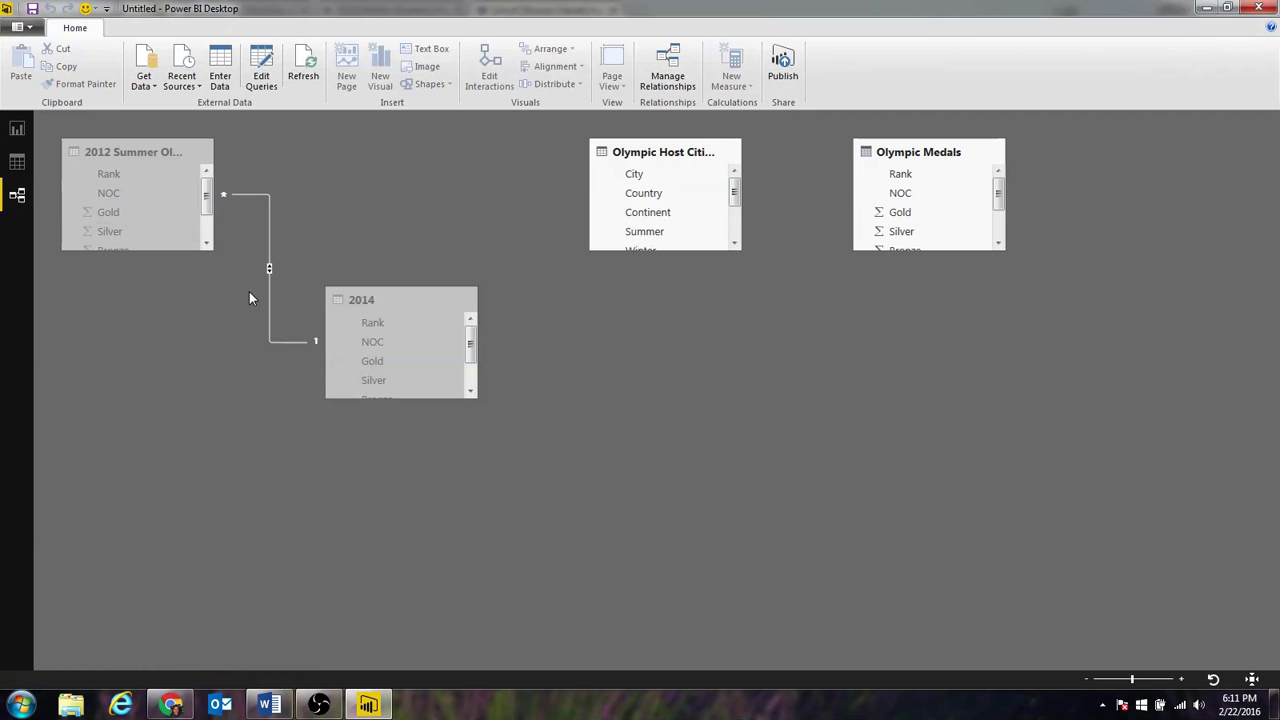
drag(659, 250, 659, 458)
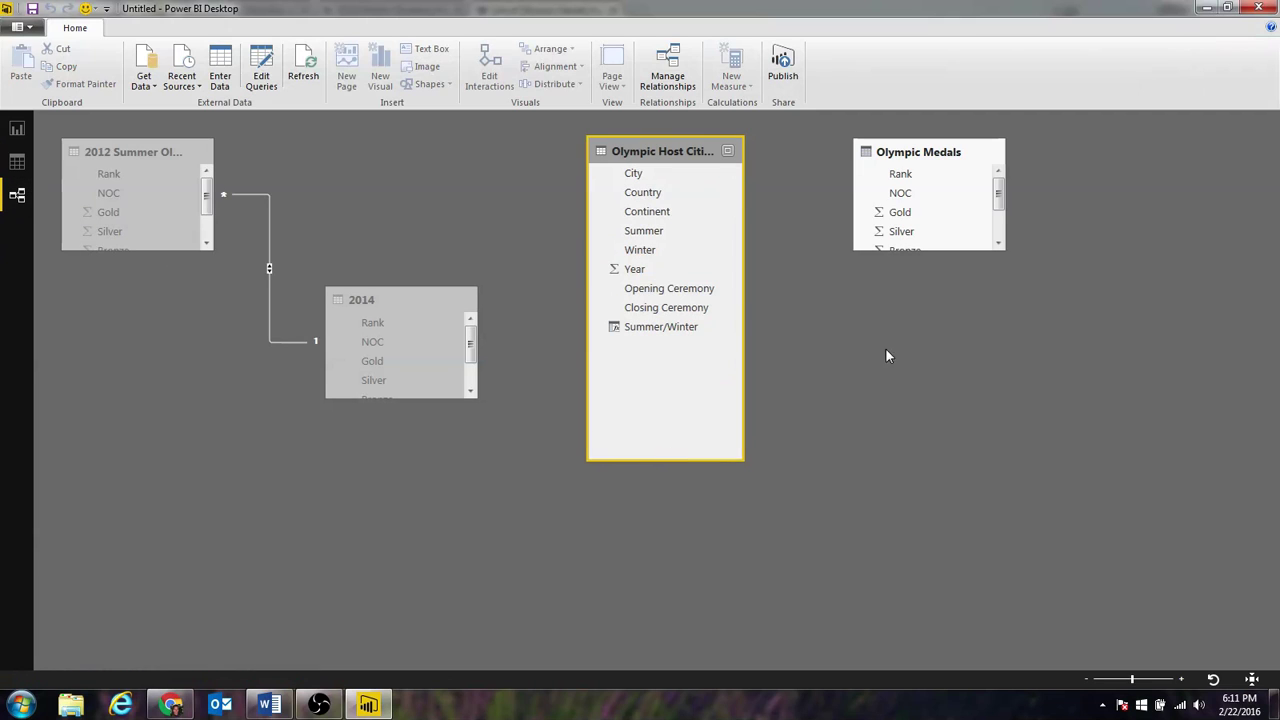
drag(929, 249, 929, 482)
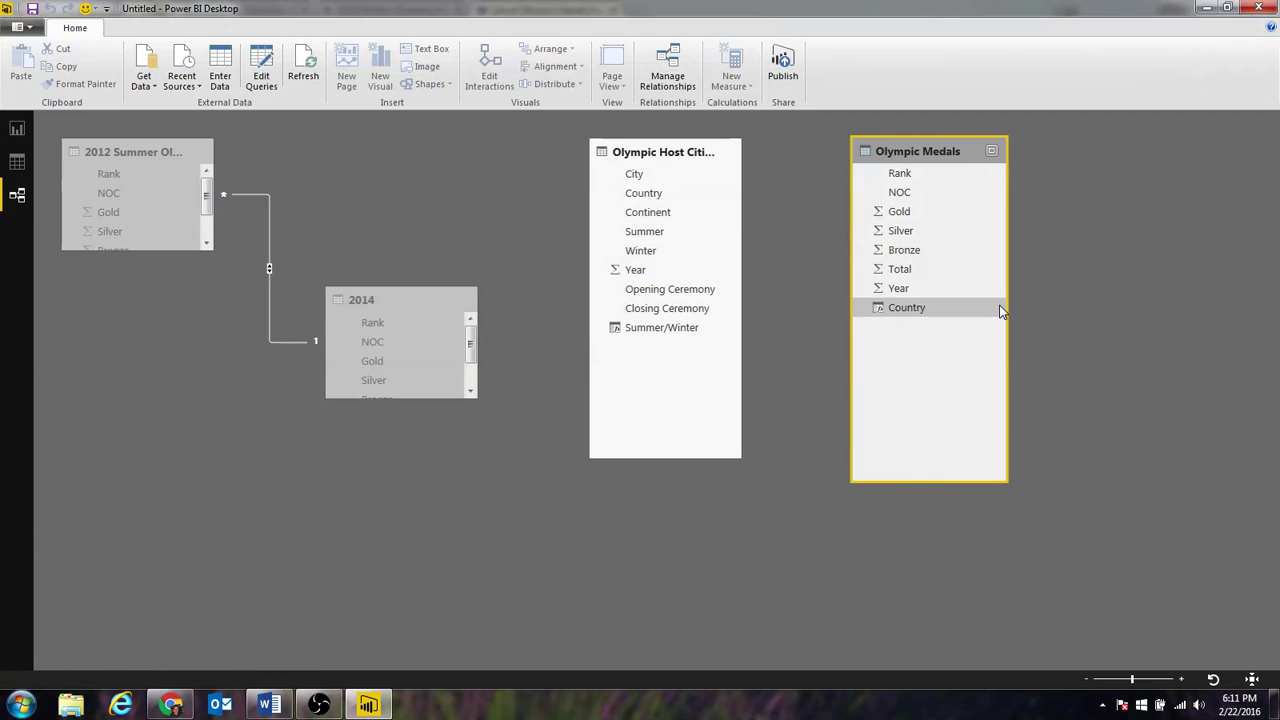
drag(912, 294, 640, 277)
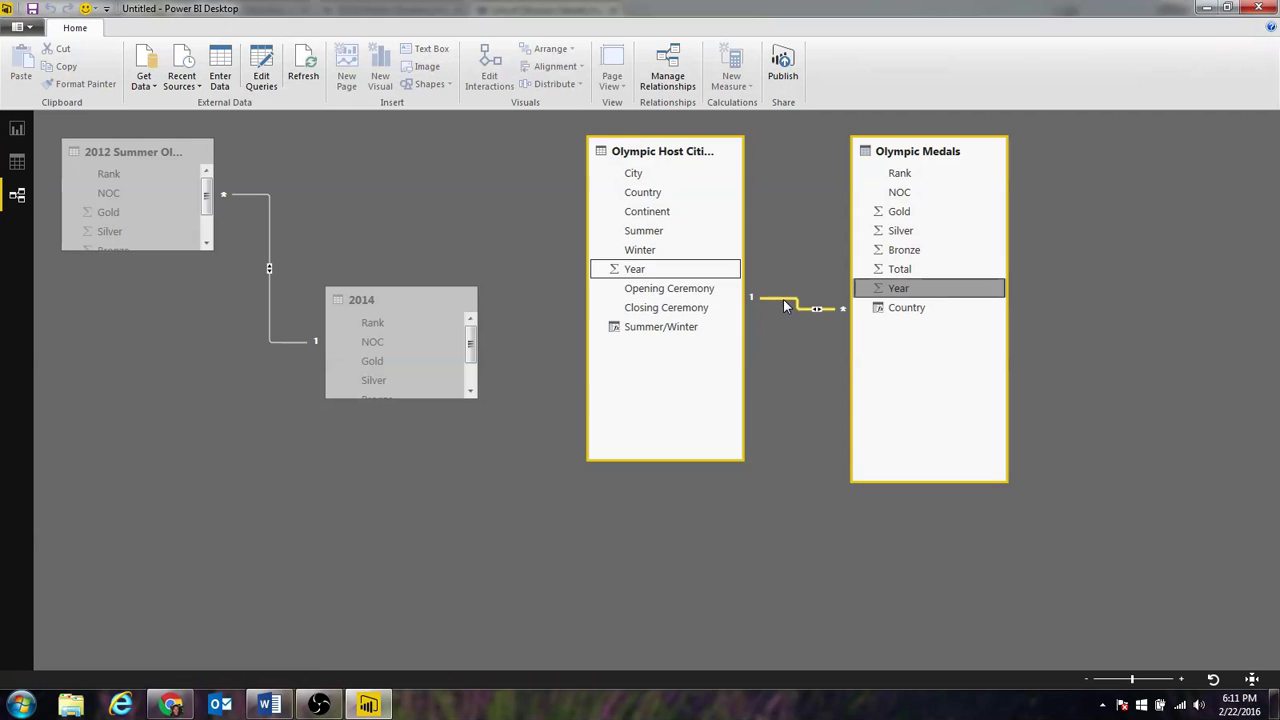
double_click(786, 305)
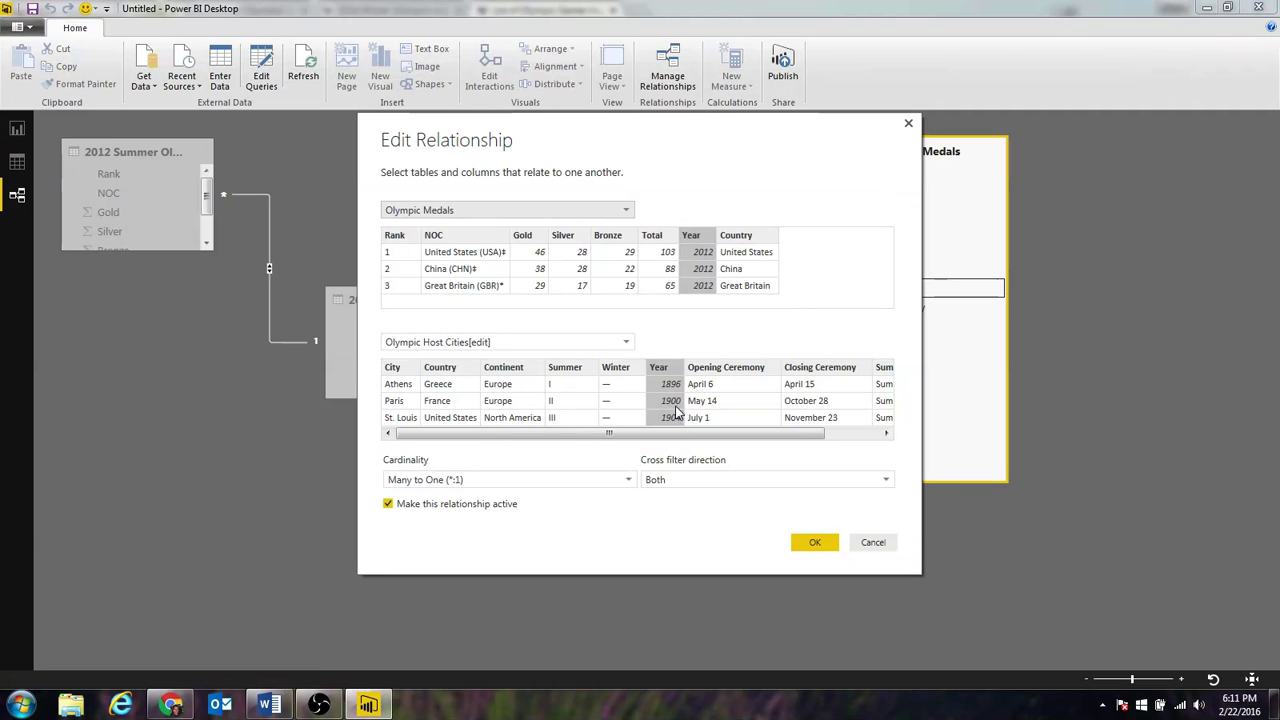
click(808, 546)
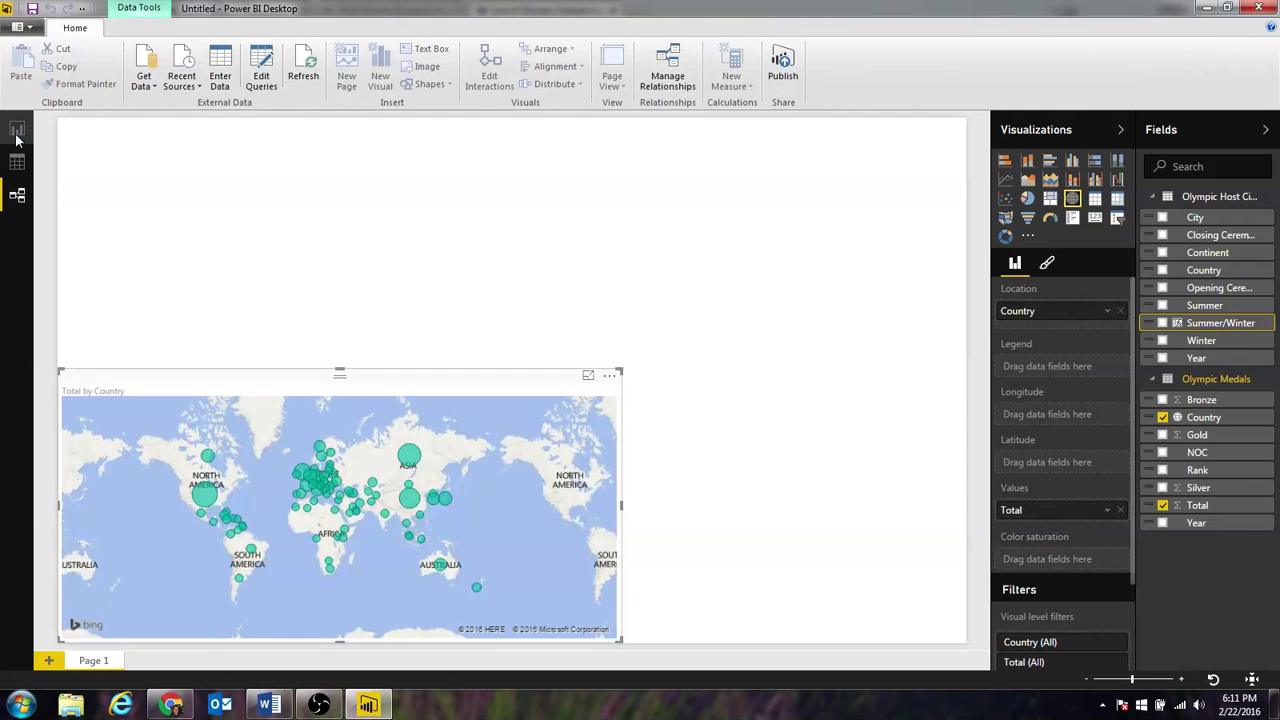
- Build a treemap of Total from Olympic Medals grouped by Summer/Winter on the report page
click(17, 129)
click(846, 414)
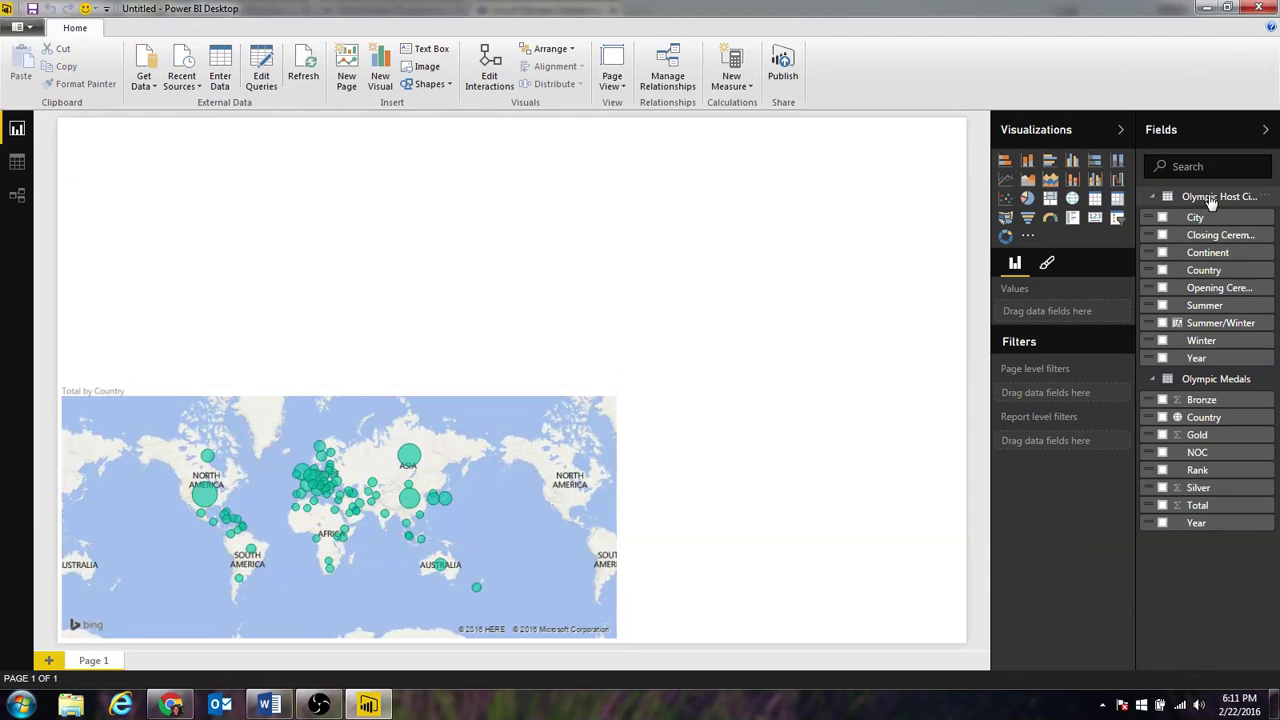
click(446, 389)
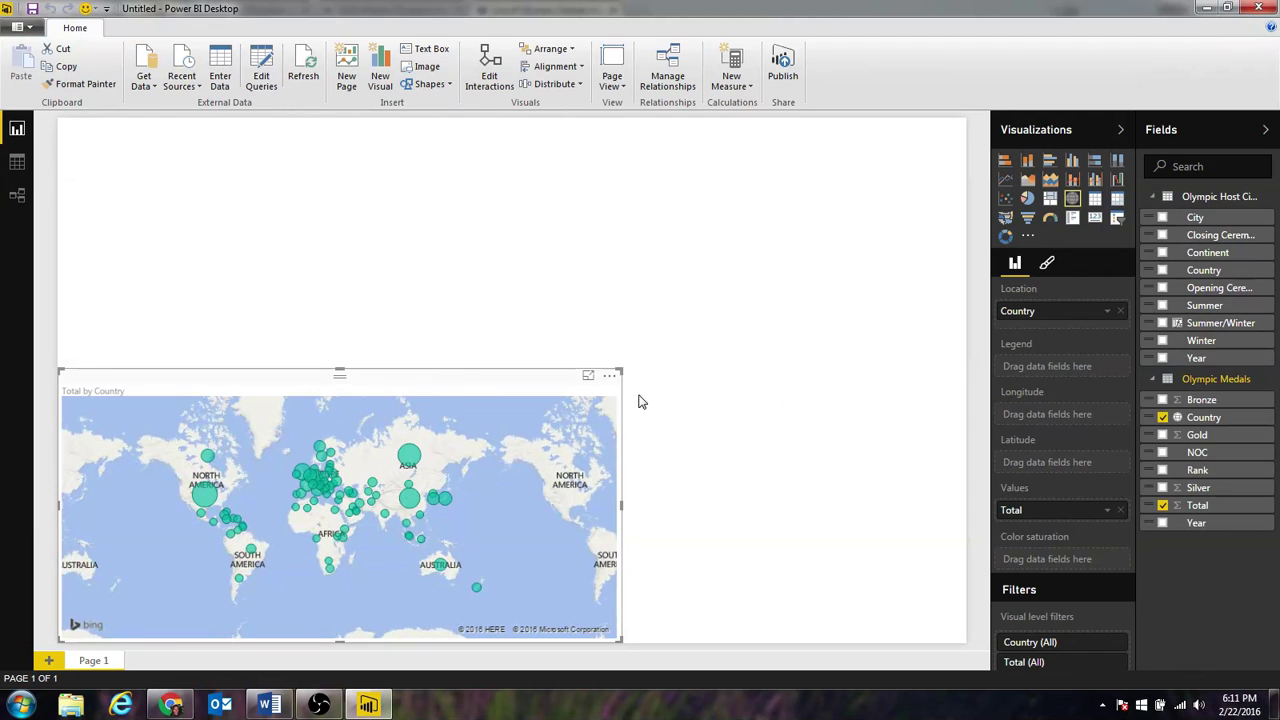
click(757, 388)
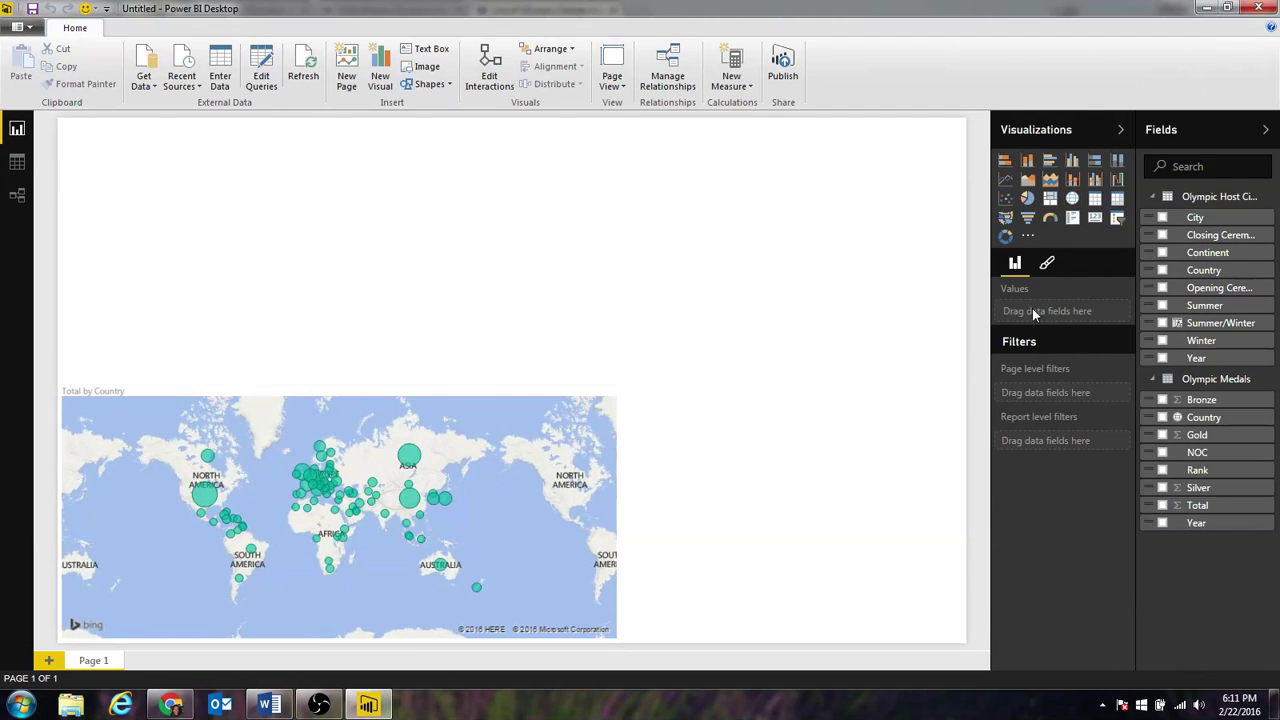
click(1162, 323)
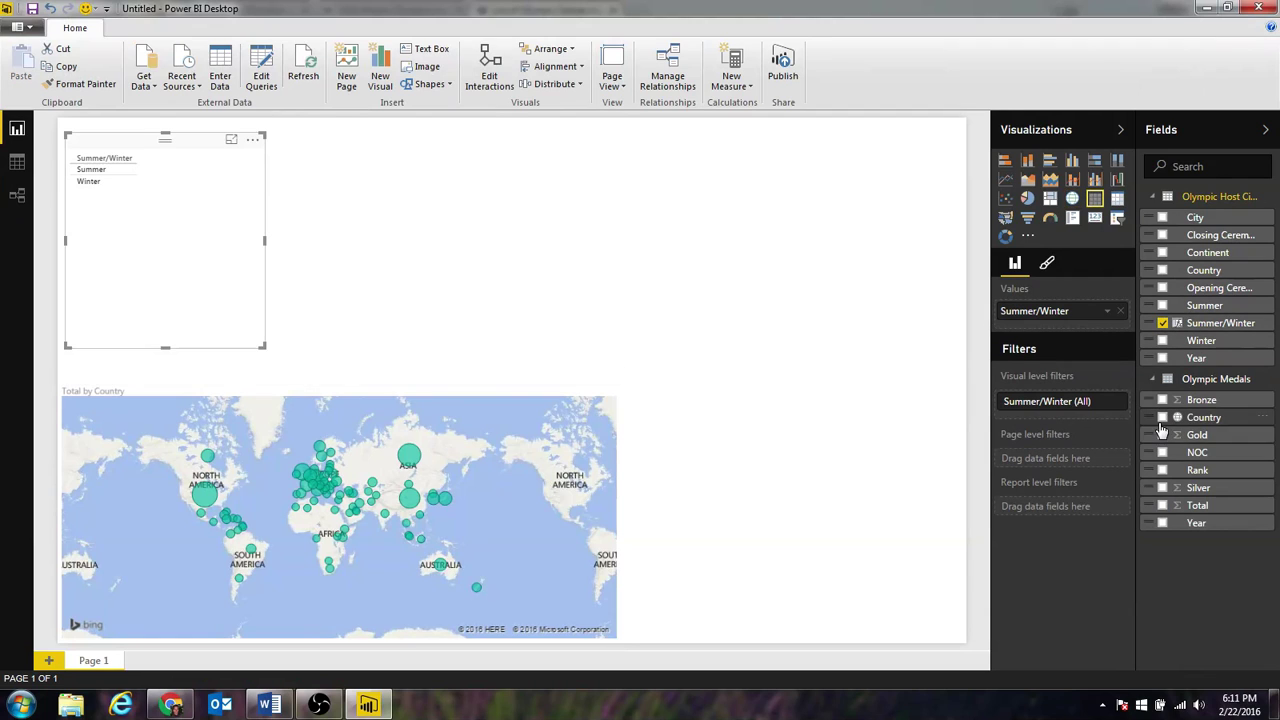
click(1162, 506)
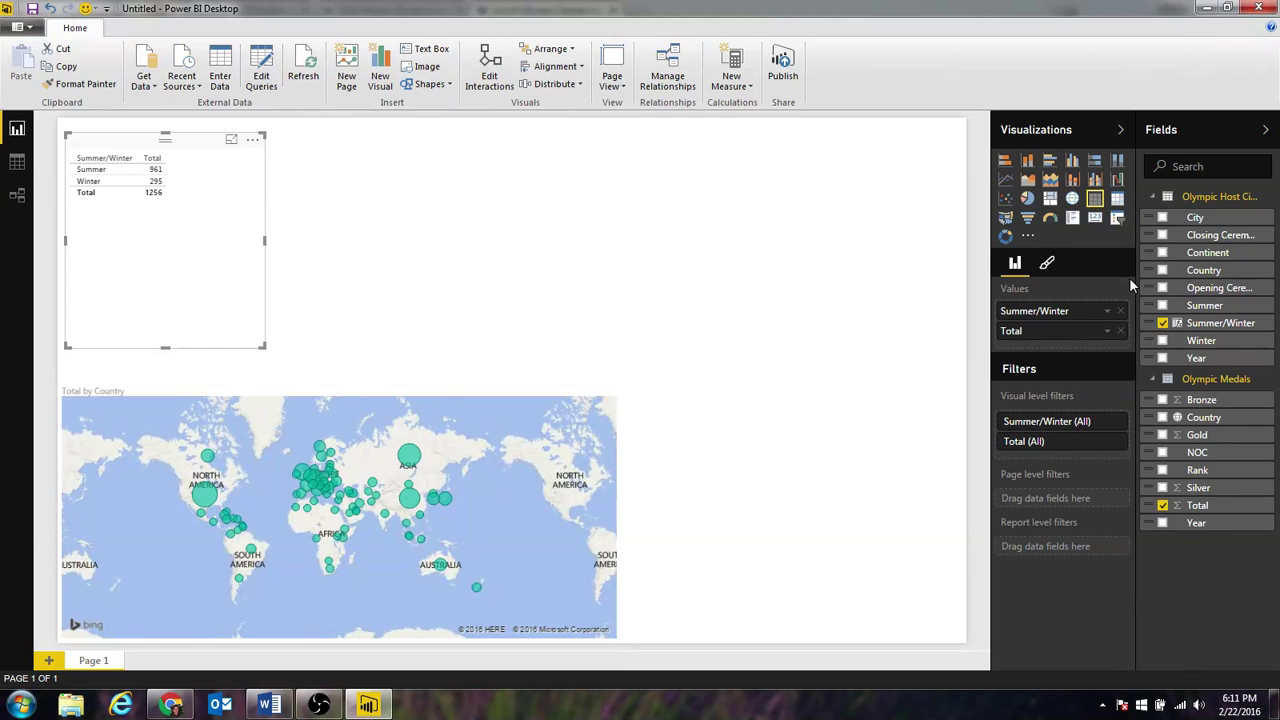
click(1050, 198)
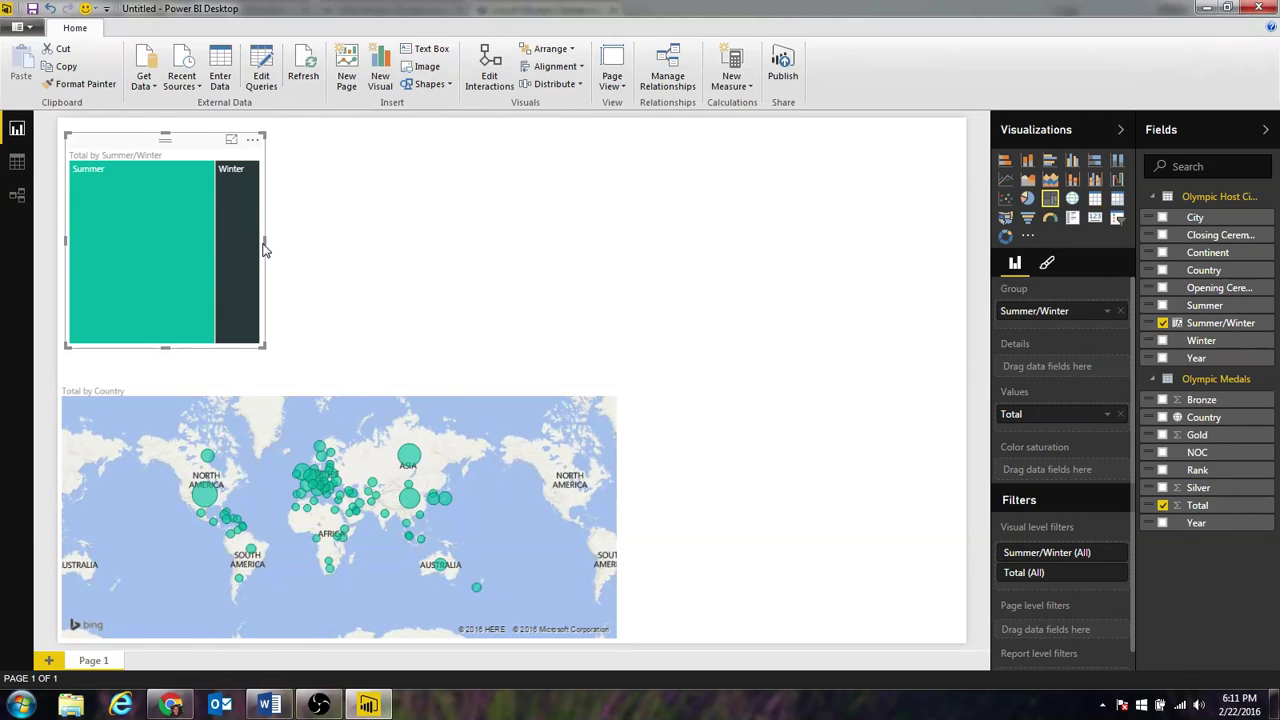
- Widen the Total by Summer/Winter treemap and place it in the report page's lower-right corner, beside the map
drag(266, 242, 490, 242)
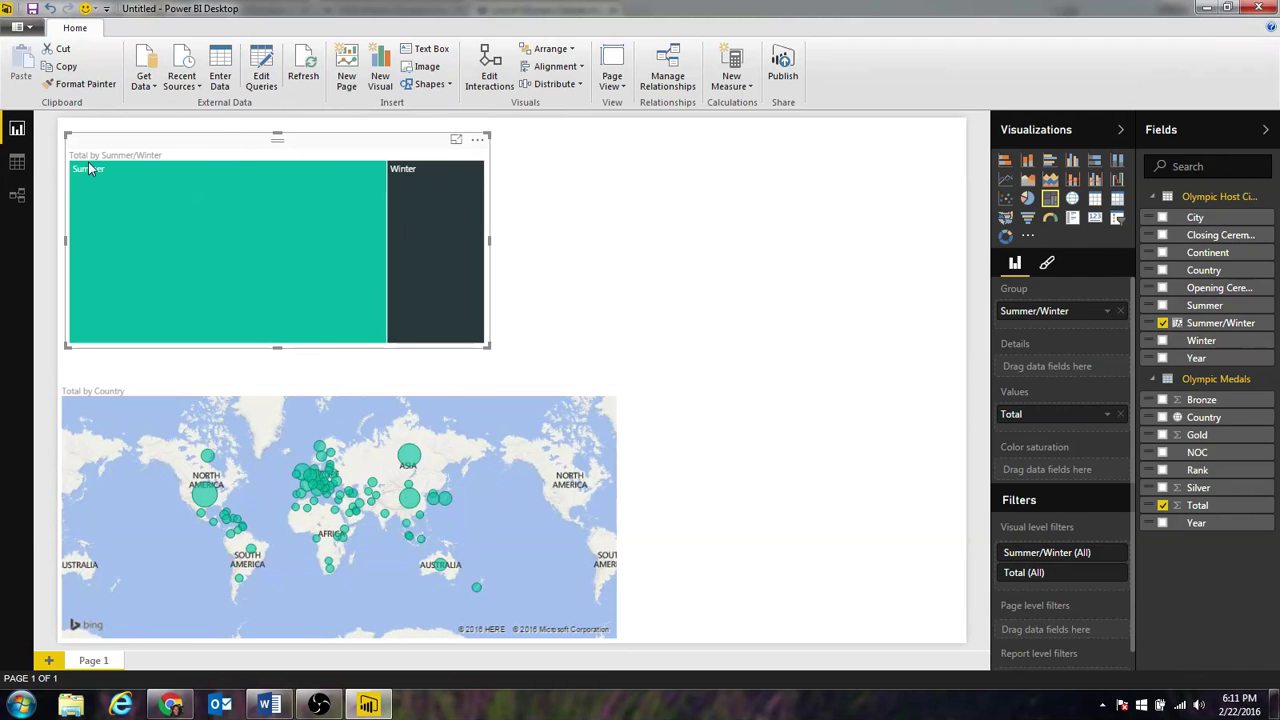
drag(66, 242, 243, 244)
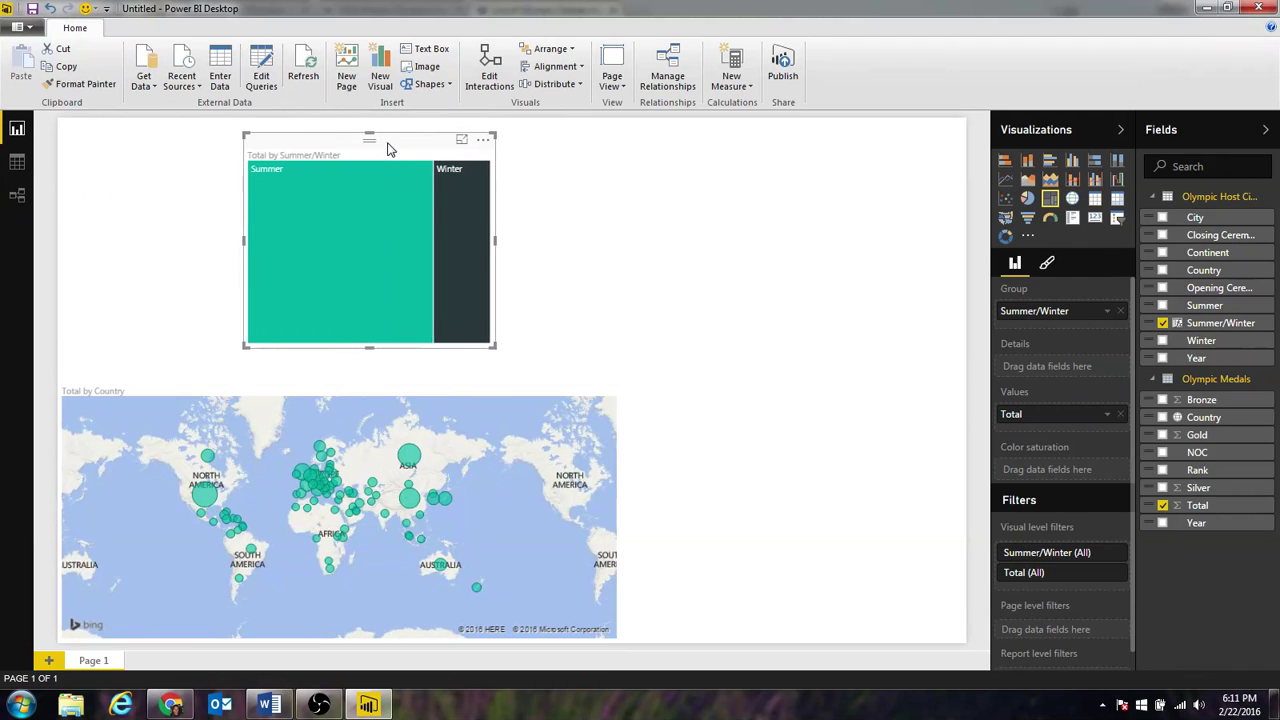
drag(390, 148, 845, 392)
- Check the United States total on the map with the treemap's Summer filter, its Winter filter, and no filter
click(833, 490)
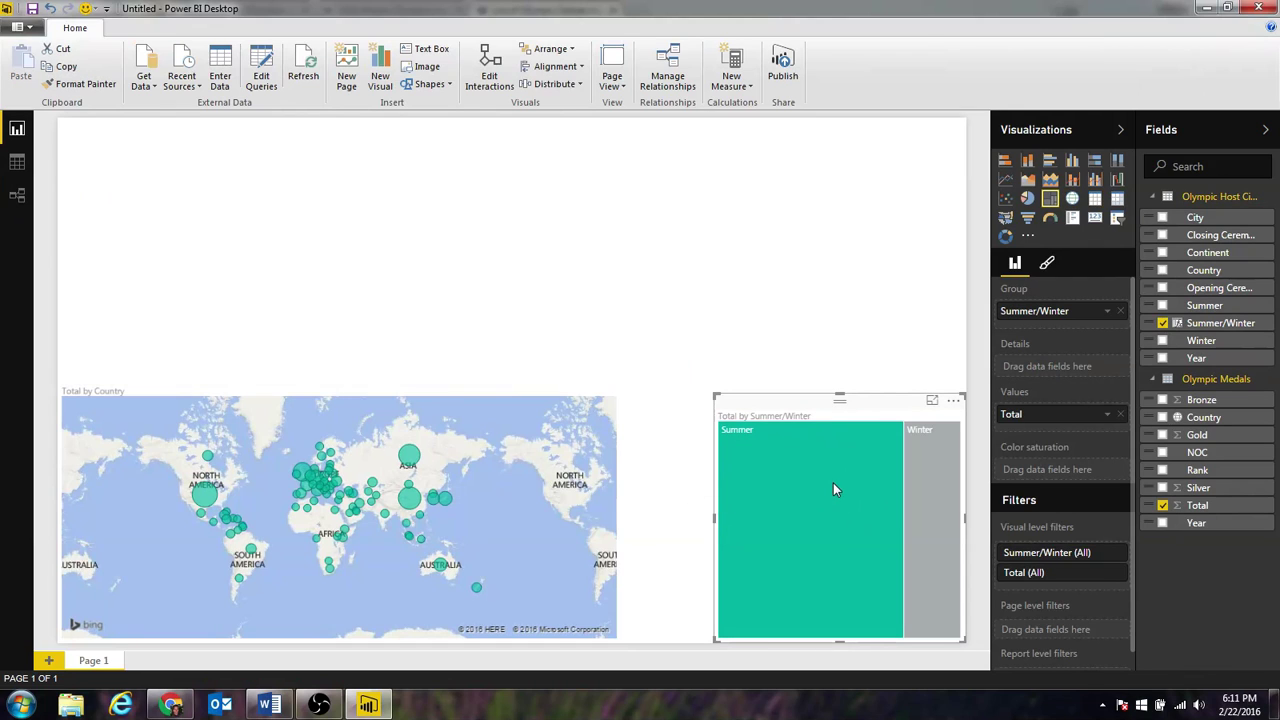
mouse_move(203, 497)
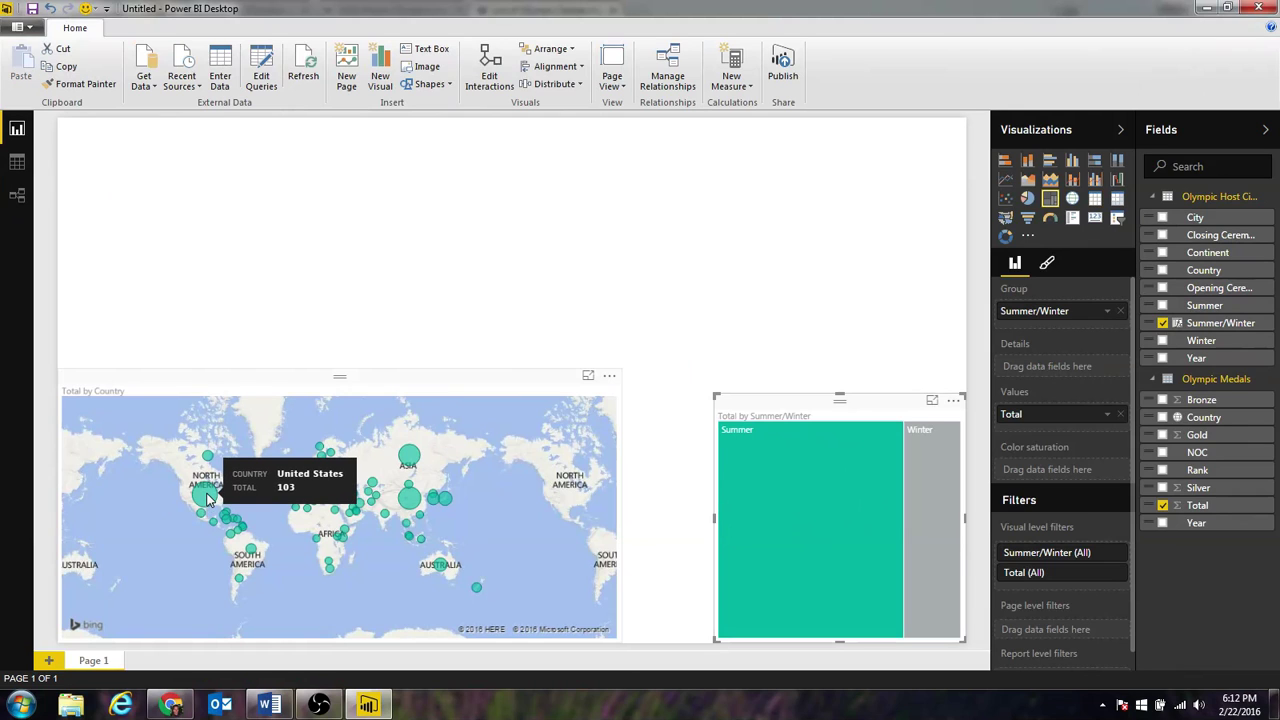
click(908, 500)
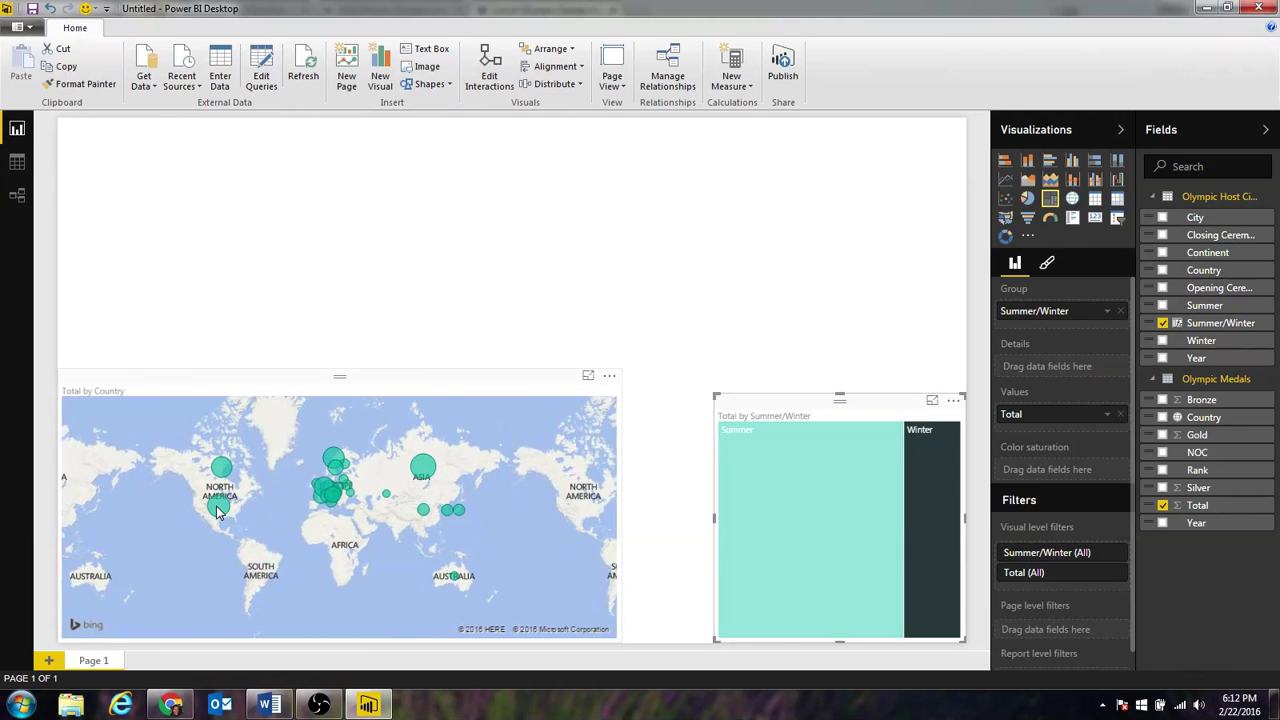
mouse_move(219, 511)
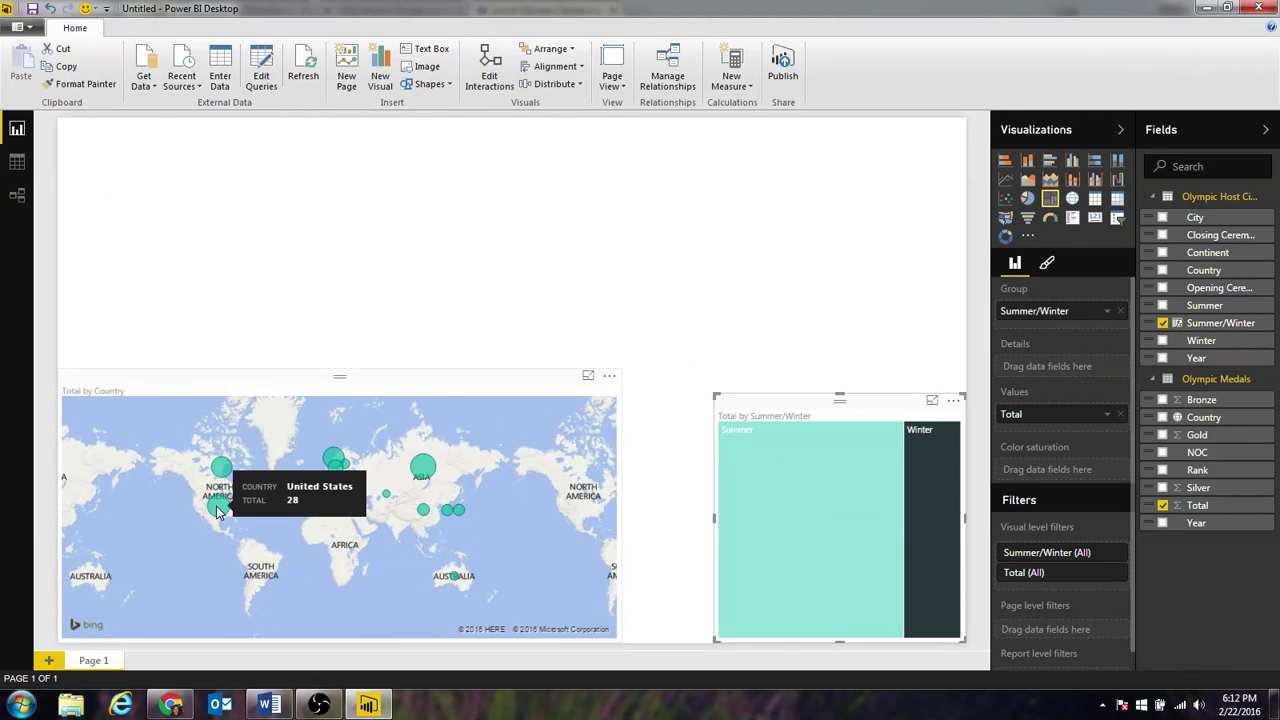
click(910, 505)
mouse_move(214, 503)
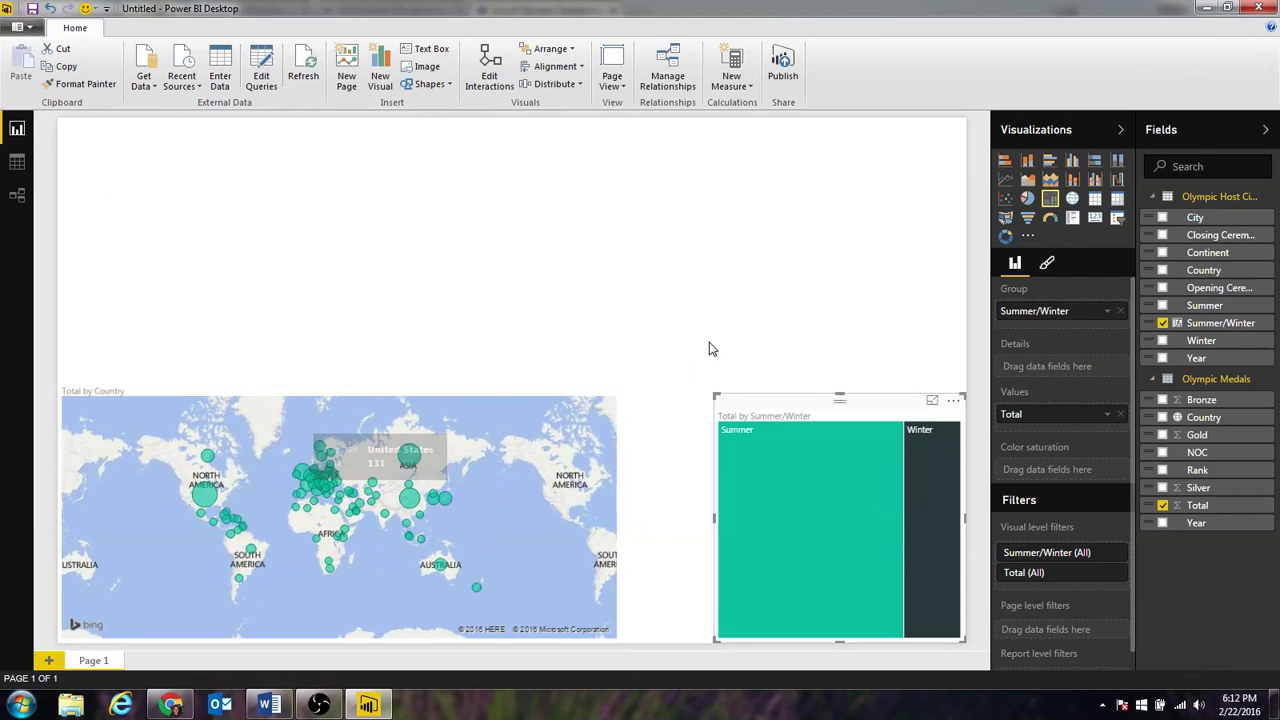
click(750, 349)
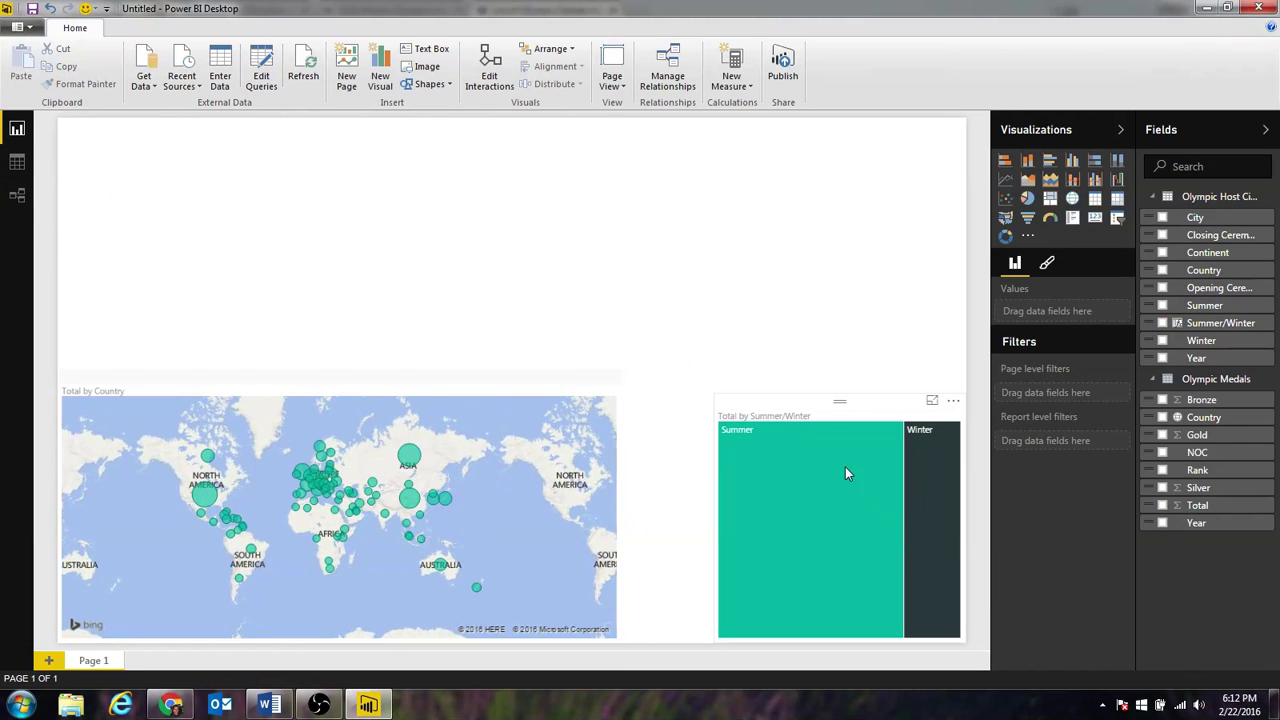
- Extend the Total by Summer/Winter treemap slightly upward on the report page and deselect it
drag(836, 403, 837, 357)
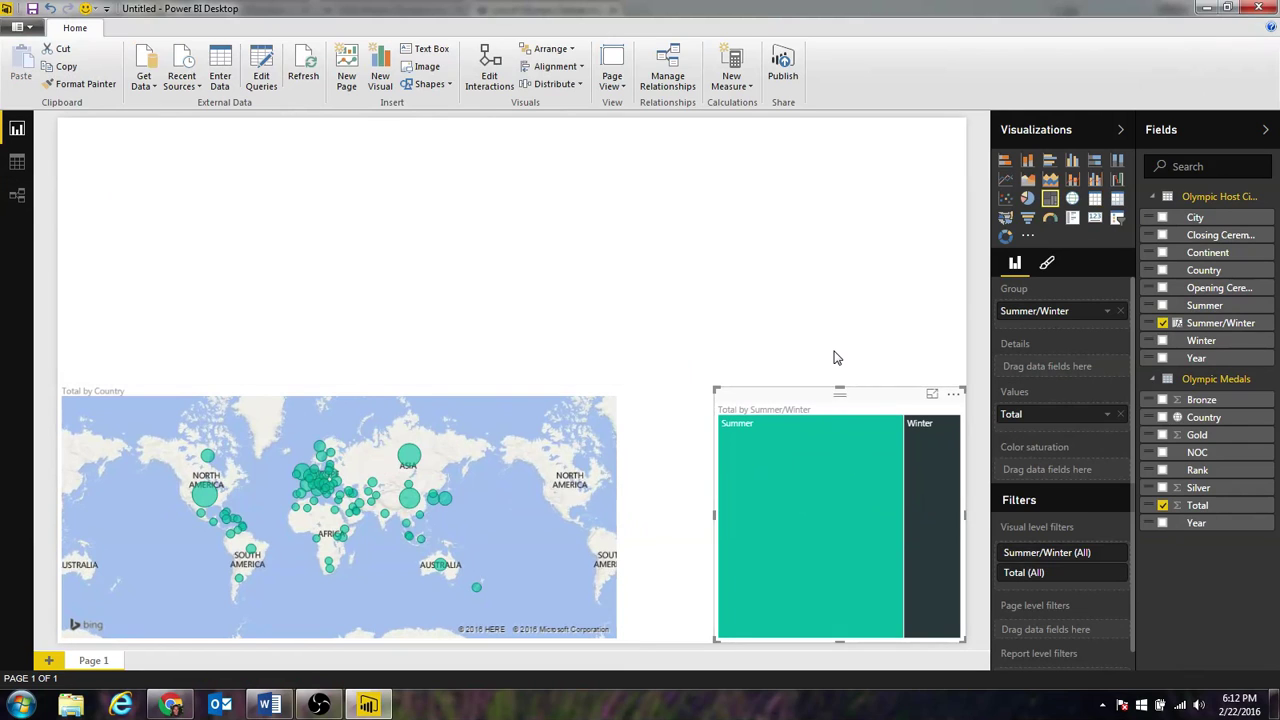
click(836, 358)
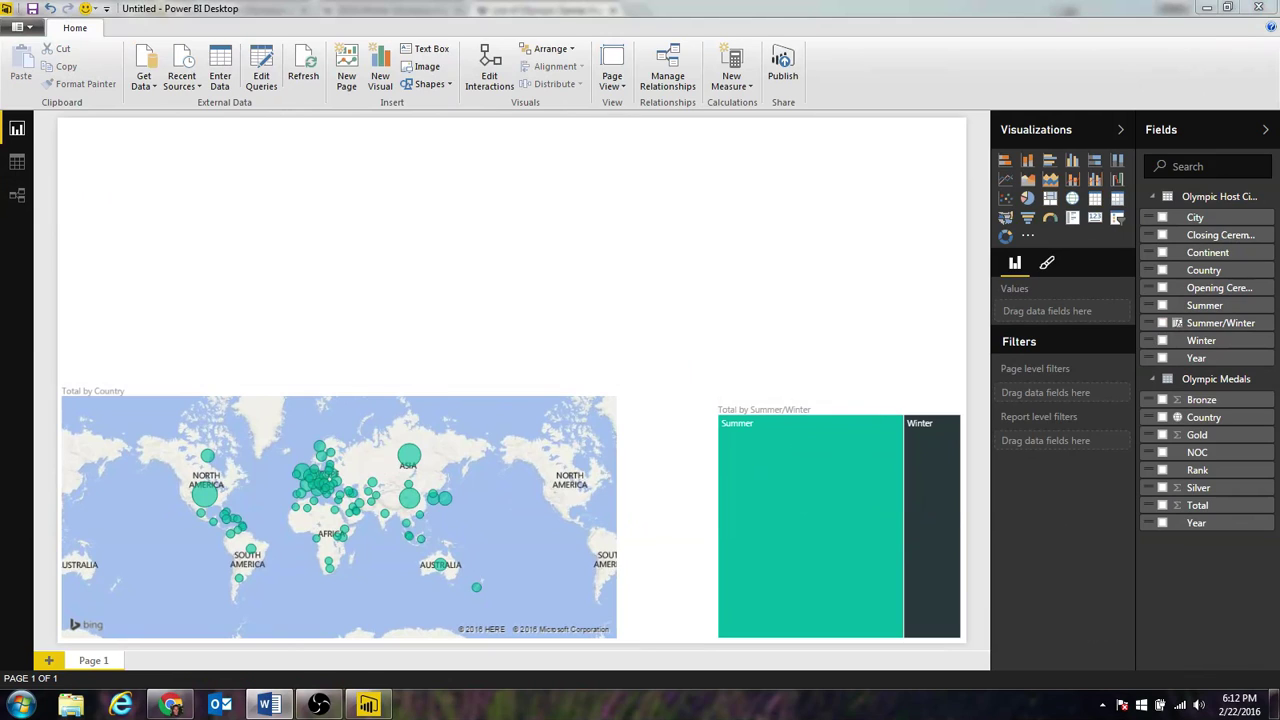
- Set the data type of the Rank column in the Olympic Medals table to Whole Number
click(17, 160)
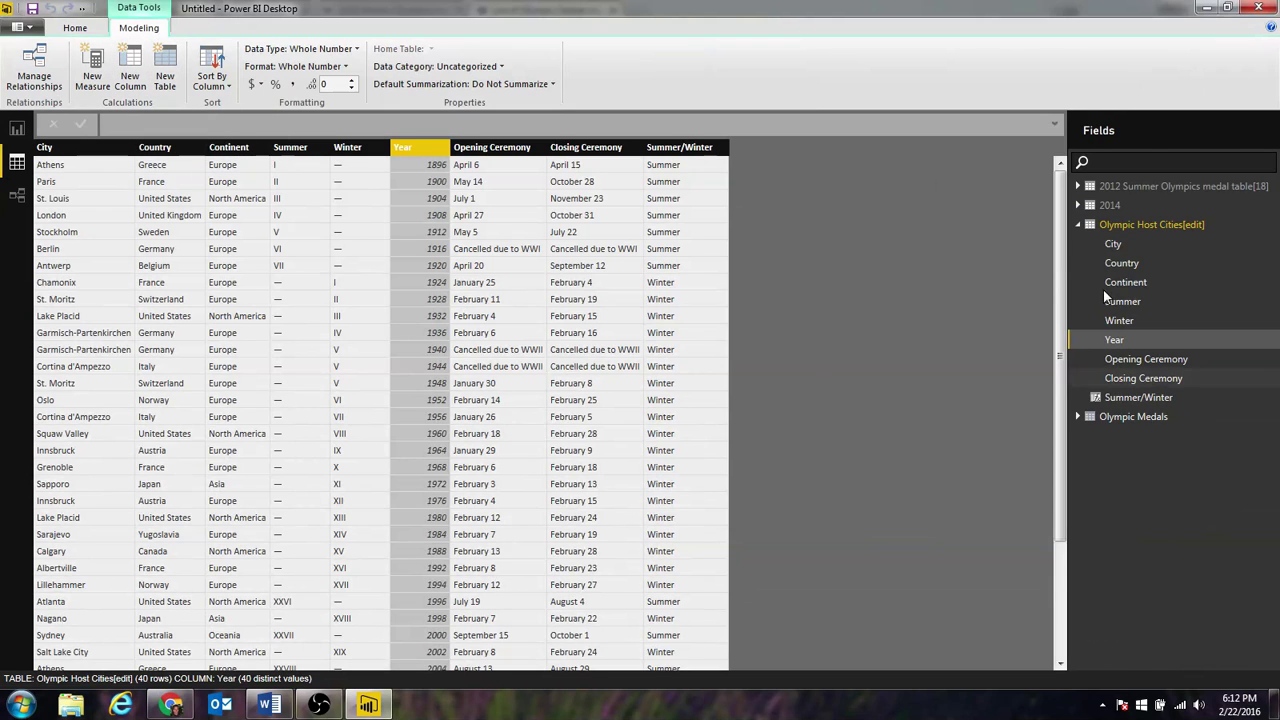
click(1078, 224)
click(1079, 243)
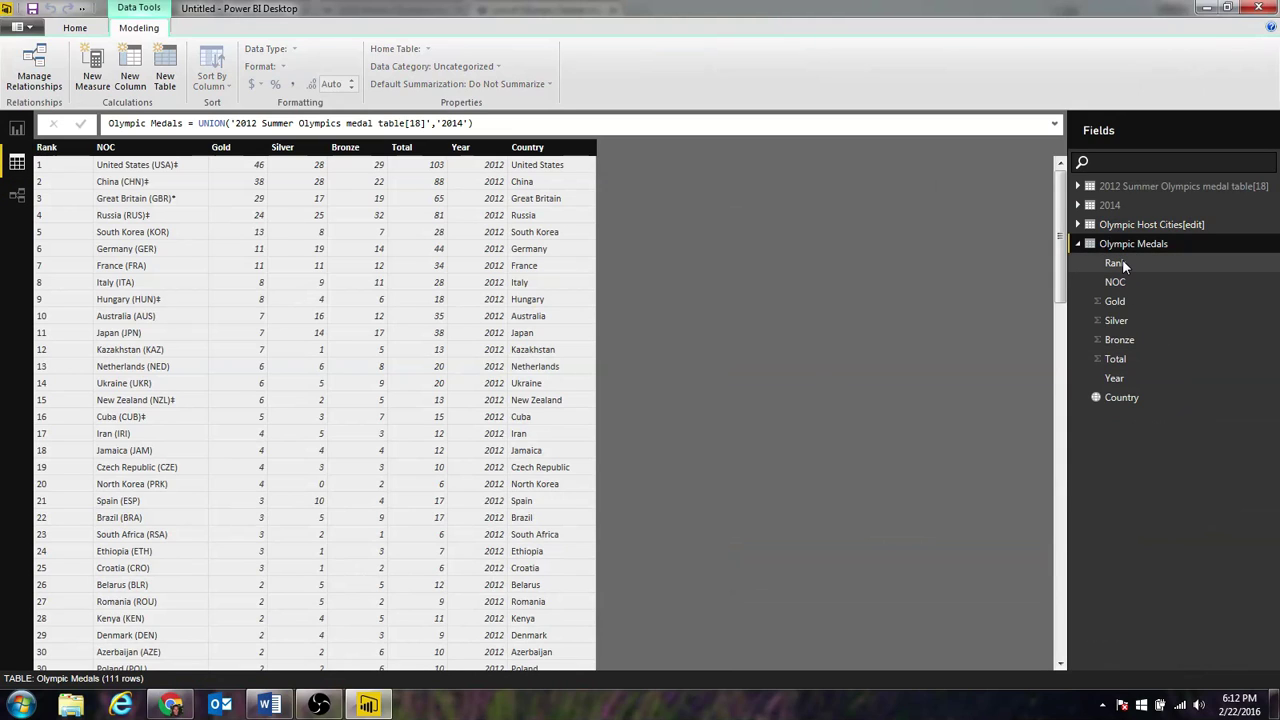
click(1122, 261)
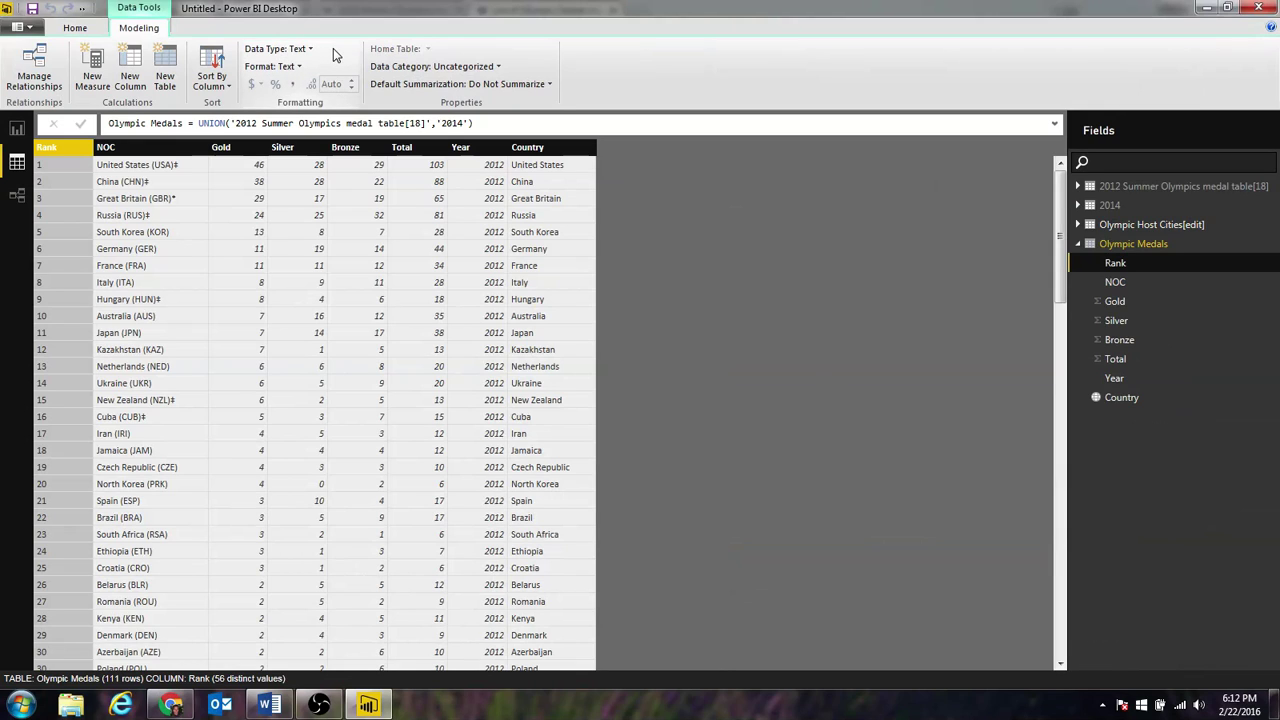
click(462, 70)
click(302, 49)
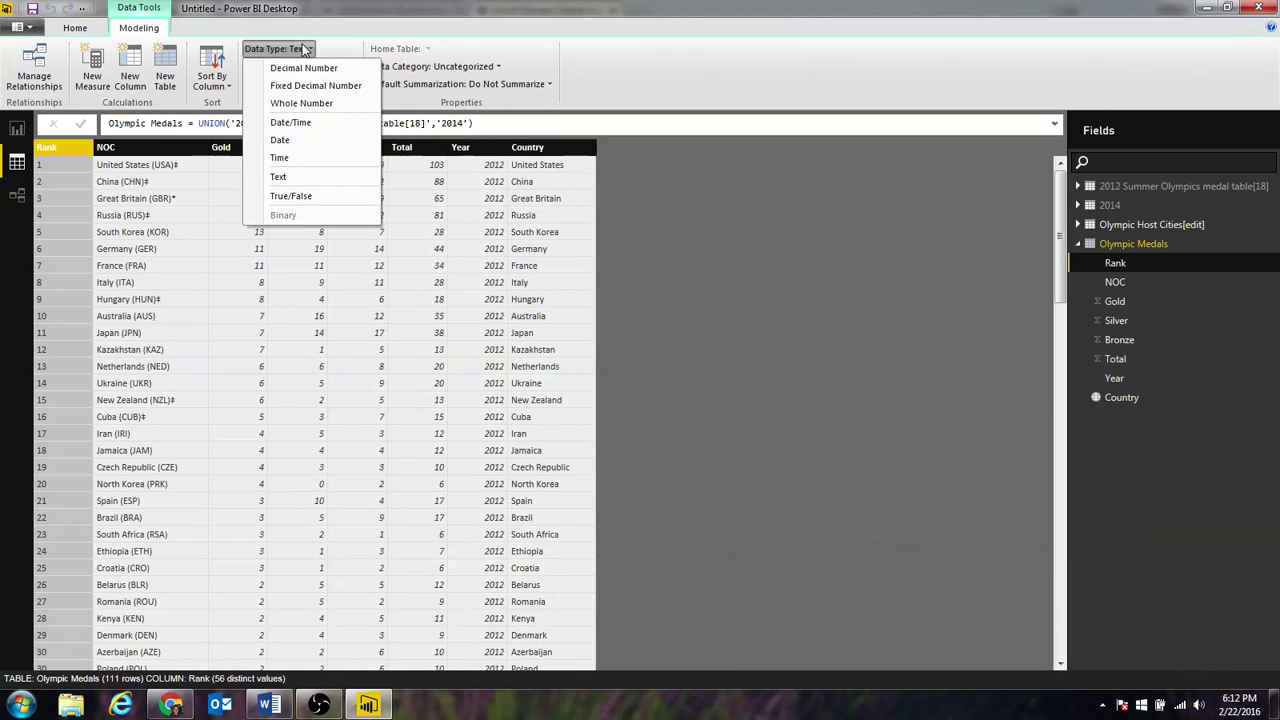
click(309, 107)
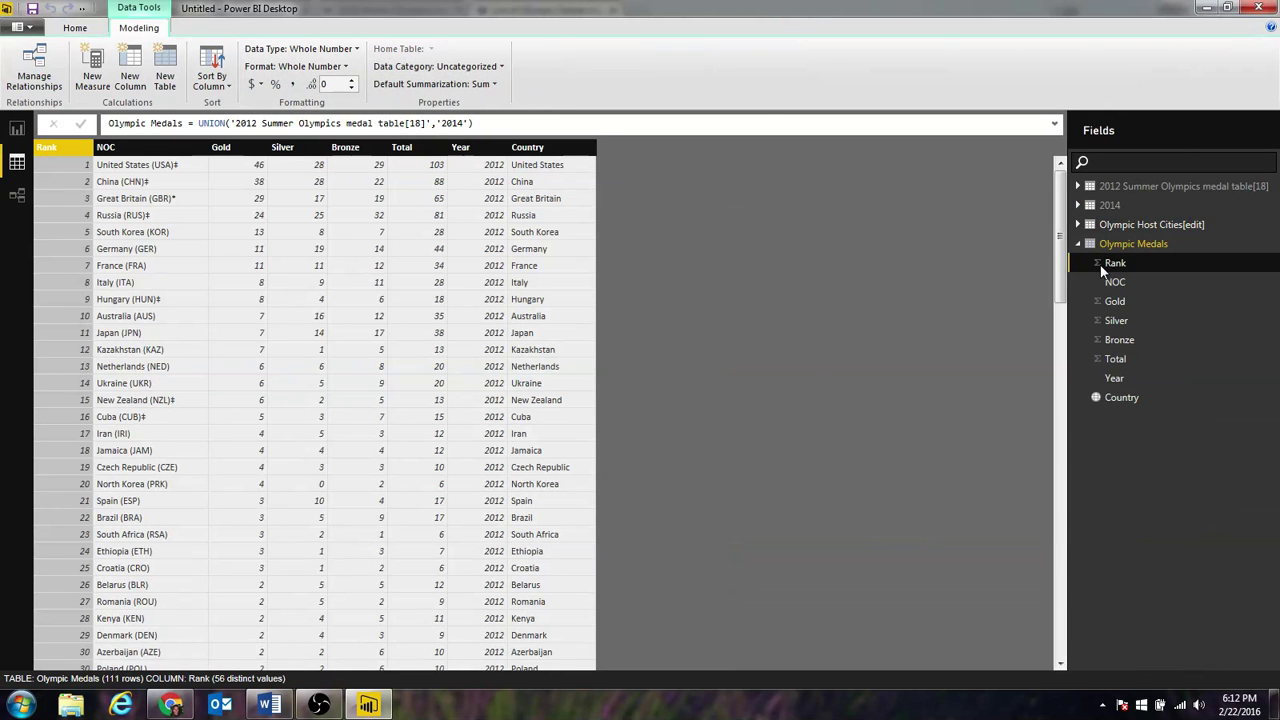
- Create a measure in Olympic Medals with the formula Avg = average('Olympic Medals'[Rank])
click(93, 68)
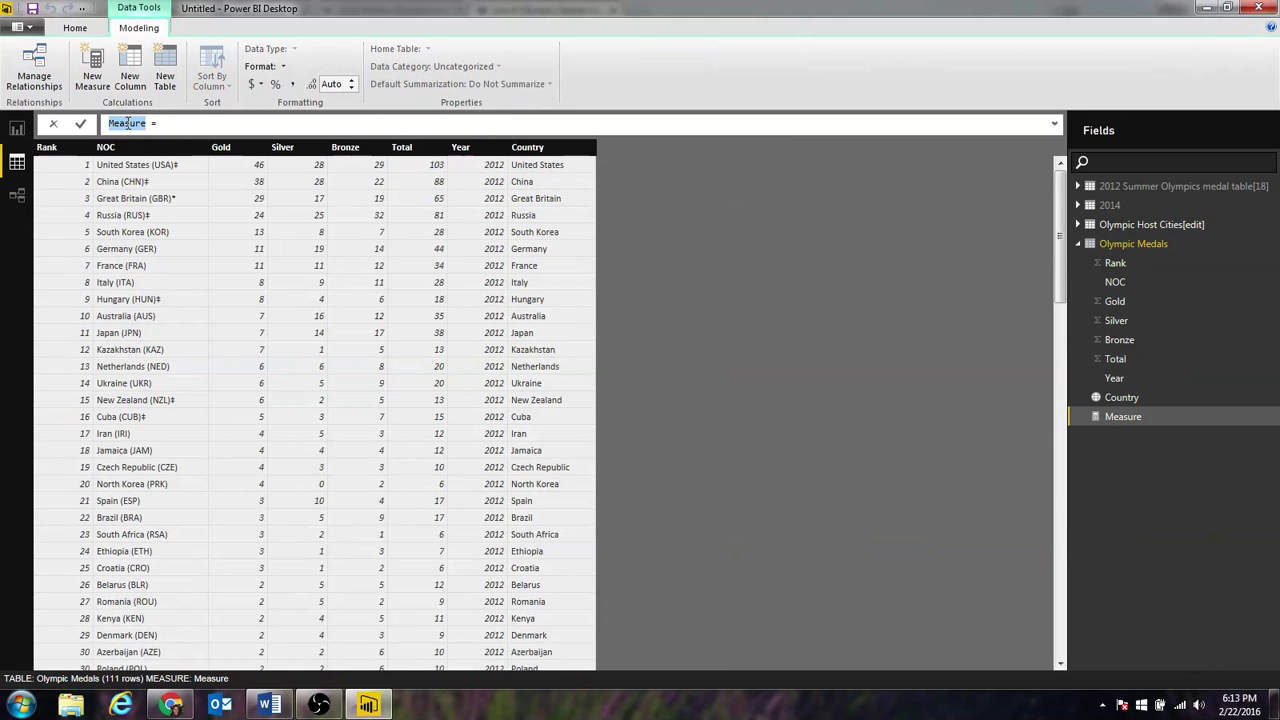
text(A)
text(ran)
text(k)
key(BackSpace)
key(BackSpace)
key(BackSpace)
key(BackSpace)
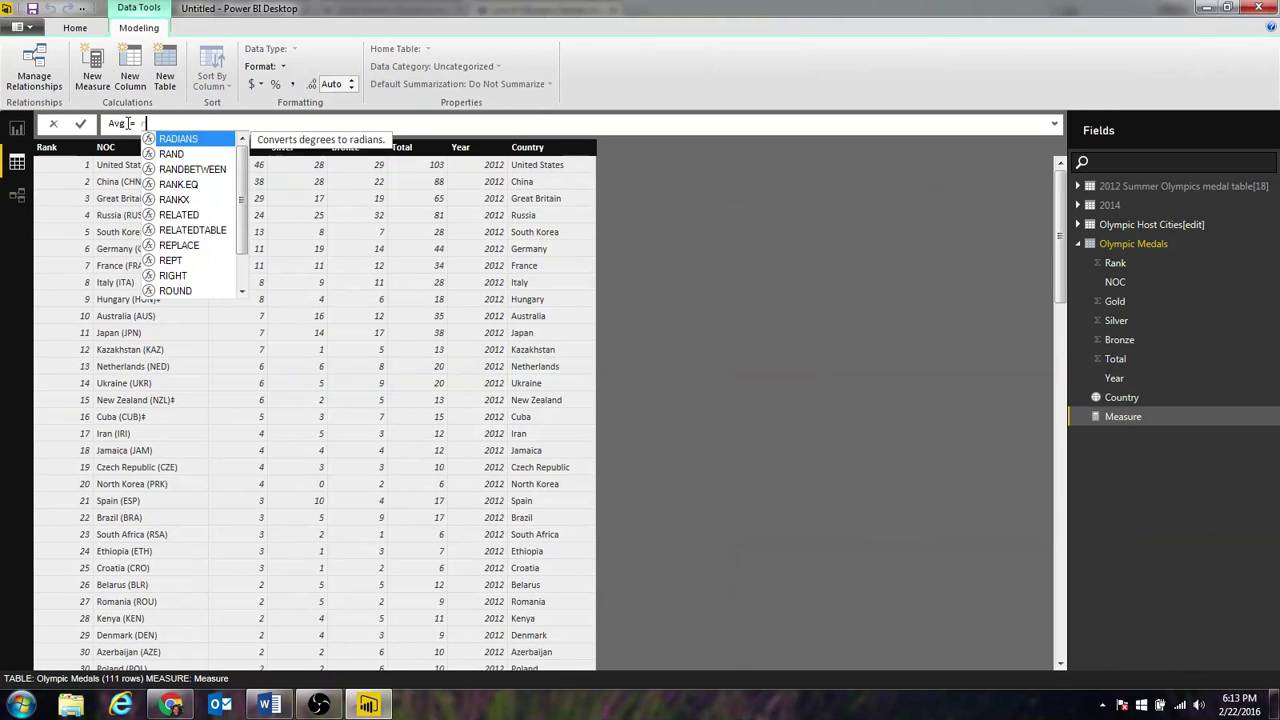
text(average()
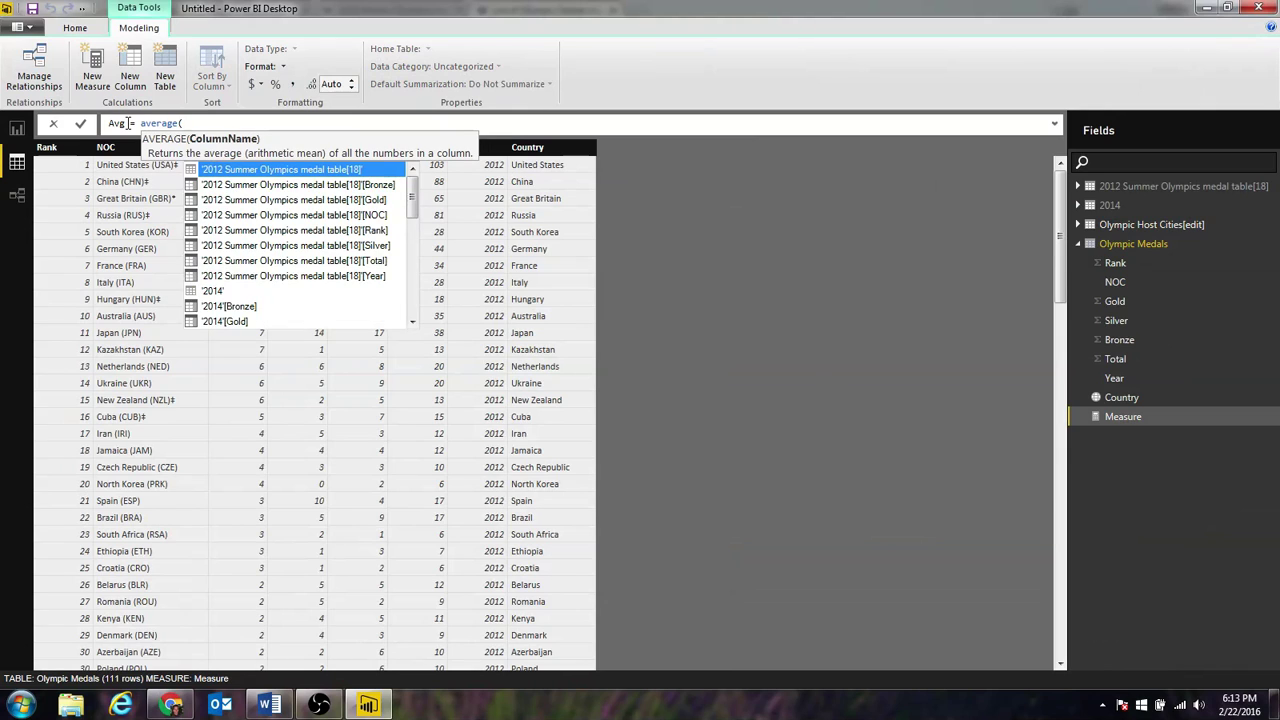
text(rank)
key(Down)
key(Down)
key(Tab)
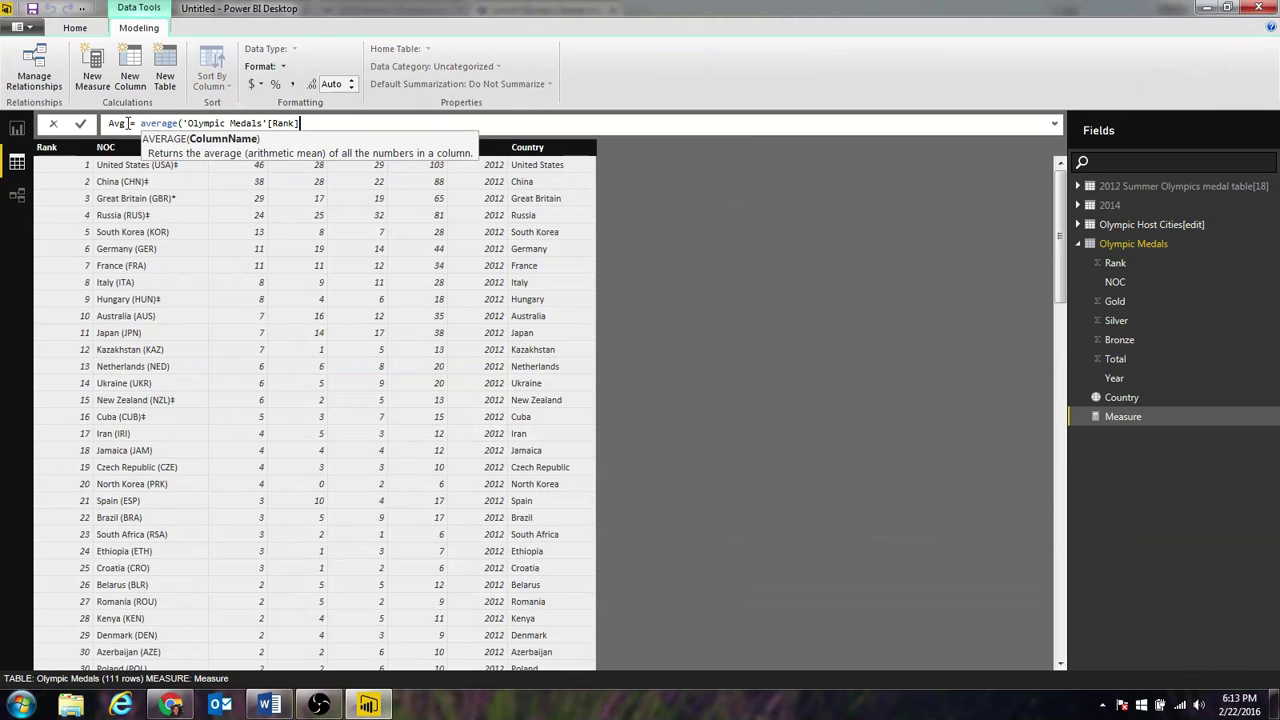
text())
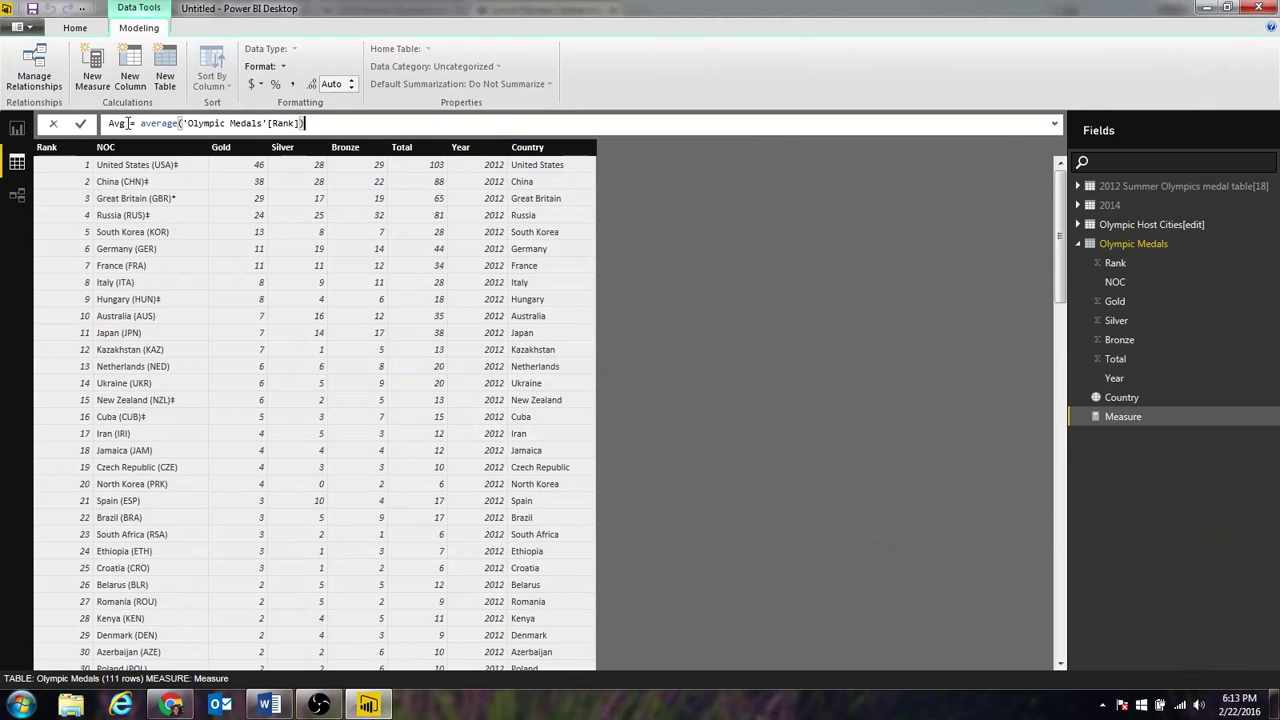
key(Return)
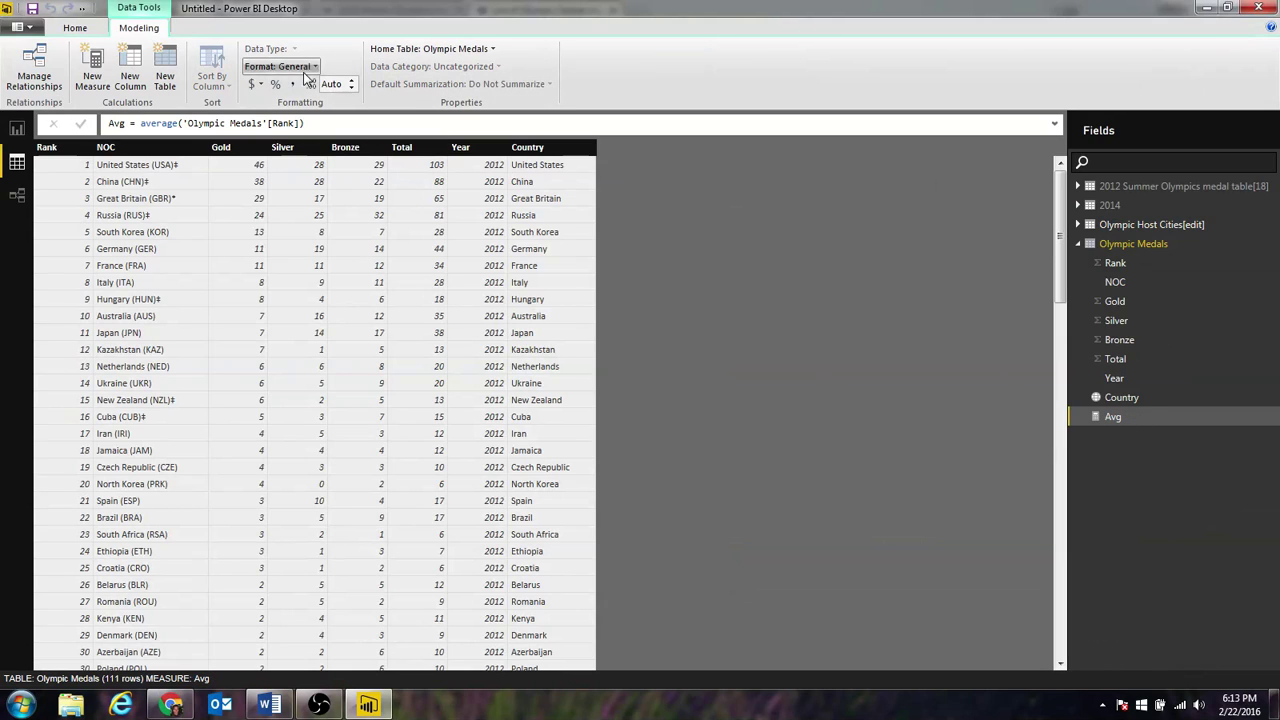
- Format the Avg measure as a decimal number with a thousands separator and 2 decimal places
click(352, 87)
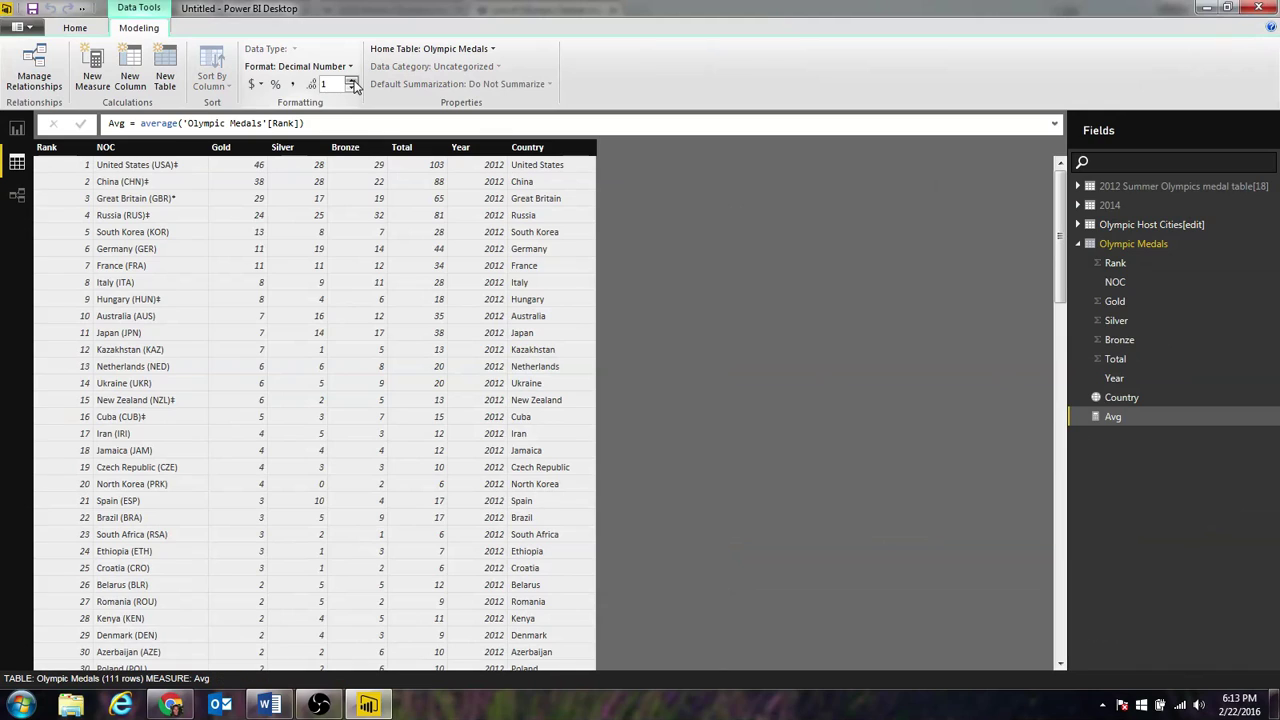
click(352, 88)
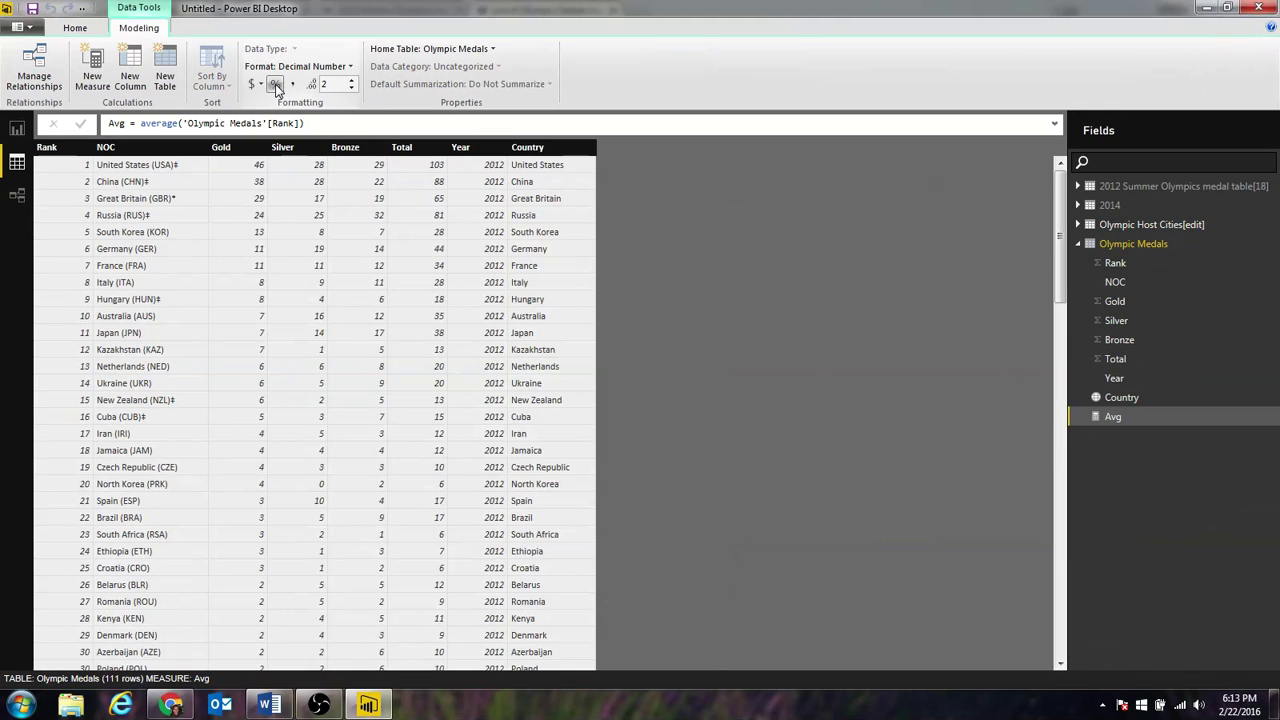
key(ctrl+z)
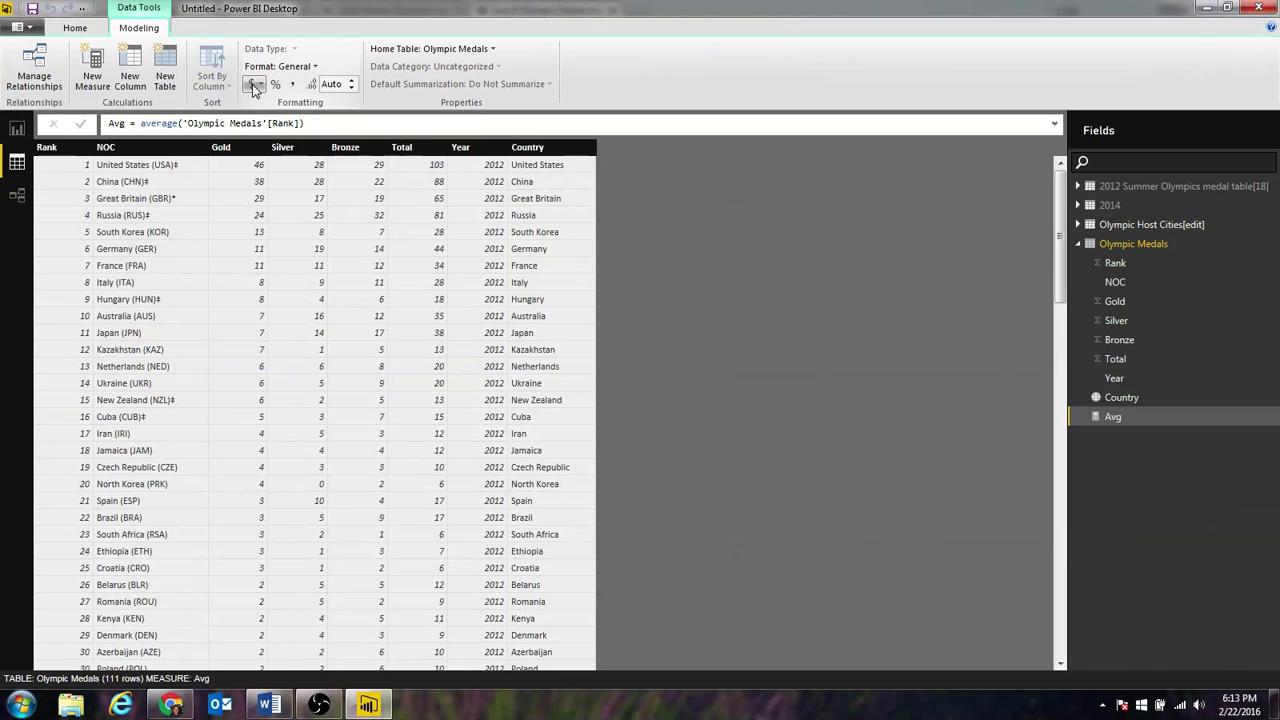
click(292, 84)
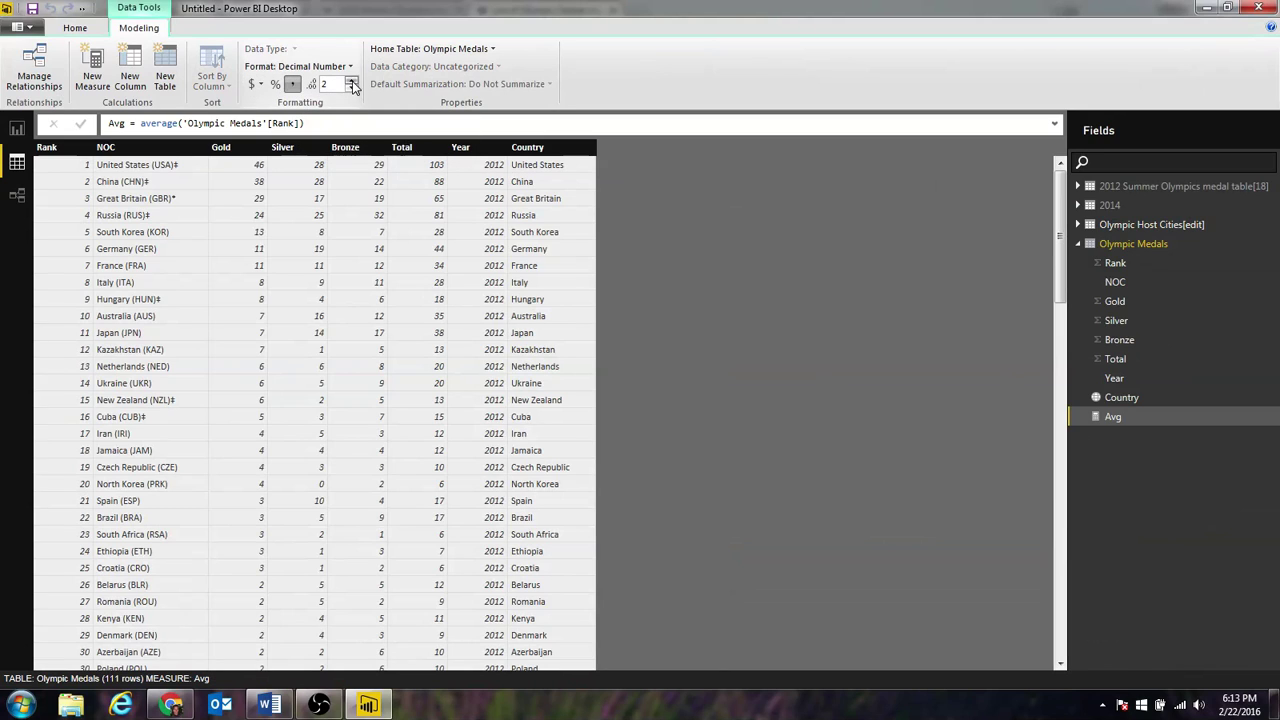
- Build a map of Avg by Country from Olympic Medals on the report page and widen it to show the whole world
click(17, 130)
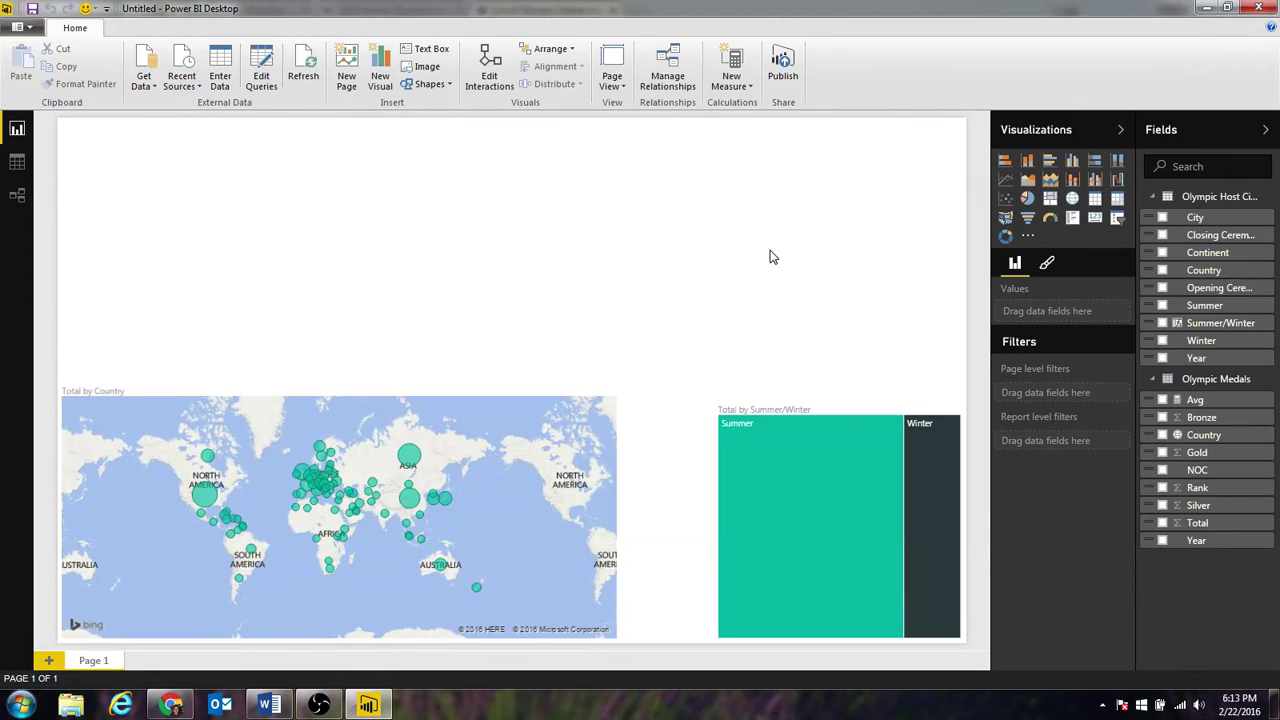
click(1163, 436)
click(1163, 399)
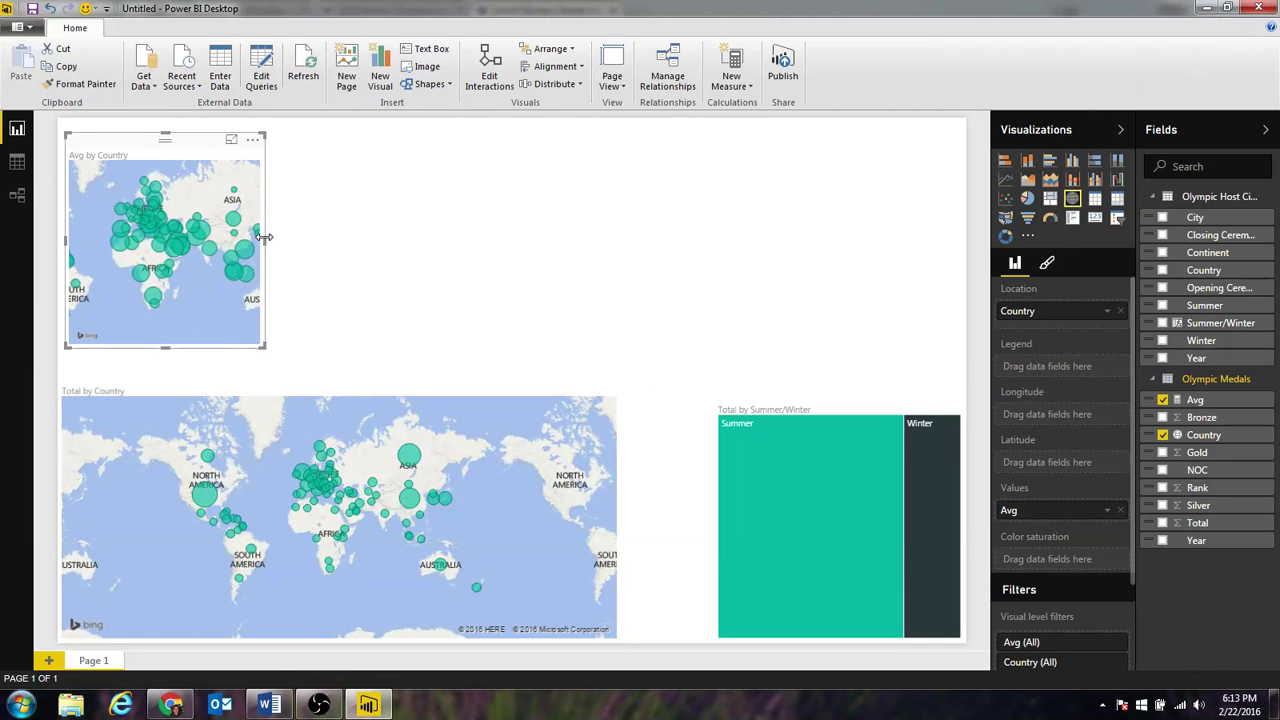
drag(265, 241, 676, 241)
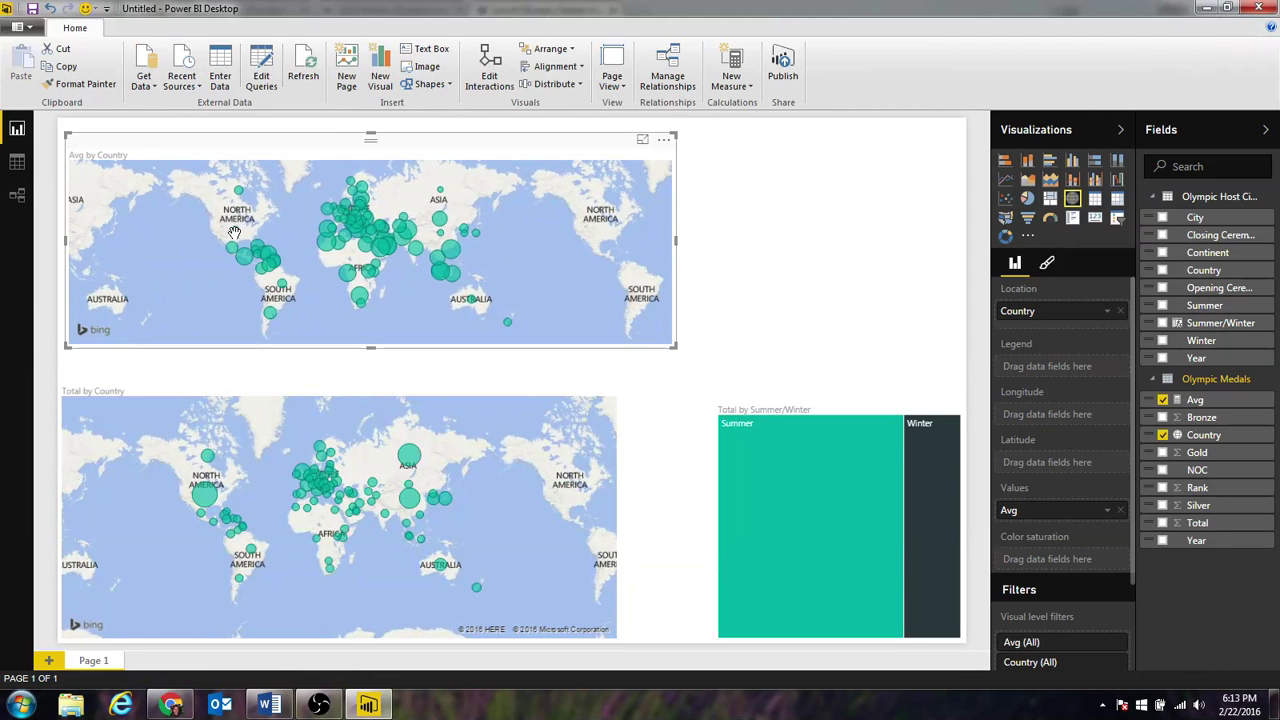
mouse_move(236, 234)
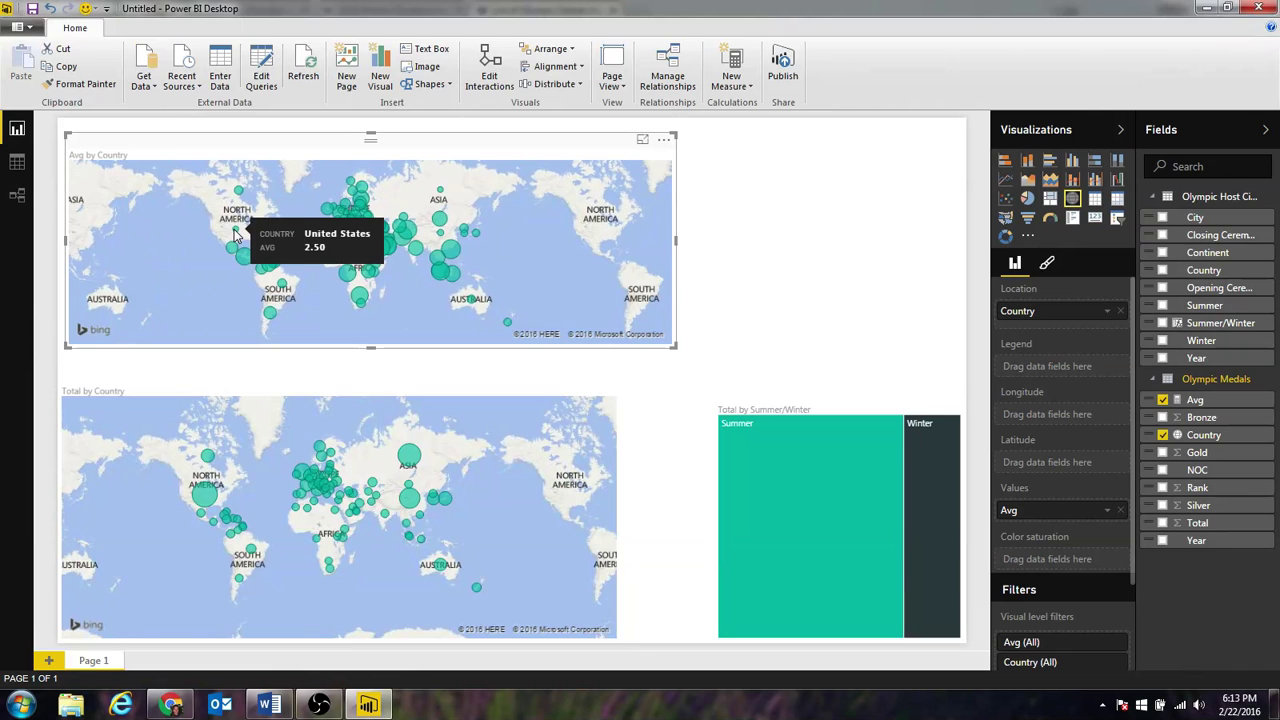
- Filter the page to Summer with the treemap and convert the Avg by Country map to a filled map
click(845, 510)
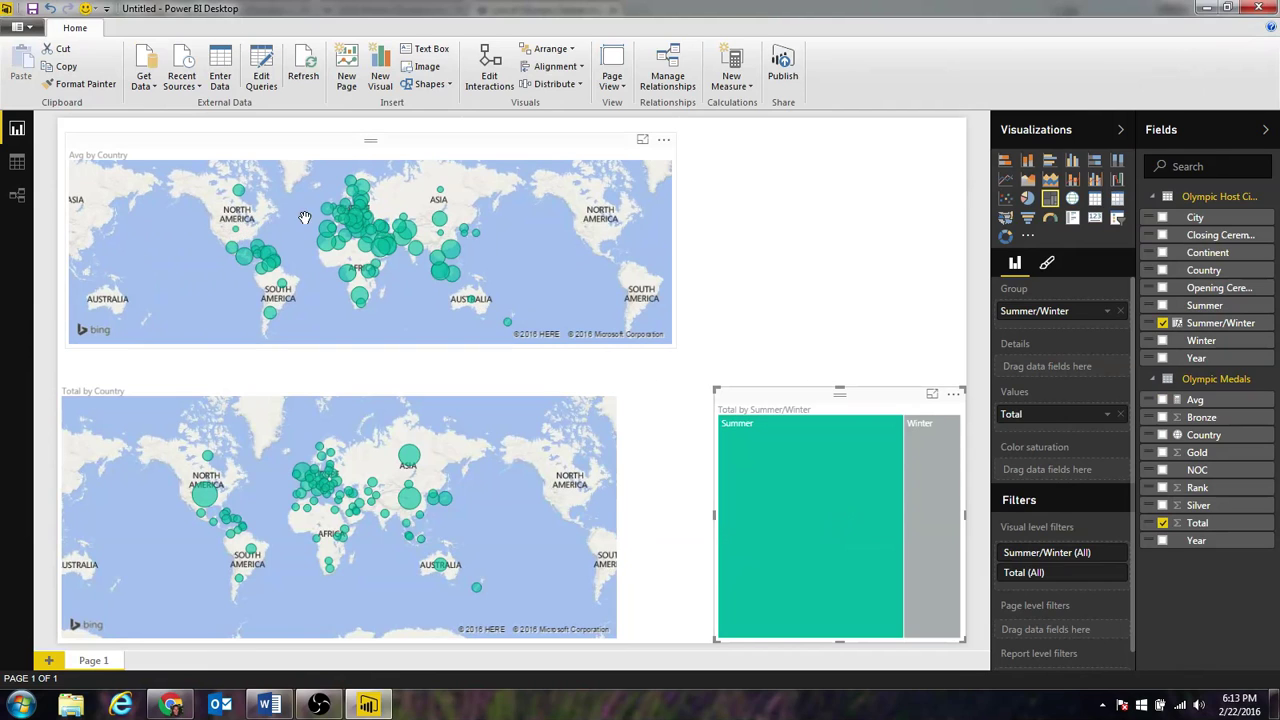
click(373, 147)
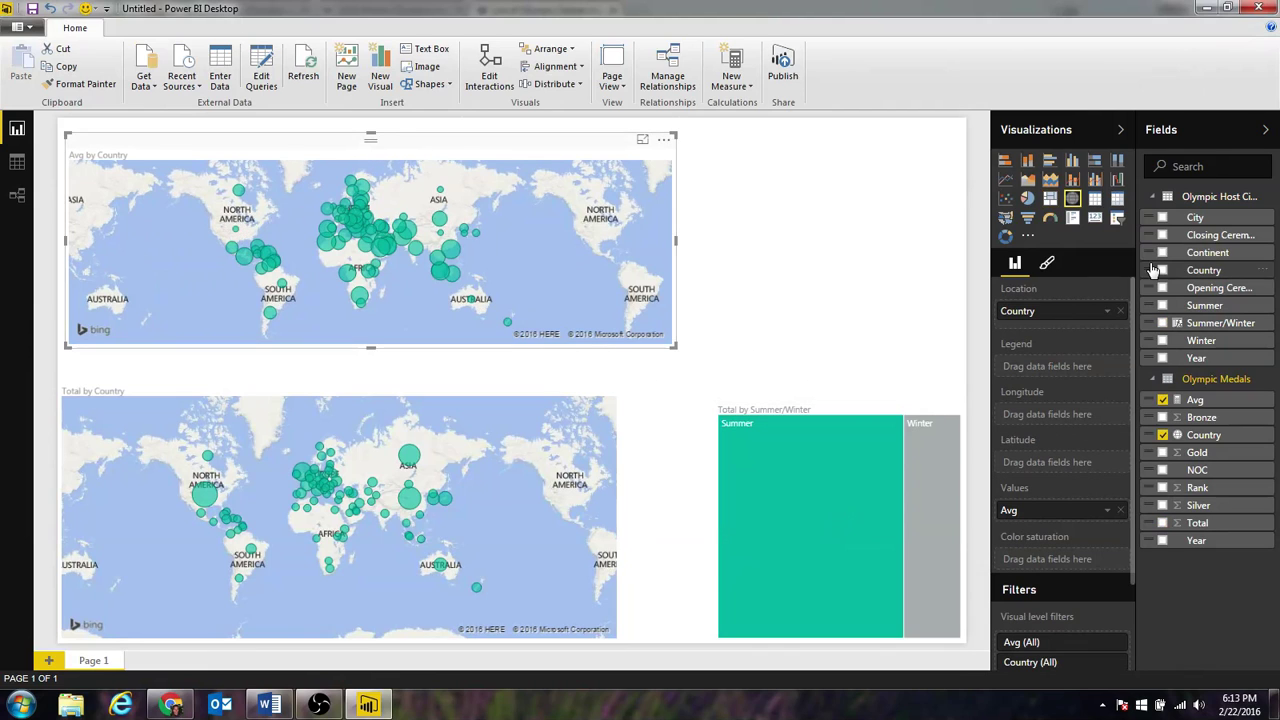
click(1007, 221)
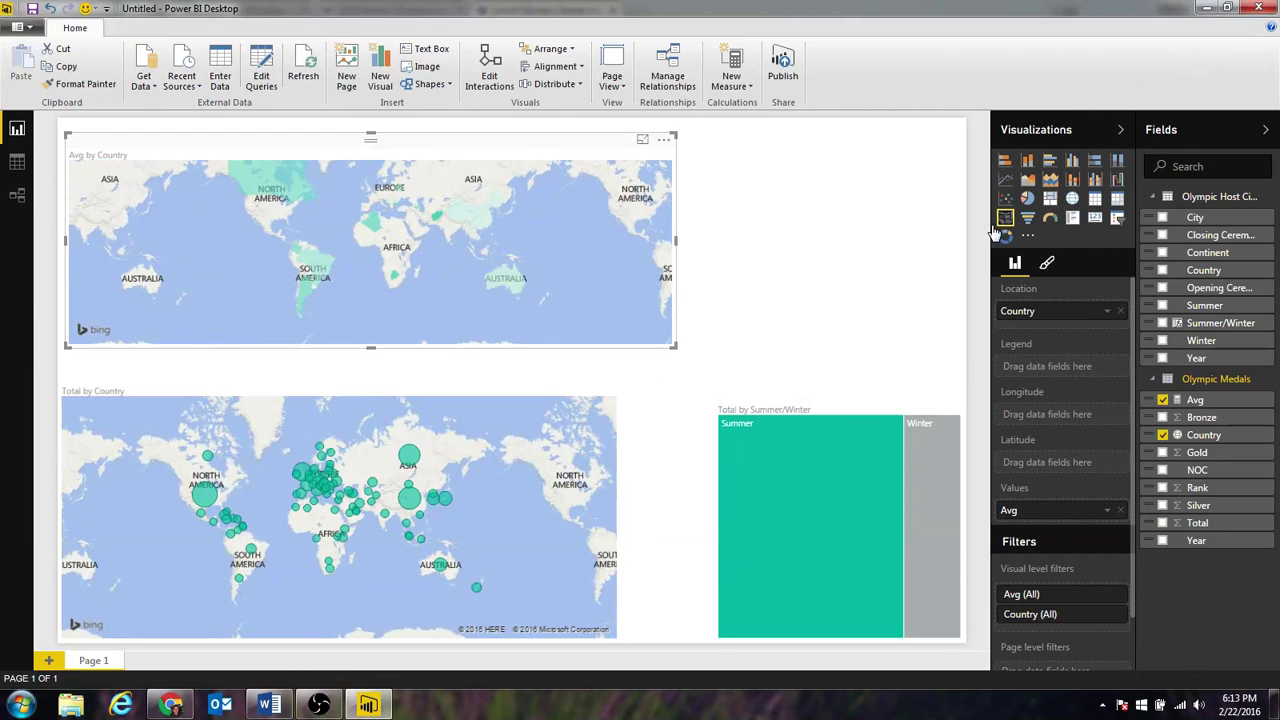
- Set the filled map's data colors to black for the minimum and white for the maximum
click(1046, 262)
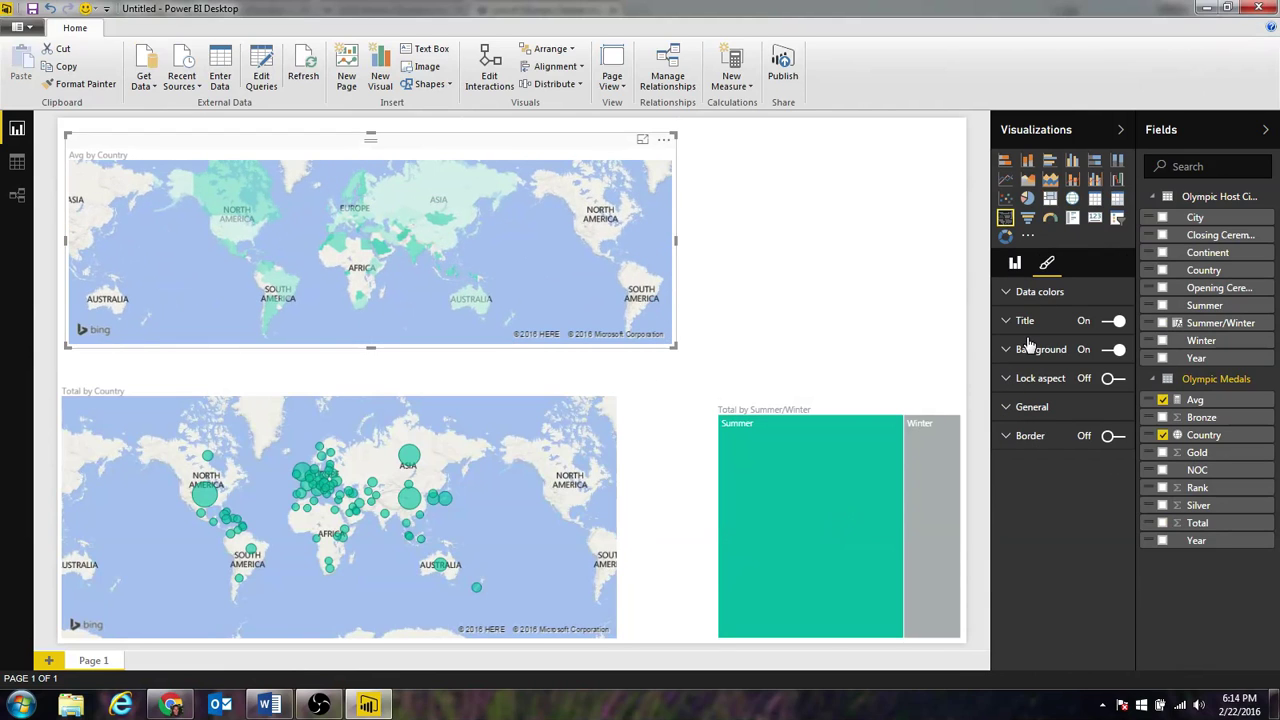
click(1010, 298)
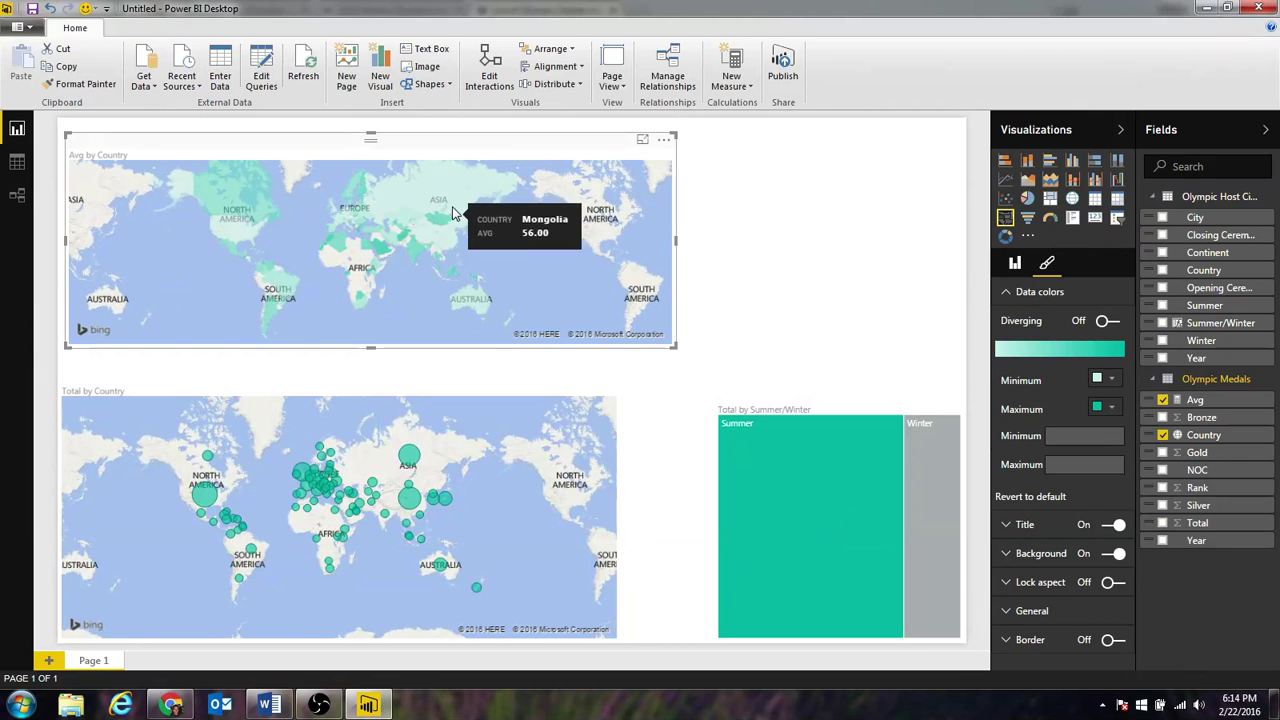
mouse_move(465, 195)
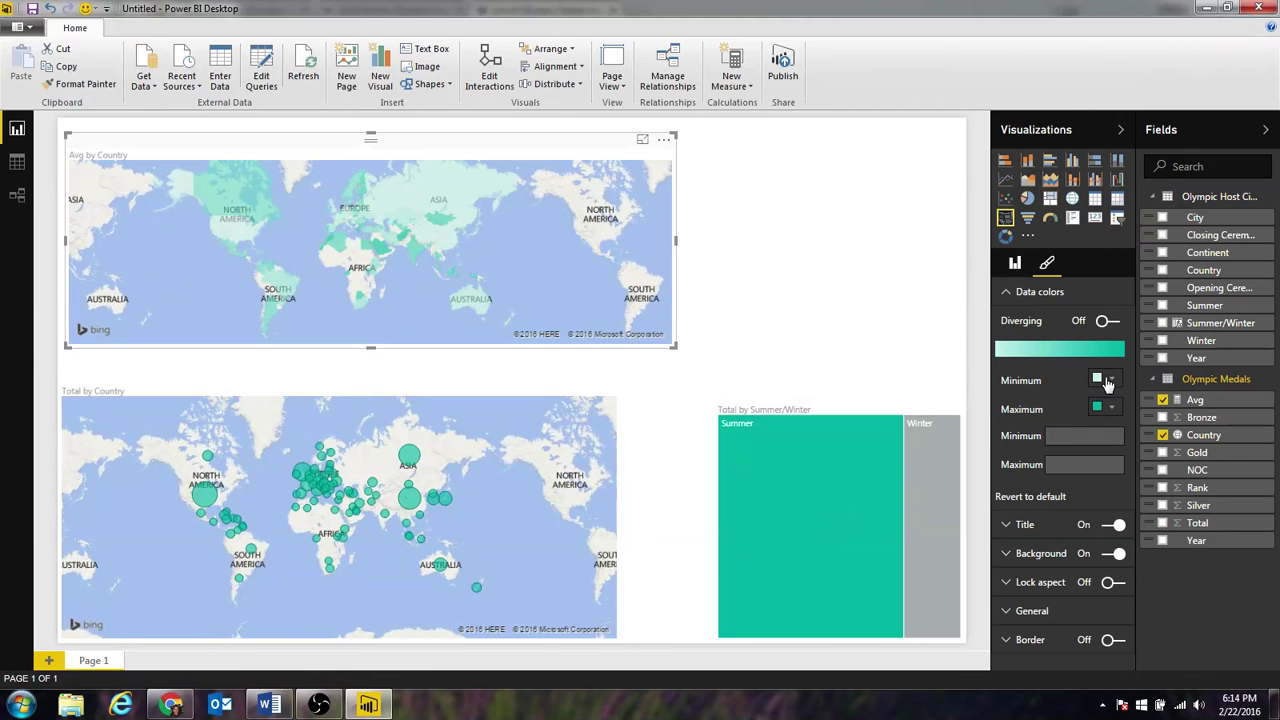
click(1107, 385)
click(1013, 424)
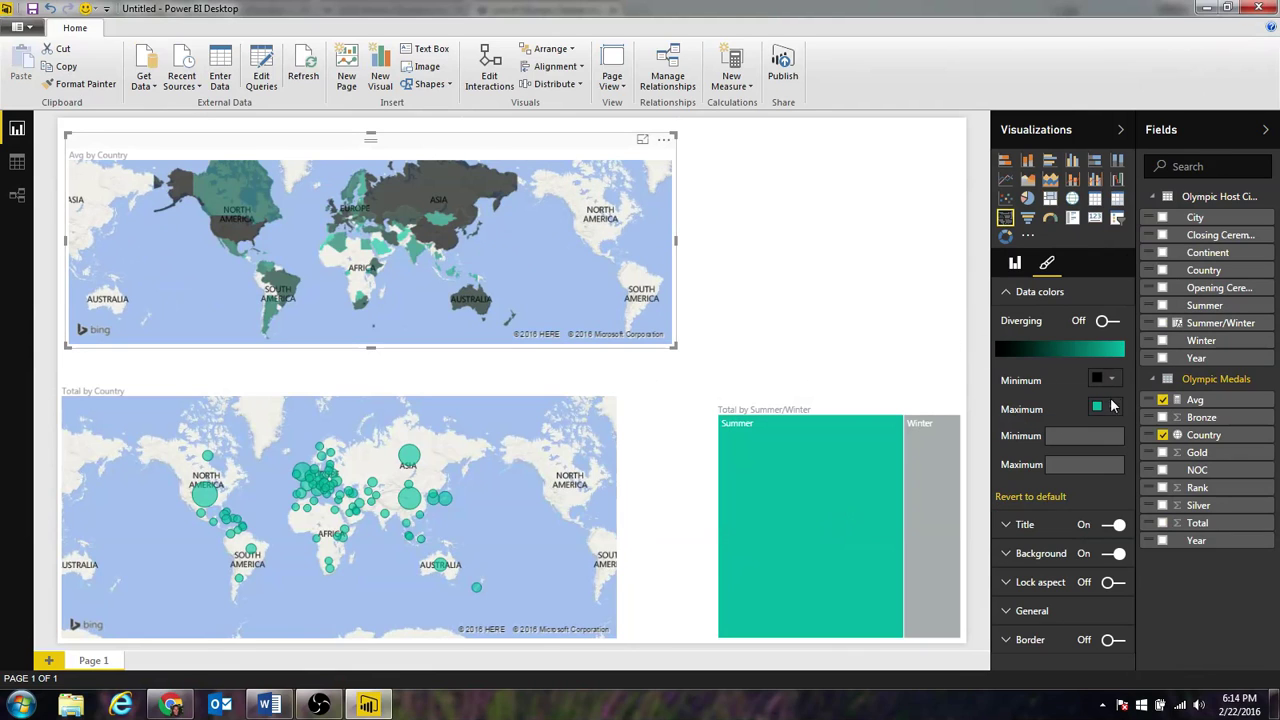
click(1112, 405)
click(996, 450)
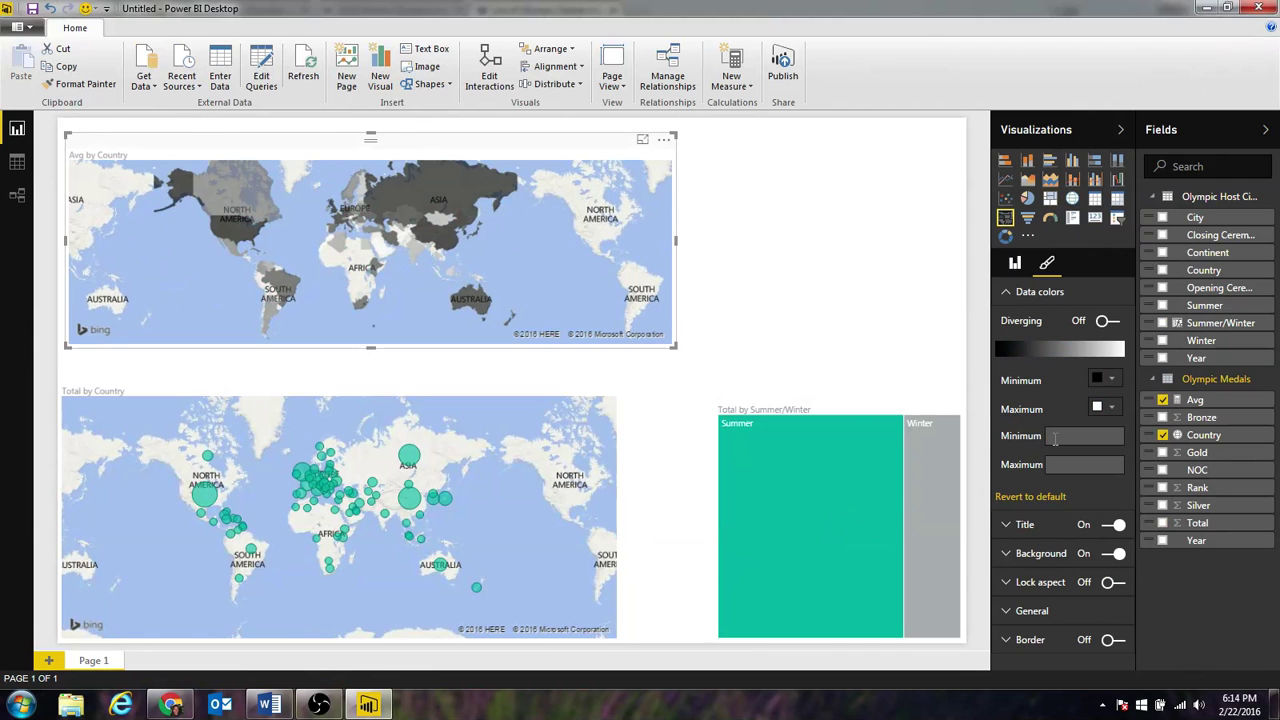
- Cross-filter the page by the United States on the filled map, check its average rank, and reapply the treemap's Summer filter
click(230, 225)
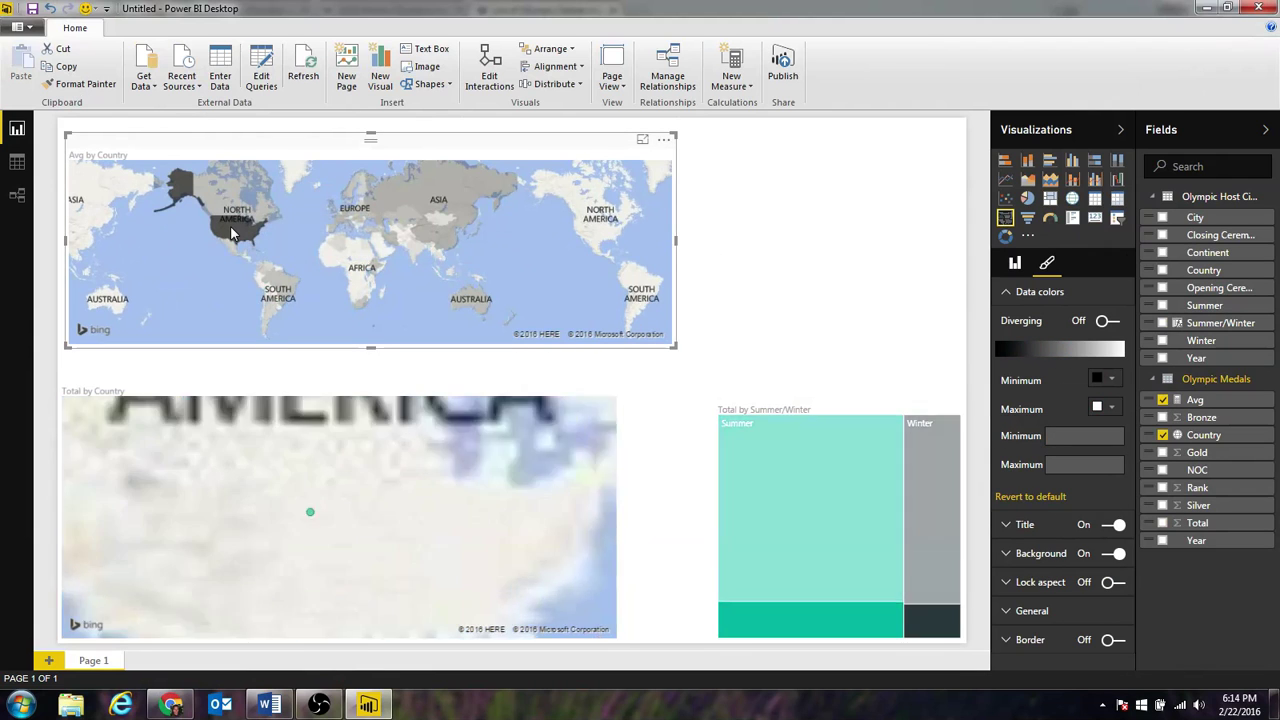
mouse_move(236, 228)
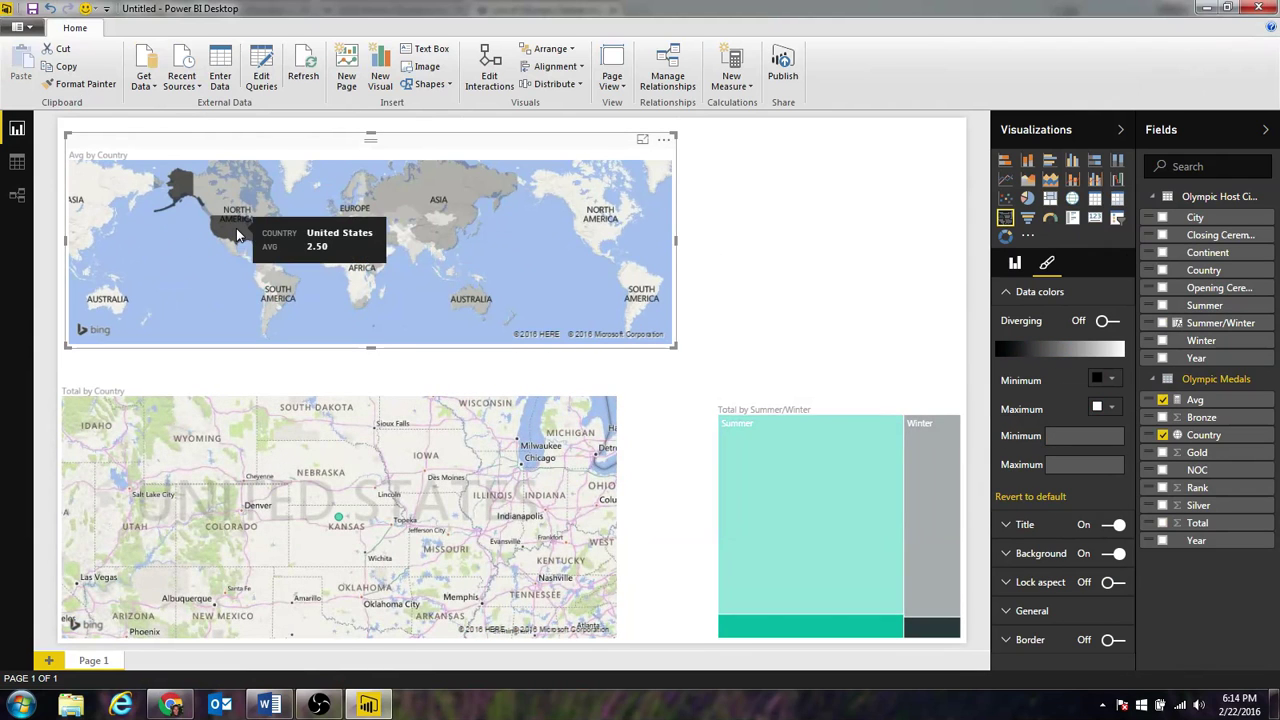
click(830, 507)
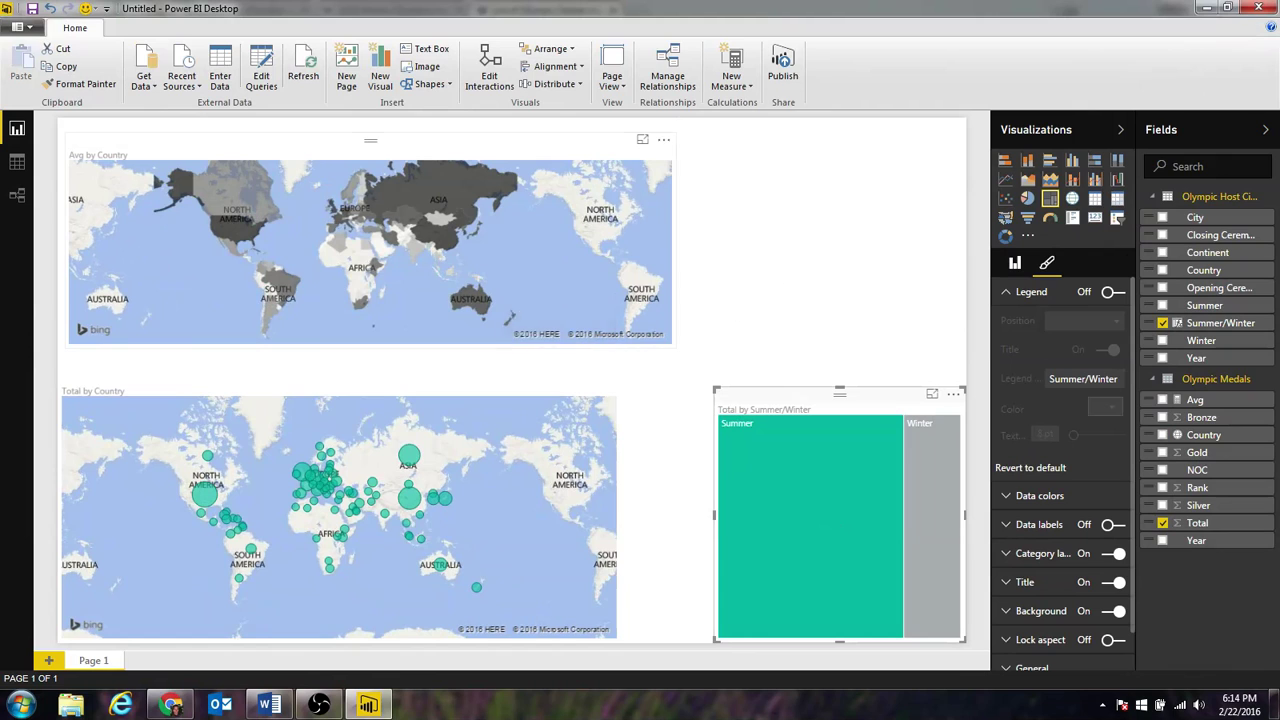
click(735, 290)
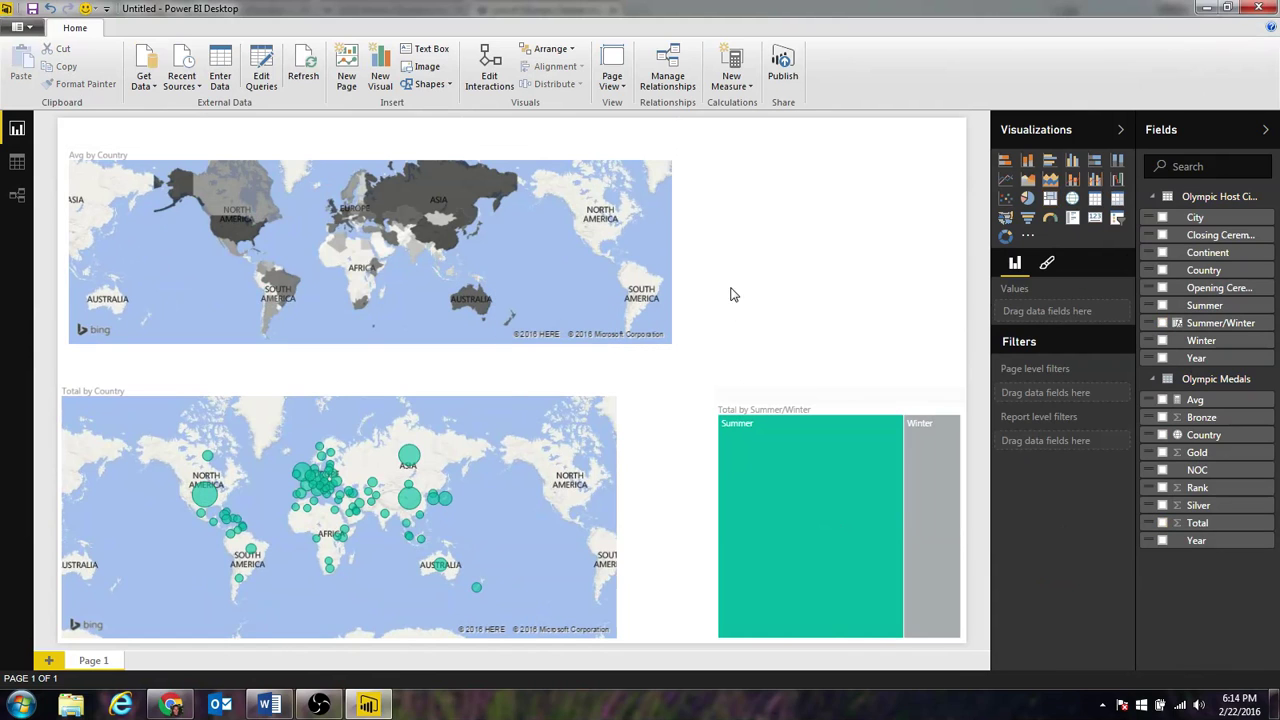
- Move the Avg by Country filled map to the report page's upper-left corner and make it narrower
drag(340, 160, 333, 146)
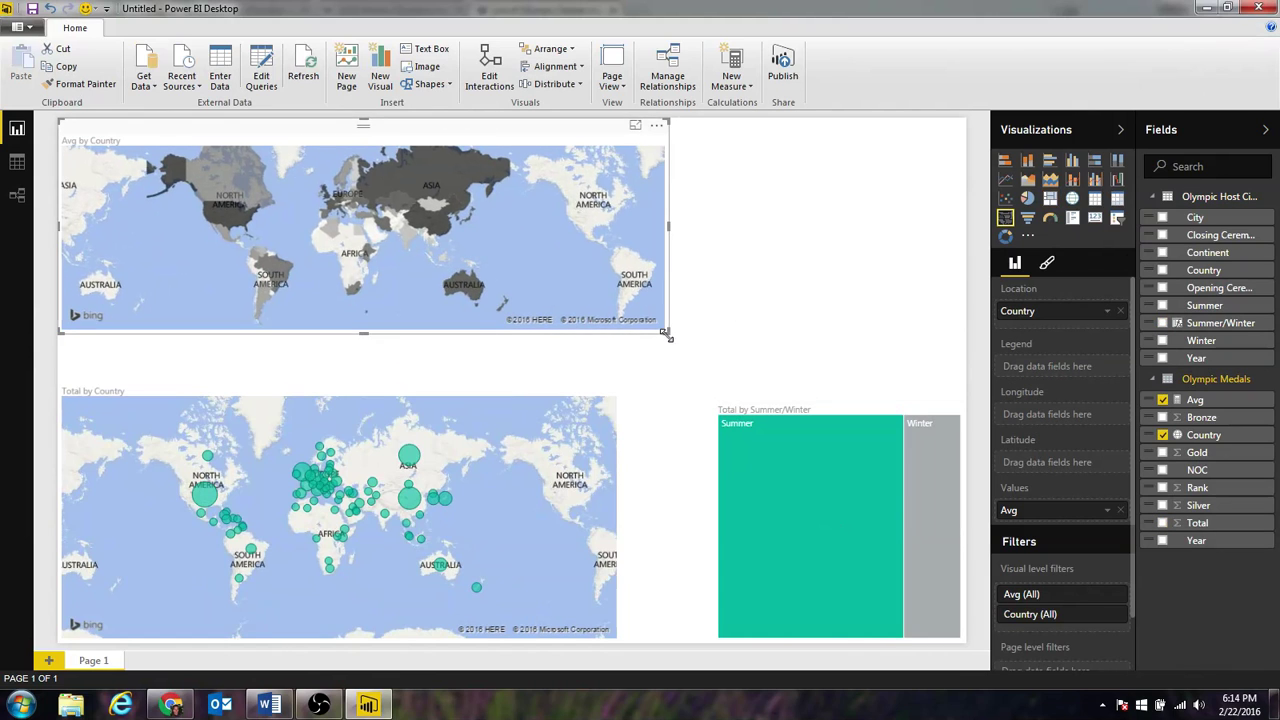
drag(670, 333, 592, 330)
click(729, 331)
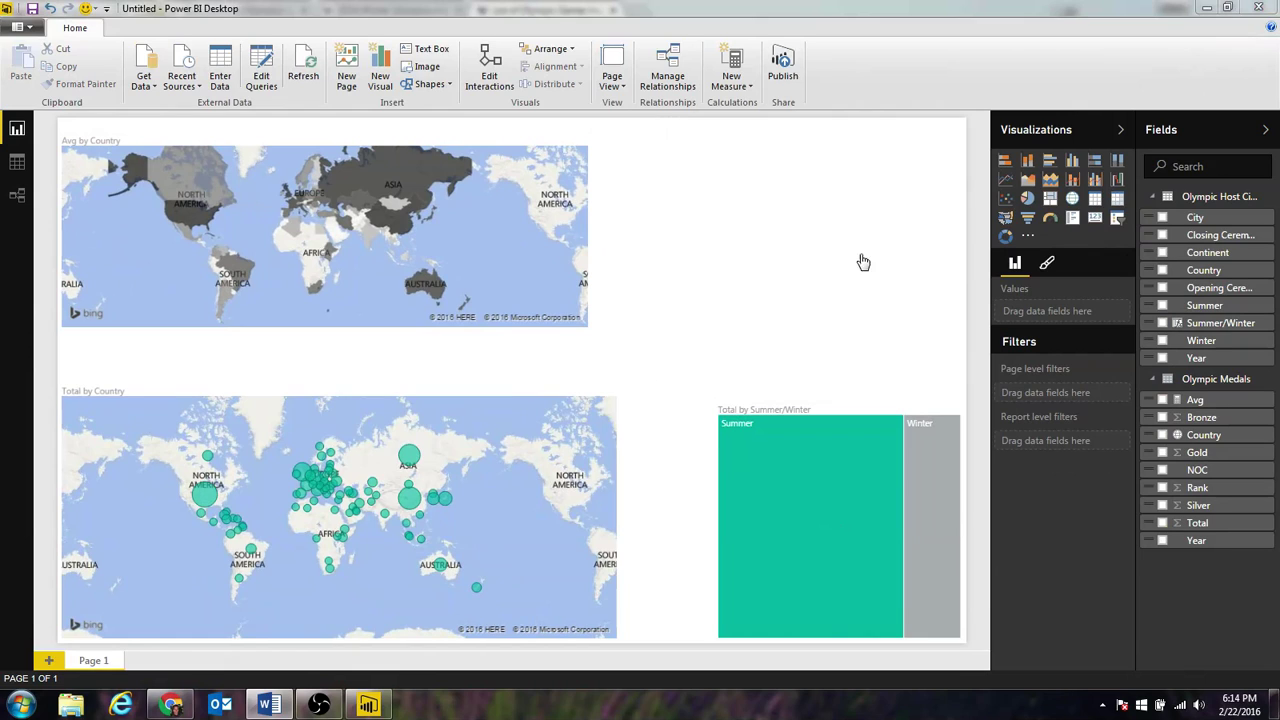
- Add a table of Country, Bronze, Silver, Gold and Total from Olympic Medals, widened slightly and sorted by descending Total
click(1095, 198)
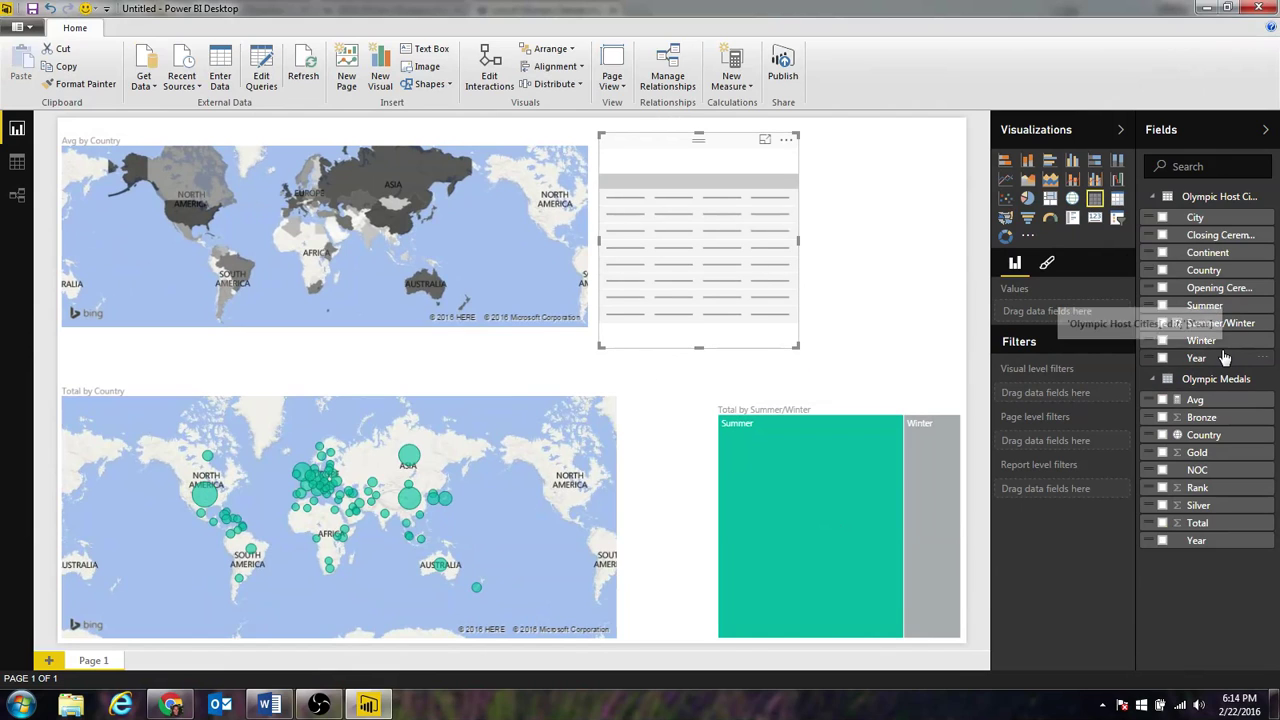
click(1162, 436)
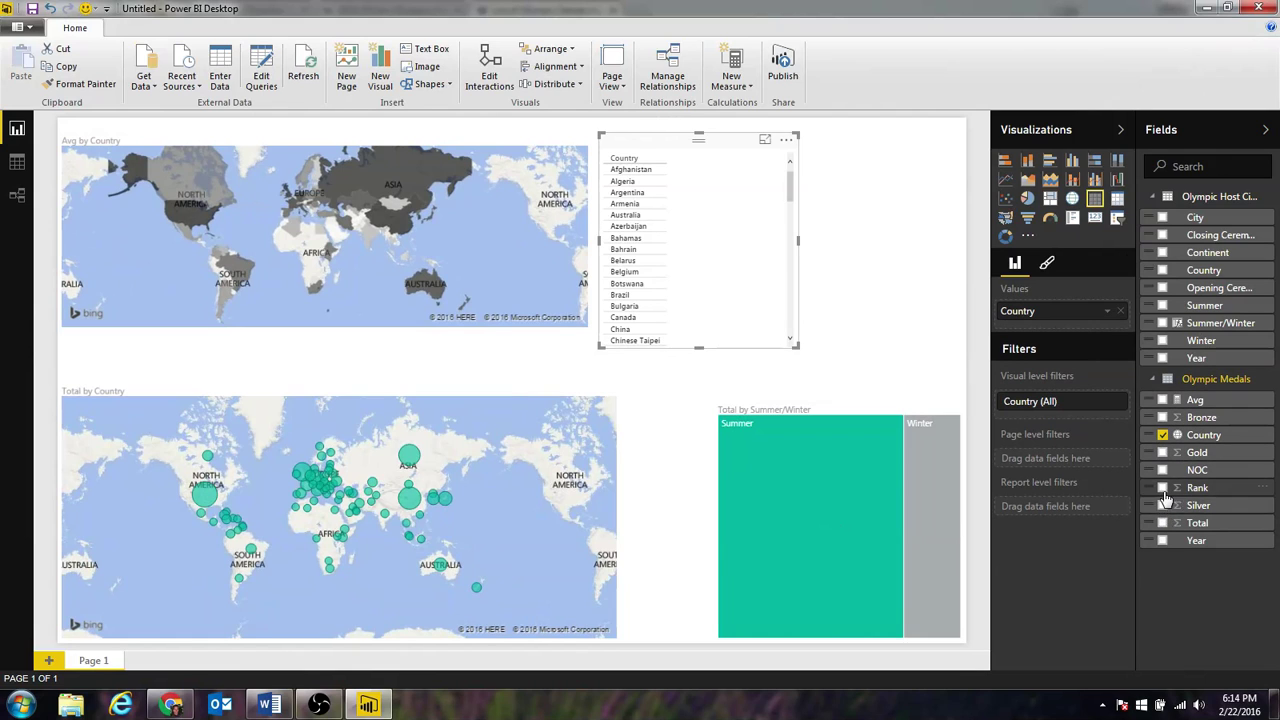
click(1162, 417)
click(1162, 505)
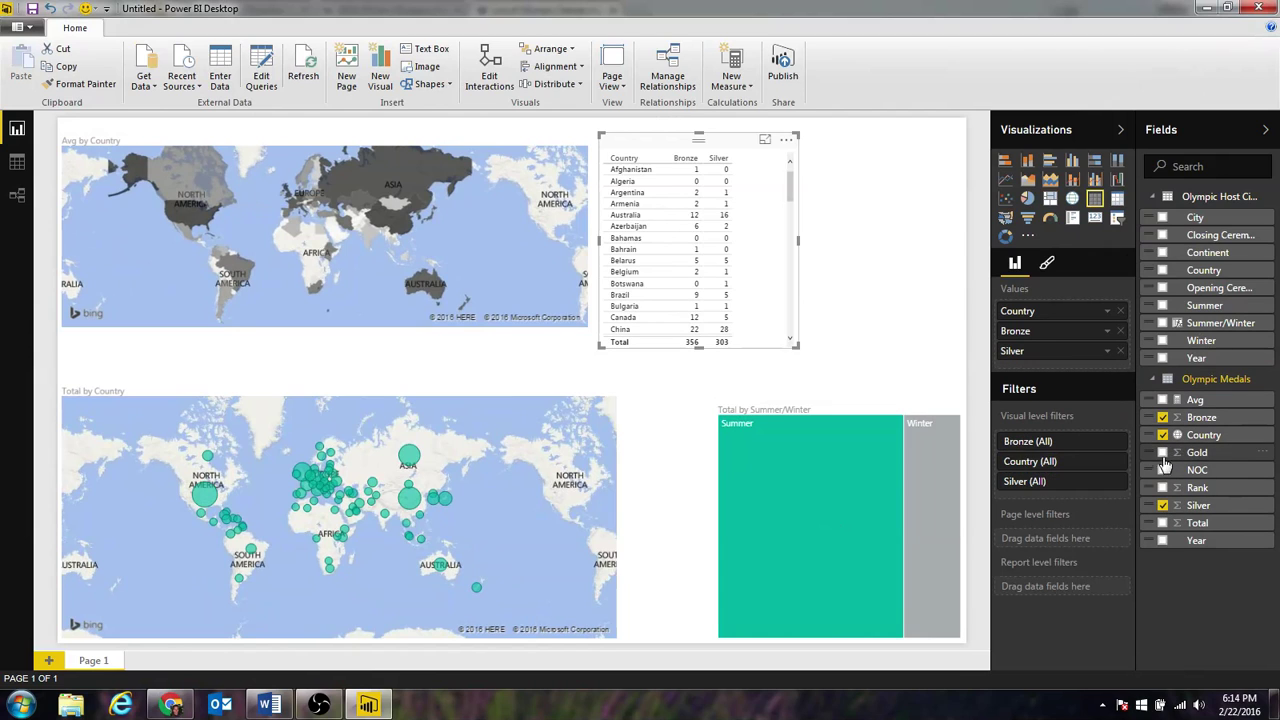
click(1162, 452)
click(1162, 523)
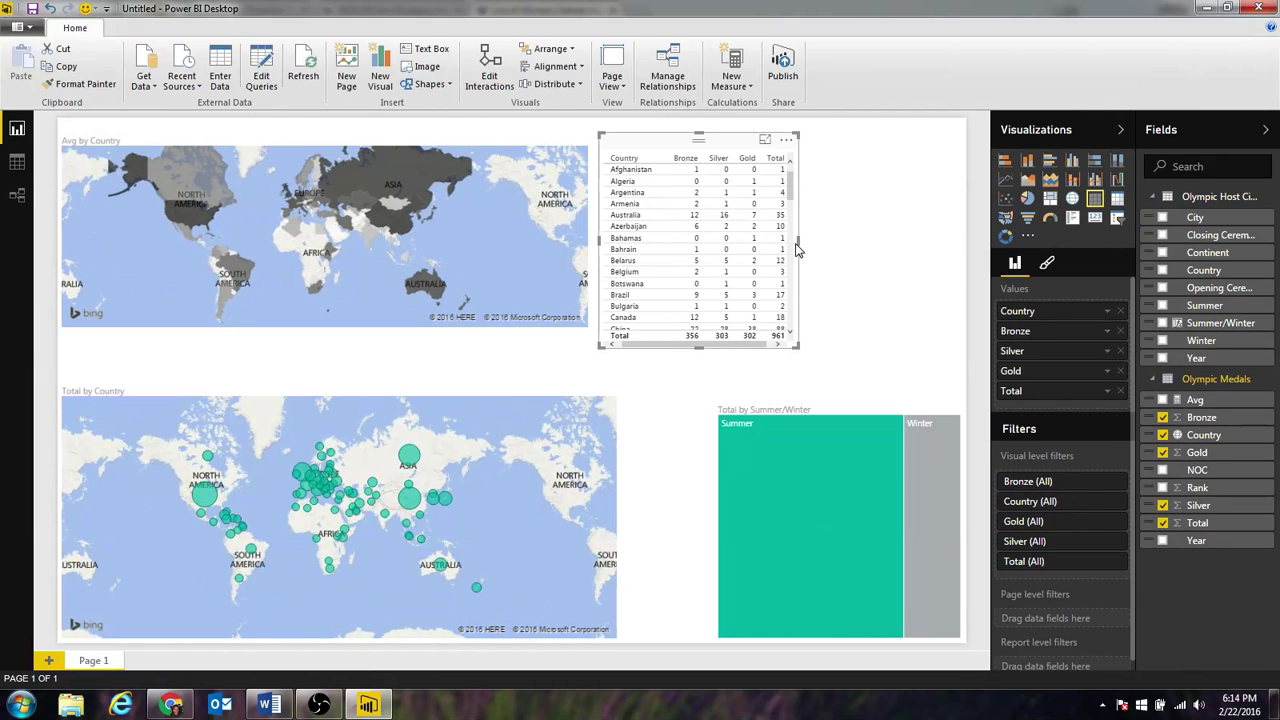
drag(798, 242, 829, 242)
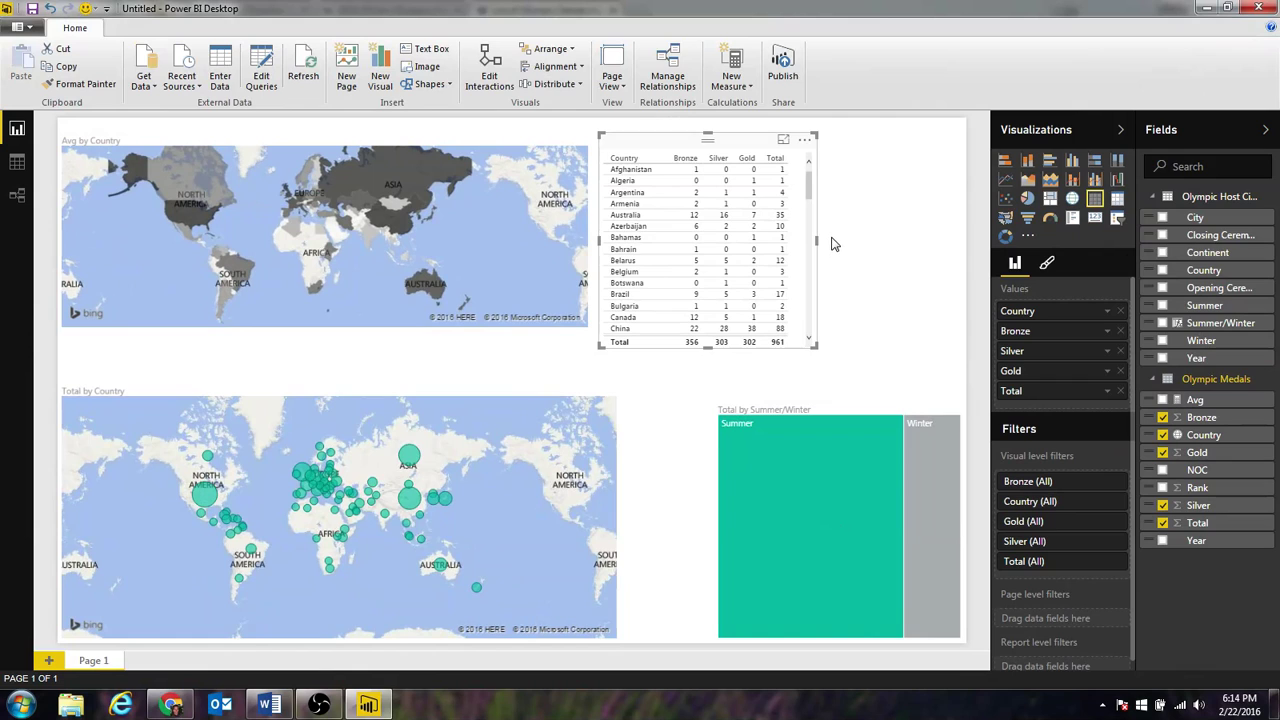
click(772, 158)
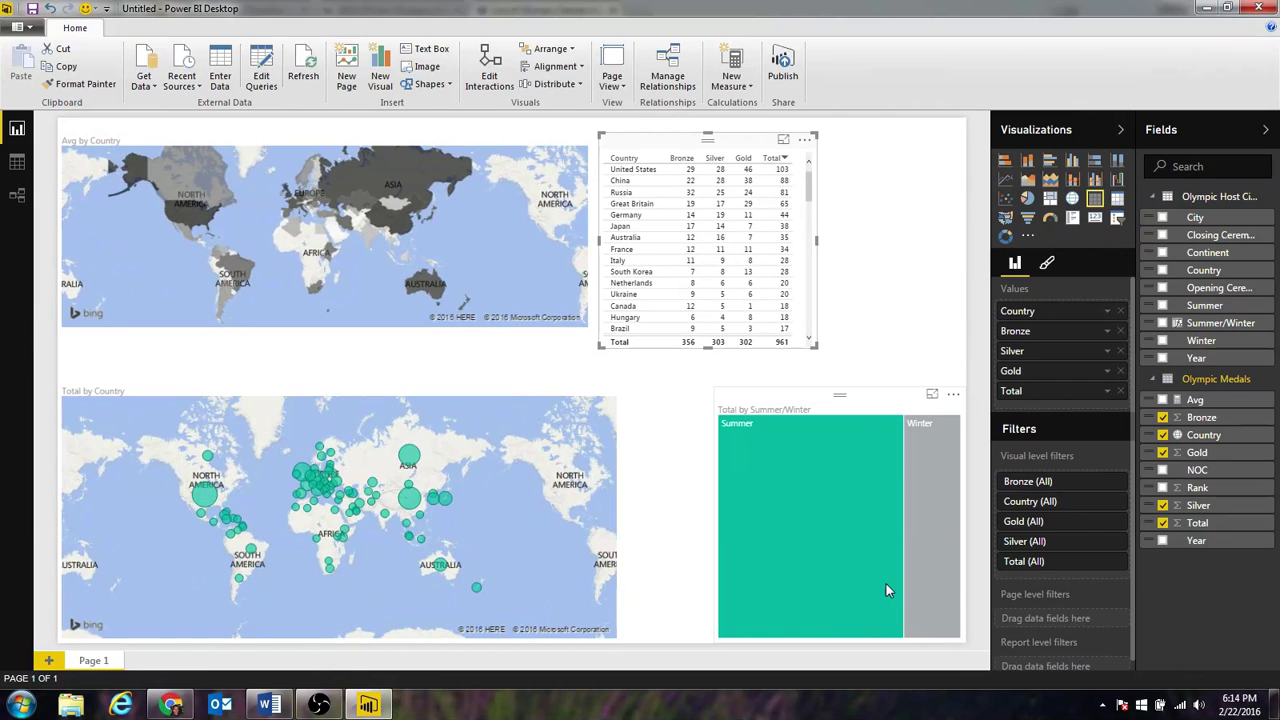
- Clear the treemap's Summer filter, and briefly filter the page to Winter to check the medal table before clearing that too
click(854, 526)
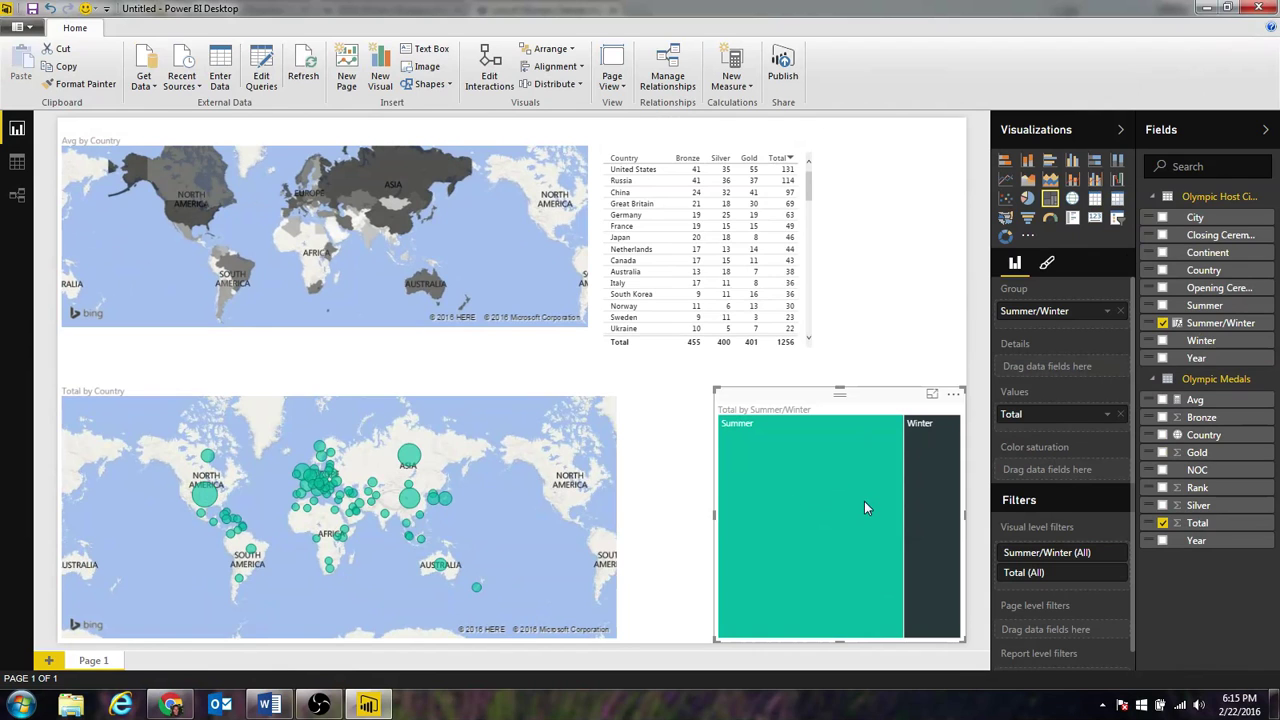
click(936, 484)
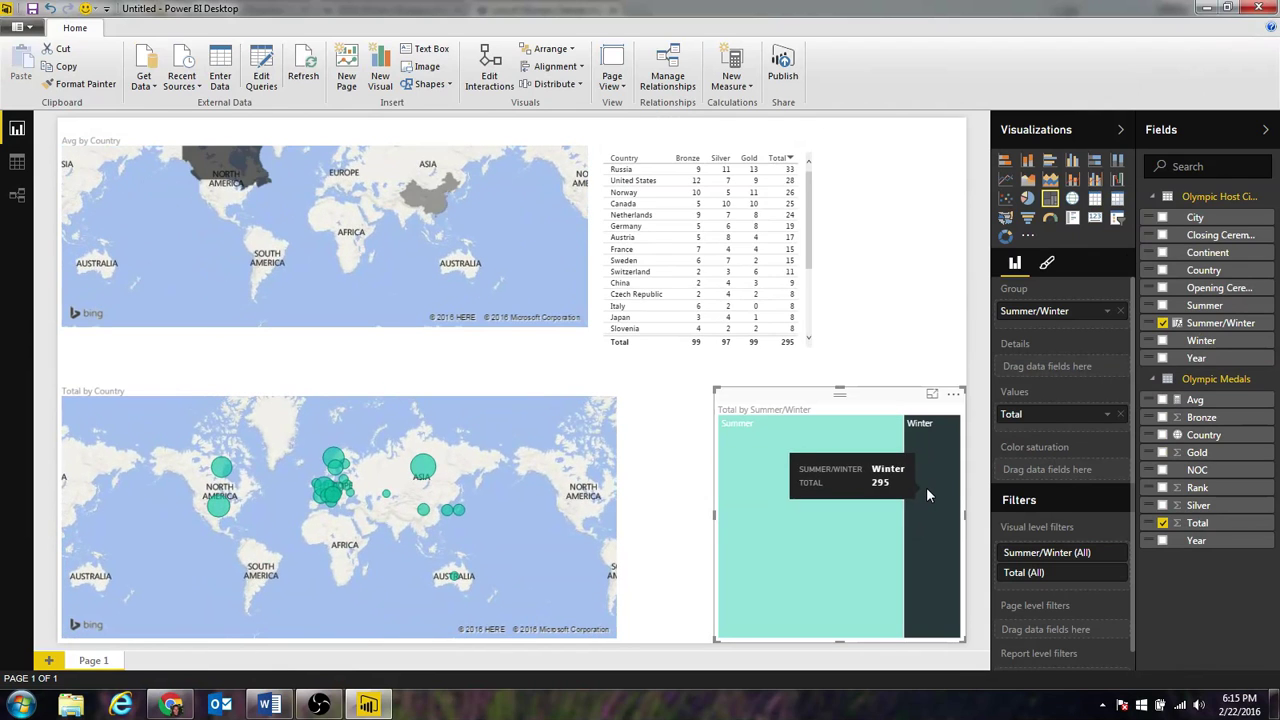
click(926, 487)
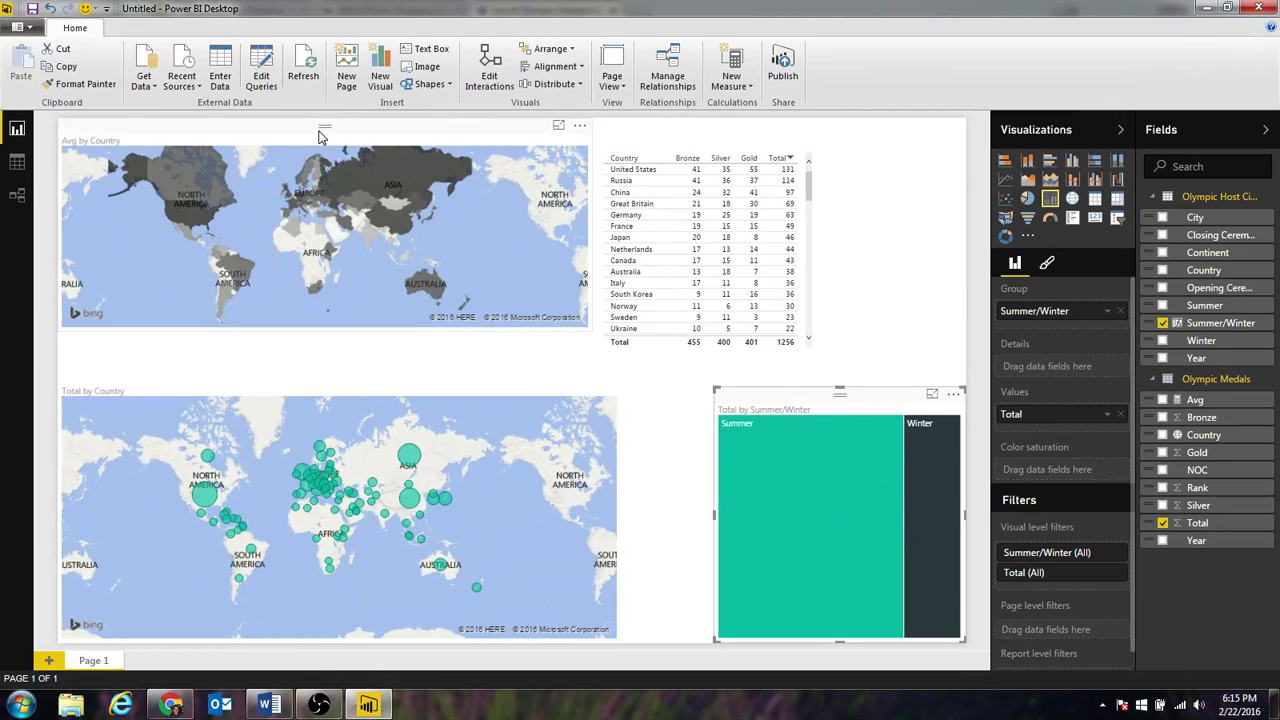
- Move the Avg by Country map down to just above the Total by Country map and narrow the latter
drag(320, 136, 286, 180)
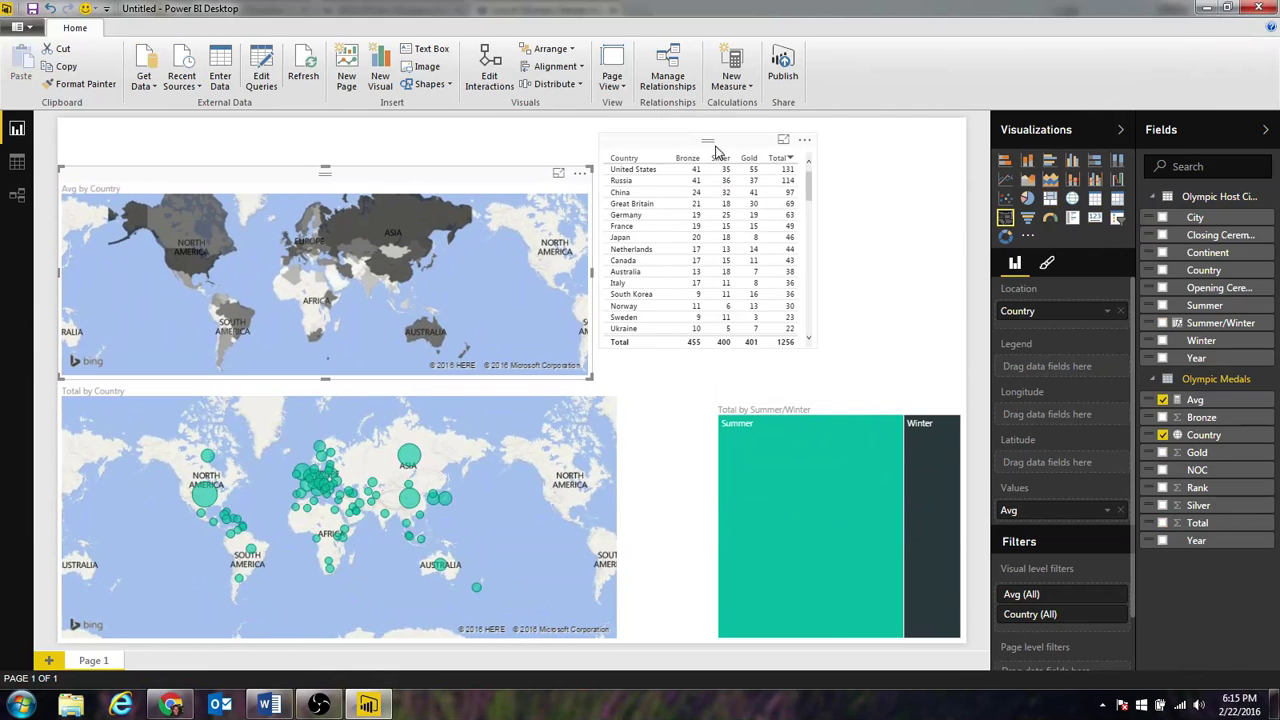
click(572, 495)
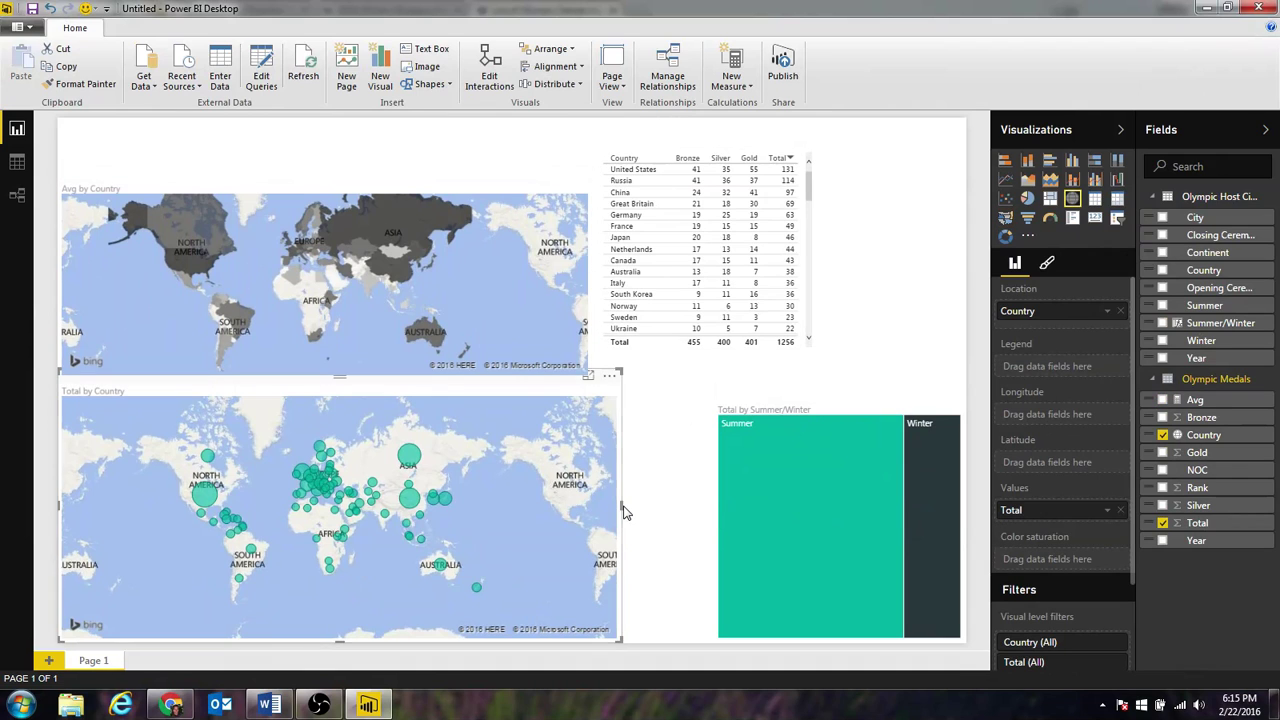
drag(622, 506, 387, 506)
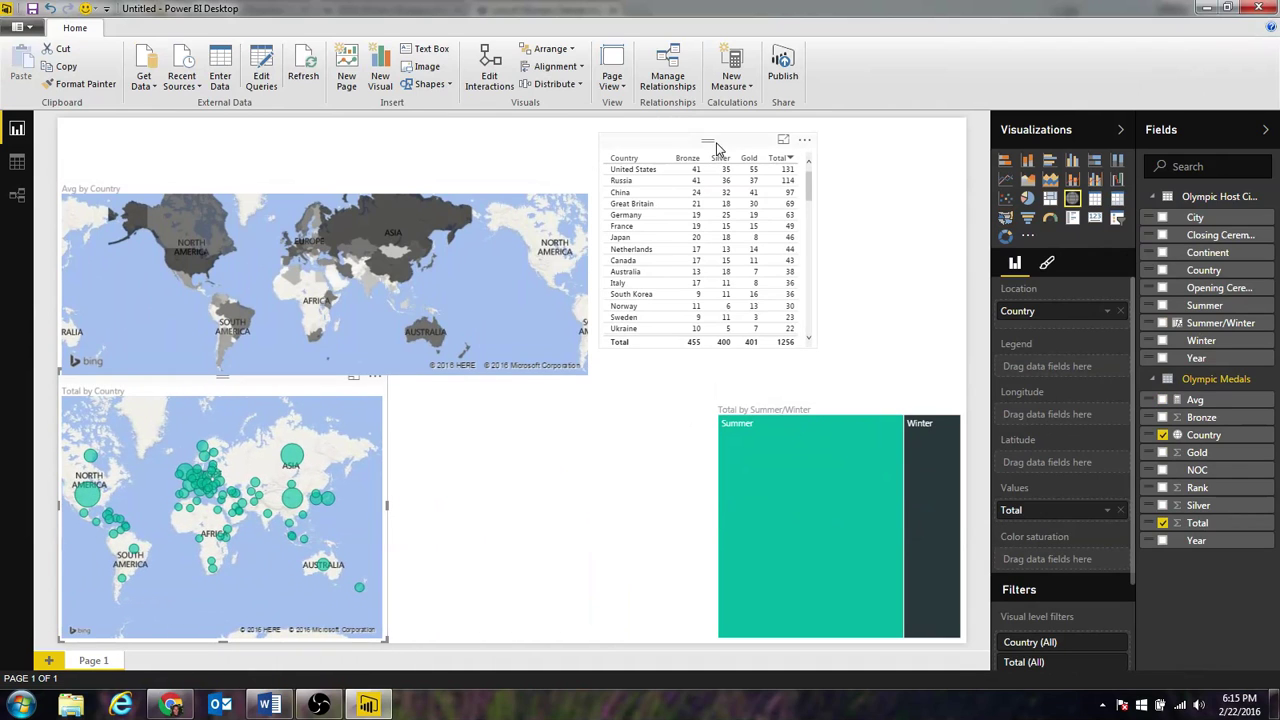
- Place the medals table between the Total by Country map and the Summer/Winter treemap, and widen the map to meet it
drag(716, 148, 486, 441)
mouse_move(588, 532)
mouse_down()
mouse_move(650, 538)
mouse_move(634, 555)
mouse_move(596, 545)
mouse_up()
drag(483, 440, 591, 440)
click(386, 500)
drag(386, 503, 467, 505)
- Add a treemap of Total by Country above the Summer/Winter treemap and widen it to the page's right edge
click(817, 391)
click(1050, 199)
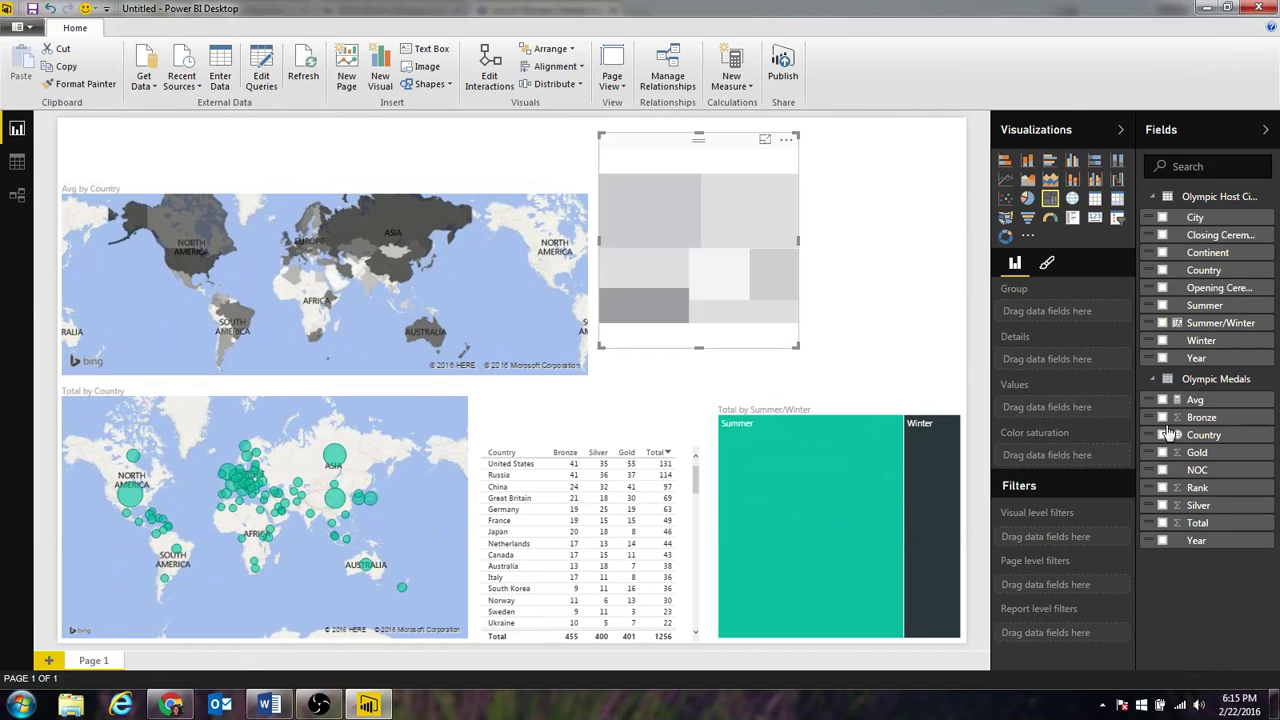
click(1162, 435)
click(1162, 523)
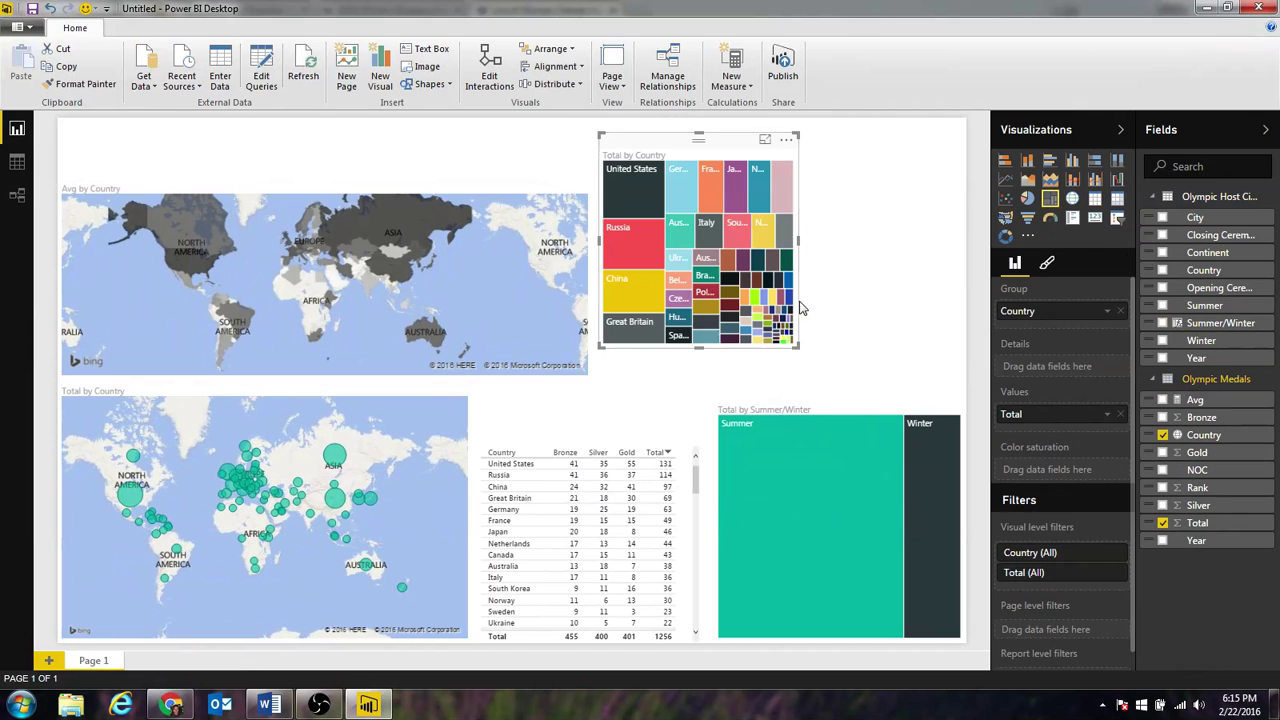
drag(798, 240, 963, 240)
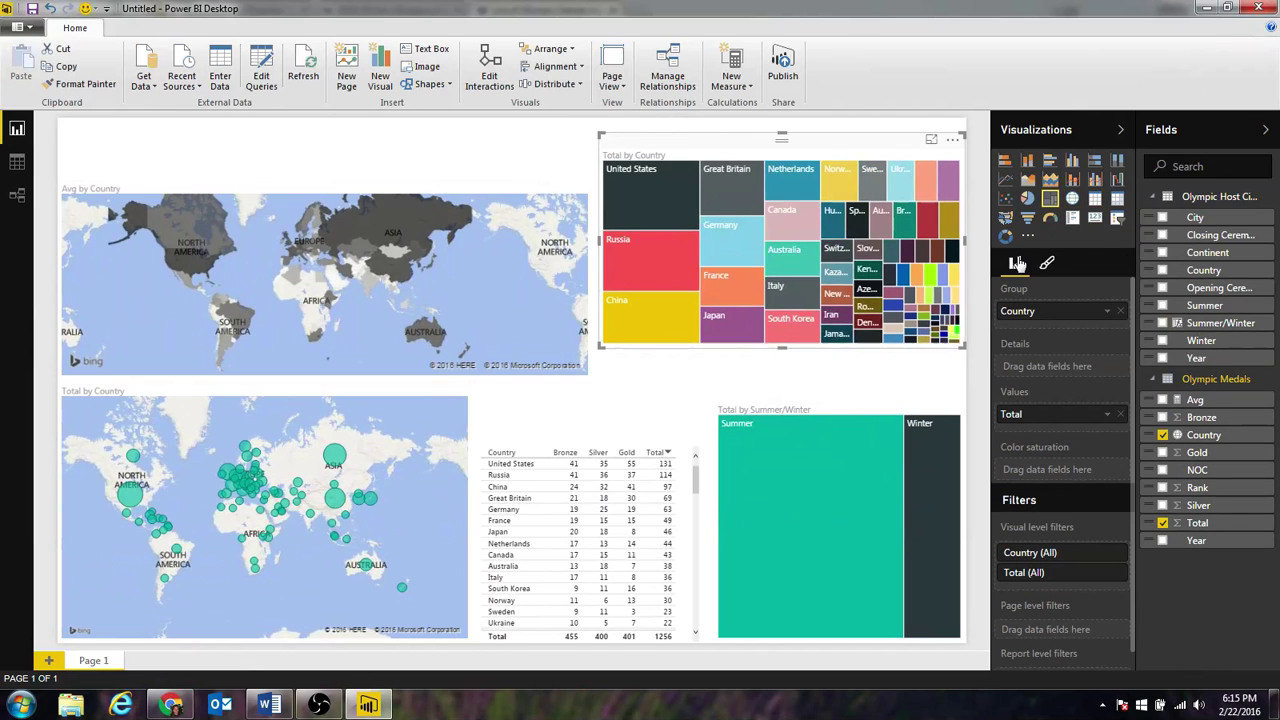
- Cross-filter the page by South Korea on the country treemap and extend the Avg by Country map up to the page's top edge
click(790, 361)
click(785, 342)
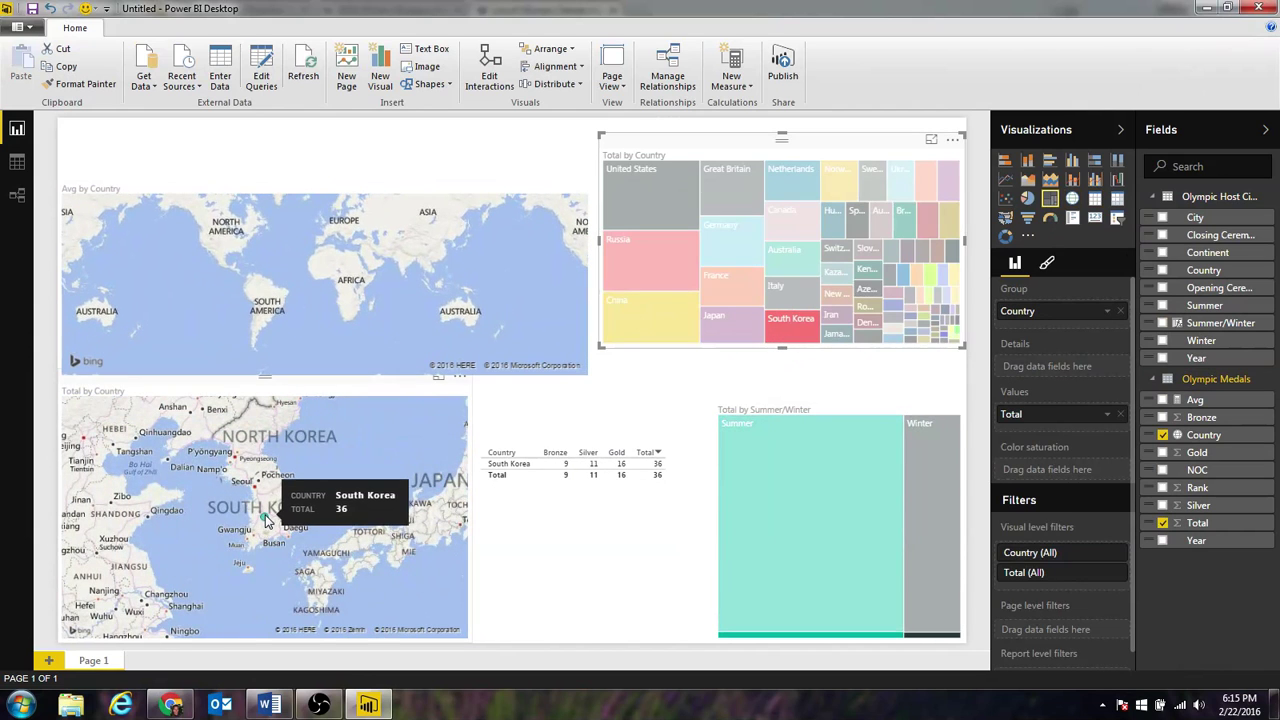
click(326, 180)
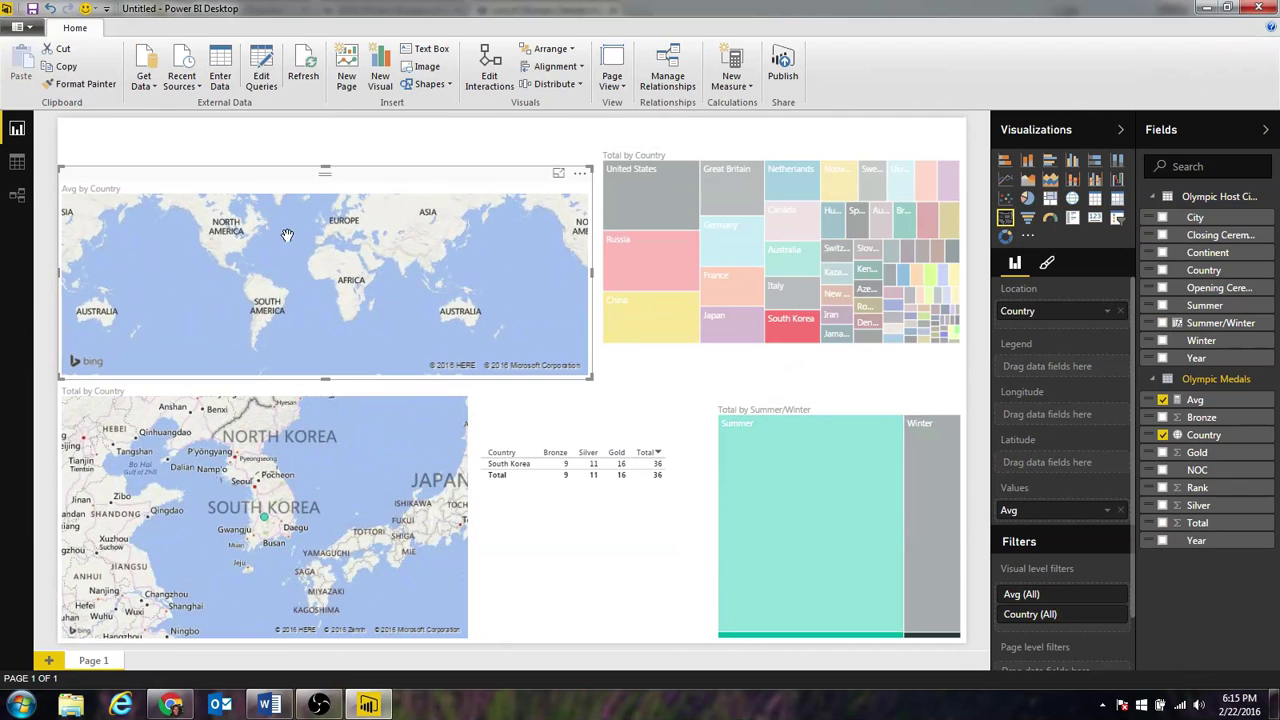
drag(323, 171, 324, 120)
- Clear the South Korea filter, and check the United States medals by filtering and unfiltering it on the country treemap
click(808, 342)
click(796, 334)
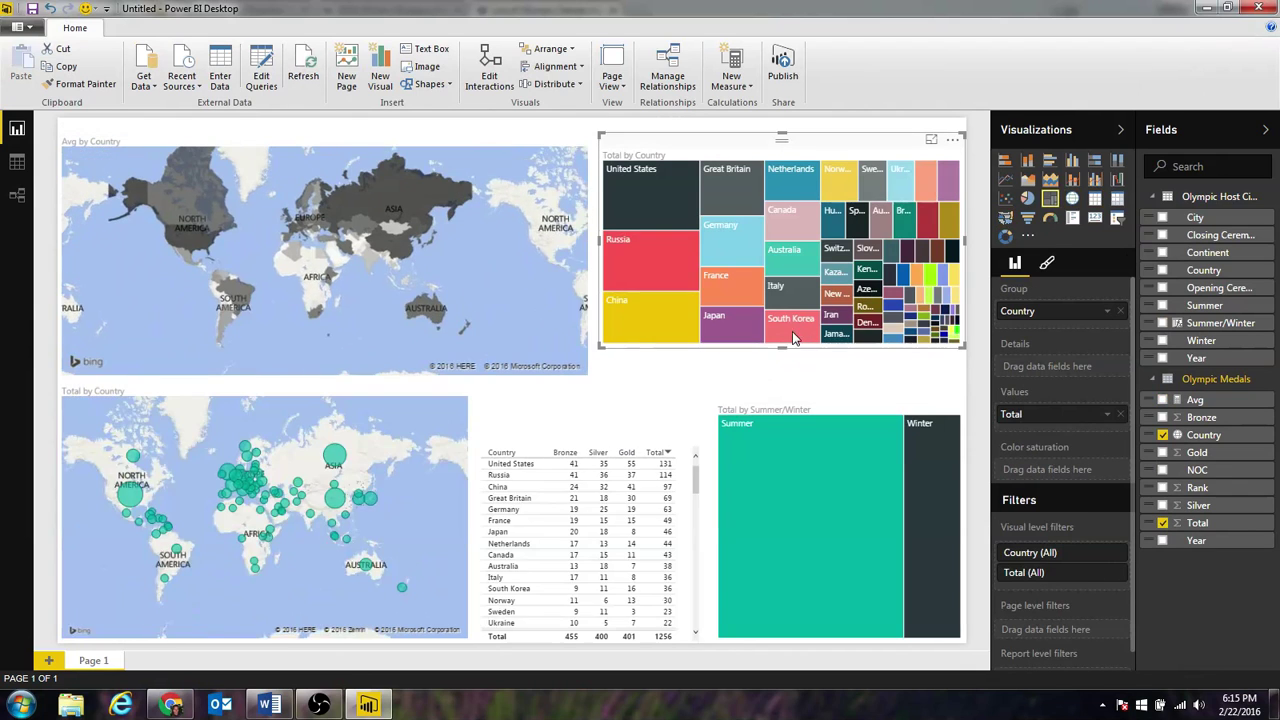
click(644, 196)
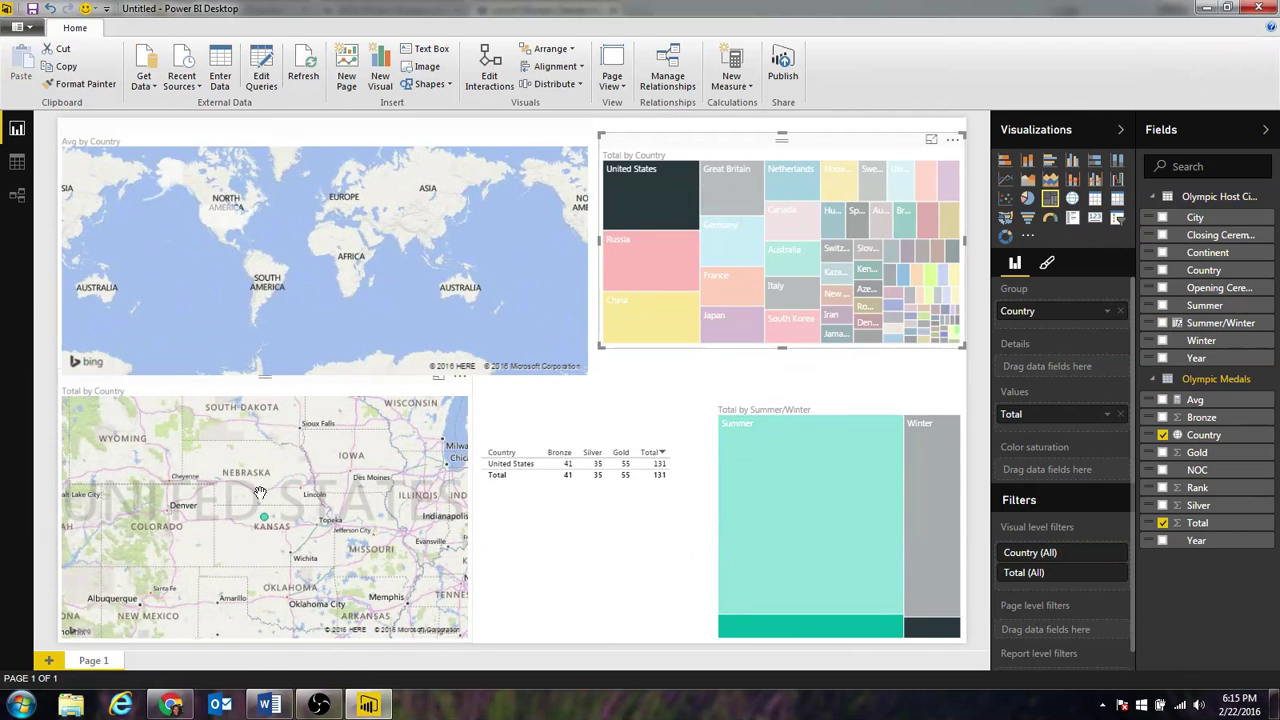
click(649, 200)
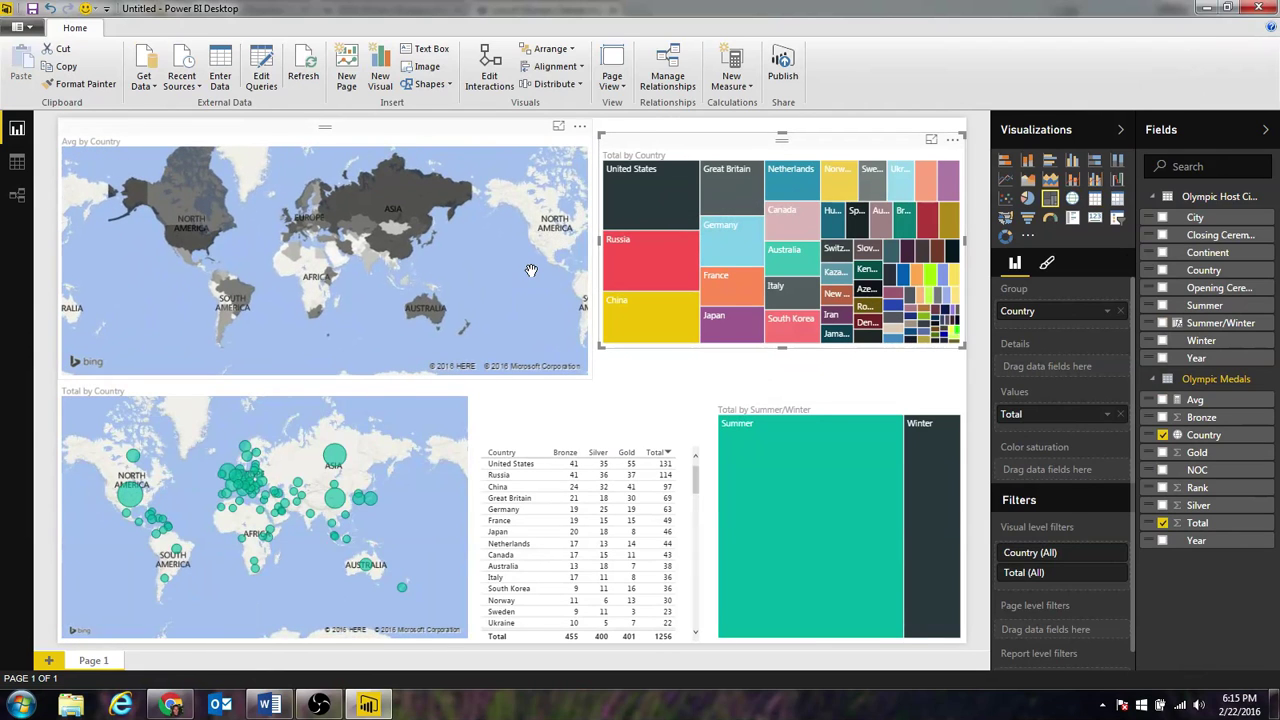
click(614, 381)
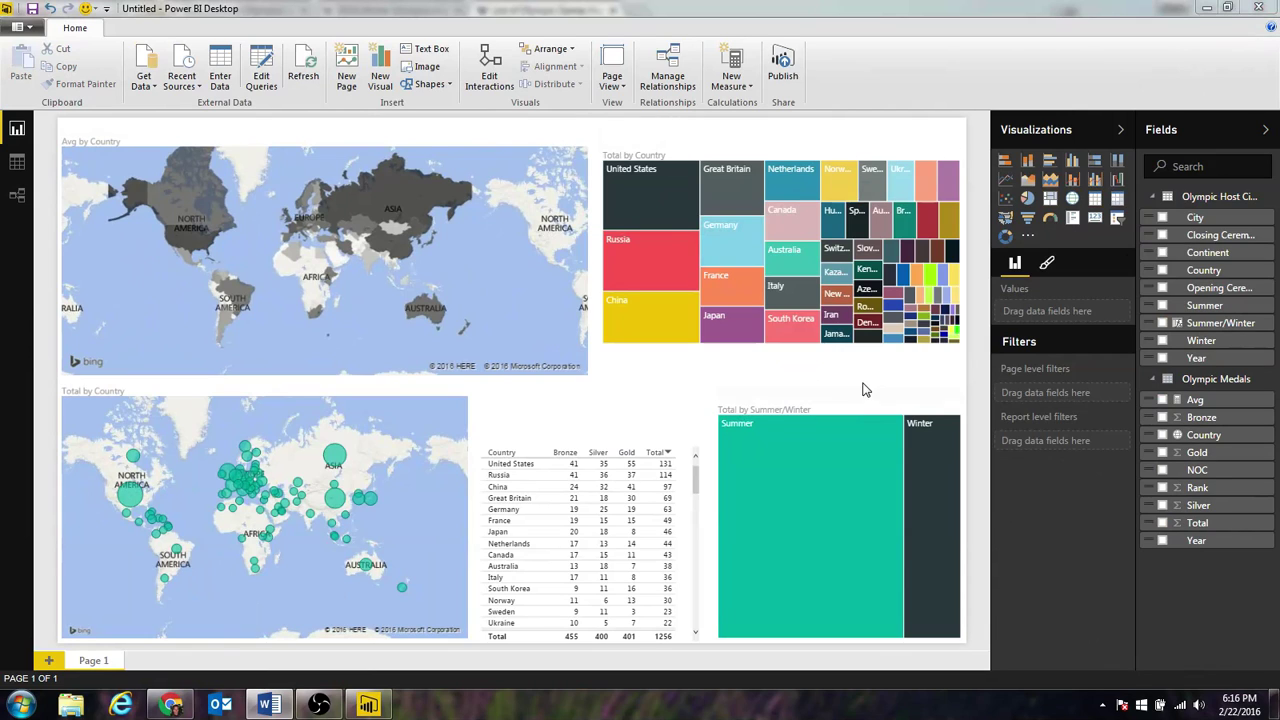
- Set the United States data color in the Total by Country treemap to a custom bright blue
click(774, 142)
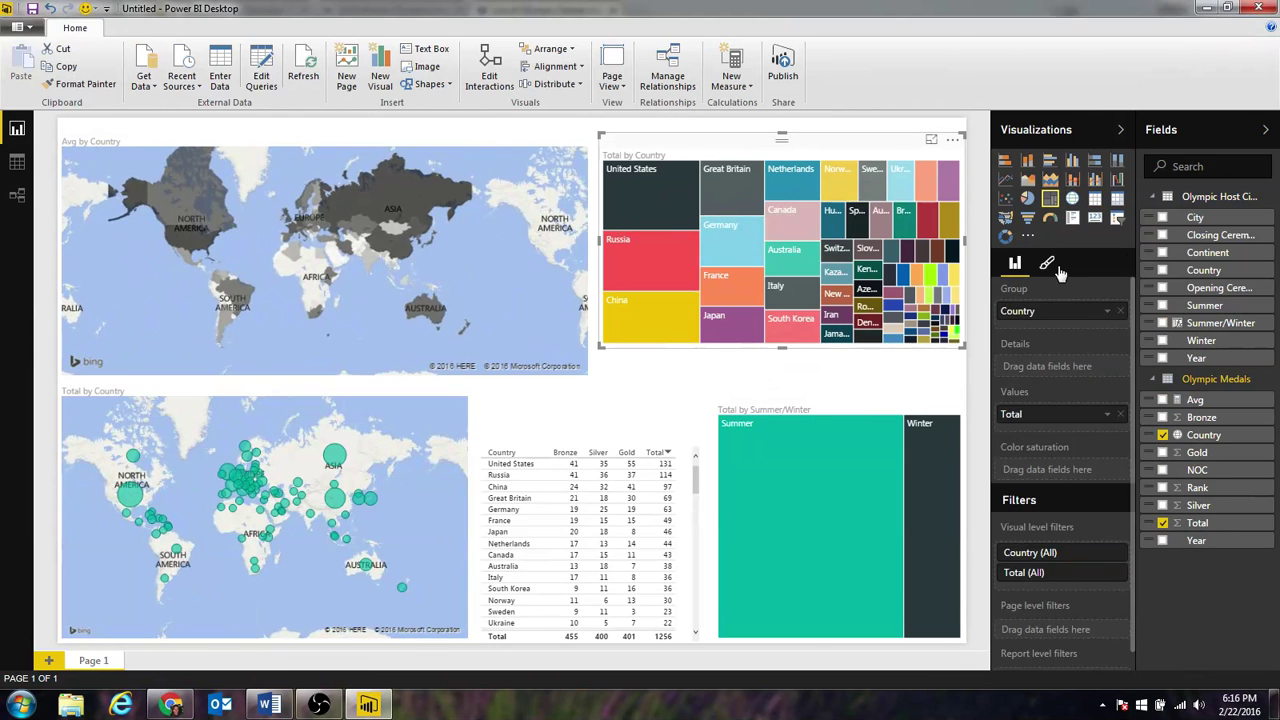
click(1045, 265)
click(1010, 321)
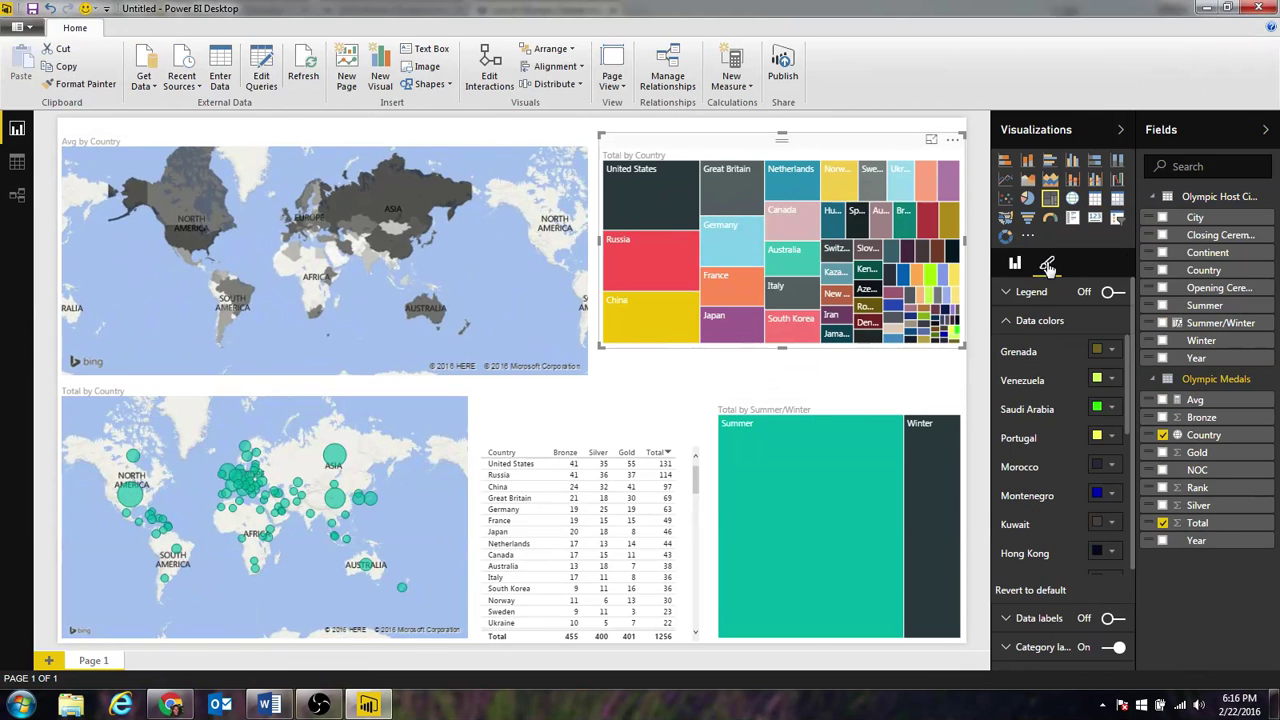
drag(1125, 396, 1064, 563)
click(1111, 563)
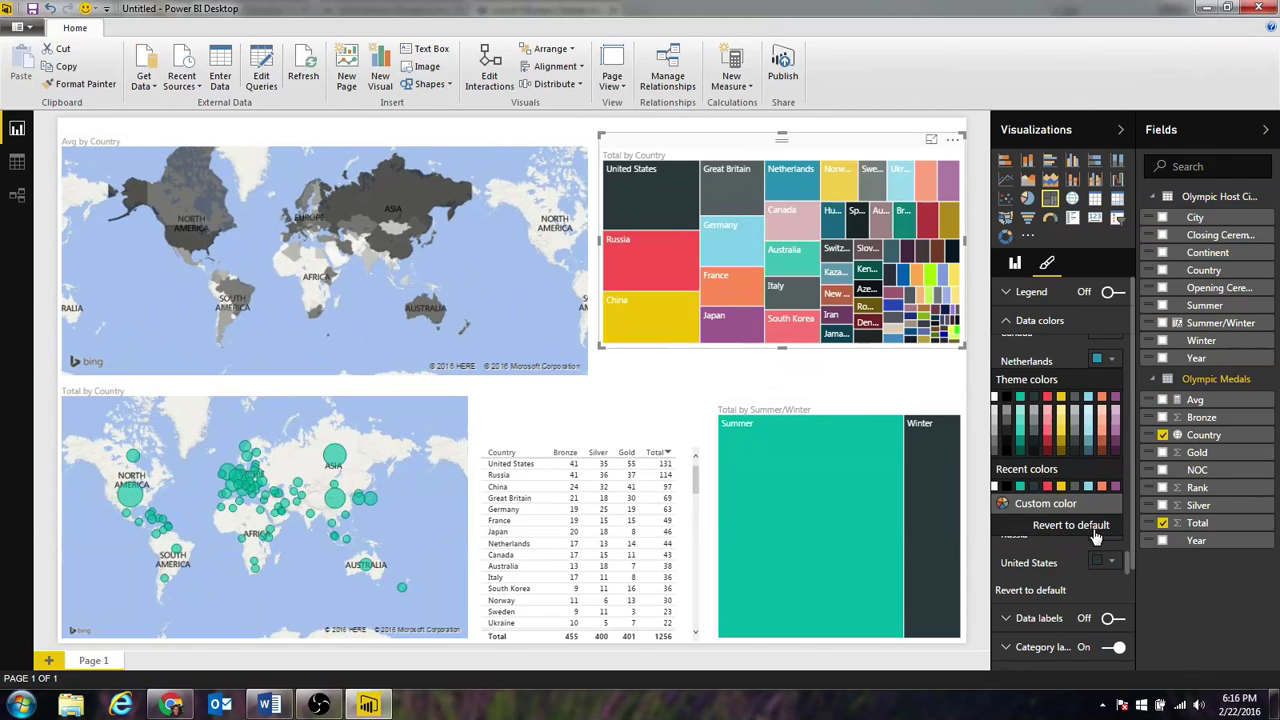
click(1028, 505)
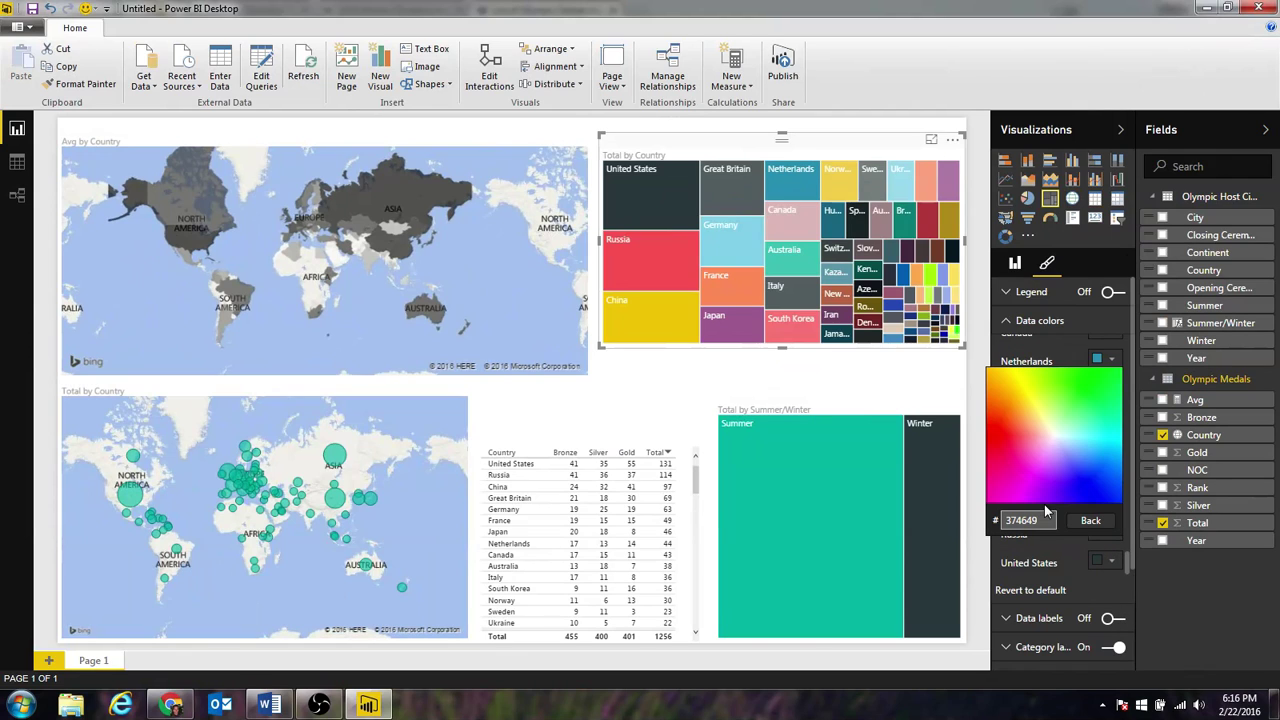
drag(1095, 474, 1089, 492)
click(1090, 522)
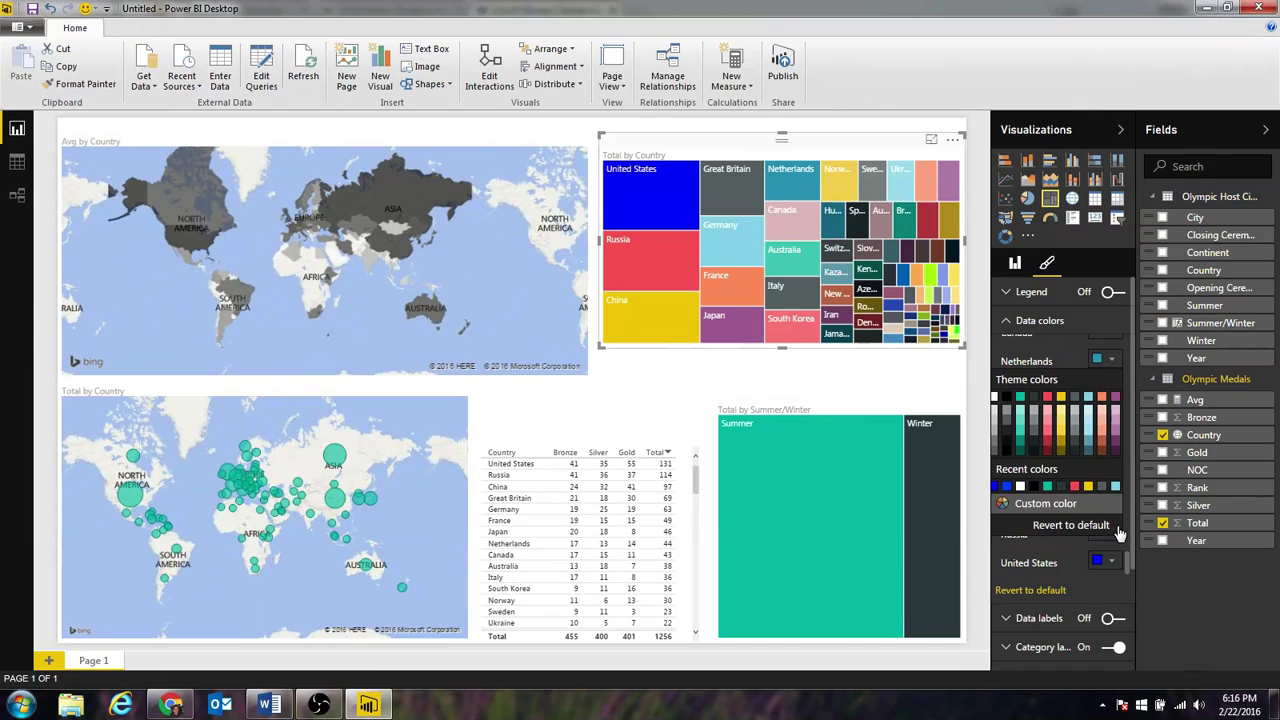
- Add the olympic-rings-on-white picture from the Xerva Docs folder as the report page's background image
click(669, 368)
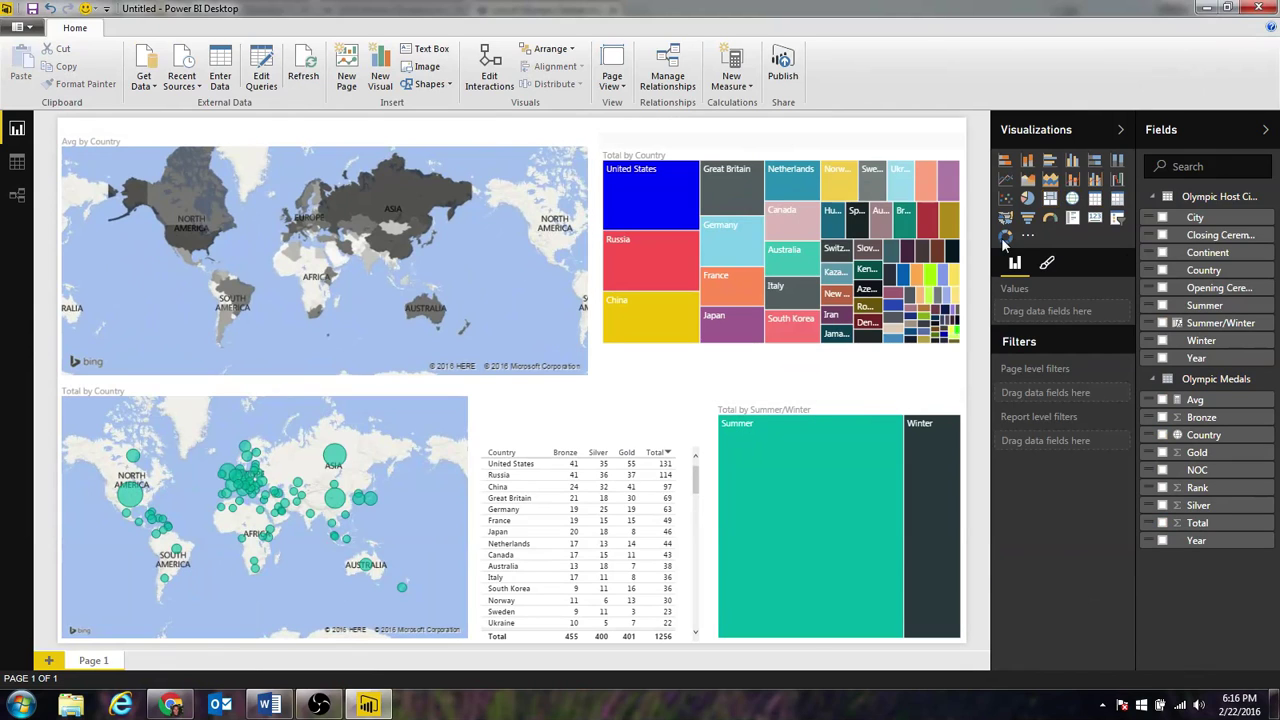
click(1046, 263)
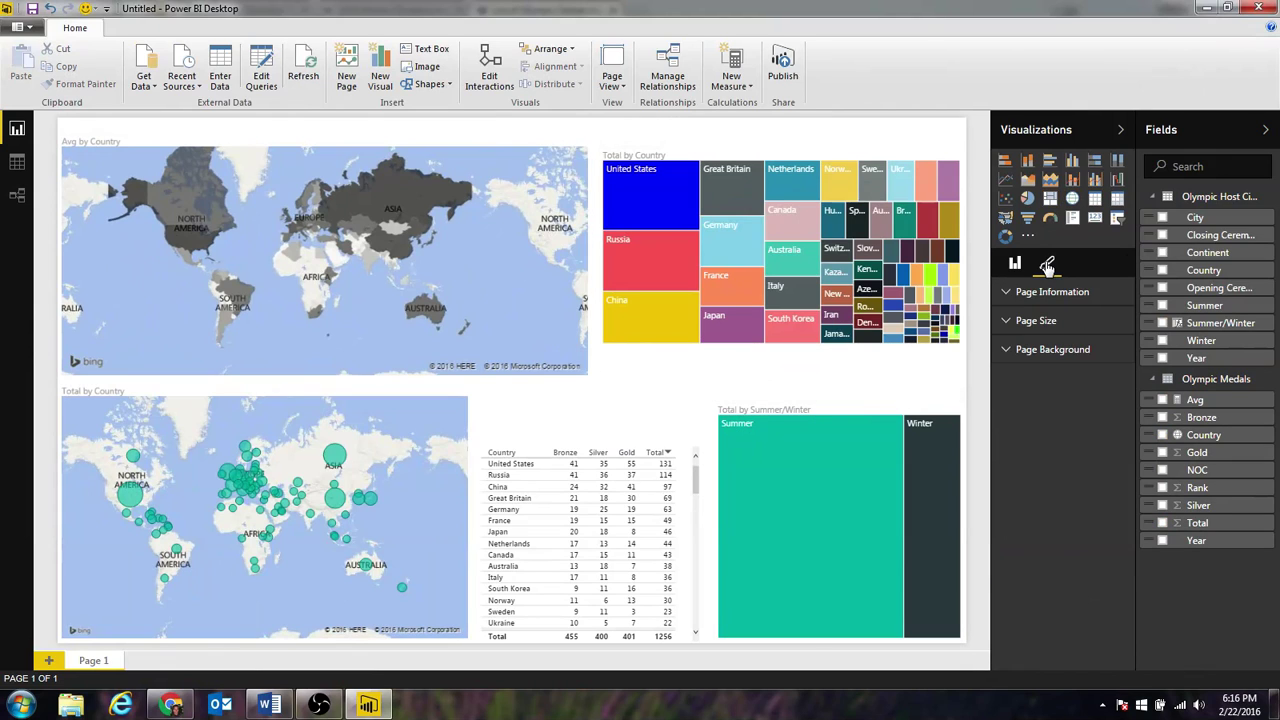
click(1016, 352)
click(1064, 435)
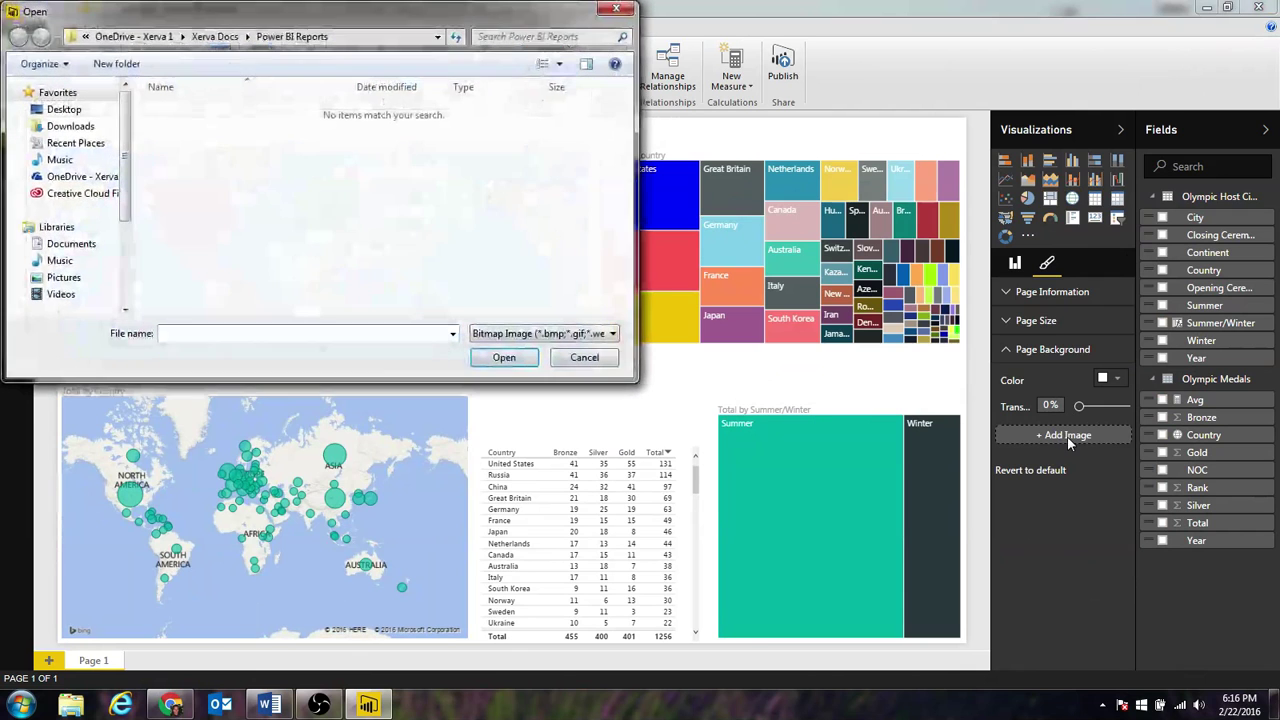
click(215, 36)
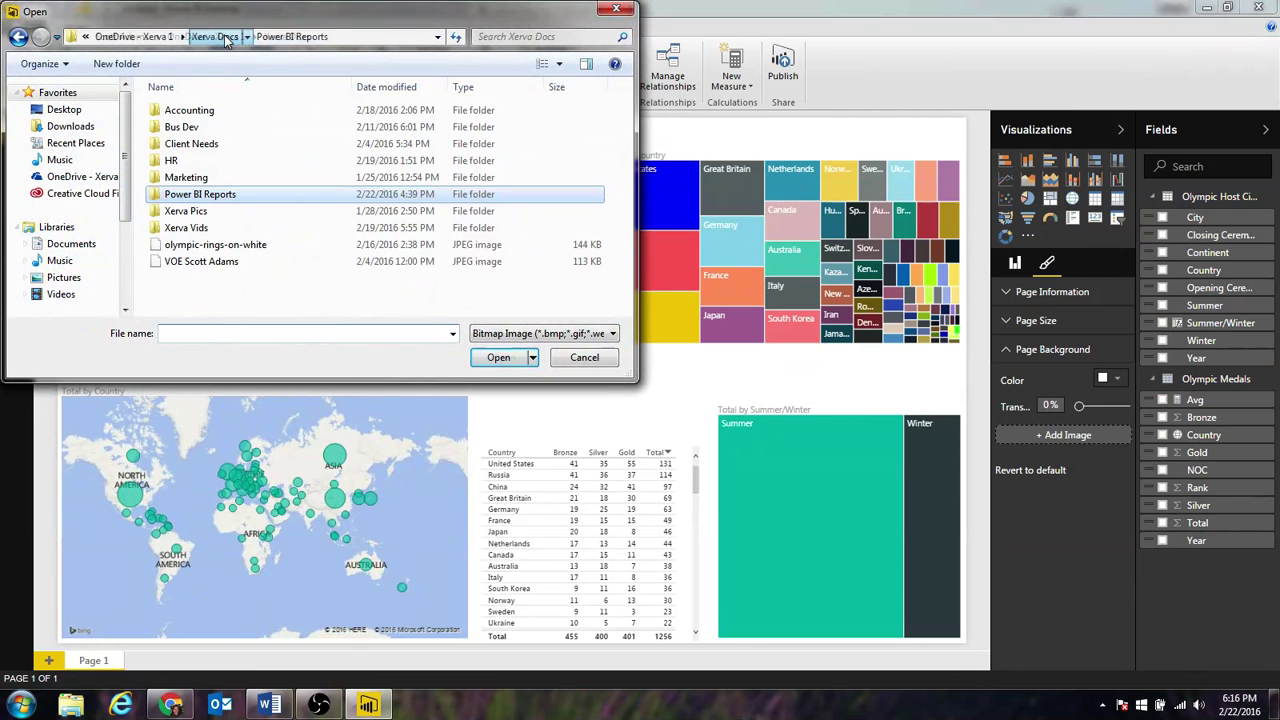
double_click(204, 246)
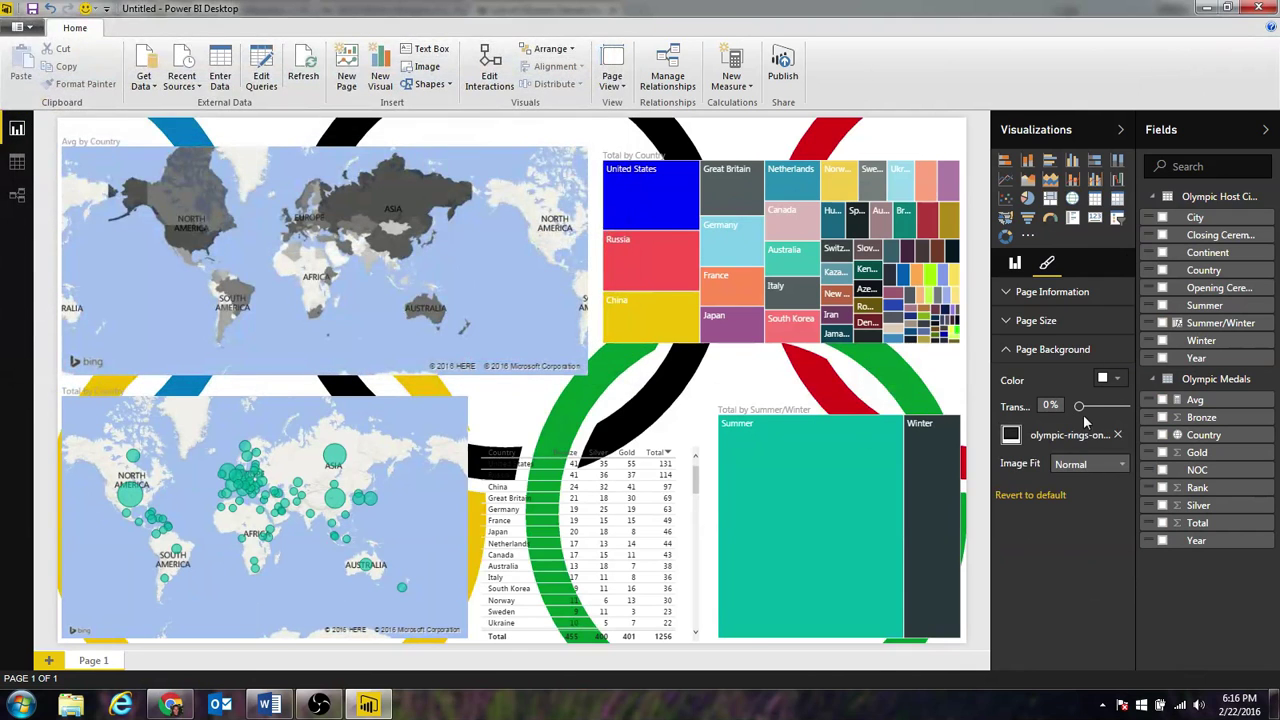
- Set the page background's image fit to Fit and its transparency to 62%
click(1068, 465)
click(1072, 490)
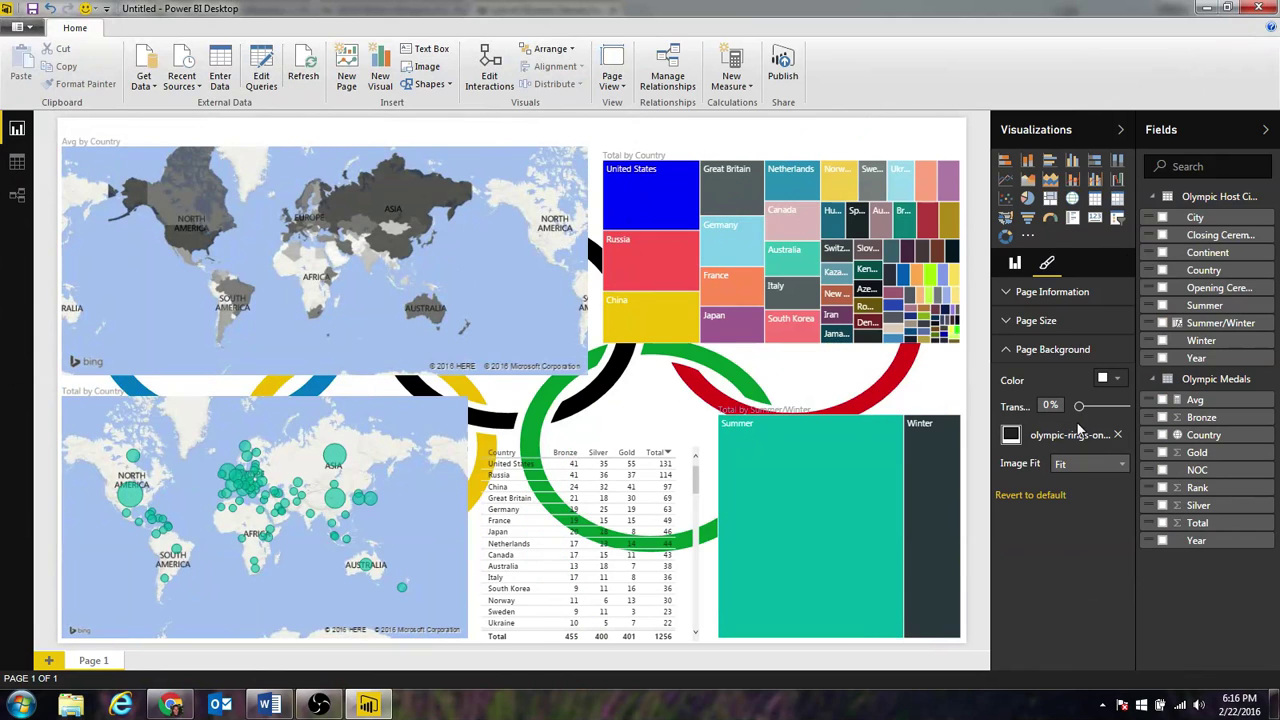
drag(1079, 406, 1111, 416)
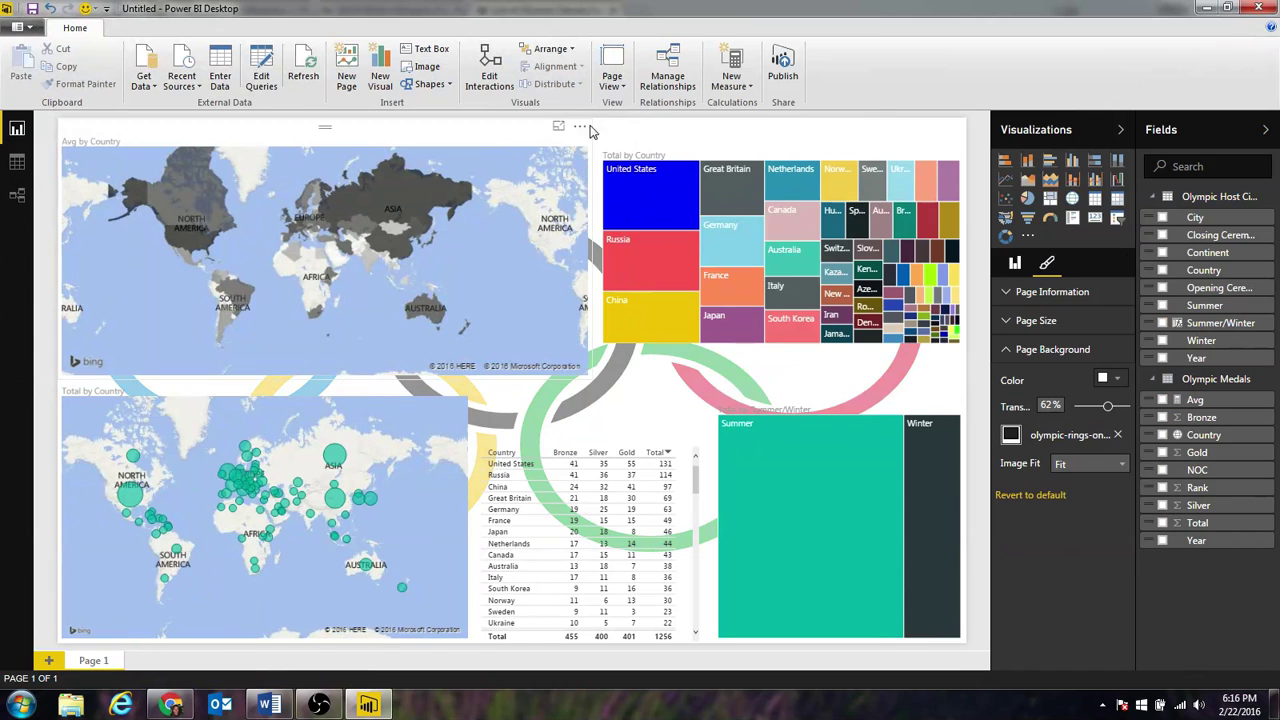
- Start publishing the report and agree to save its changes first
mouse_move(812, 229)
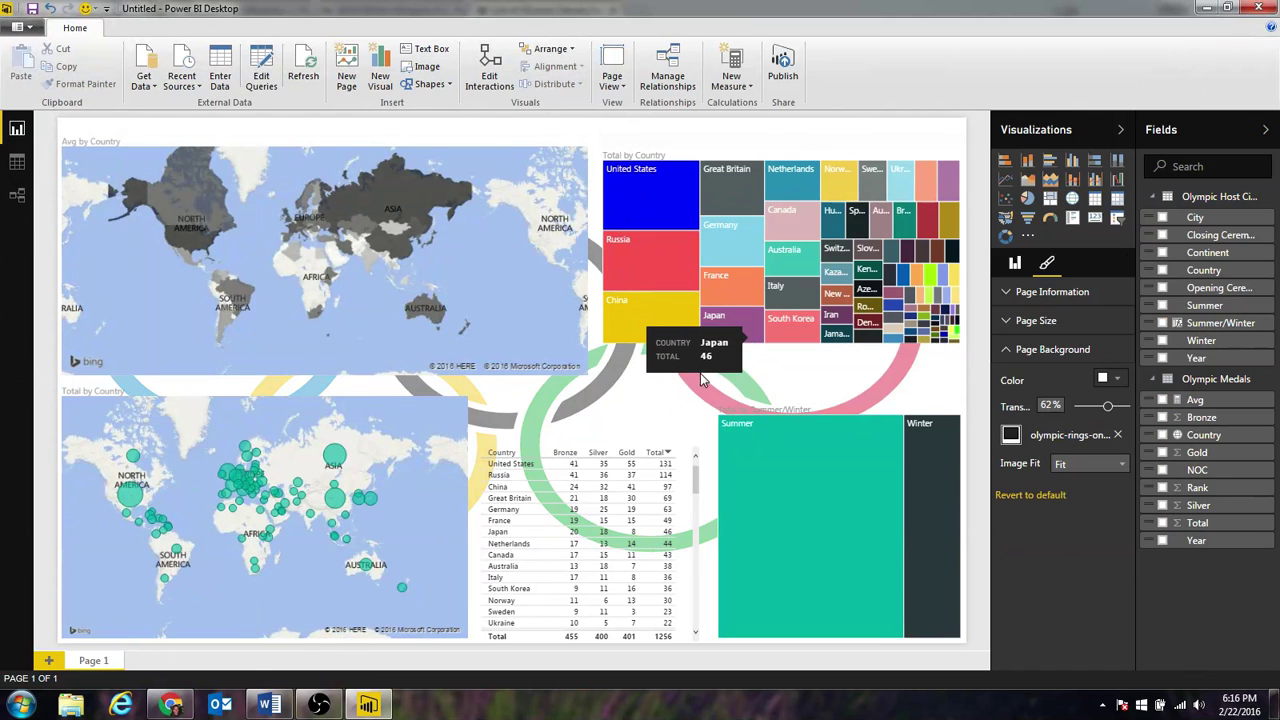
click(783, 72)
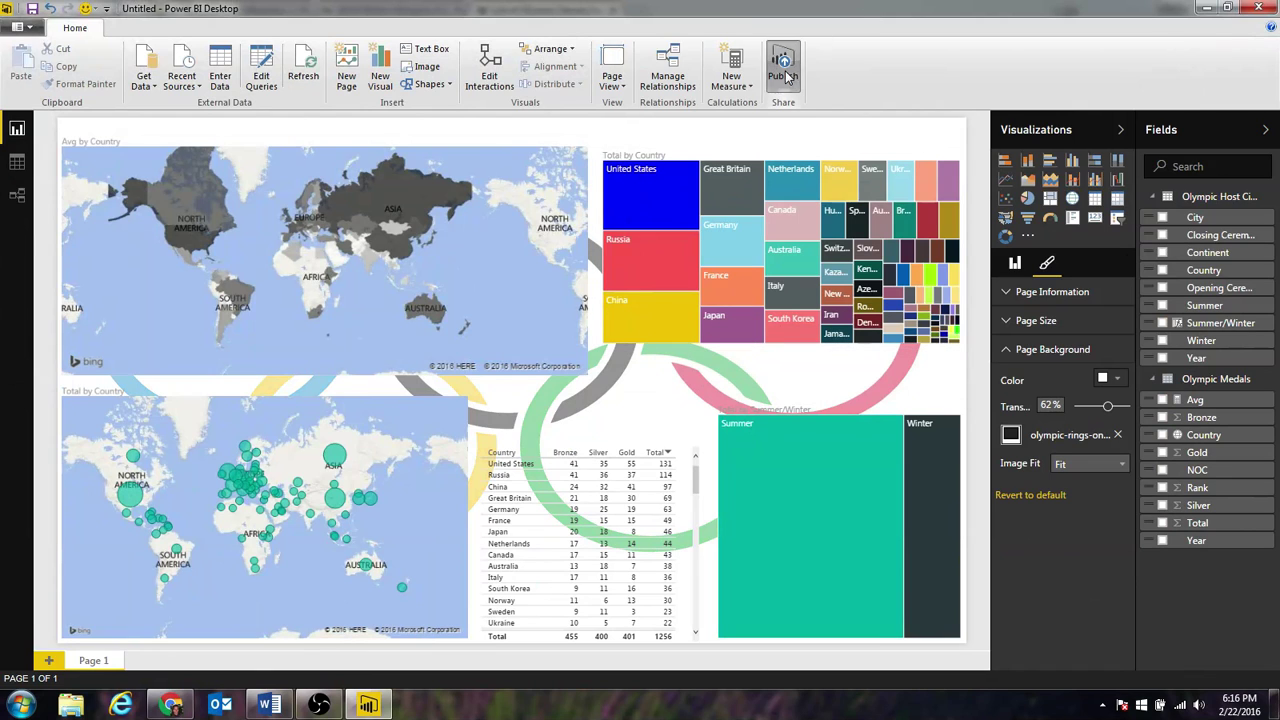
click(708, 381)
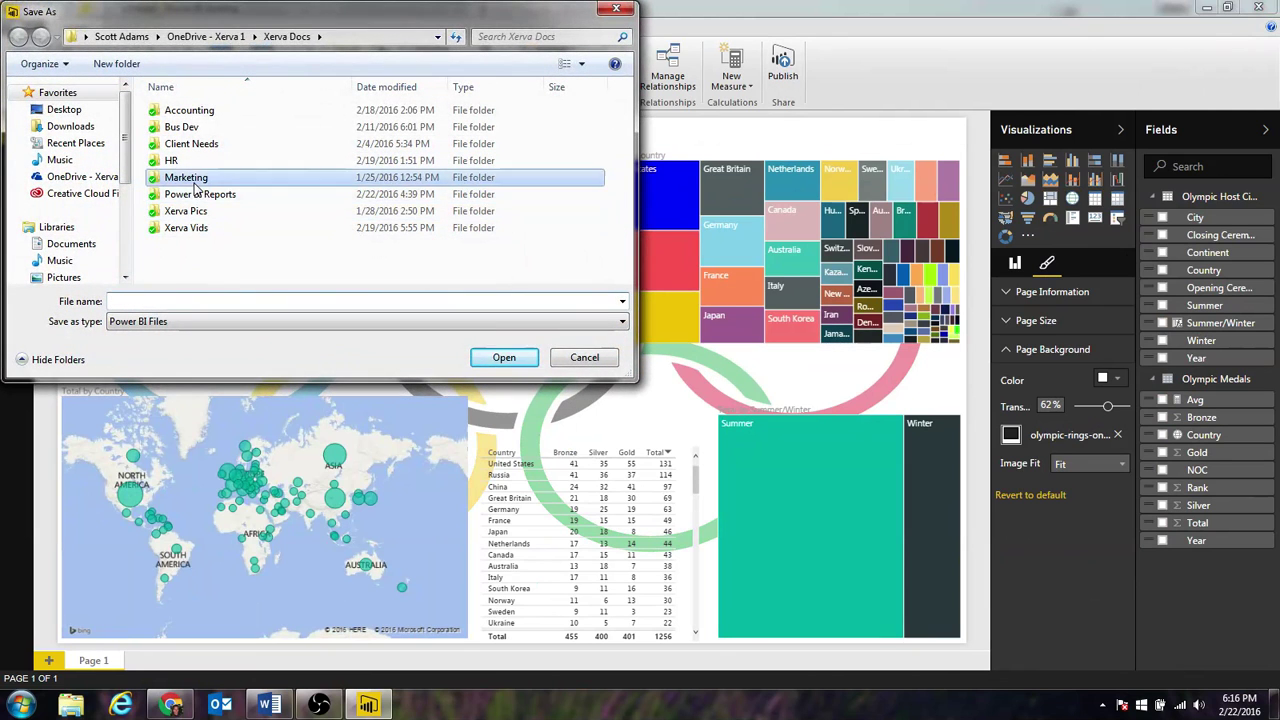
double_click(186, 177)
double_click(183, 110)
double_click(190, 110)
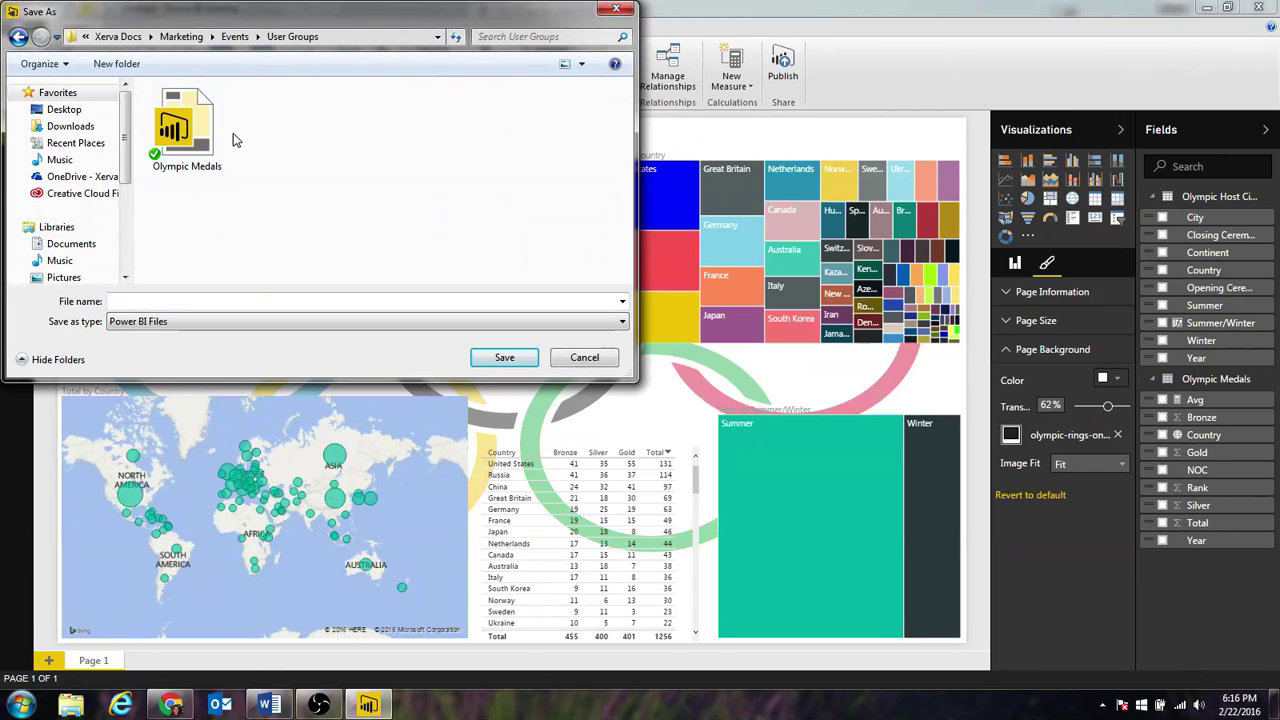
click(195, 37)
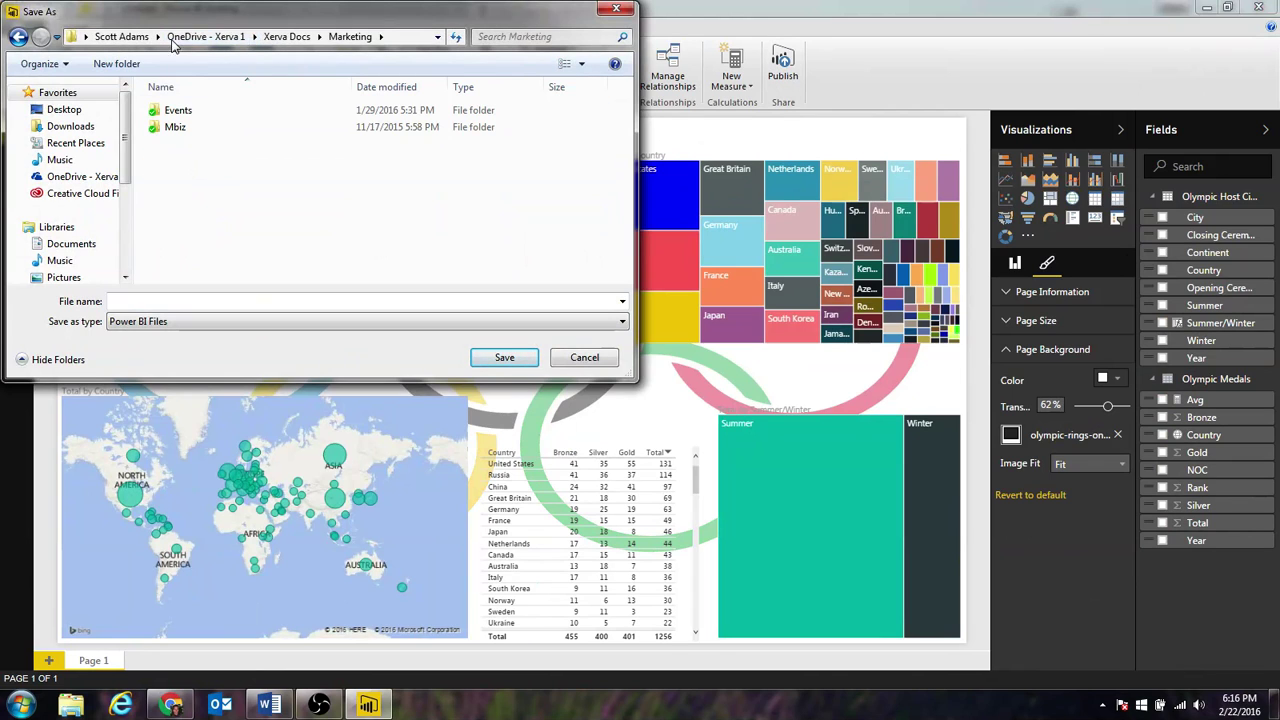
click(195, 37)
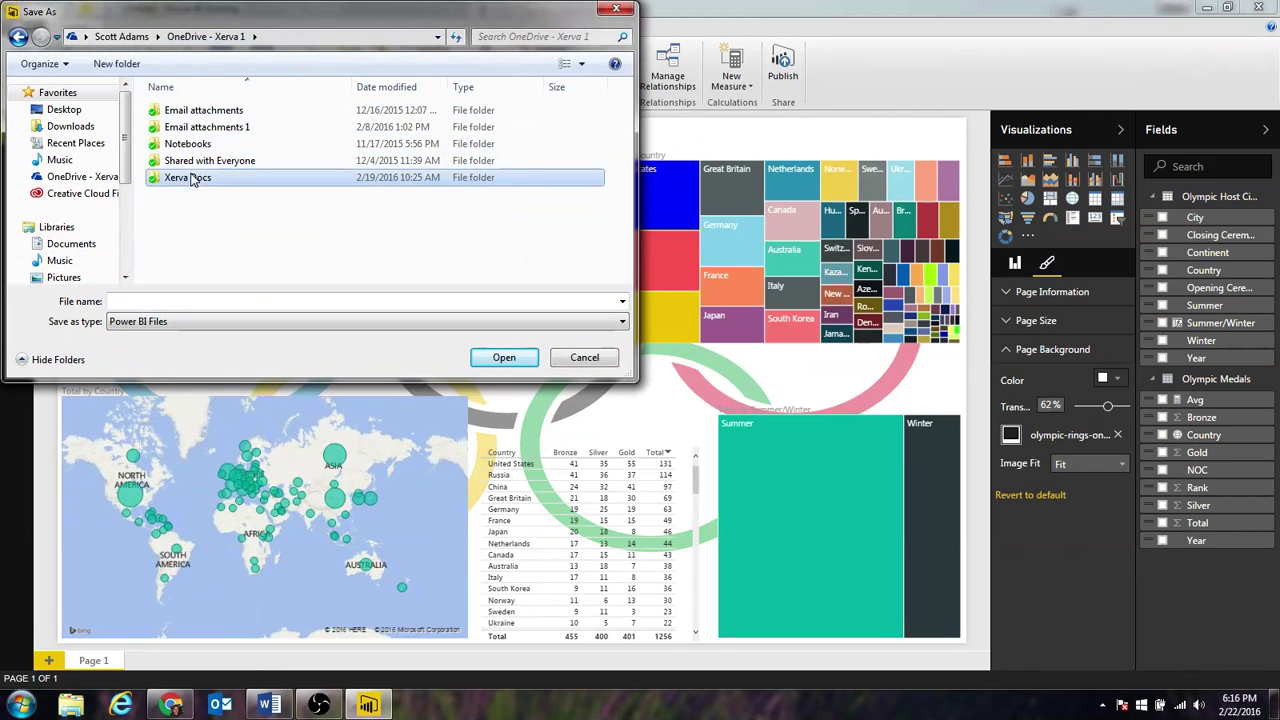
double_click(180, 177)
- Save the report over the AAA file in the Power BI Reports folder, and replace the existing published AAA dataset
double_click(195, 194)
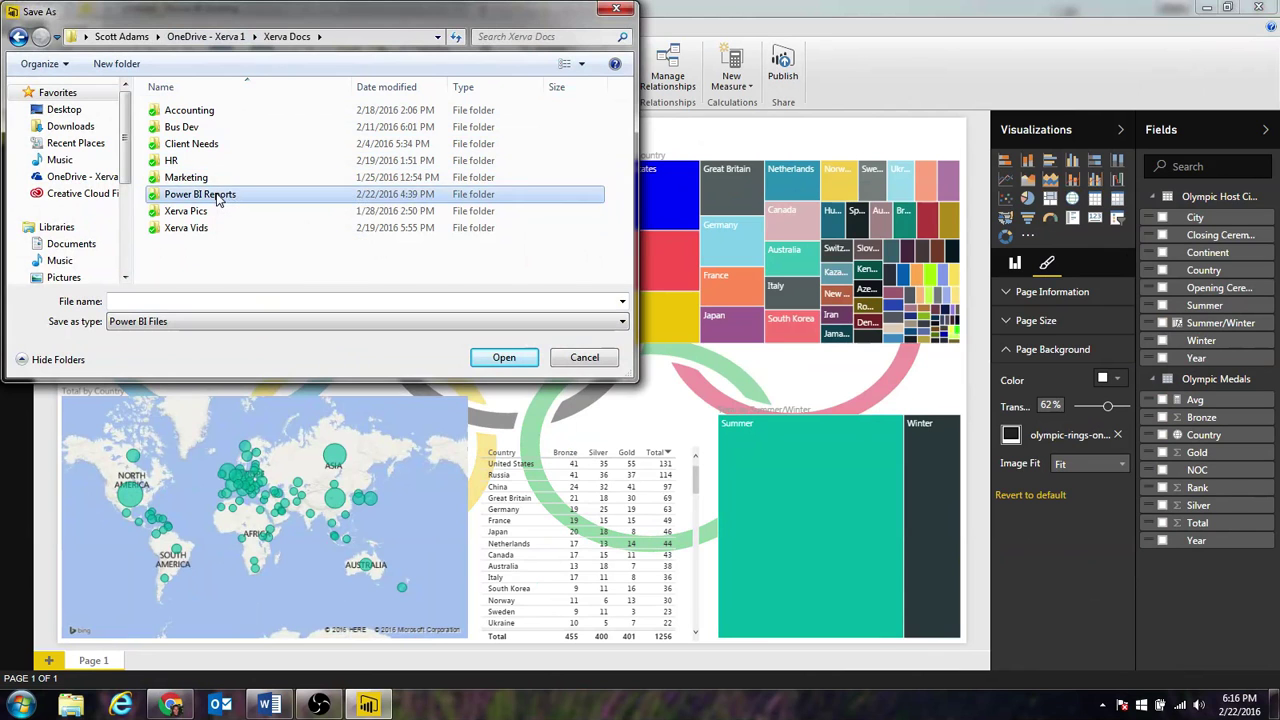
click(174, 110)
click(504, 357)
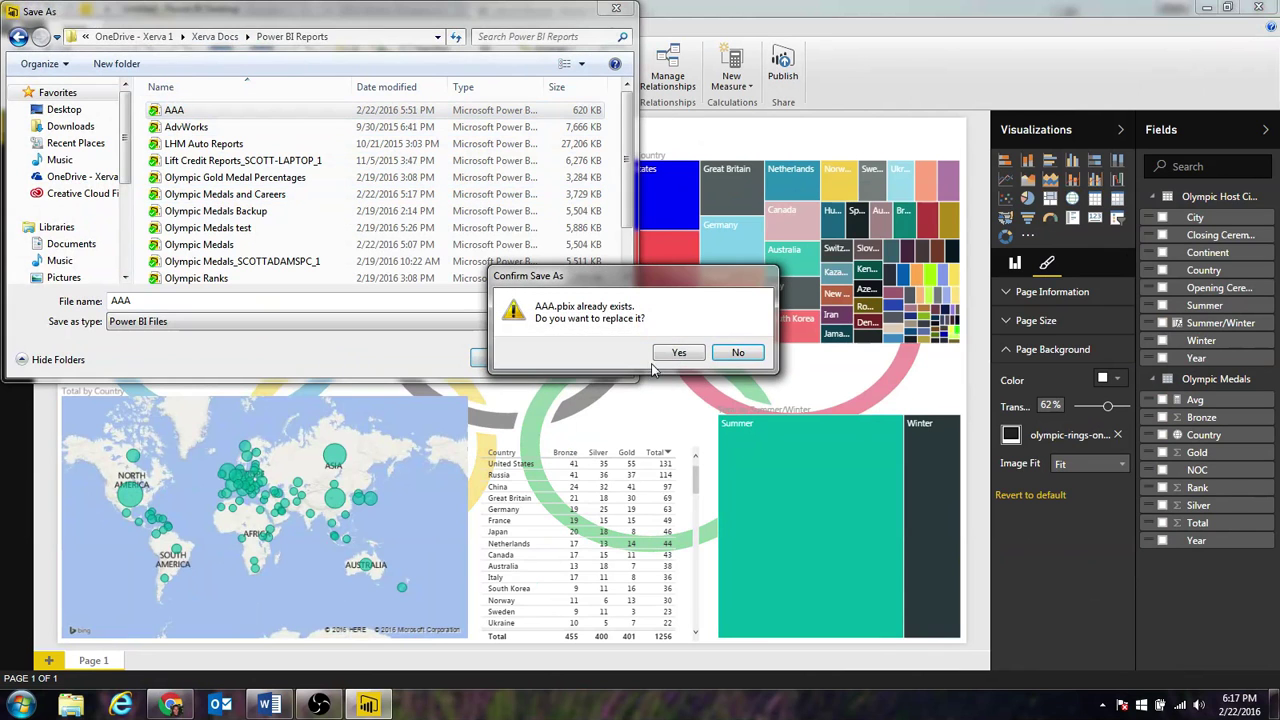
click(650, 354)
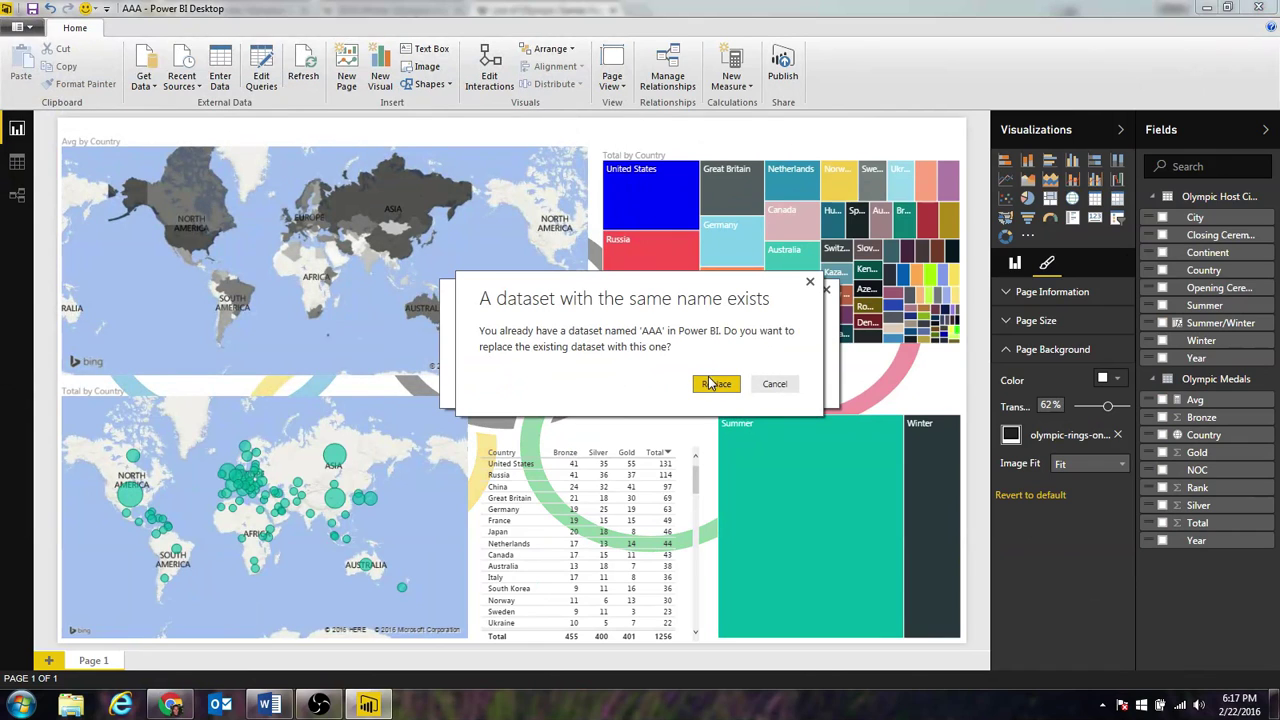
click(713, 387)
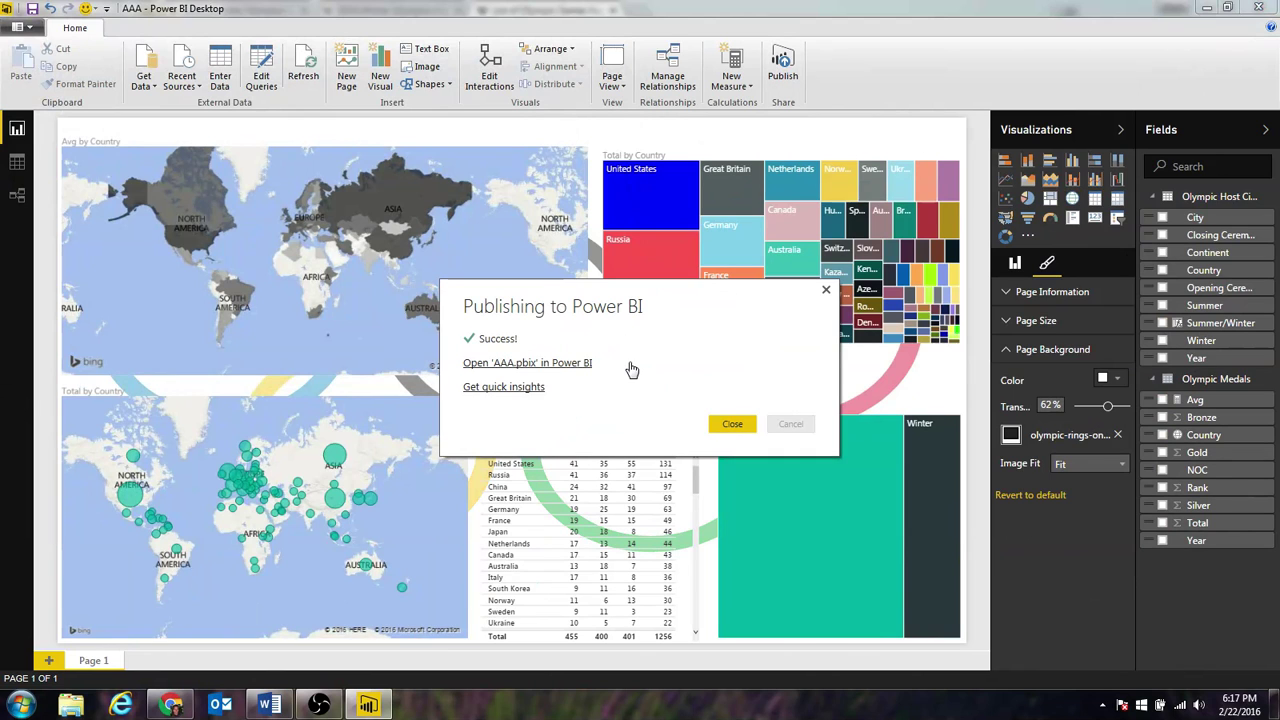
- Open the published AAA report in the Power BI service and cross-filter it by United States from the country treemap and the Avg map
click(518, 363)
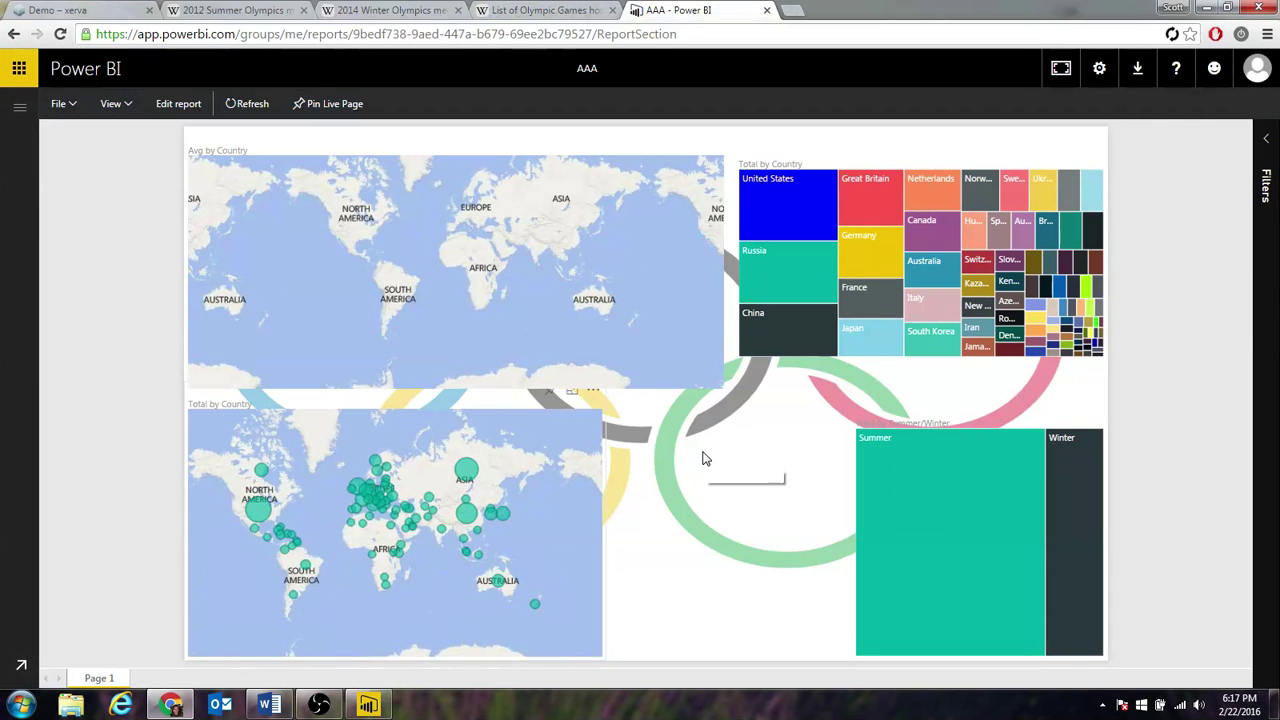
click(788, 206)
click(789, 208)
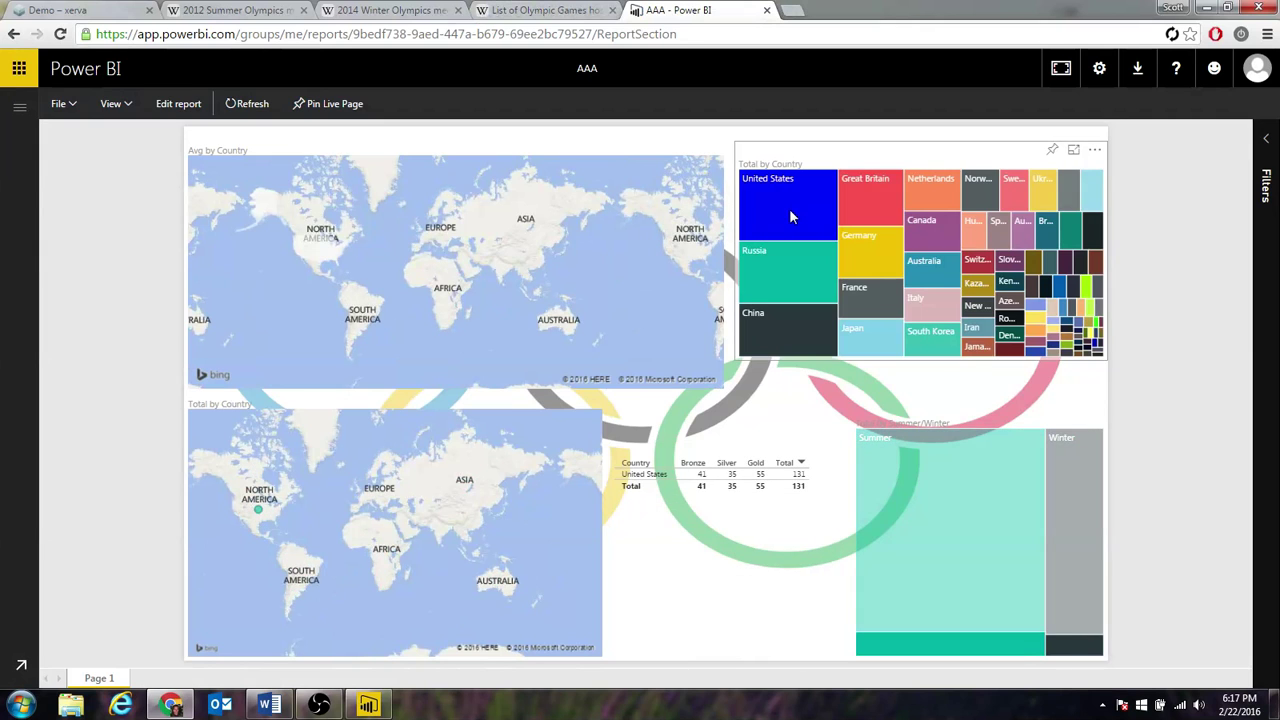
click(310, 257)
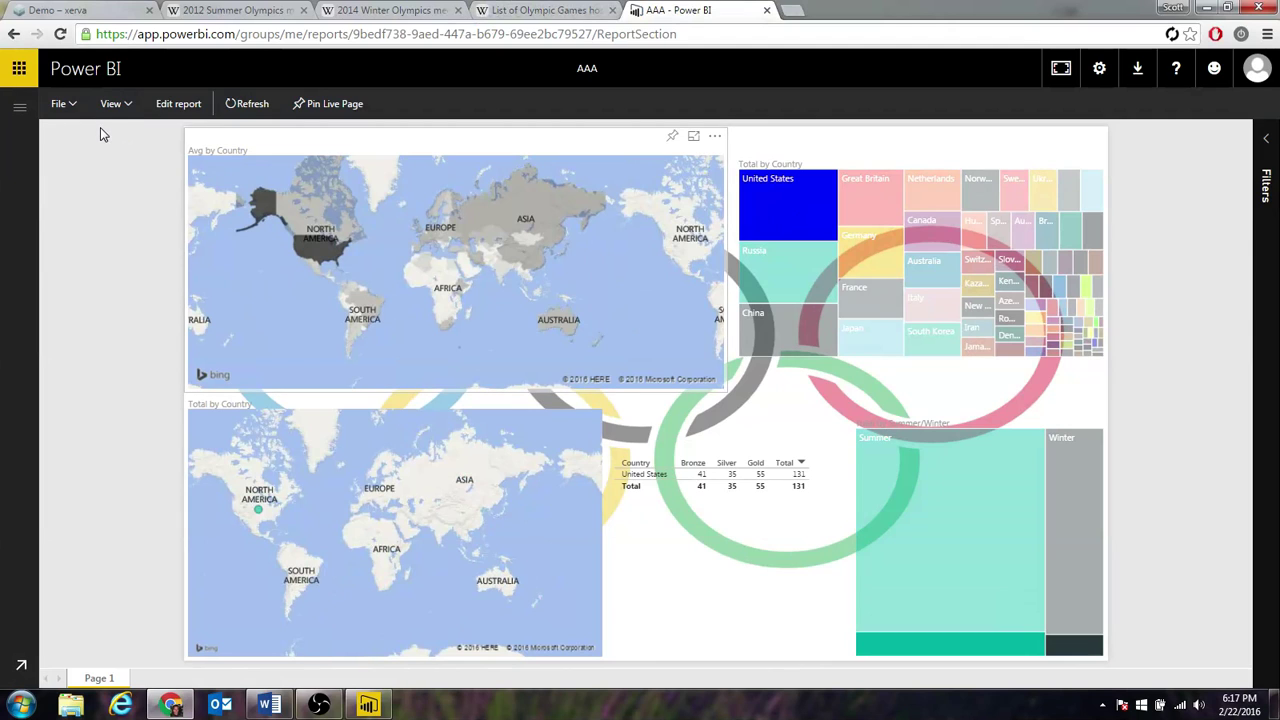
- Switch the report to editing, pin its page live to the existing Olympics dashboard, and open that dashboard
click(178, 106)
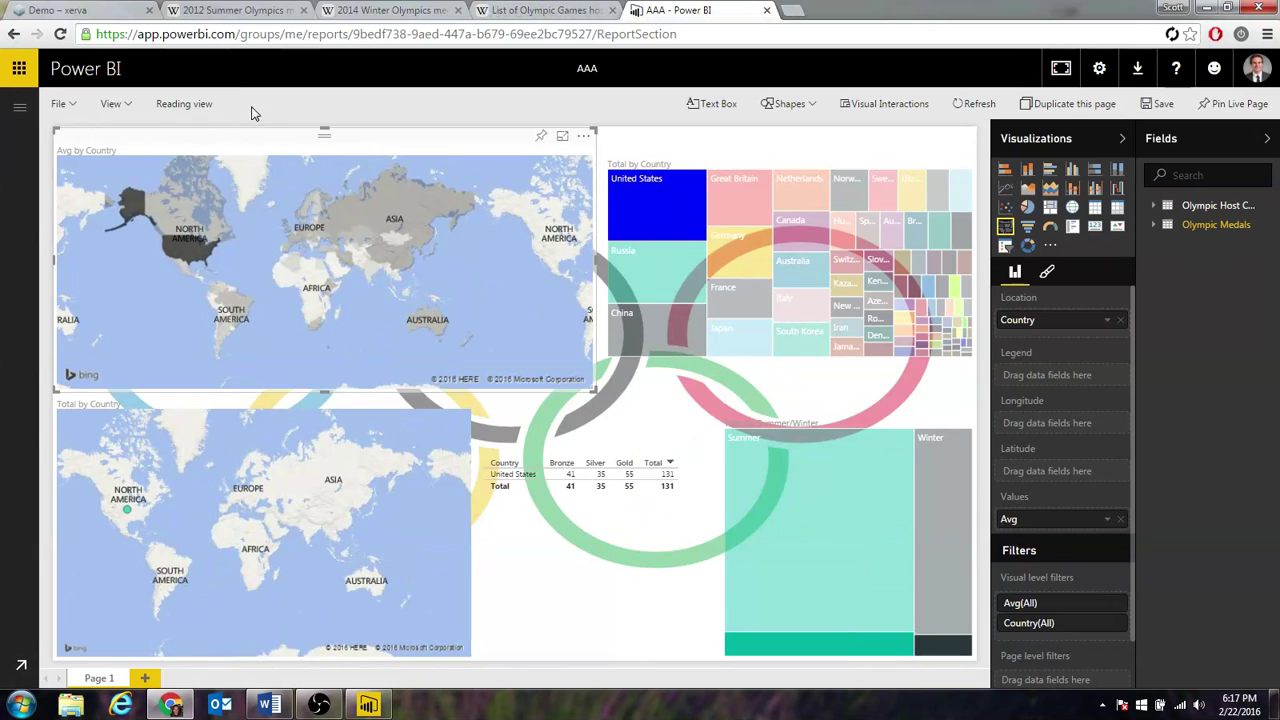
click(1240, 106)
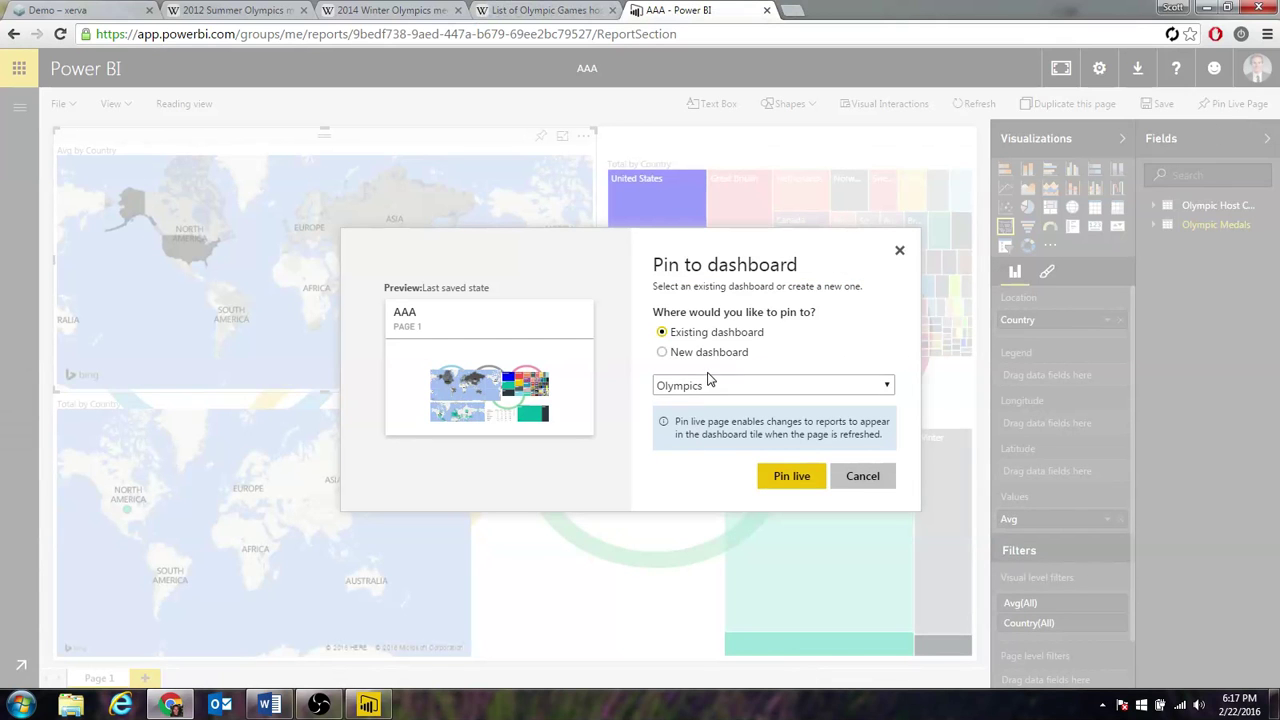
click(786, 477)
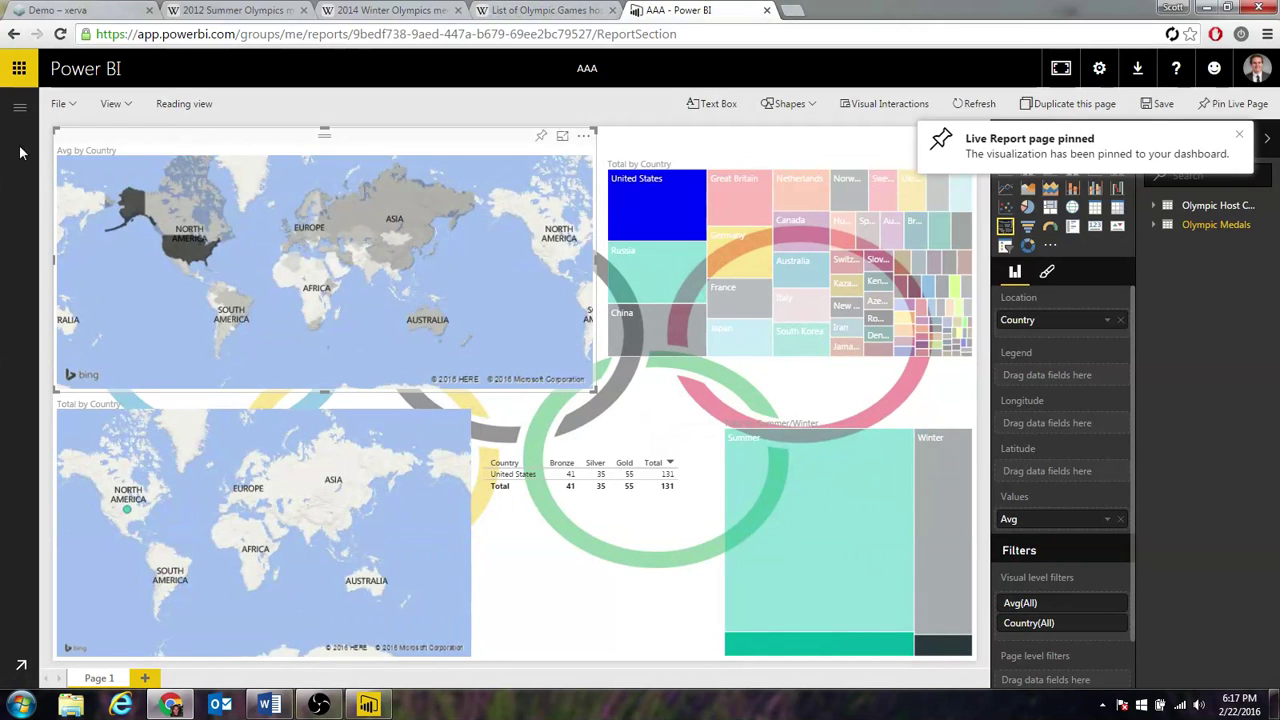
click(20, 108)
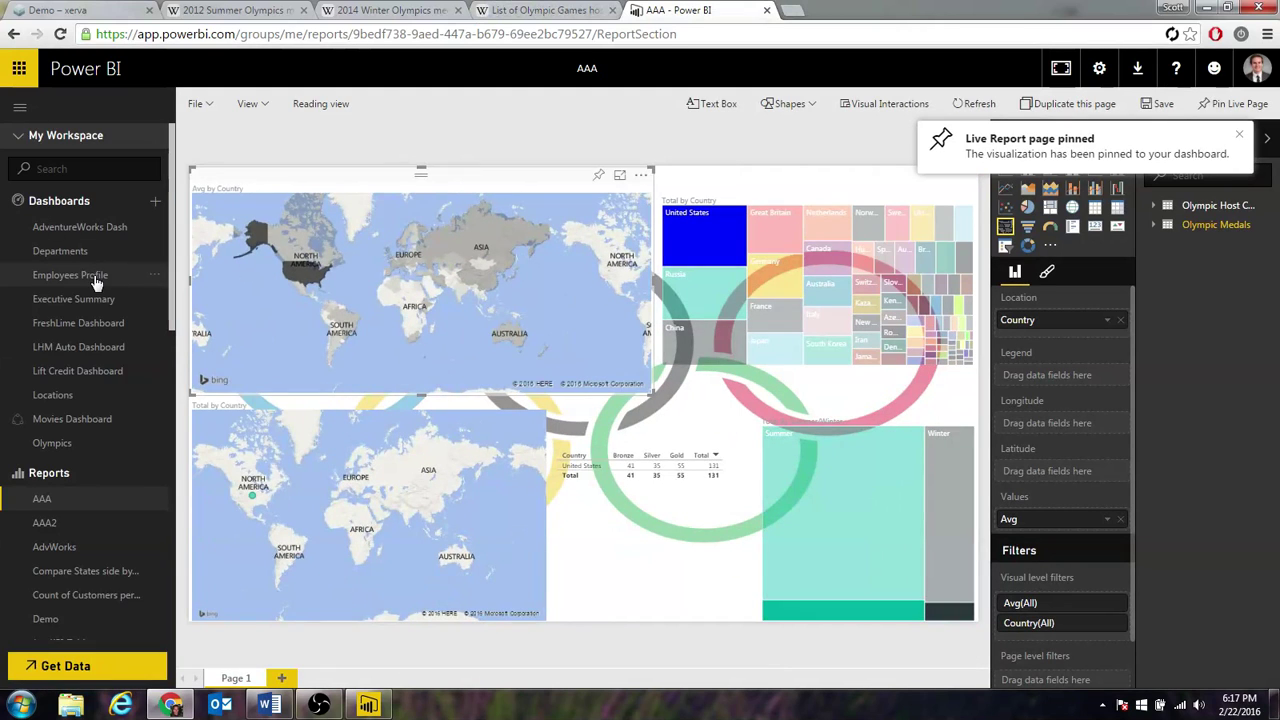
click(92, 447)
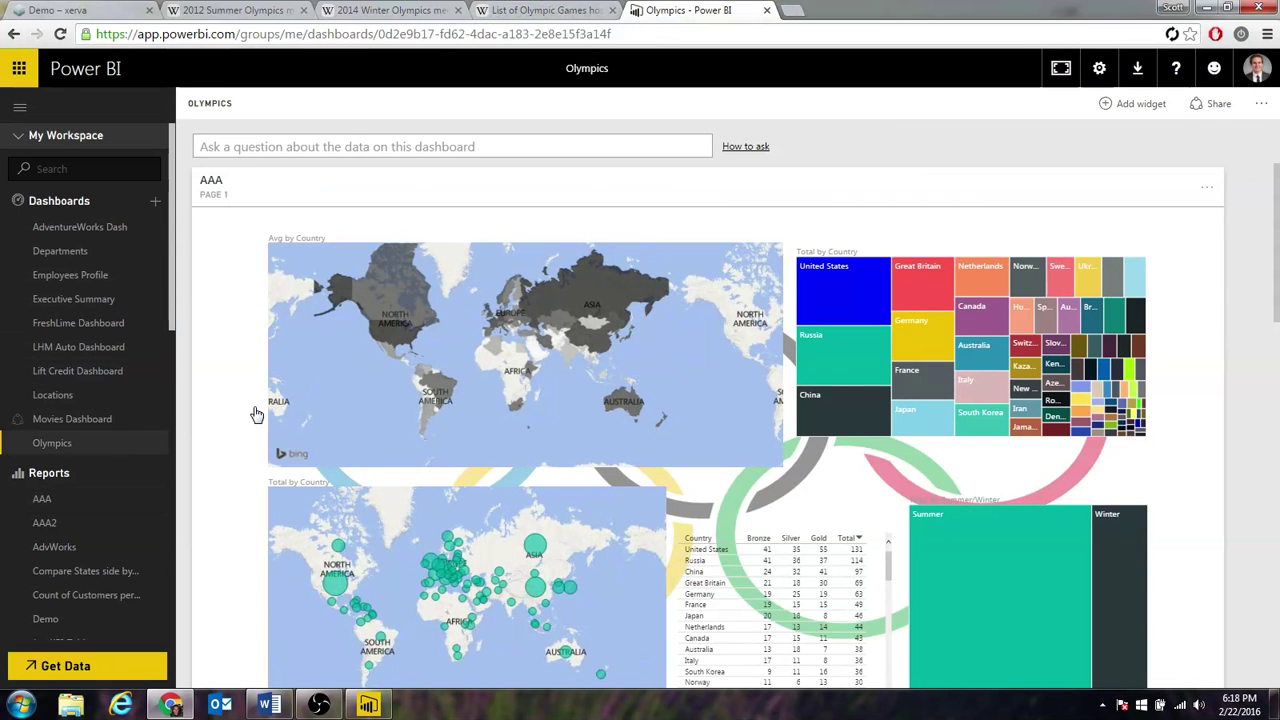
- Ask the Olympics dashboard "total by country sorted by total" and check the United States bar
click(409, 148)
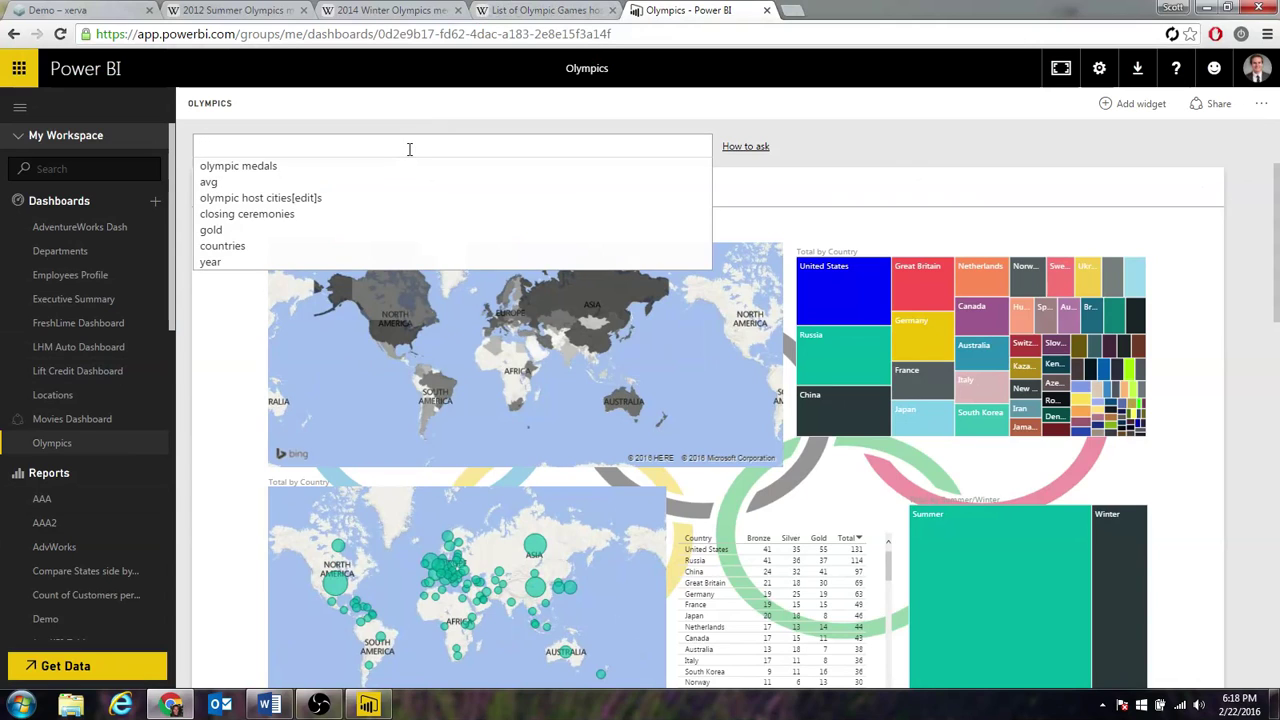
text(tot)
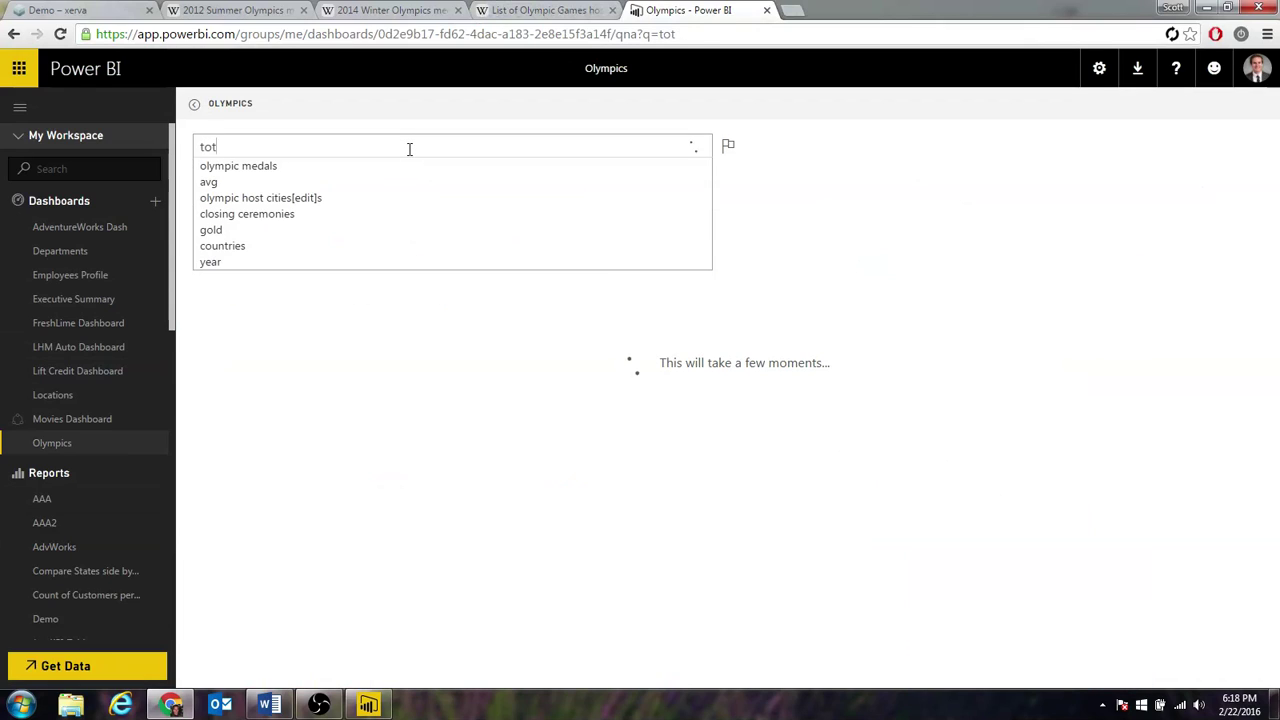
text(al by co)
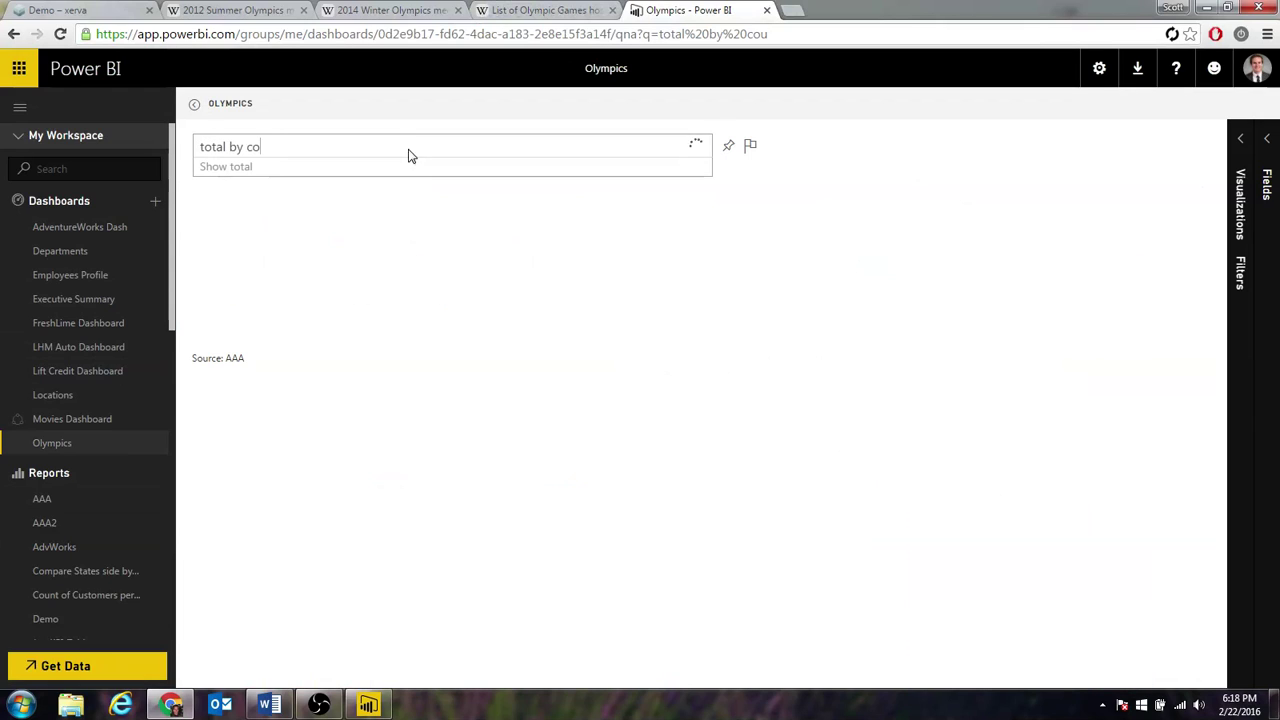
text(untry)
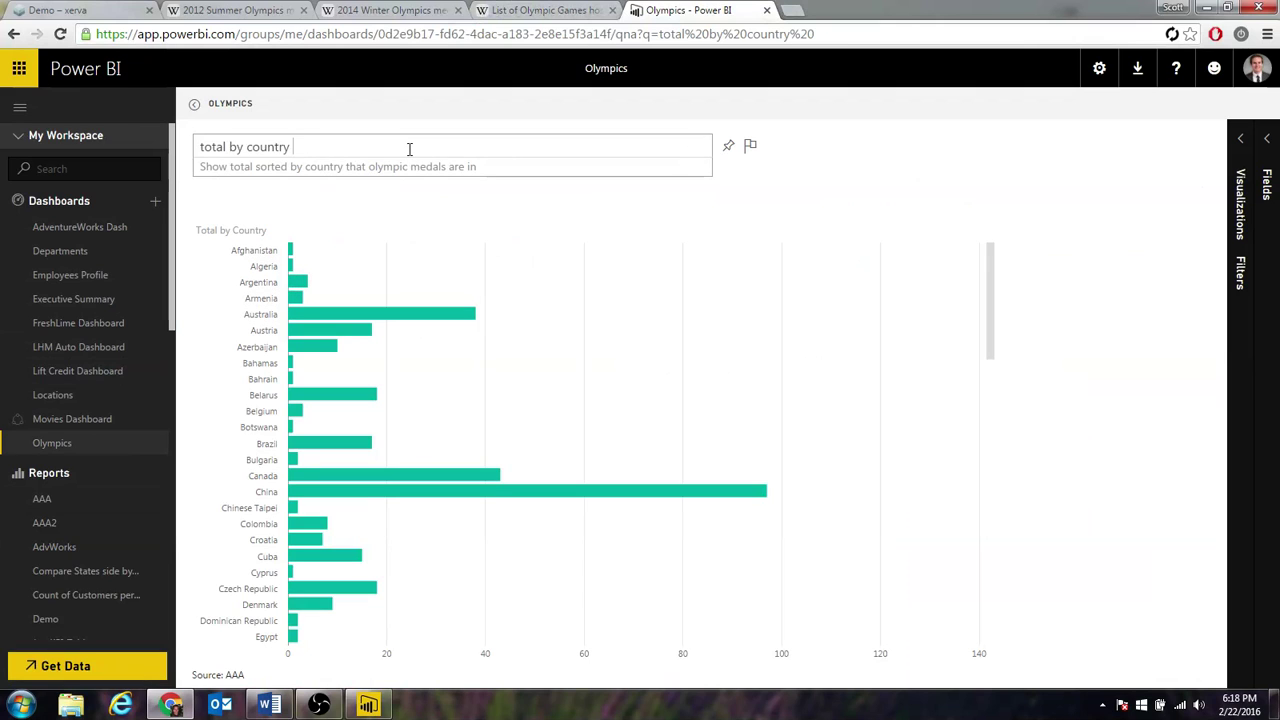
text( sortedd)
key(BackSpace)
text(by )
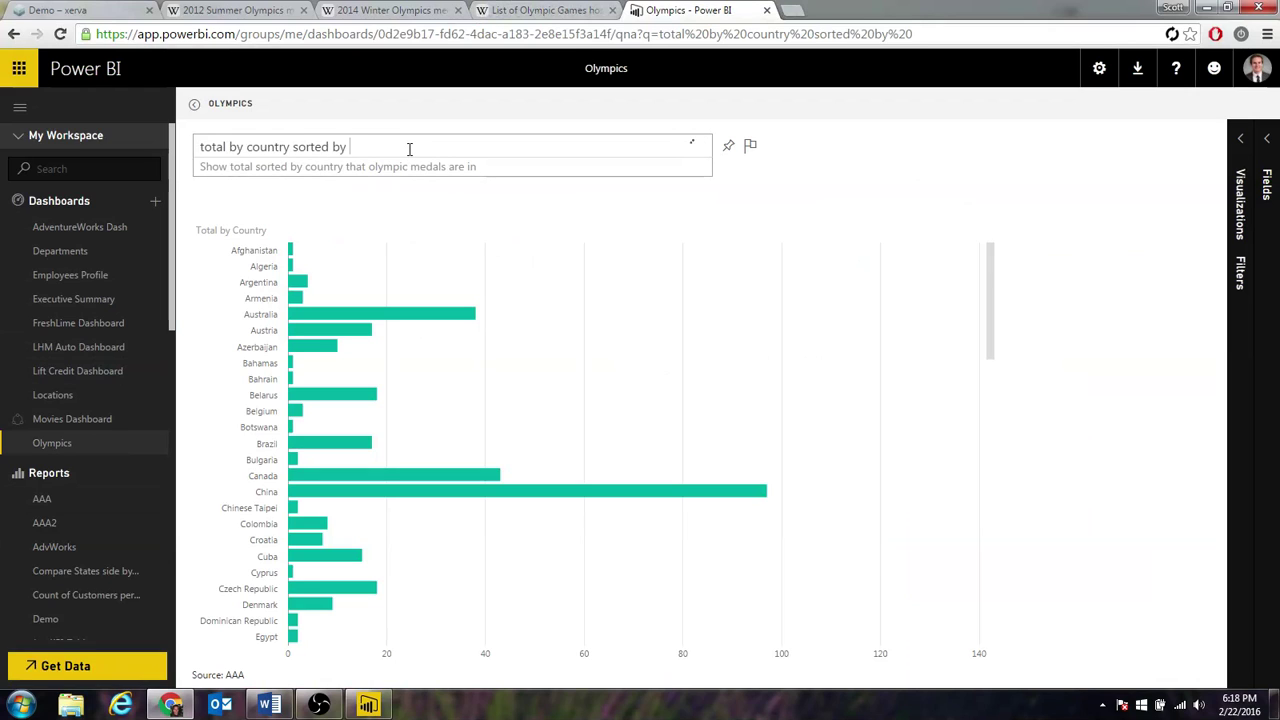
text(total)
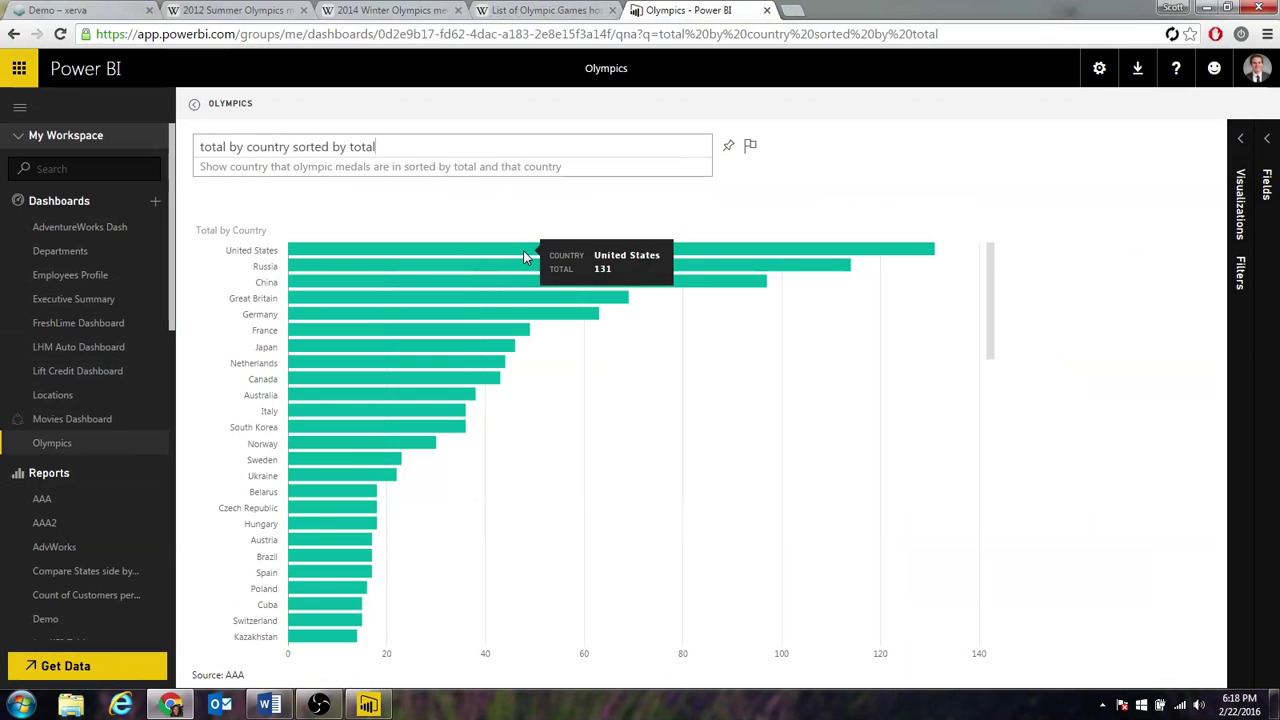
mouse_move(496, 270)
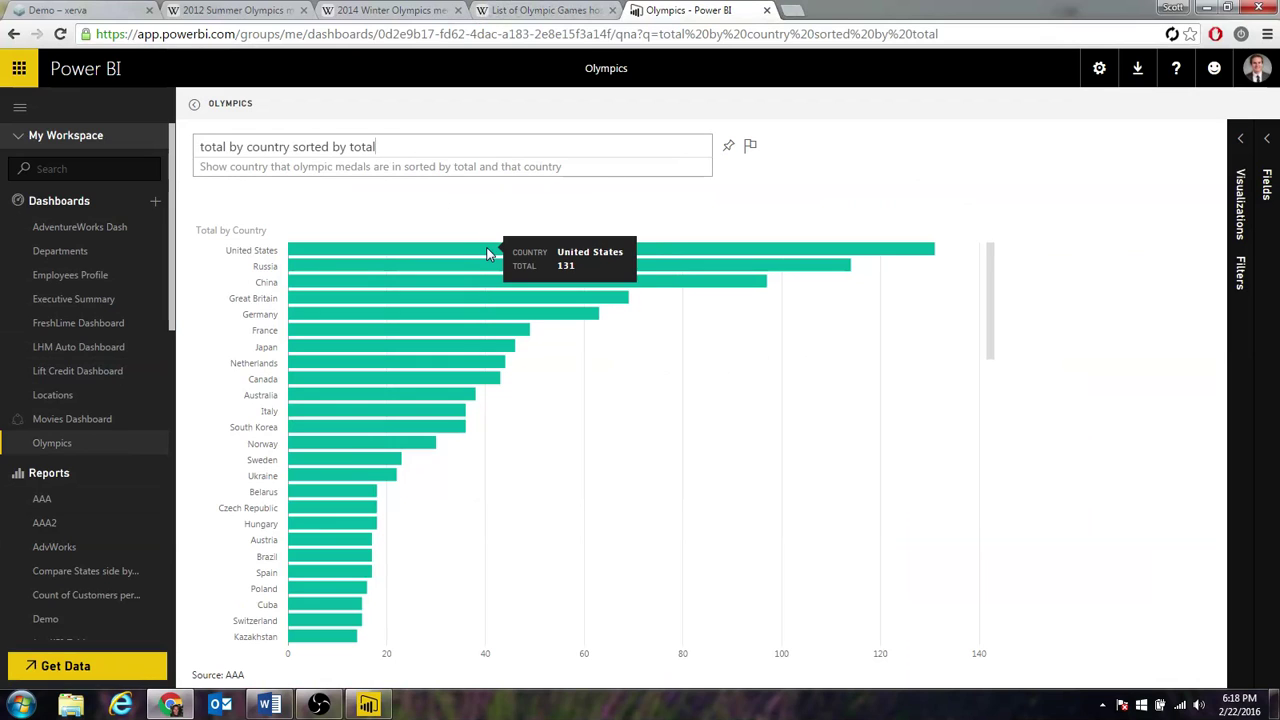
- Change the dashboard question to "total by country and gold" and inspect the three countries with the highest totals on the scatter chart
drag(400, 149, 170, 148)
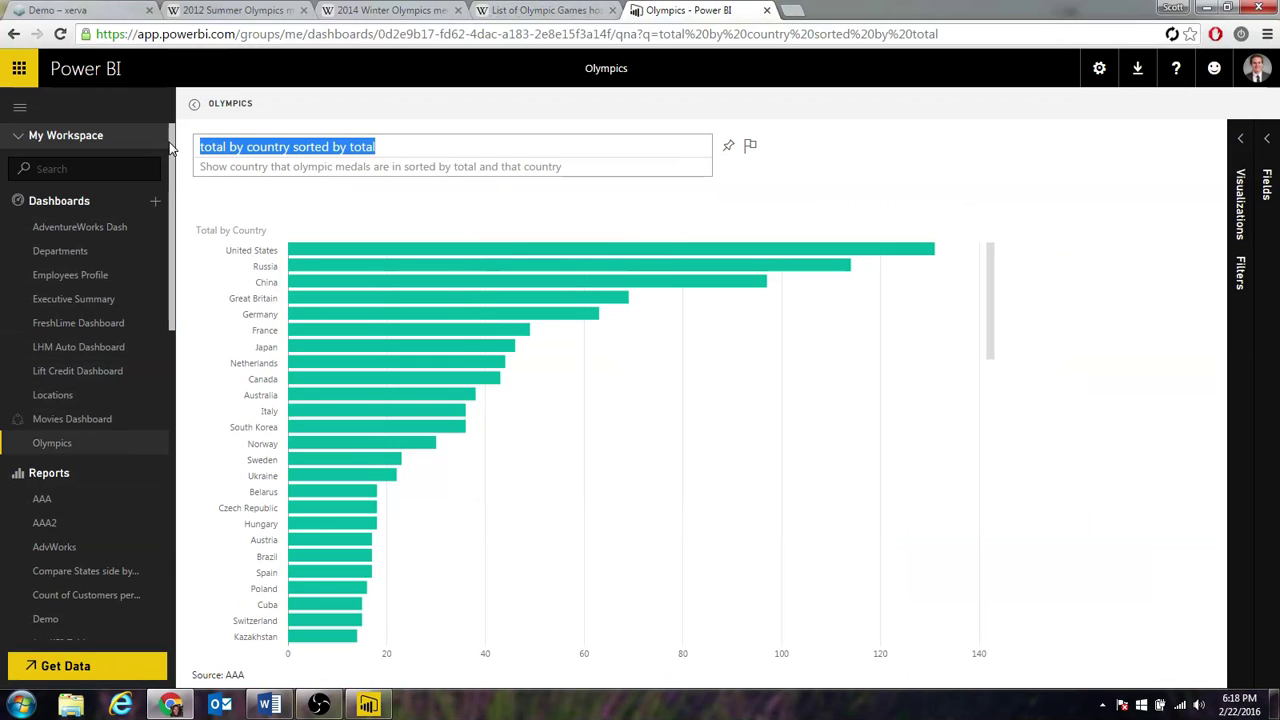
drag(293, 147, 443, 139)
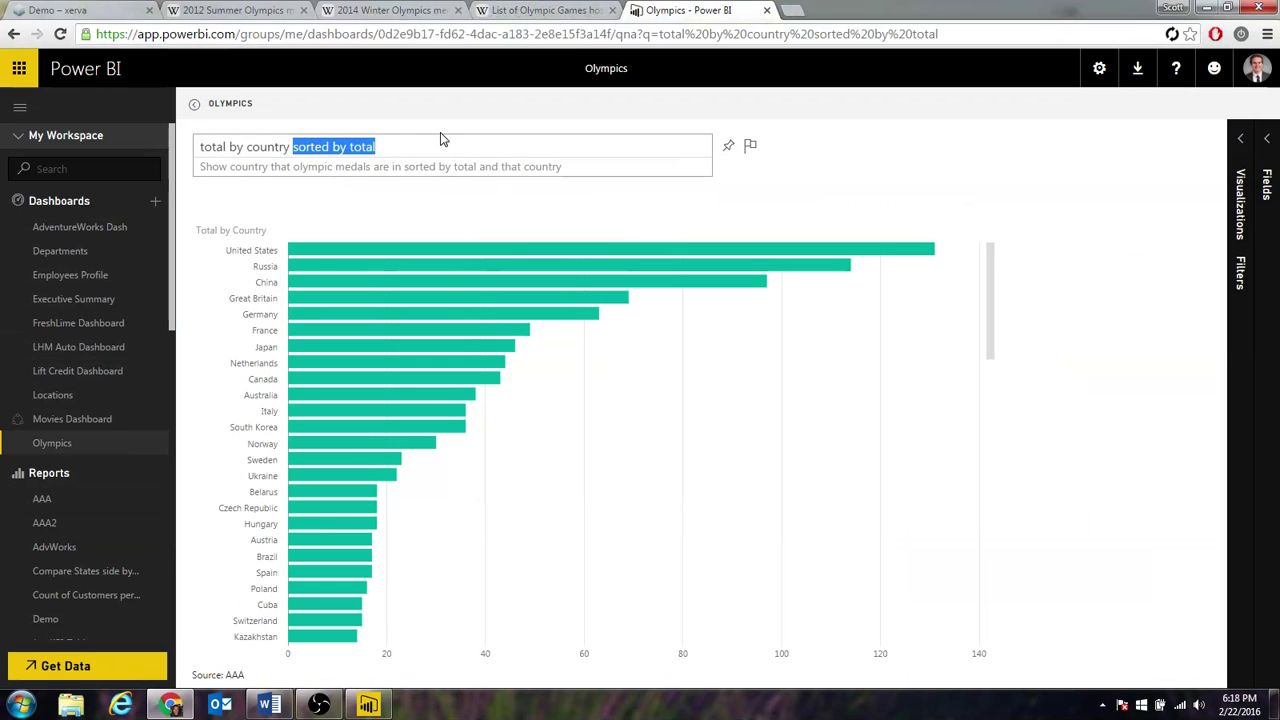
text(and )
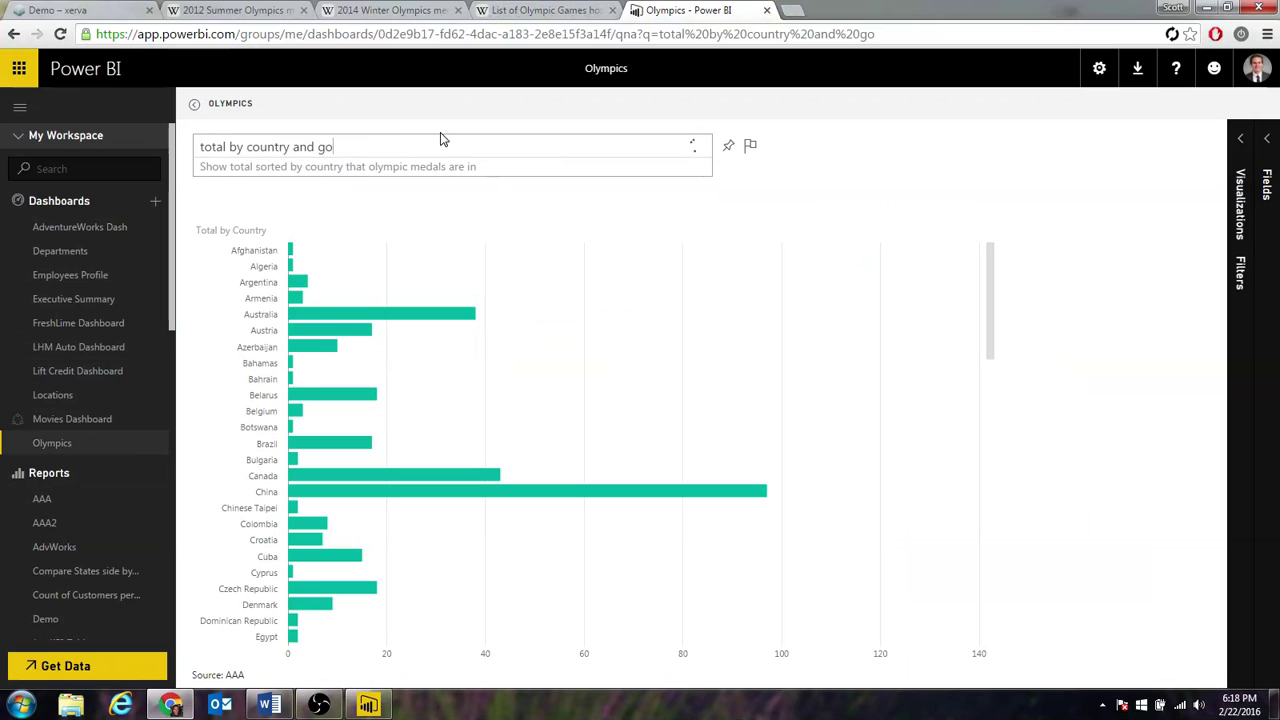
text(gold)
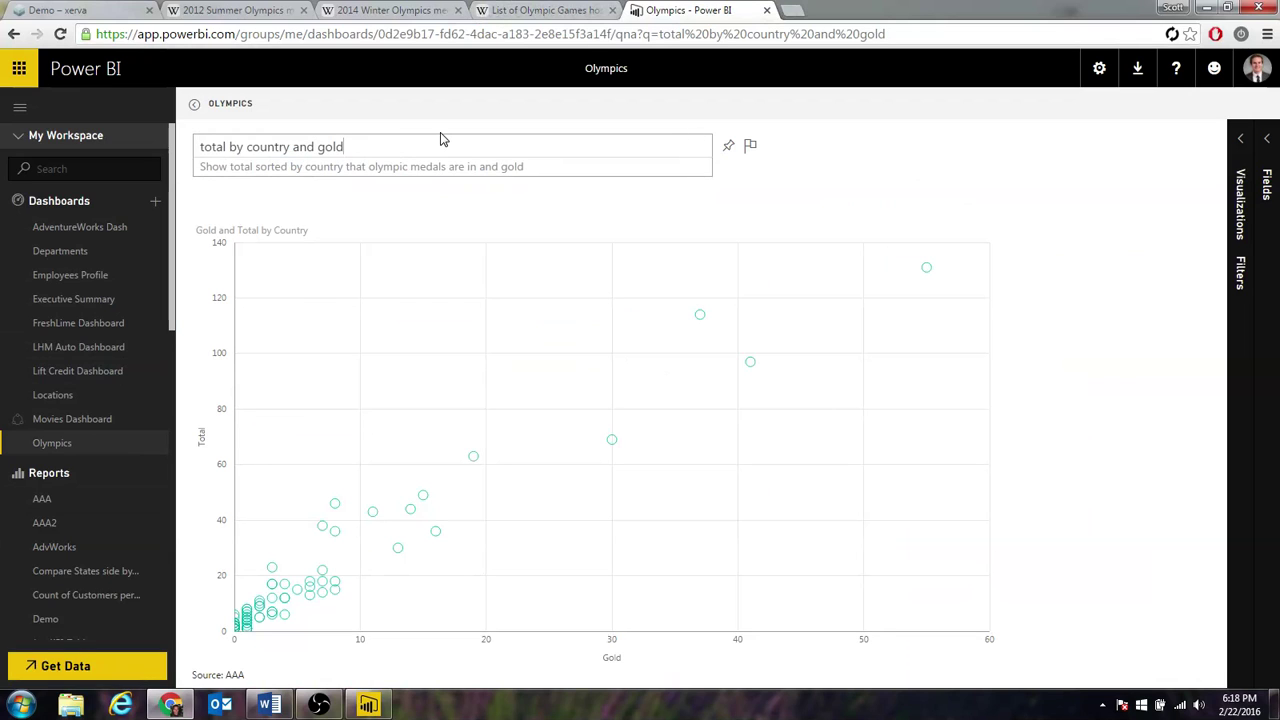
mouse_move(928, 270)
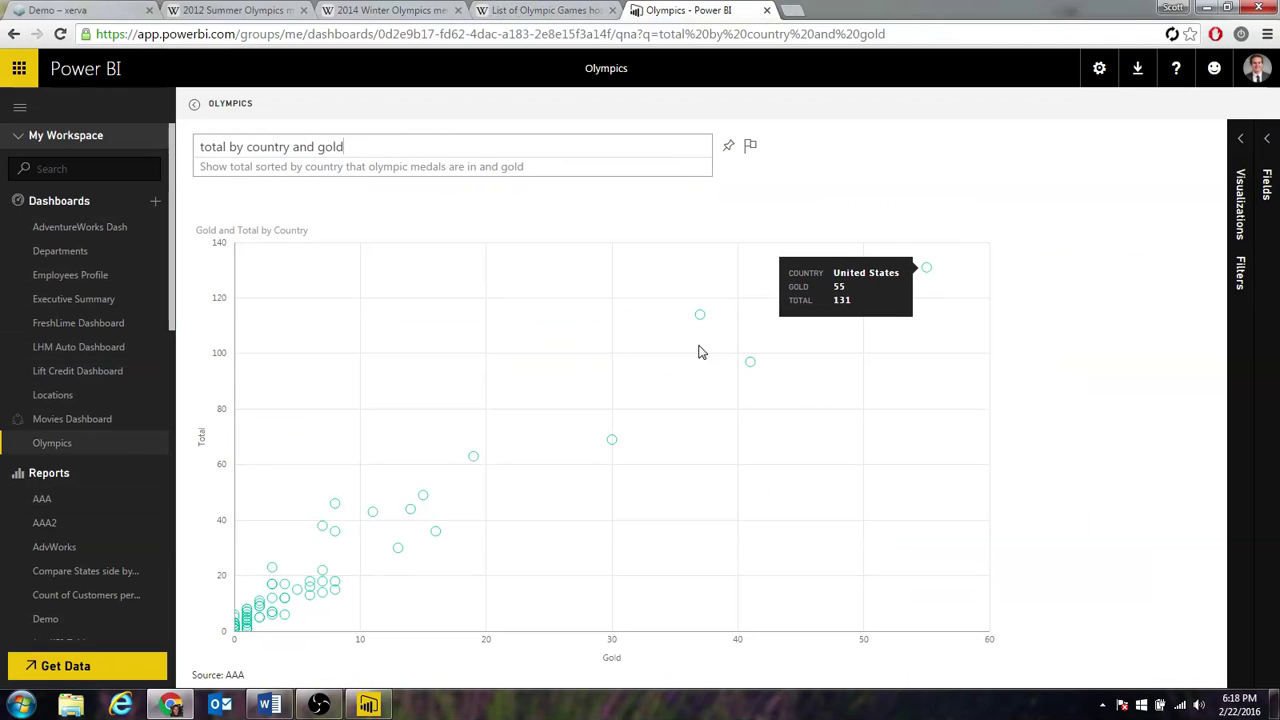
mouse_move(699, 320)
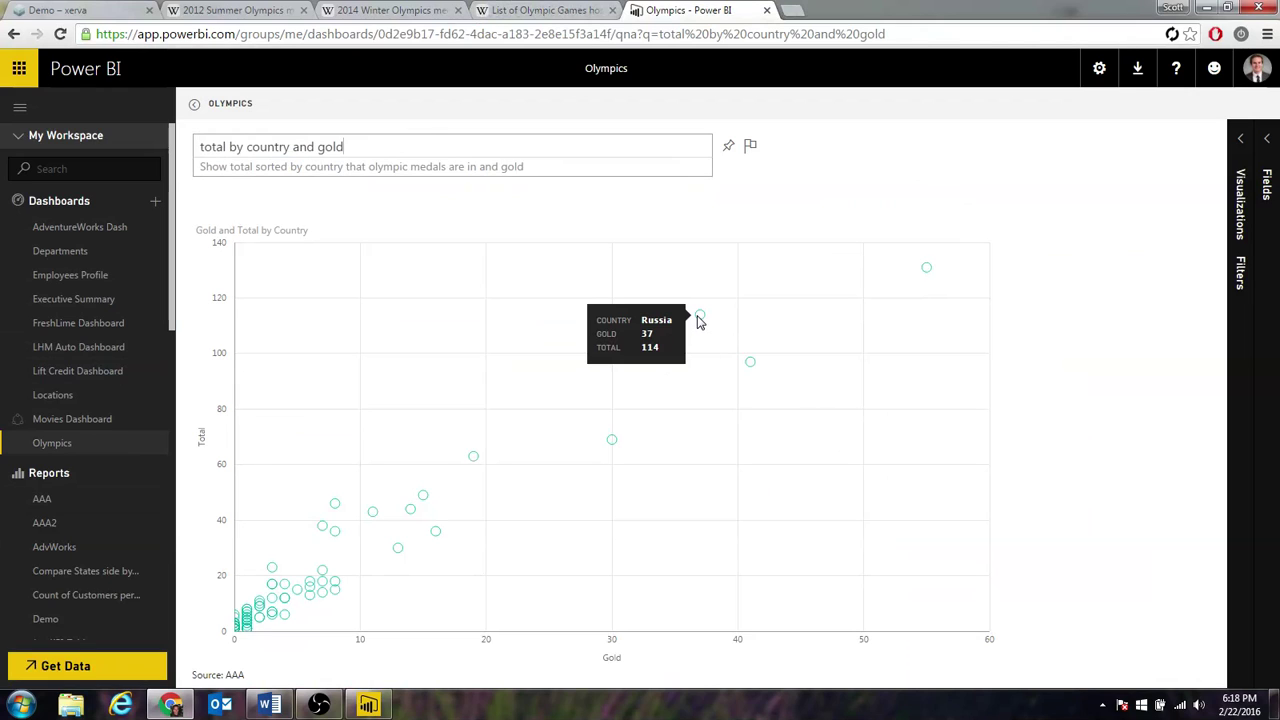
mouse_move(749, 366)
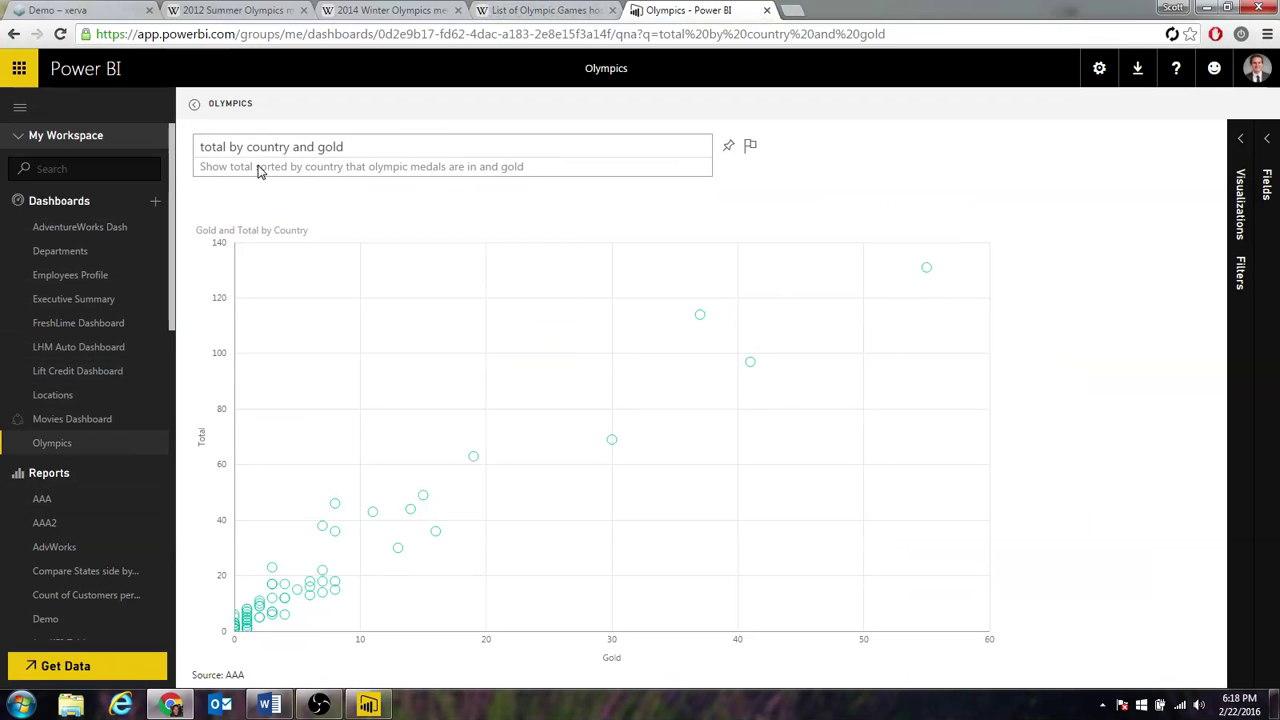
- Reopen the AAA report and bring up its Publish to web embed code
click(65, 500)
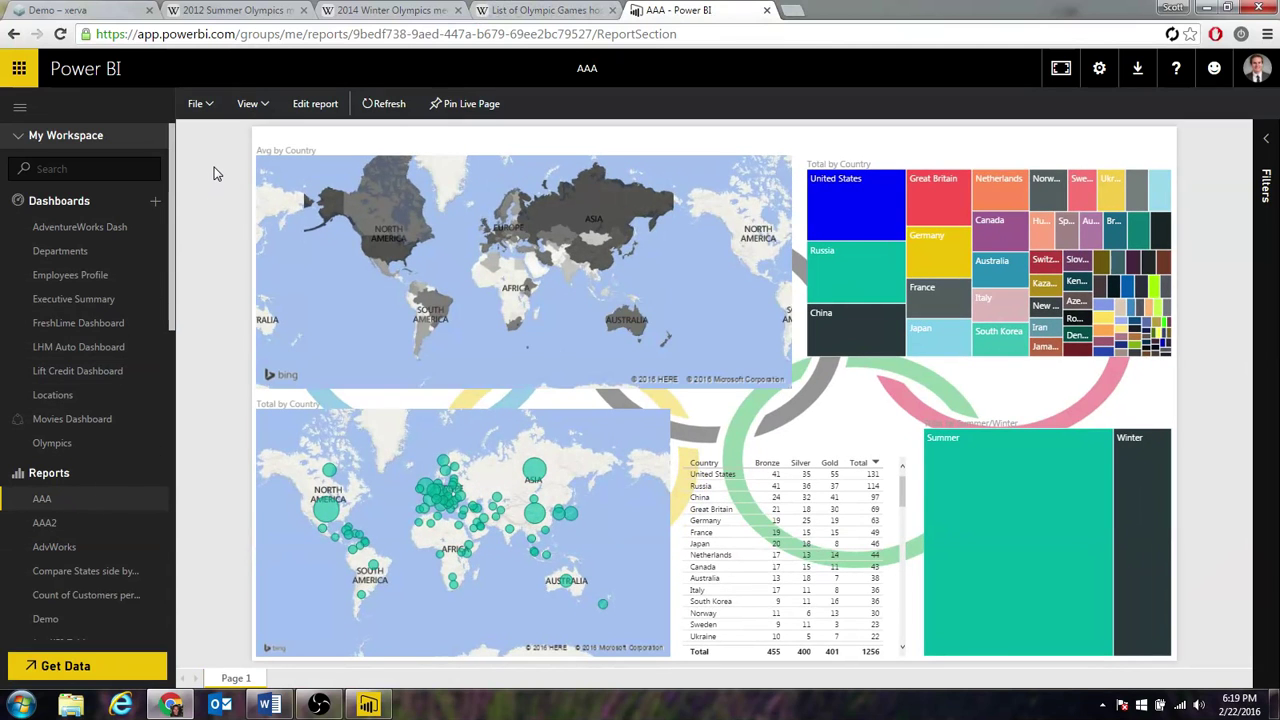
click(200, 106)
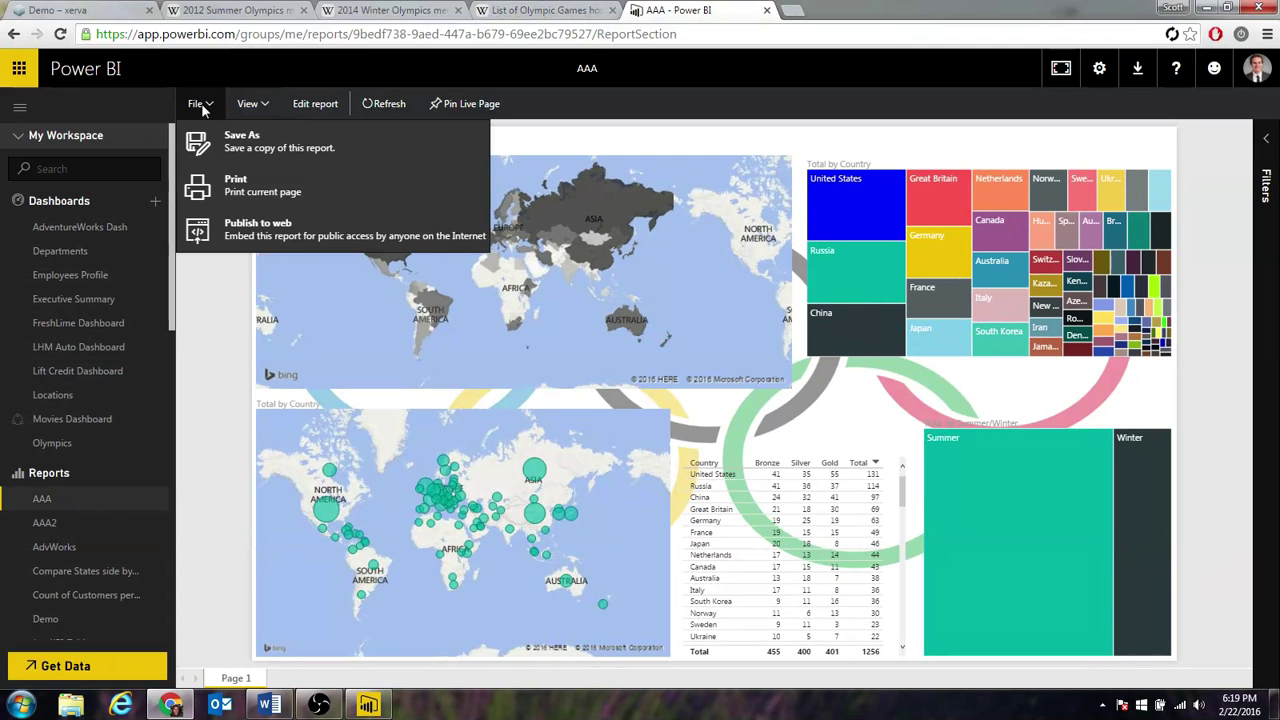
click(240, 236)
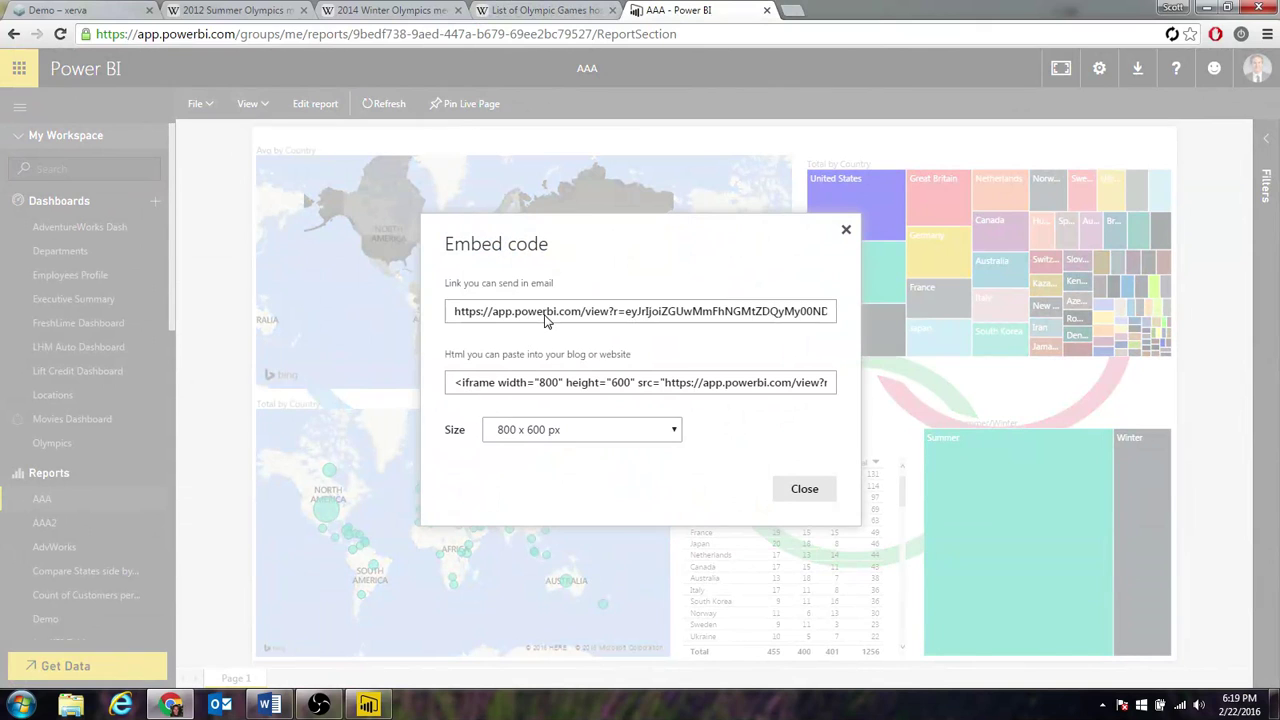
- Copy the AAA report's shareable email link and open the public report in a new browser tab
click(545, 318)
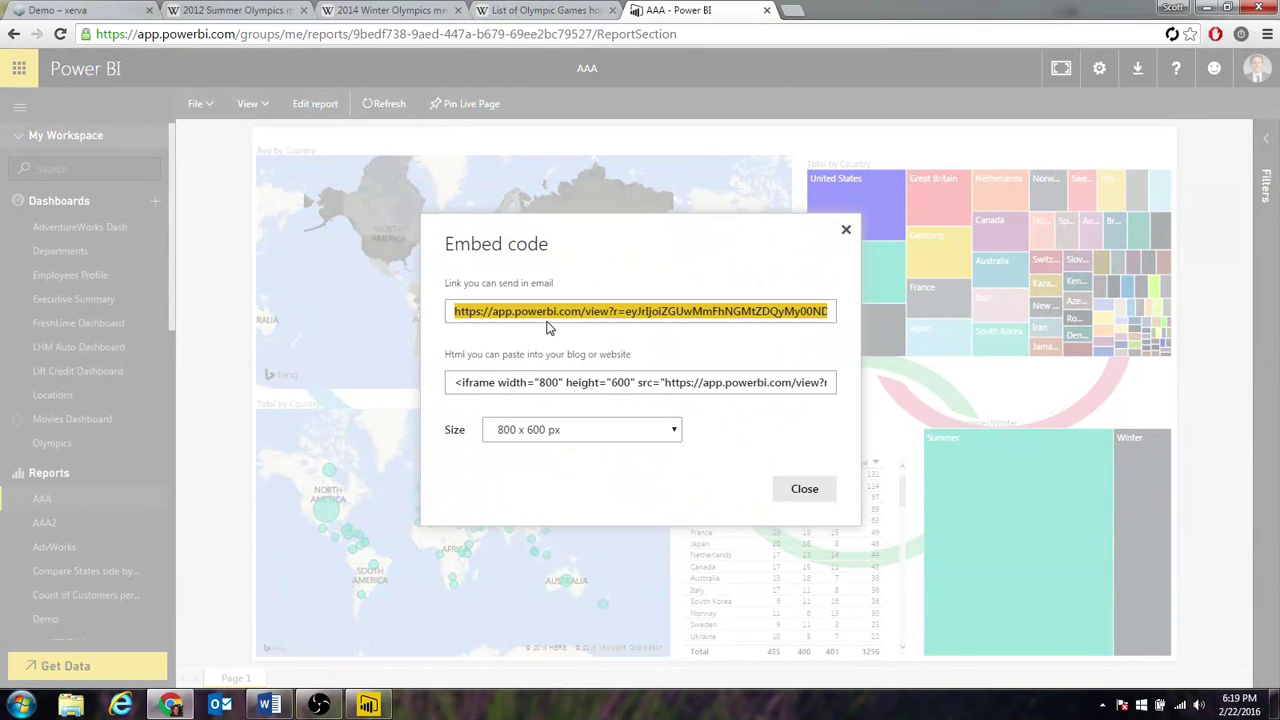
click(790, 12)
text(https://app.powerbi.com/view?r=eyJrIjoiZGUwMmFhNGMtZDQyMy00NDYxLTk2ZjUtYmY5ZWVkMTdmZDk1IiwidCI6IjFkOTdlMjI0LTM3ZTUtNDk0Mi1iYTRiLTc2NzJjYTcxZDY5MiIsImMiOjZ9)
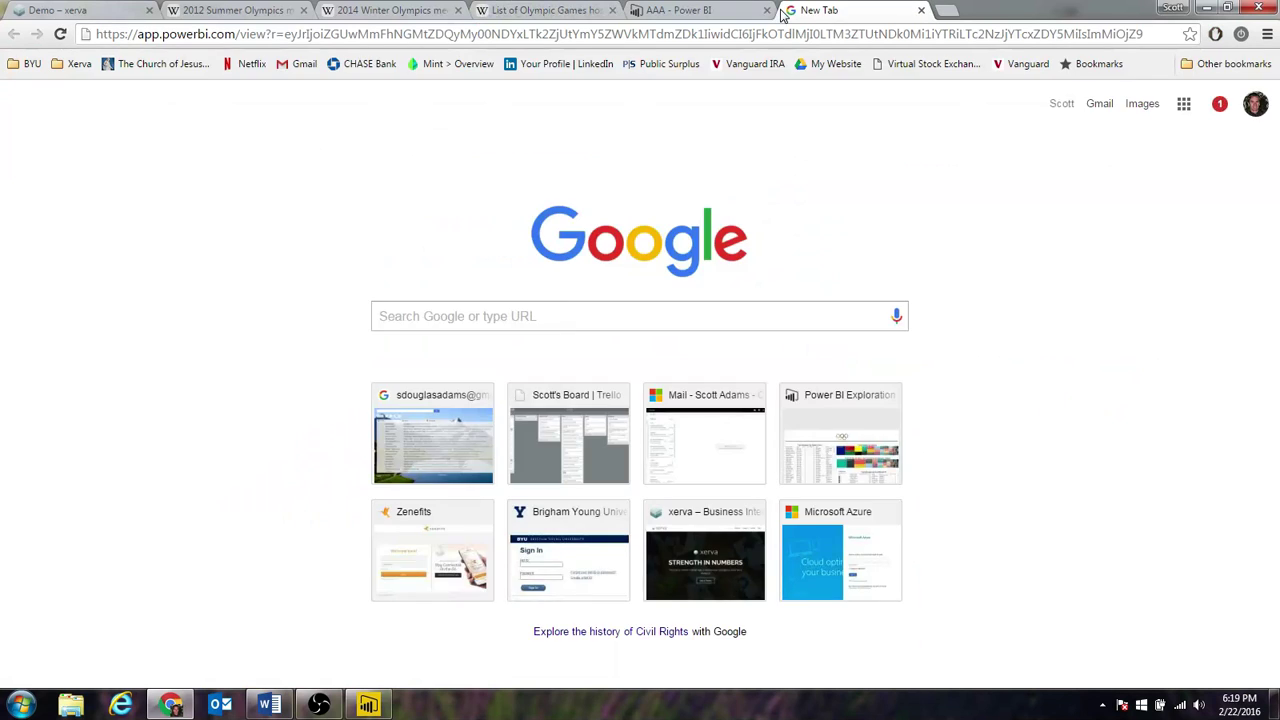
key(Return)
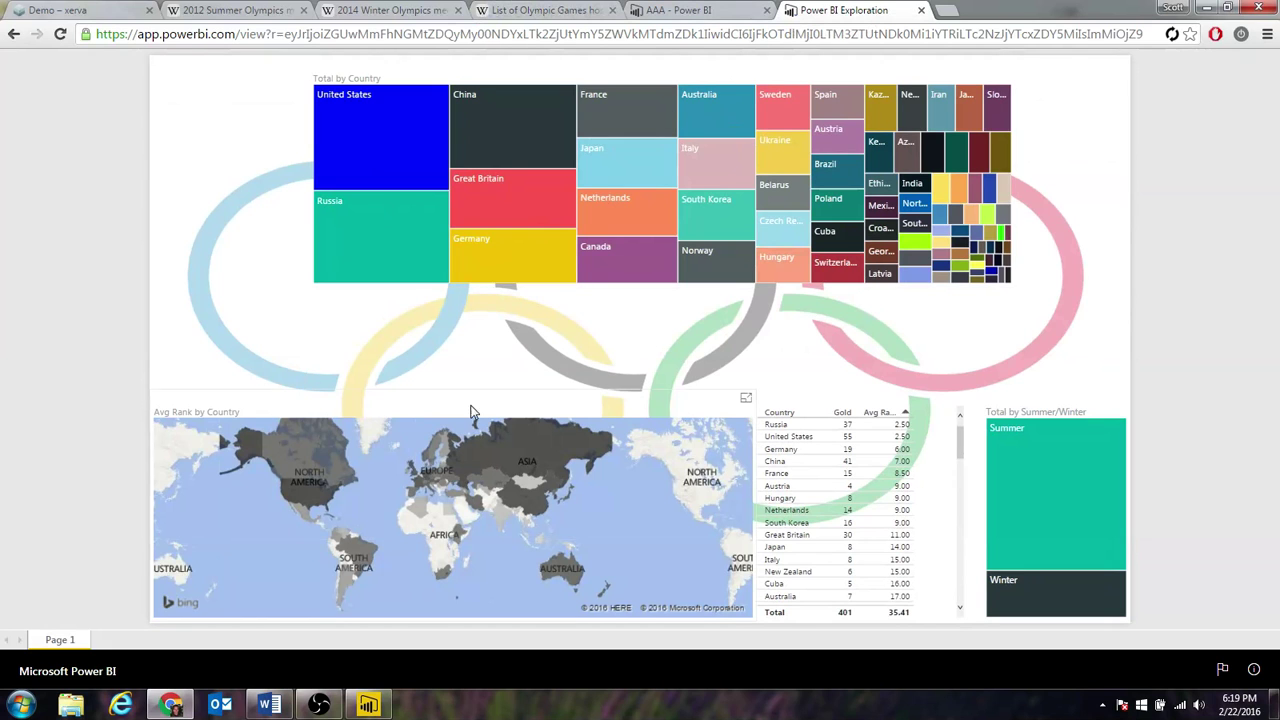
- Return to the AAA report, dismiss its embed code and save a copy of the report as AAA3
click(716, 11)
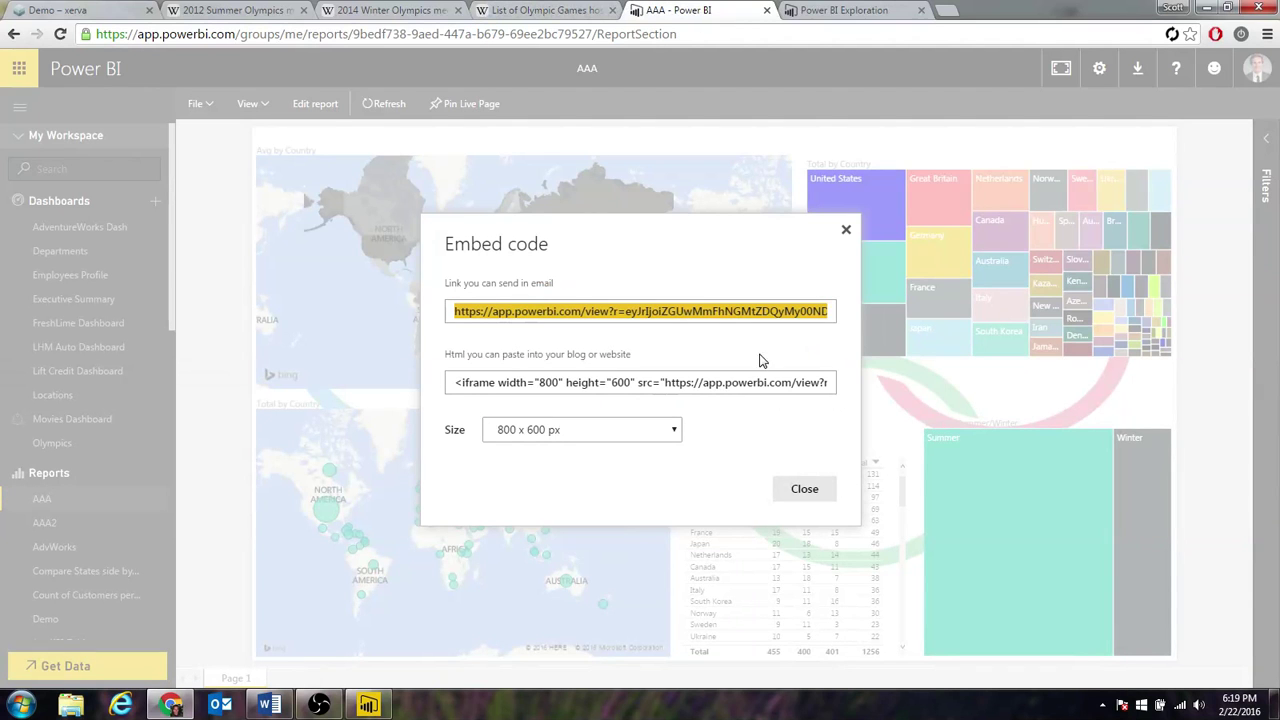
click(846, 230)
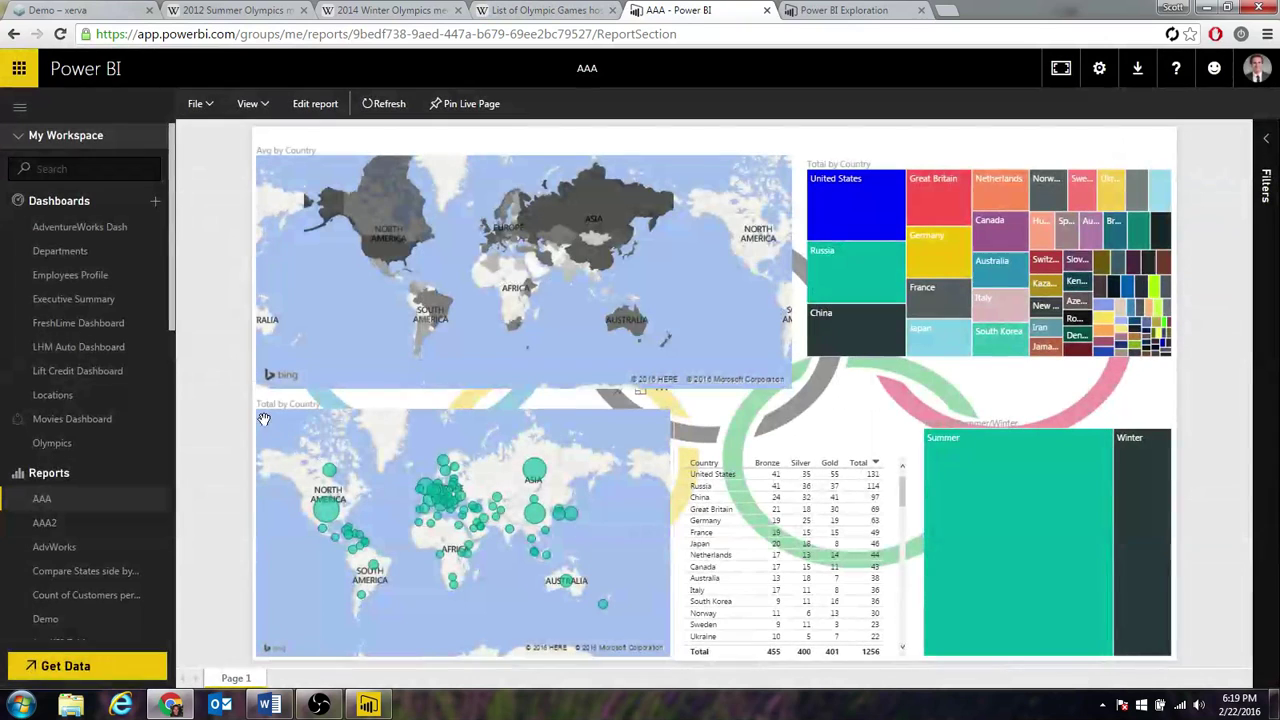
click(213, 104)
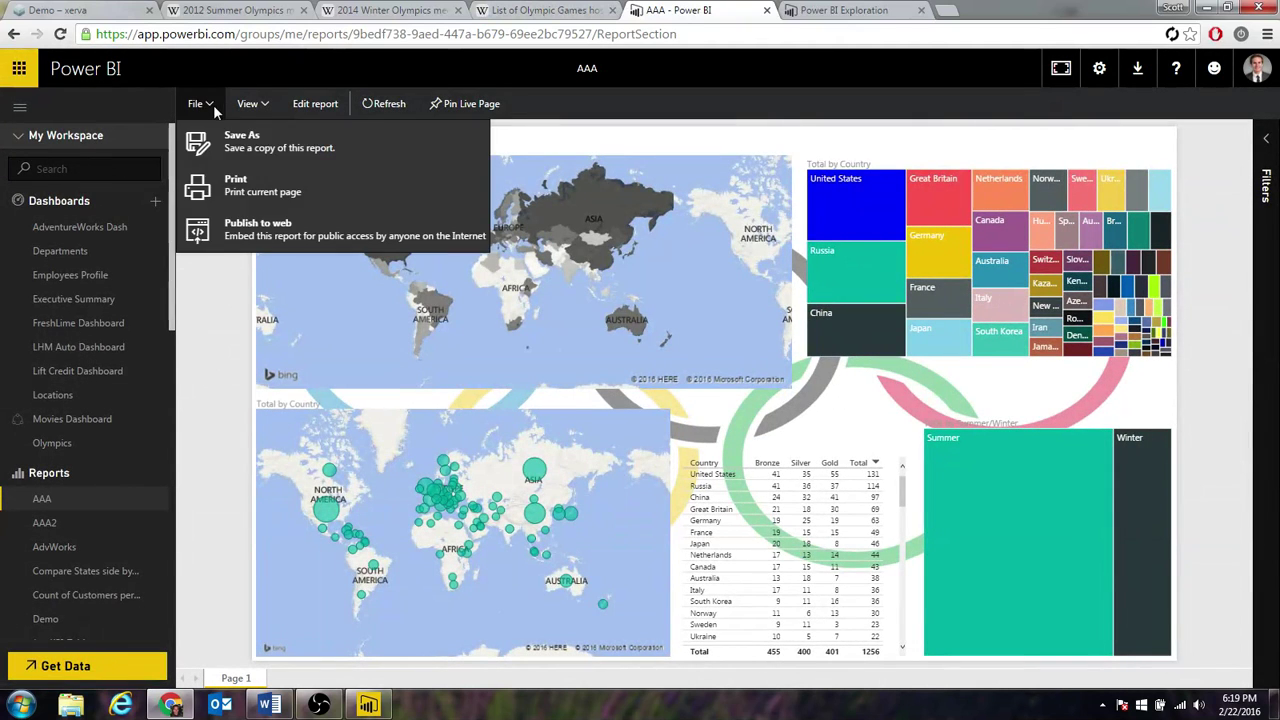
click(266, 150)
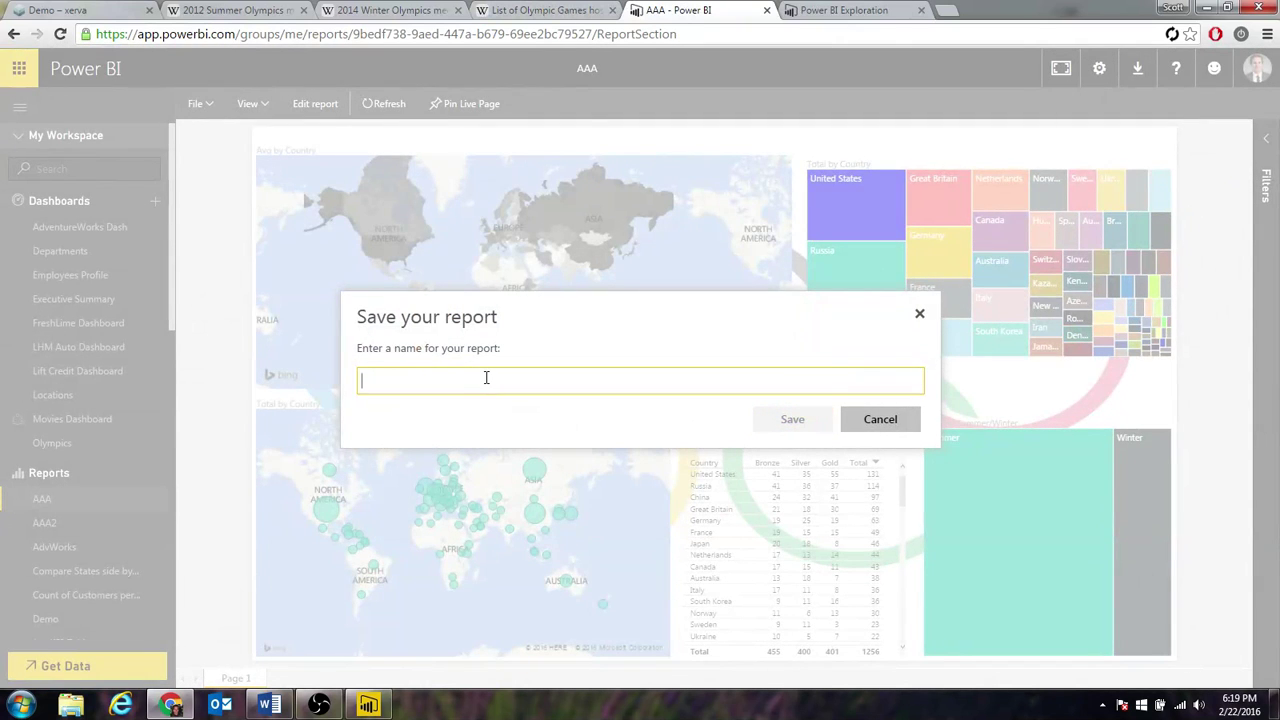
text(AA)
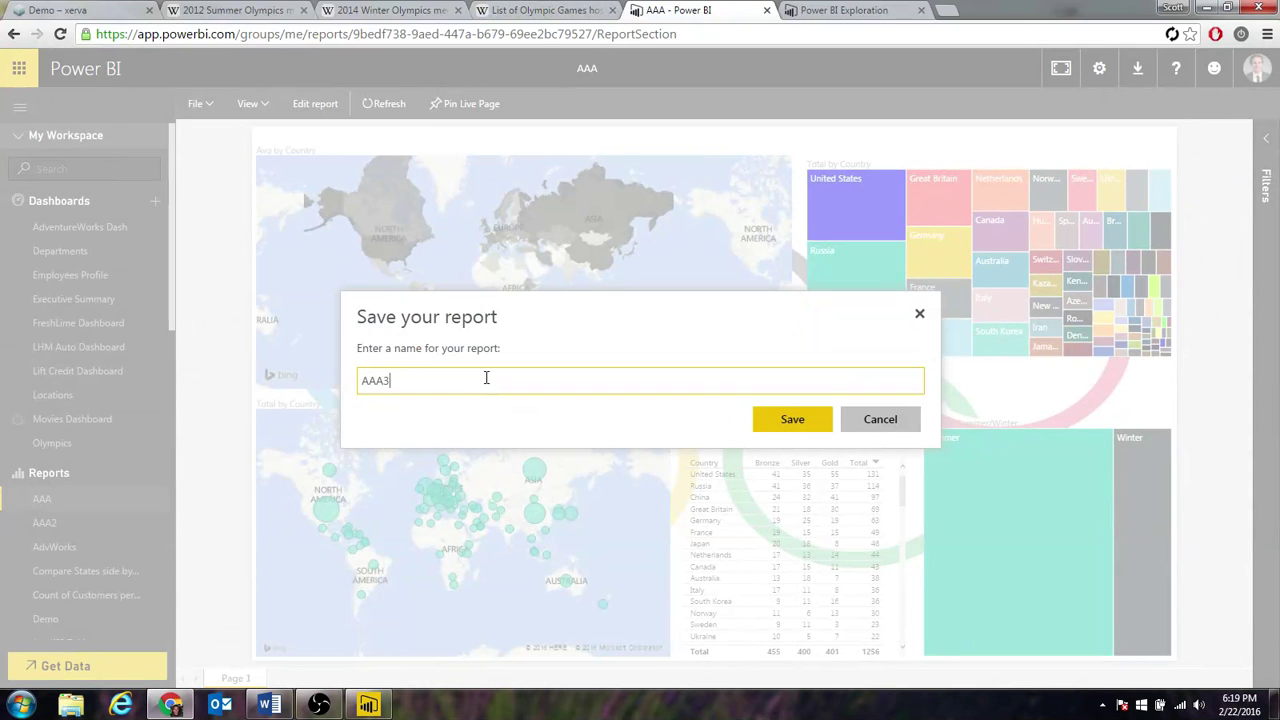
text(A3)
key(Return)
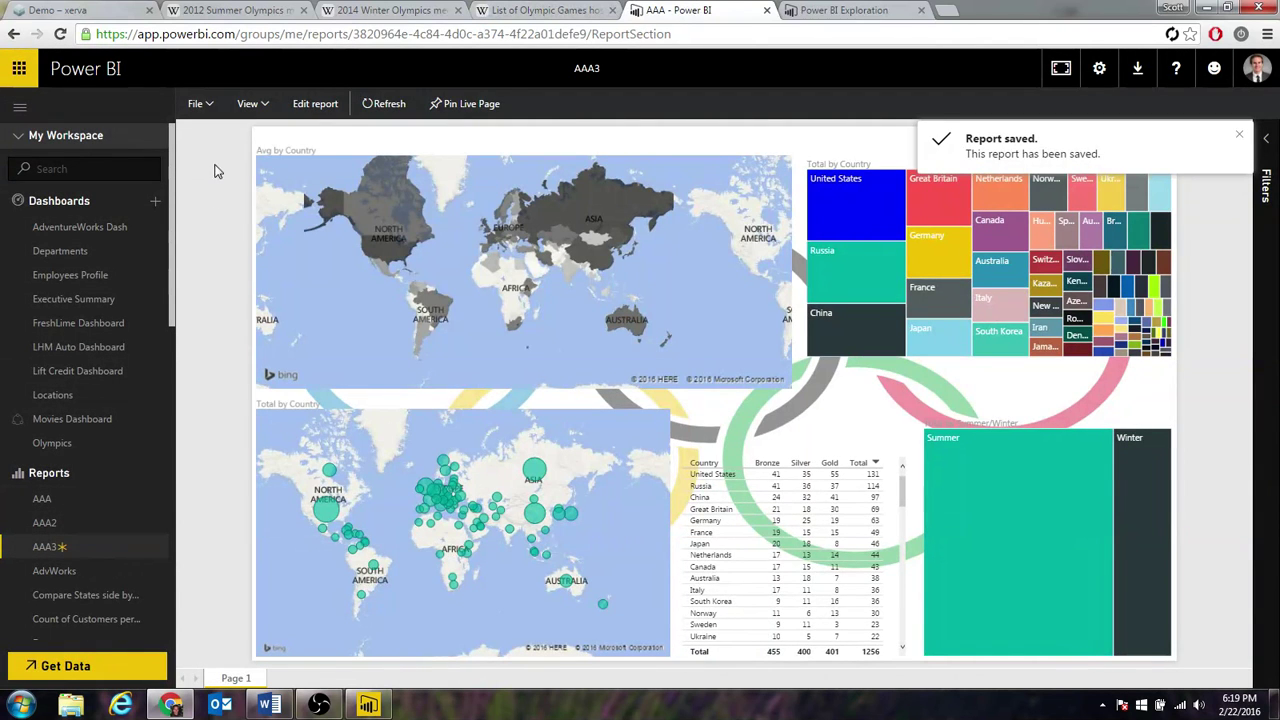
- Publish the AAA3 report to the web by creating a public embed code for it
click(196, 104)
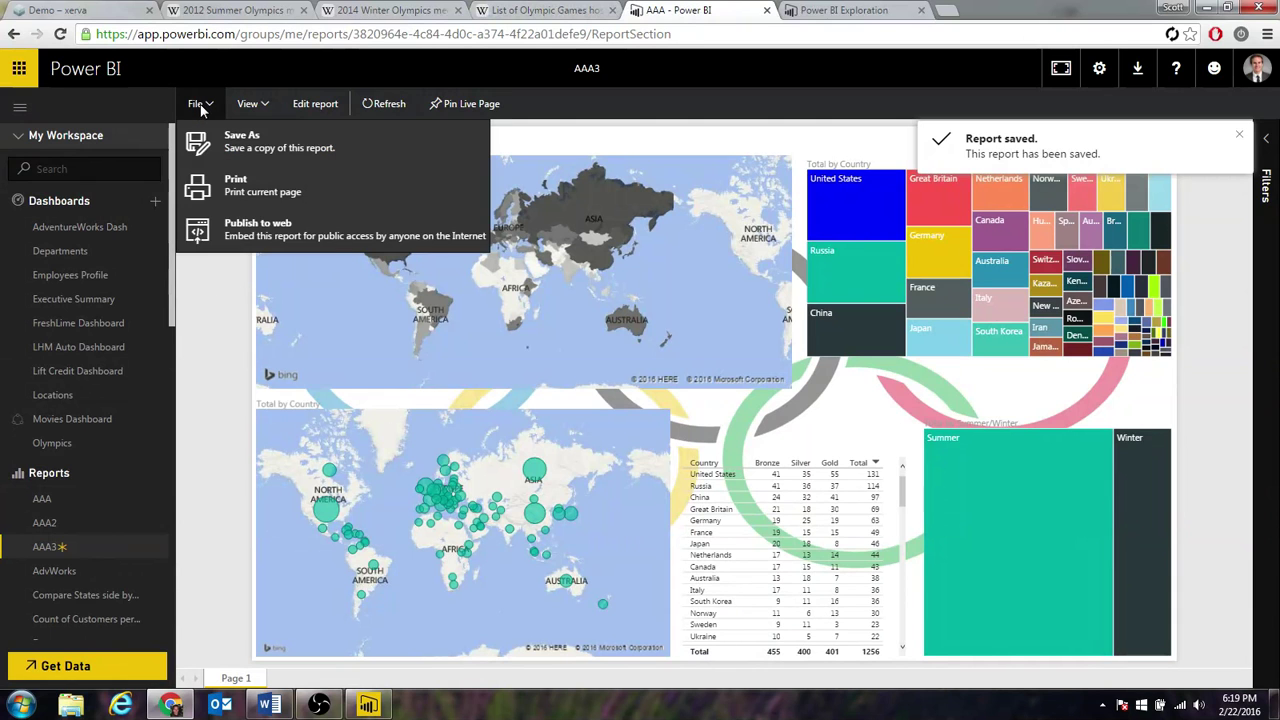
click(252, 238)
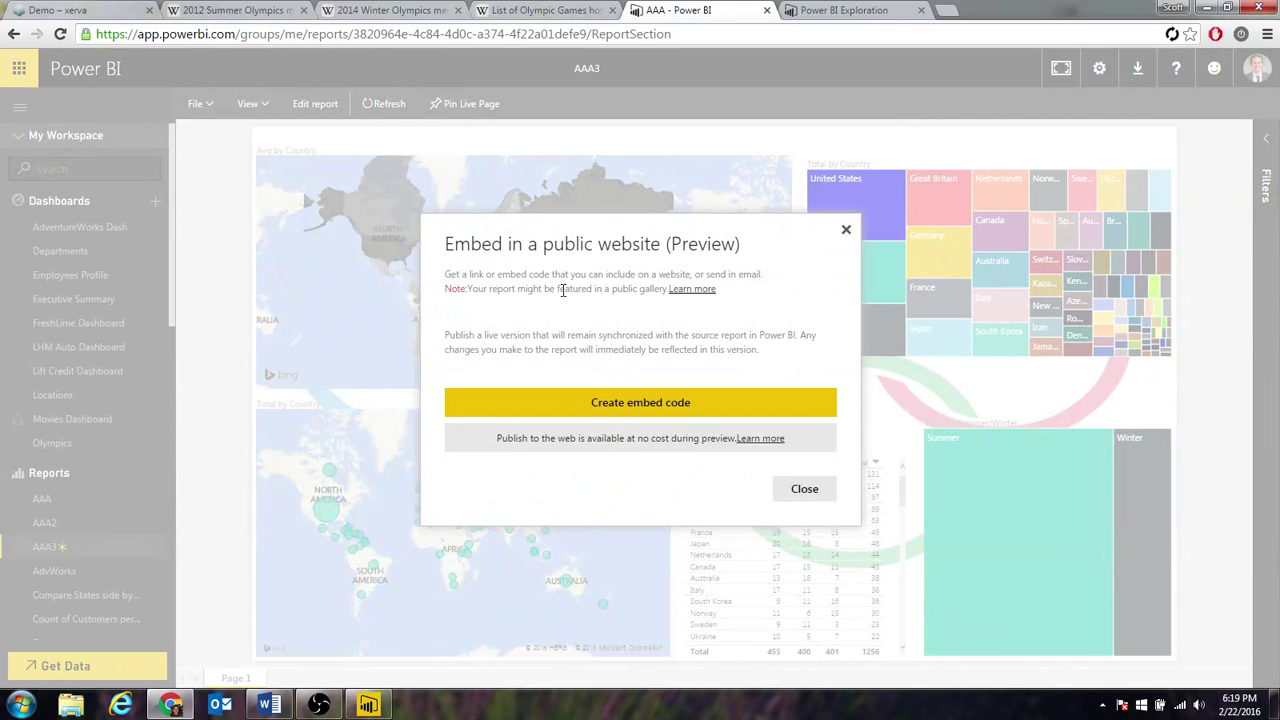
drag(547, 248, 800, 246)
click(710, 253)
double_click(767, 335)
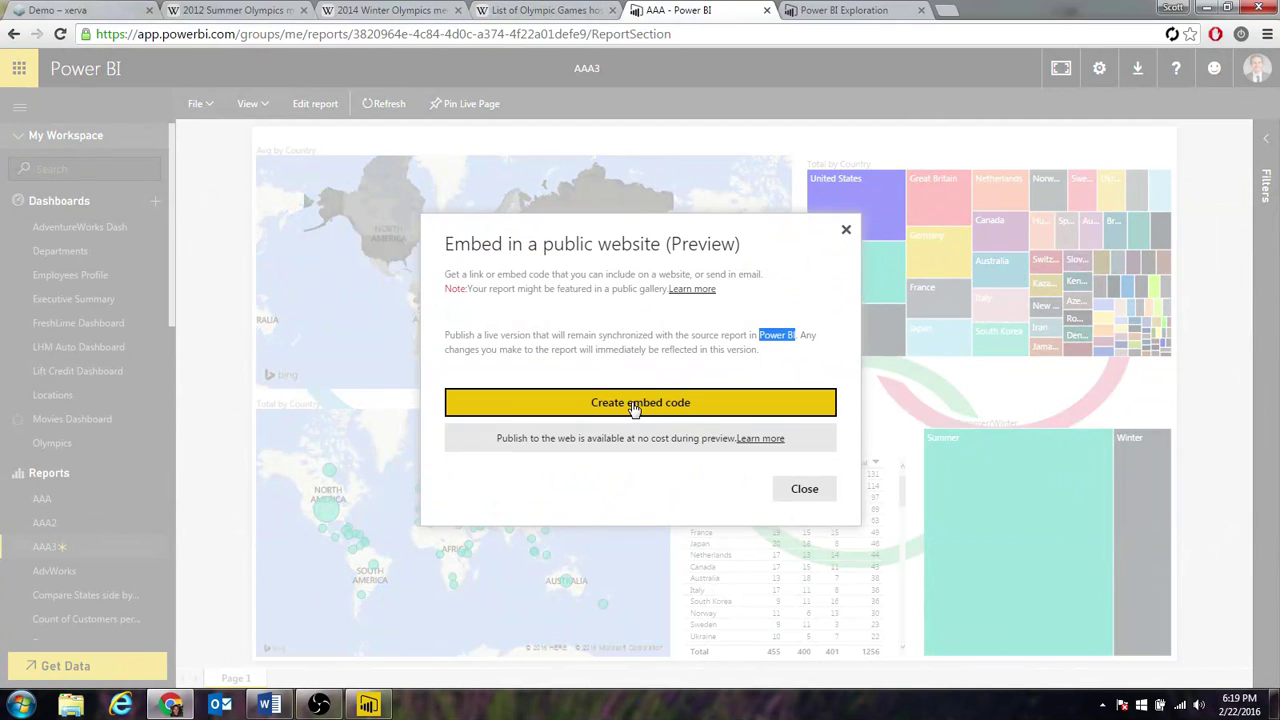
click(631, 407)
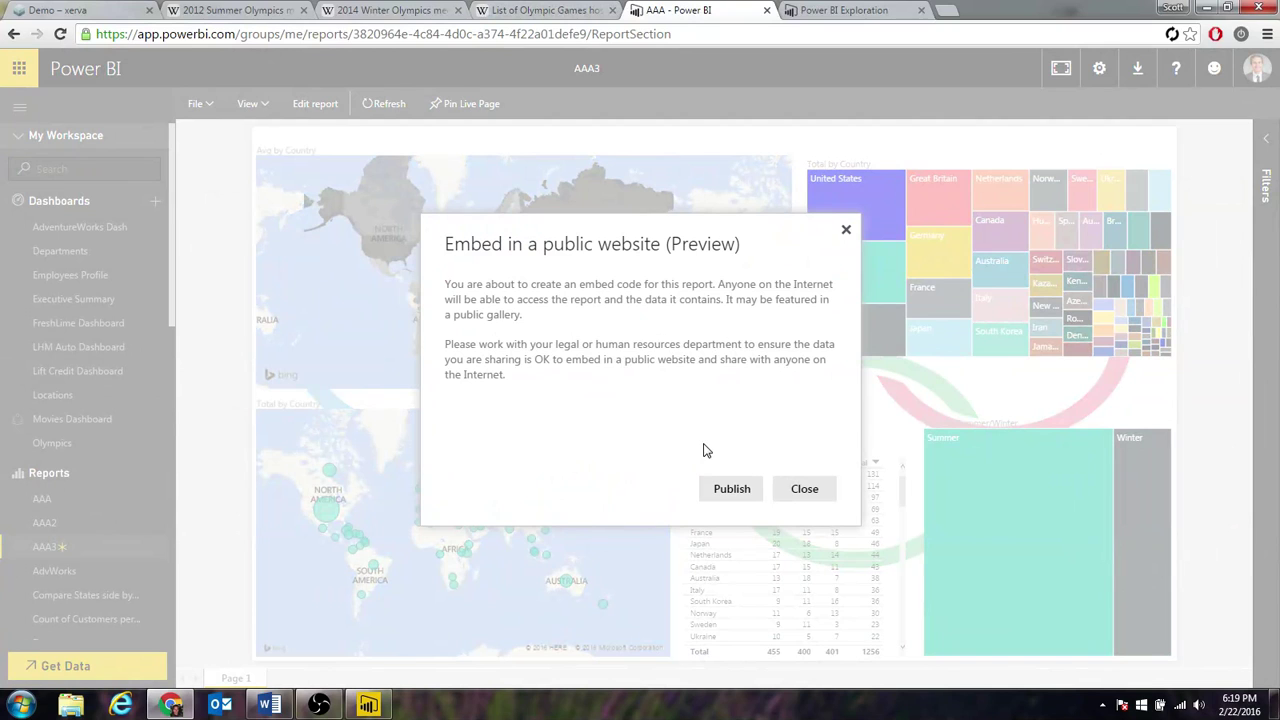
click(729, 490)
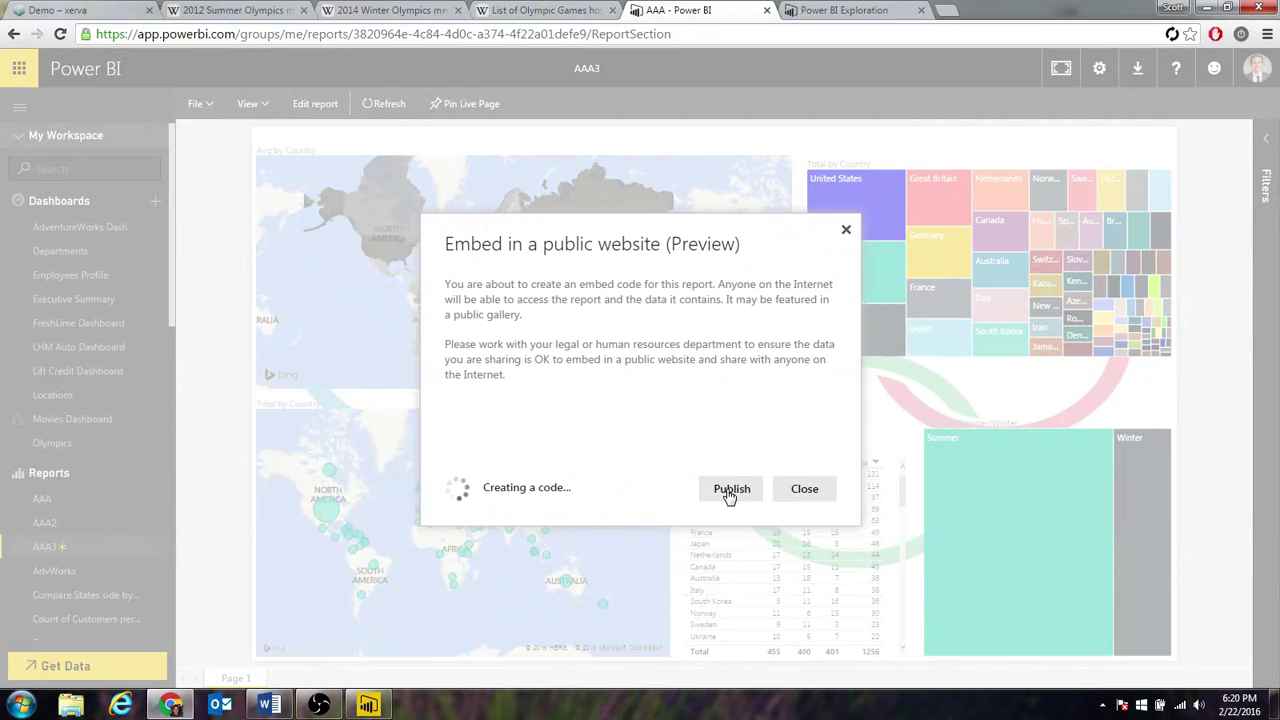
- Copy AAA3's shareable email link, open the public report in a new browser tab and reload the page
click(500, 312)
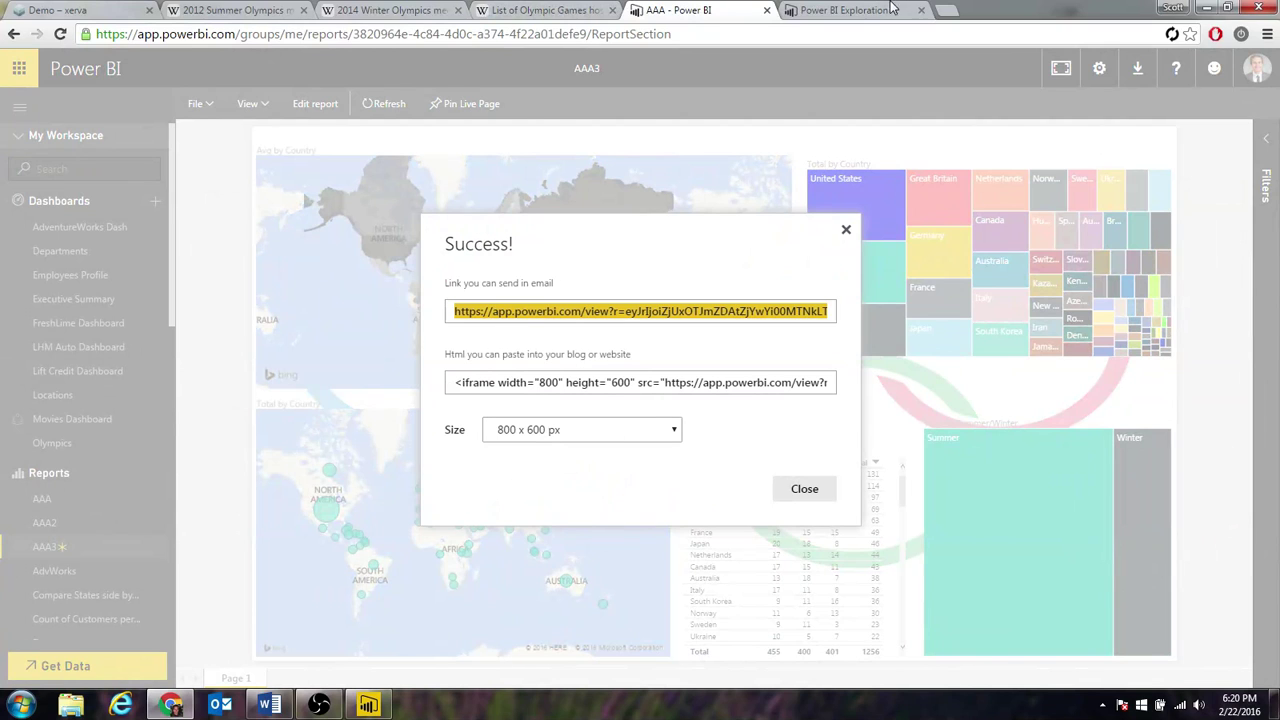
click(947, 11)
text(https://app.powerbi.com/view?r=eyJrIjoiZjUxOTJmZDAtZjYwYi00MTNkLTk1OTYtN2I0ZGNmZWFiYTQwIiwidCI6IjFkOTdlMjI0LTM3ZTUtNDk0Mi1iYTRiLTc2NzljYTcxZDY5MiIsImMiOjZ9)
key(Return)
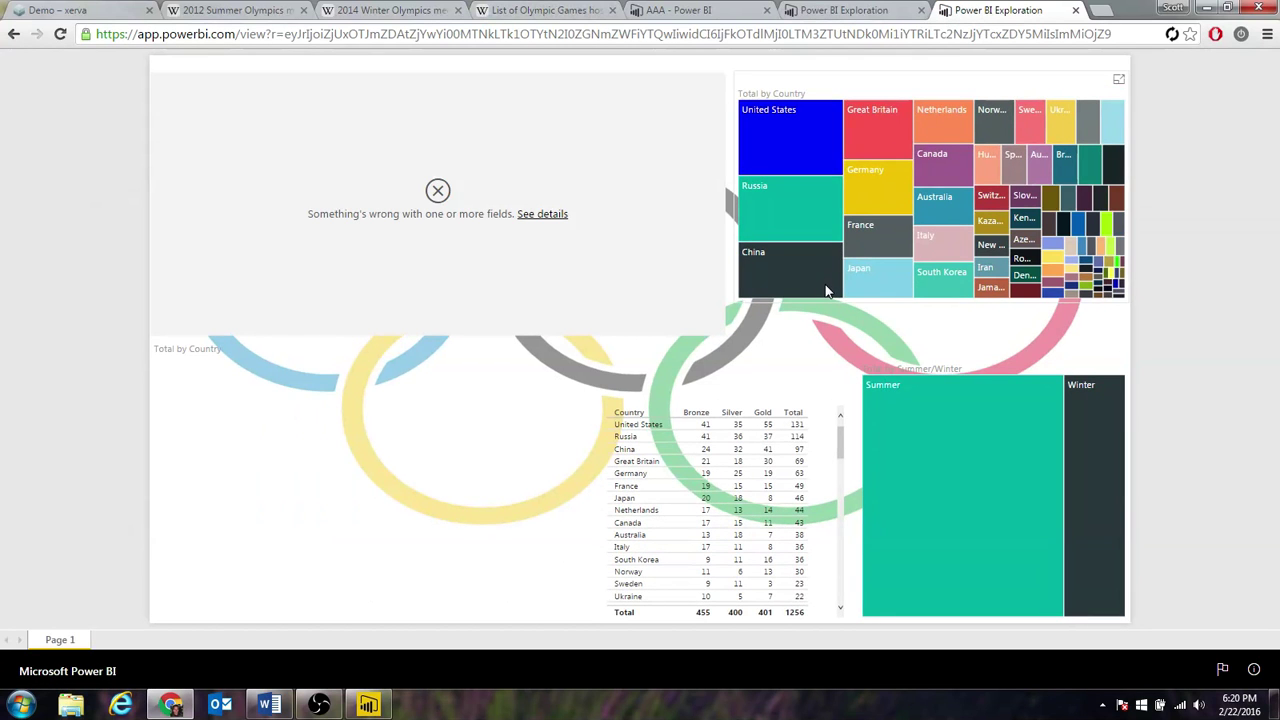
click(64, 33)
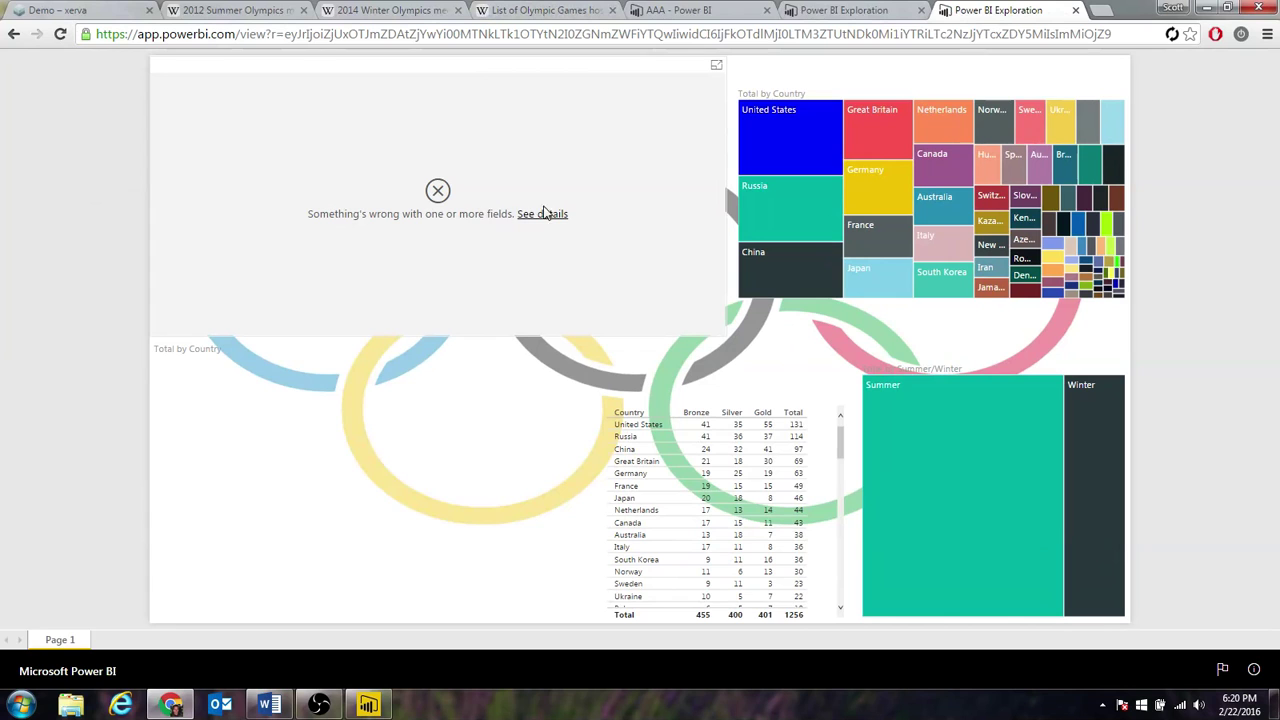
- Test cross-filtering in the public report by selecting and clearing United States and China in the Total by Country treemap
click(808, 140)
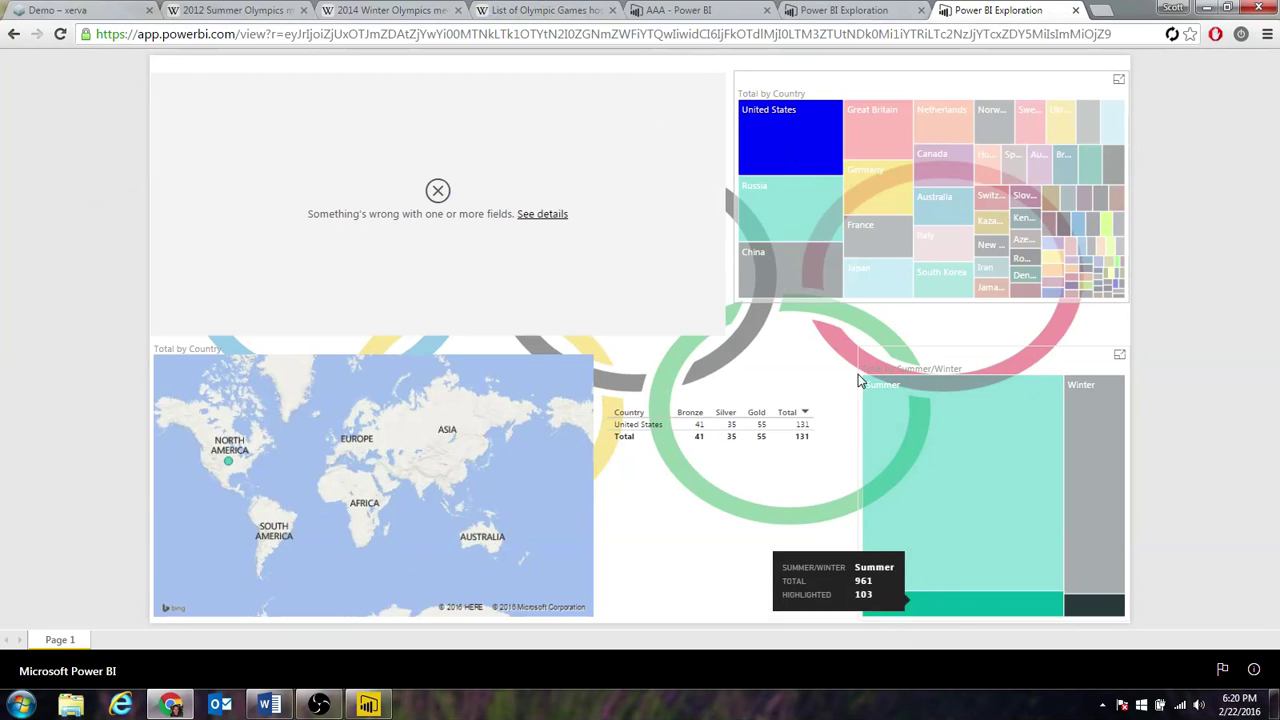
click(799, 134)
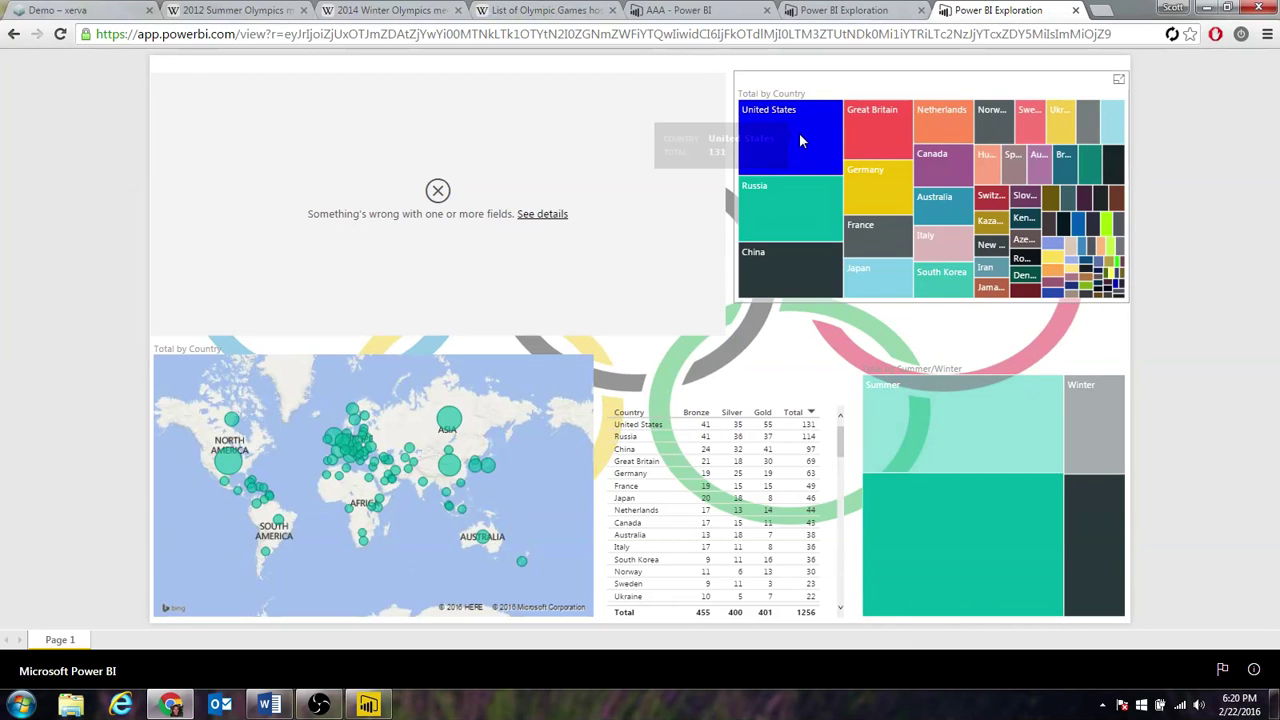
click(770, 256)
click(795, 262)
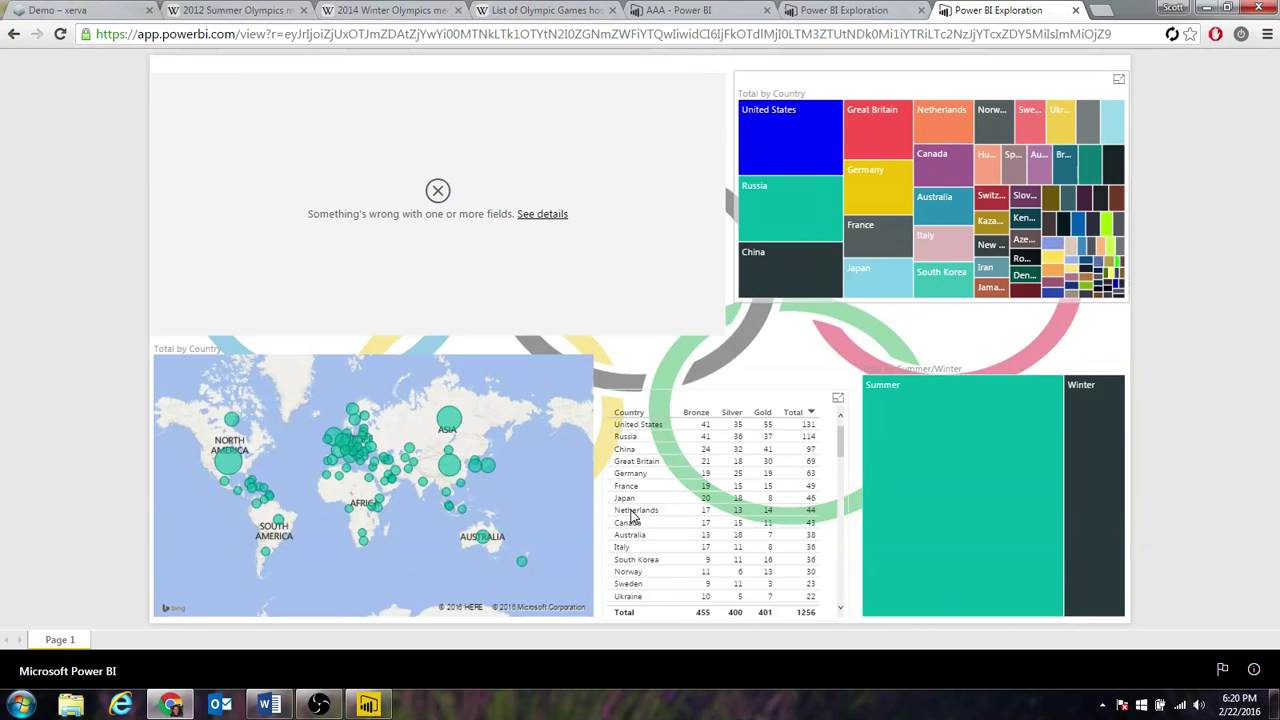
- Go back to AAA3's publishing result and copy its 800 x 600 px HTML embed code
click(855, 8)
click(716, 10)
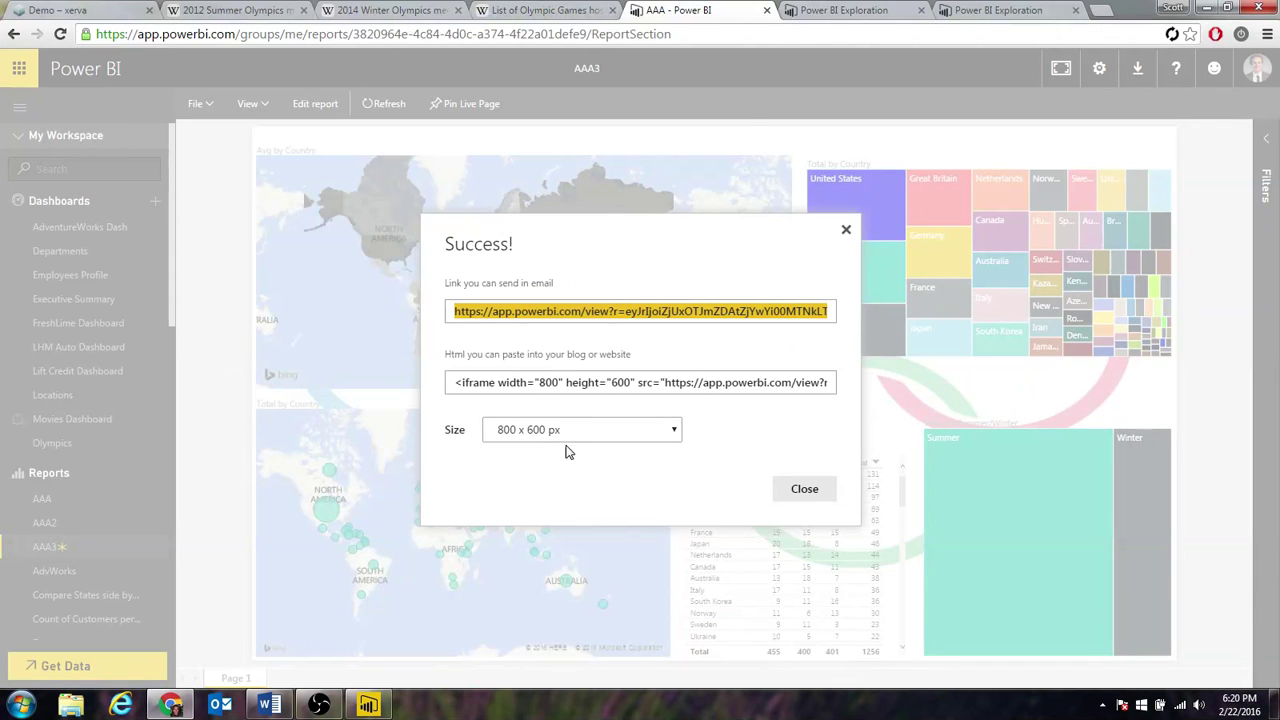
click(565, 395)
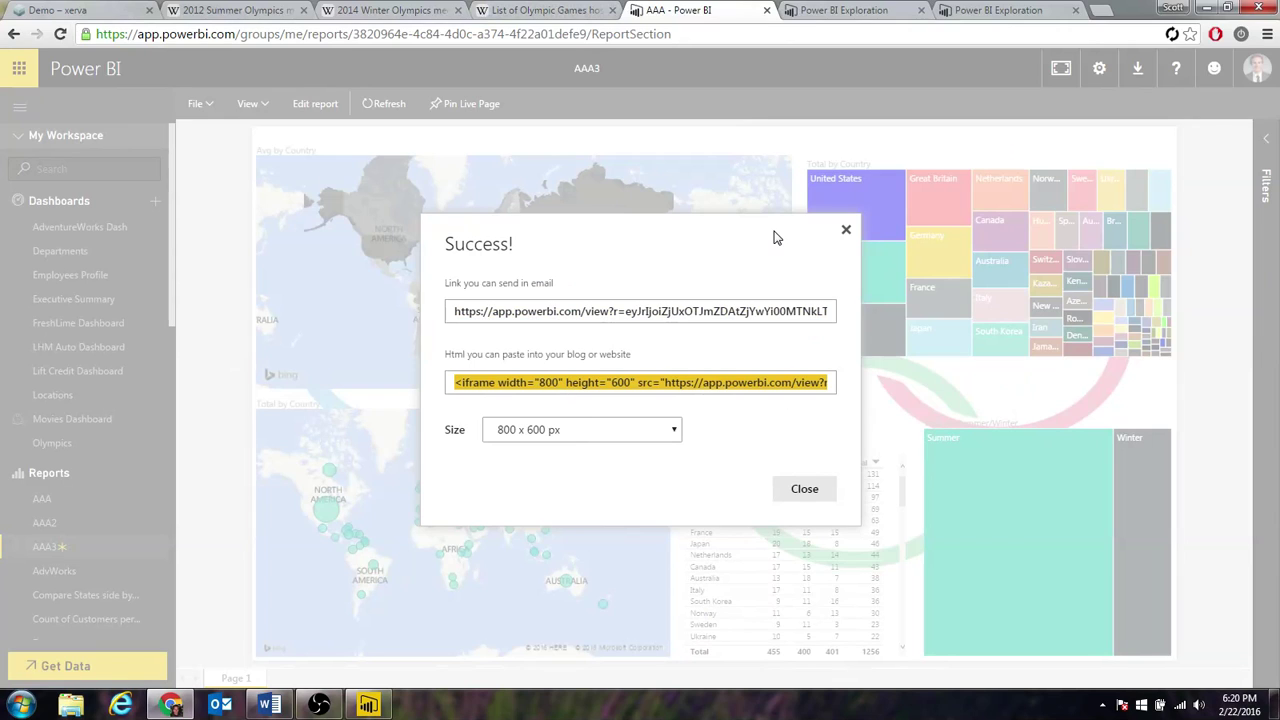
- Open xervabi.blogspot.com in a new browser tab and start a new post on the Work Tests blog
click(1103, 17)
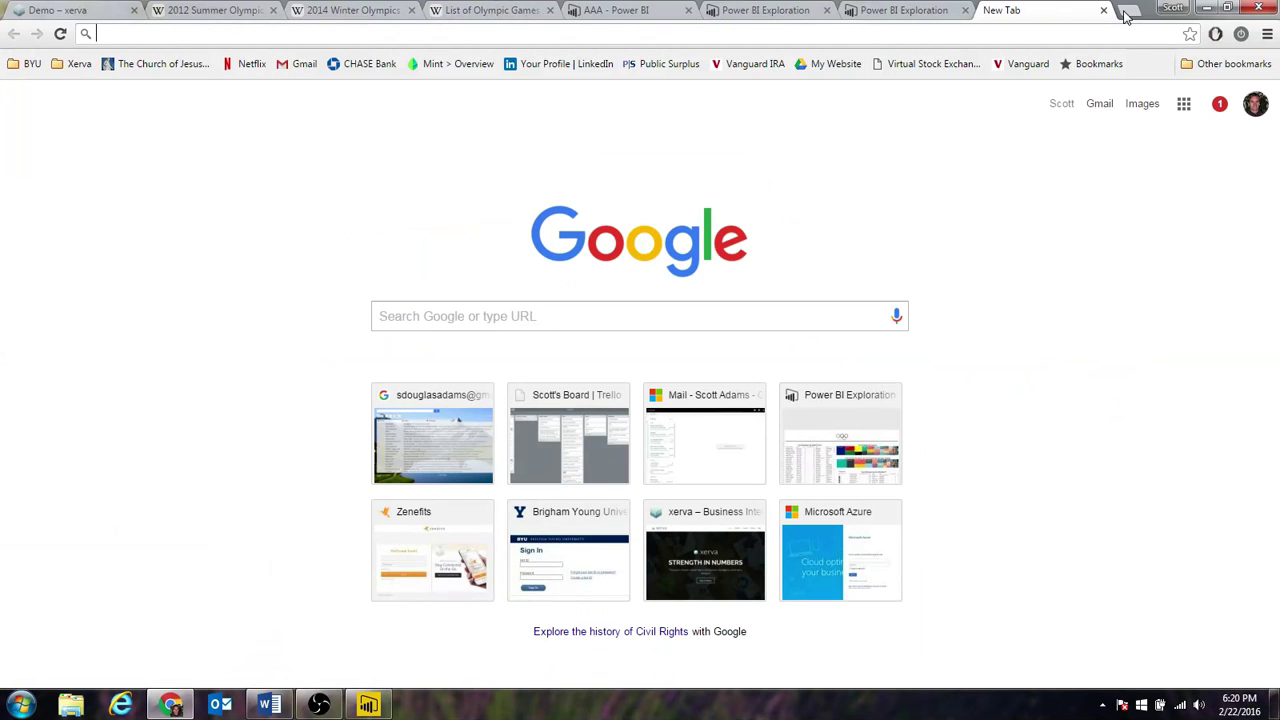
text(xervabi)
key(Return)
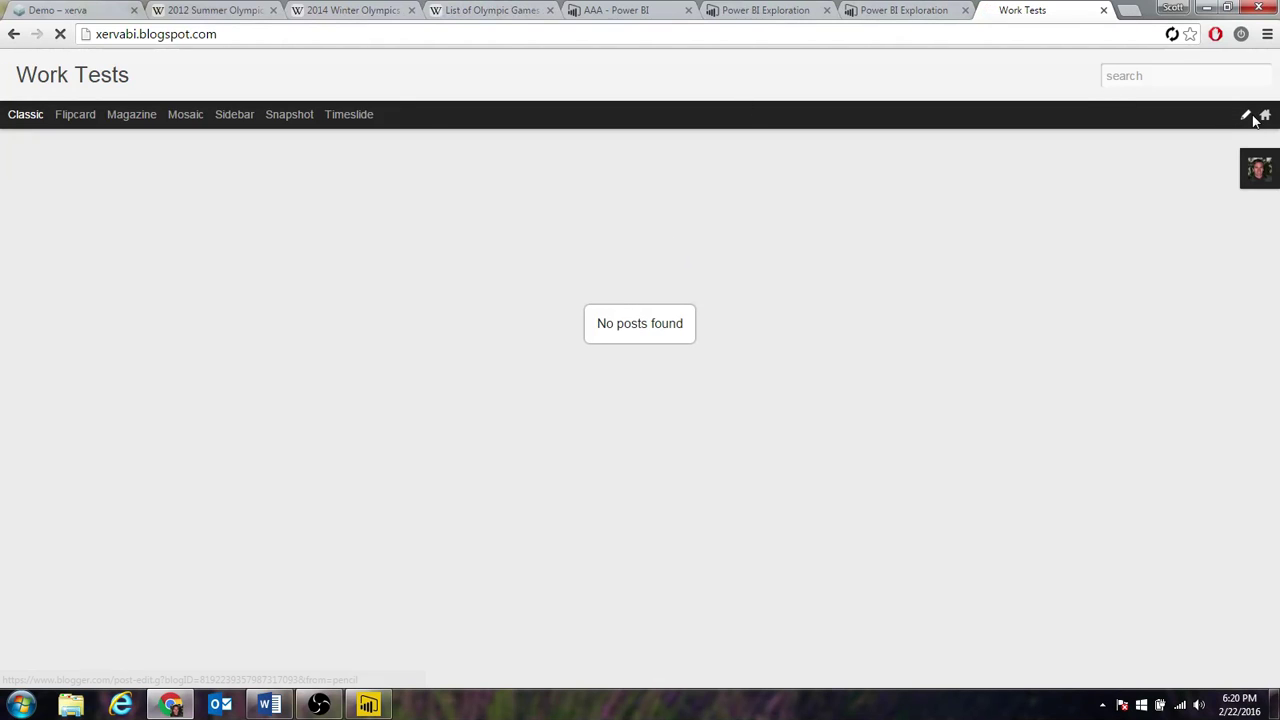
click(1249, 119)
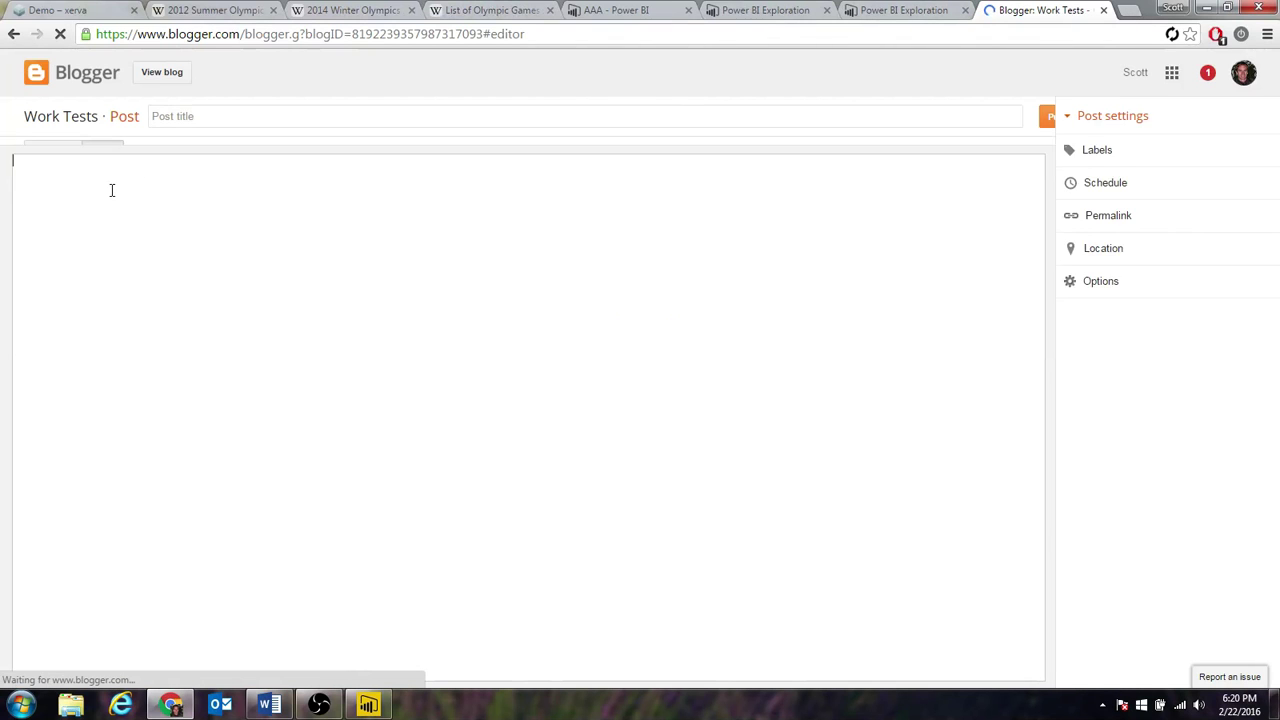
- Switch the post to HTML editing, paste the AAA3 iframe embed code into the body and preview the post
click(104, 152)
click(74, 223)
text(<iframe width="800" height="600" src="https://app.powerbi.com/view?r=eyJrIjoiZjUxOTJmZDAtZjYwYi00MTNkLTk1OTYtN2I0ZGNmZWFiYTQwIiwidCI6IjFkOTdlMjI0LTM3ZTUtNDk0Mi1iYTRiLTc2NzJjYTcxZDY5MiIsImMiOjZ9" frameborder="0"></iframe>)
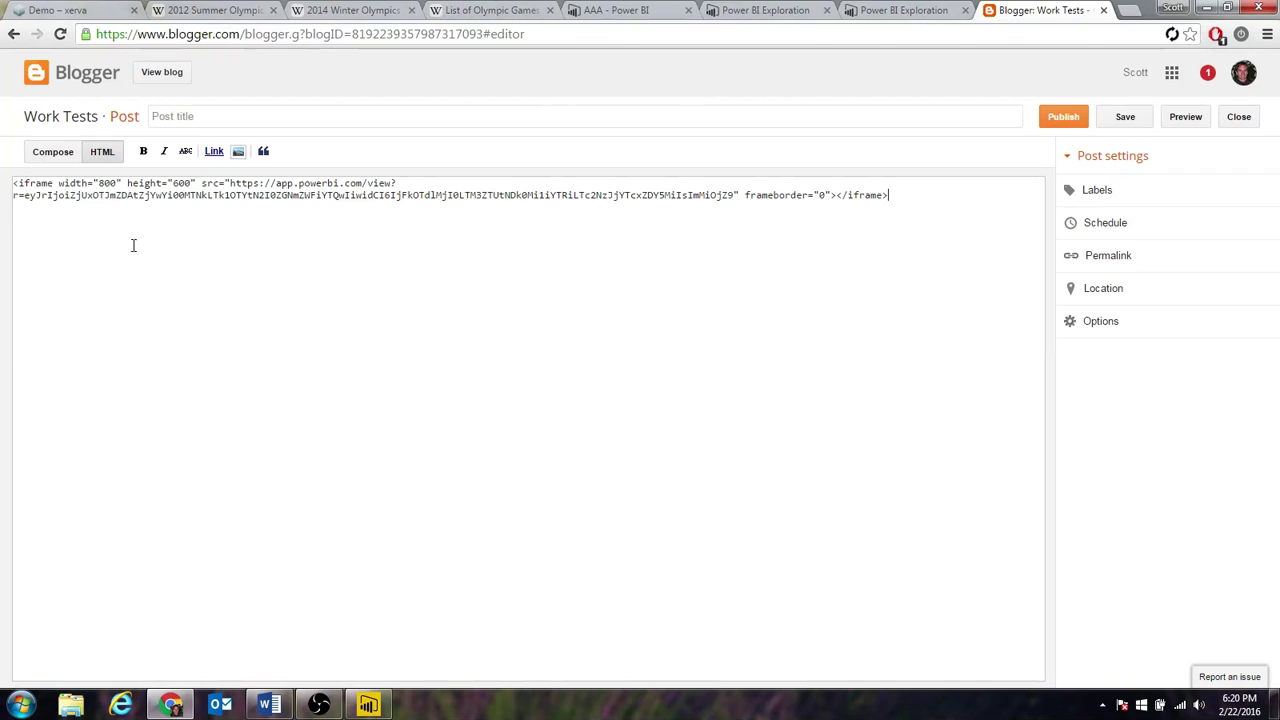
click(1183, 120)
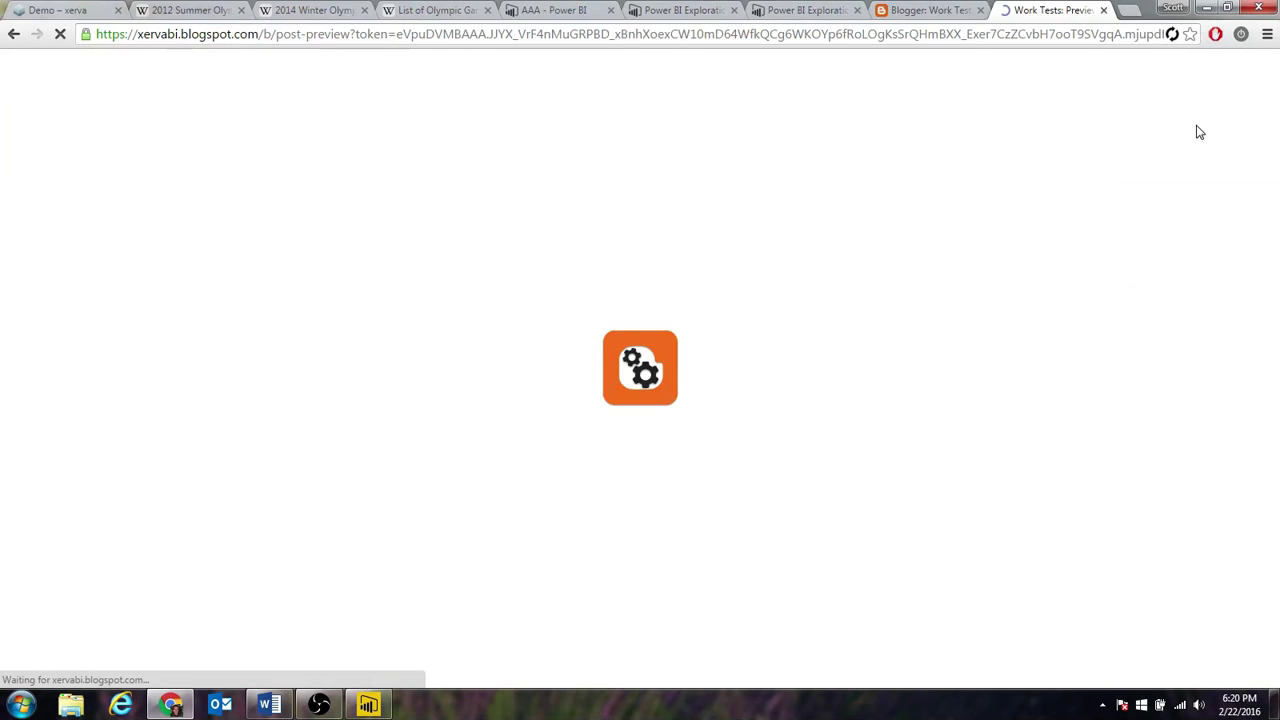